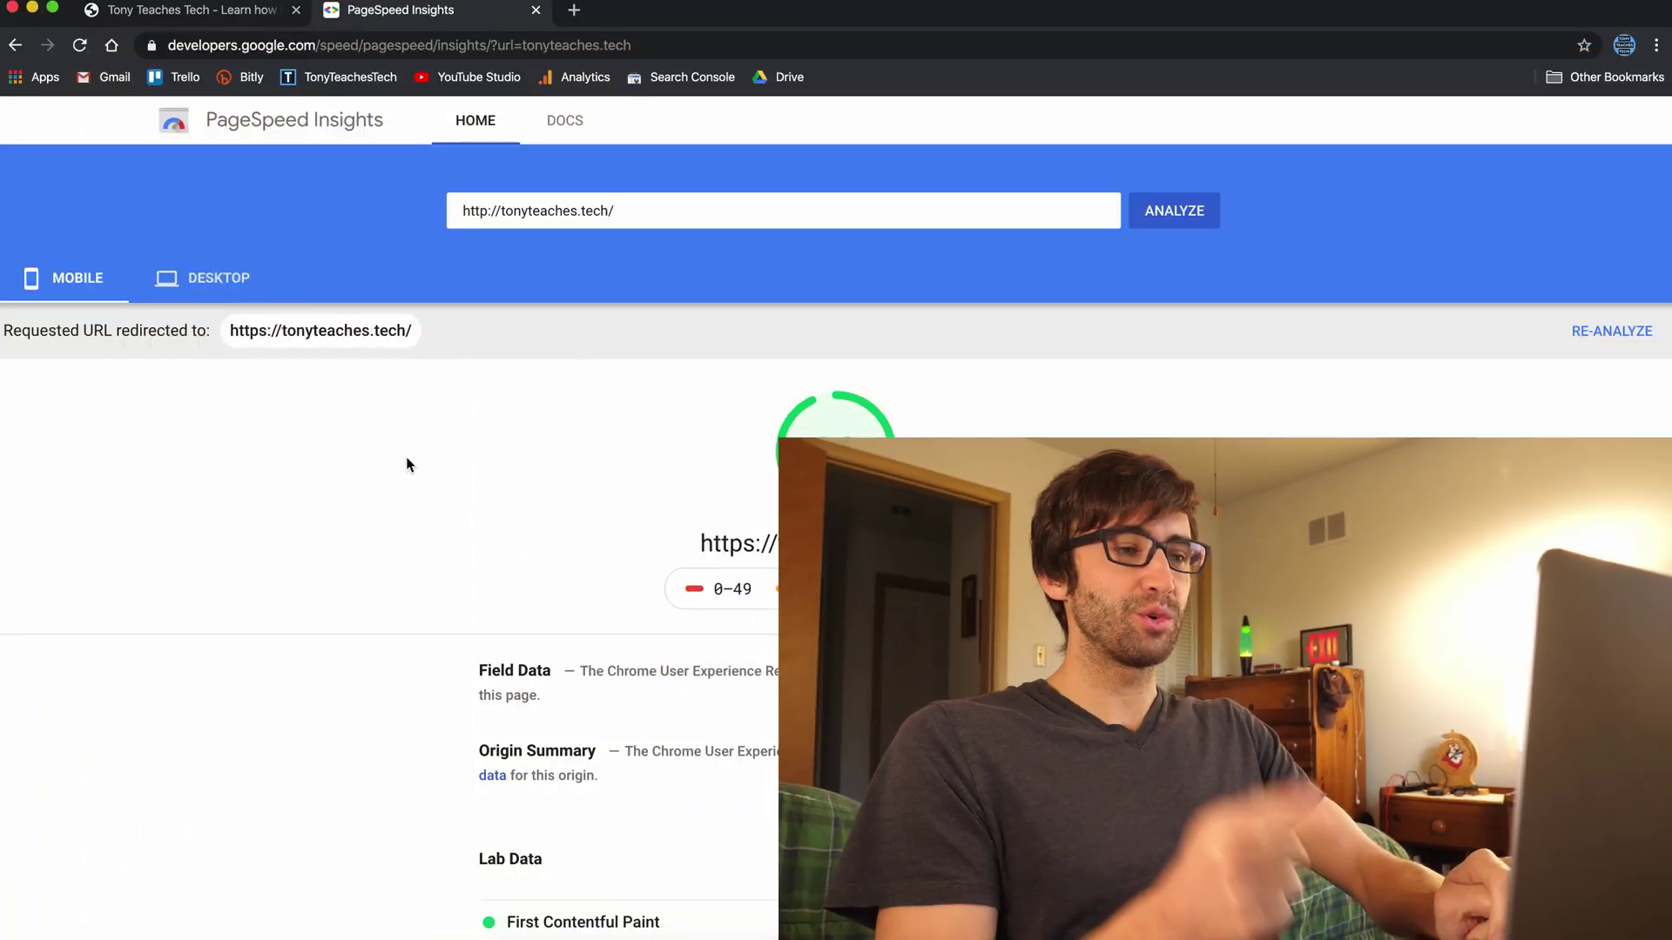
# Review the PageSpeed report for tonyteaches.tech and expand the "Serve images in next-gen formats" opportunity to read its details.
pyautogui.scroll(-5, 462, 514)
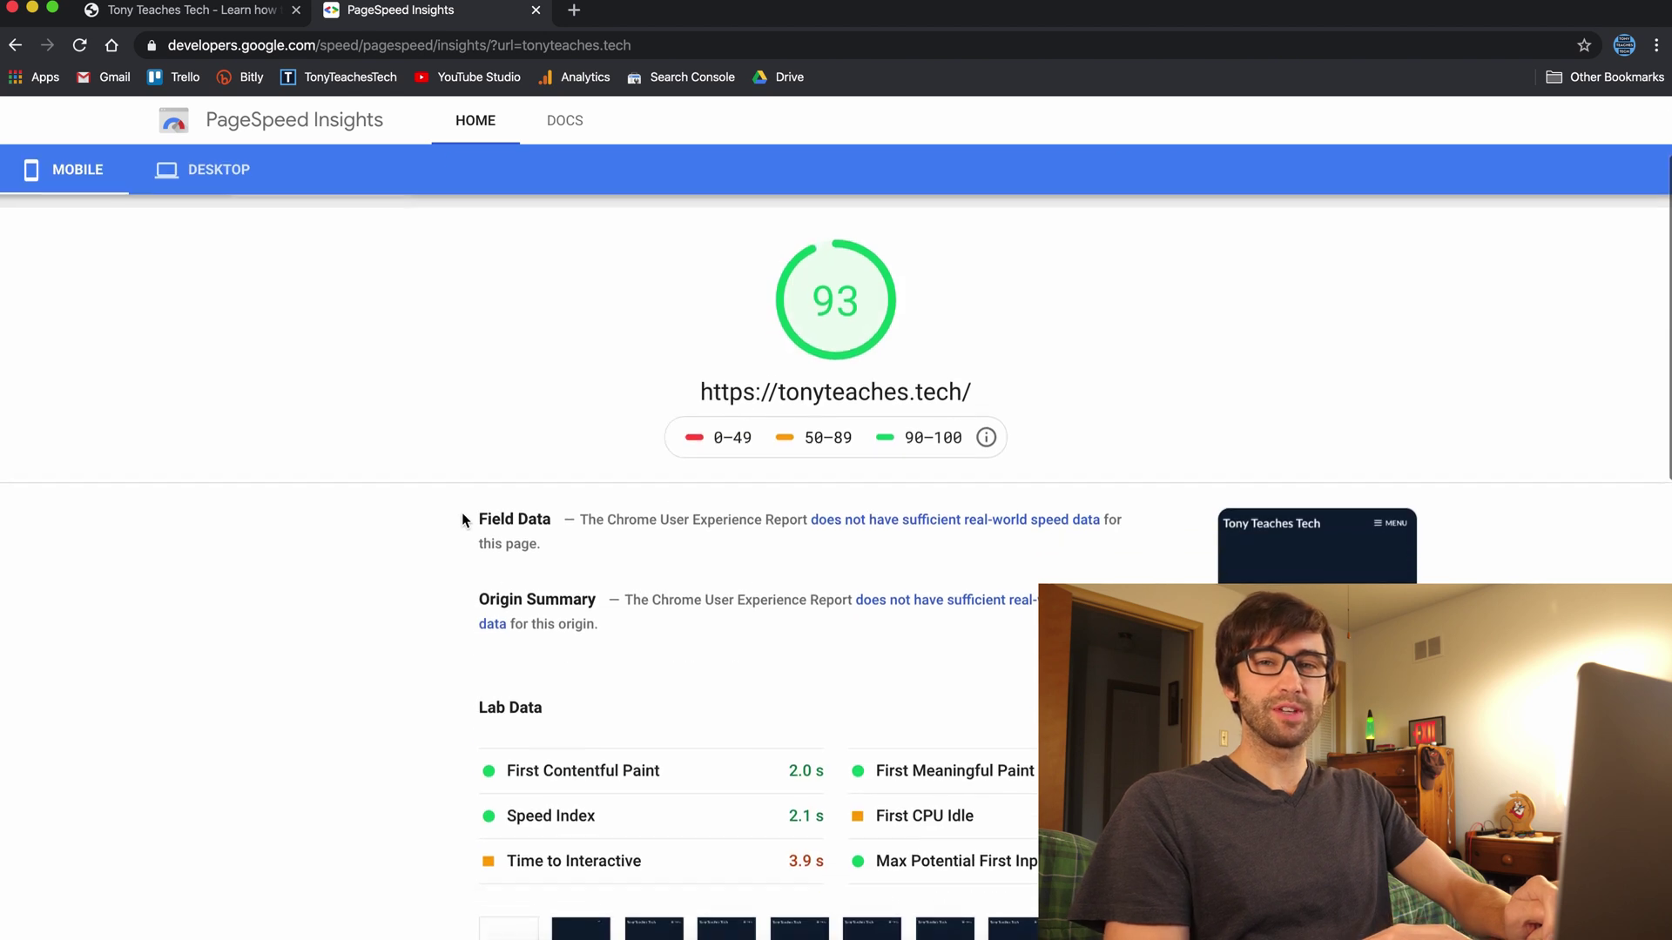
pyautogui.scroll(-4, 462, 514)
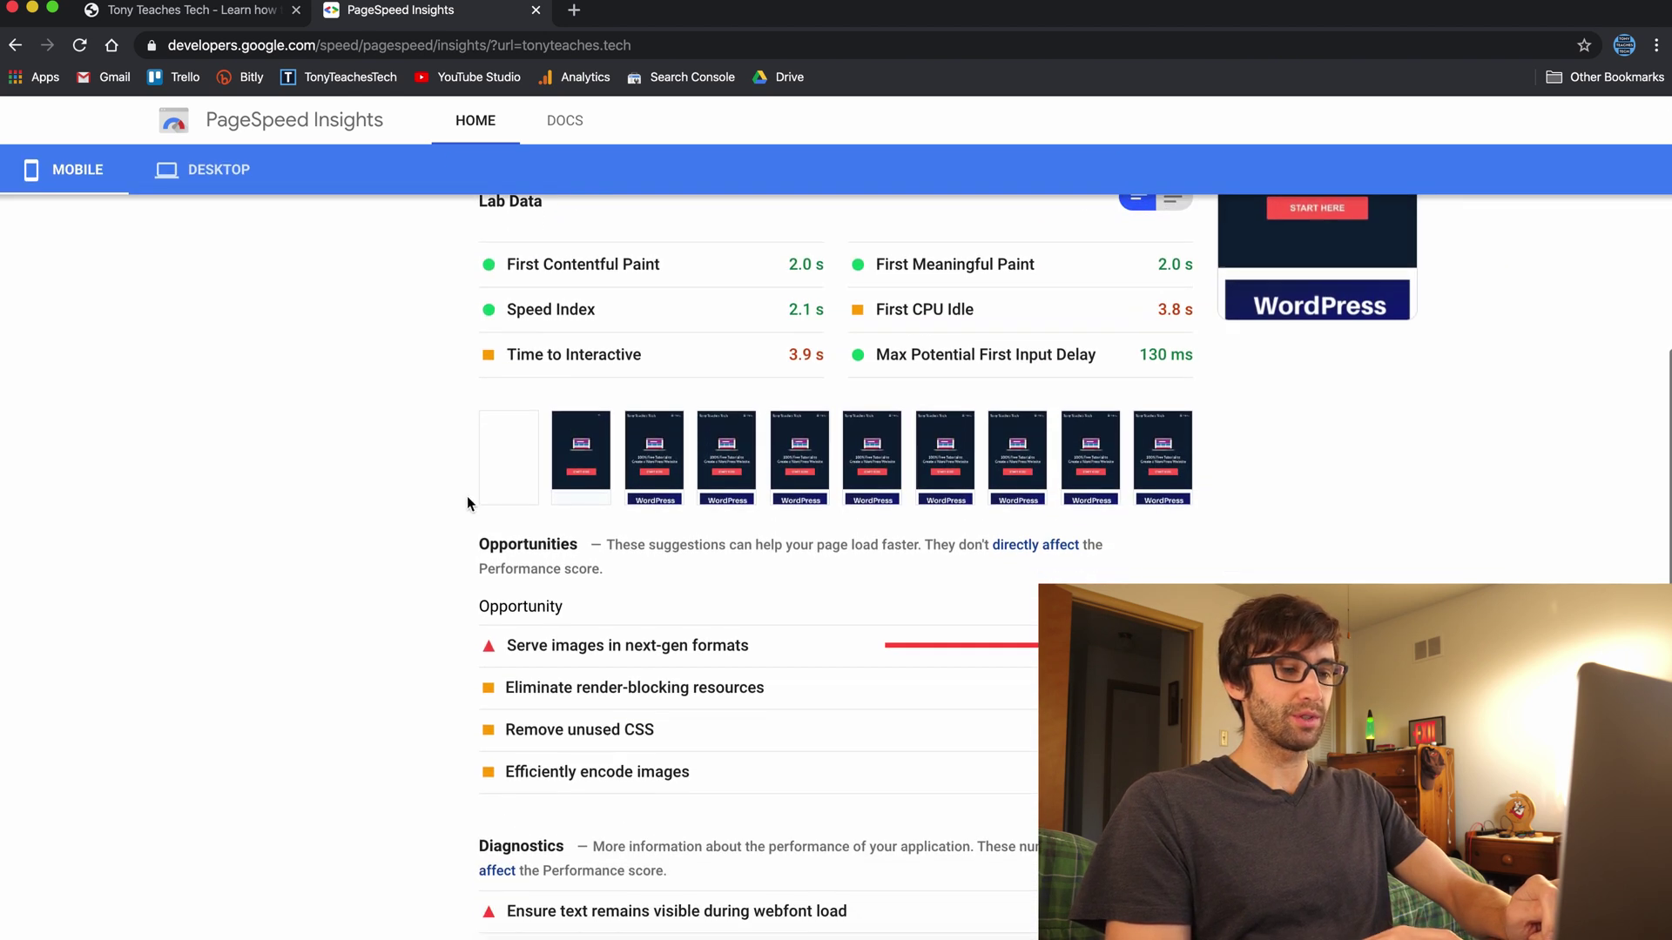
pyautogui.scroll(-2, 474, 514)
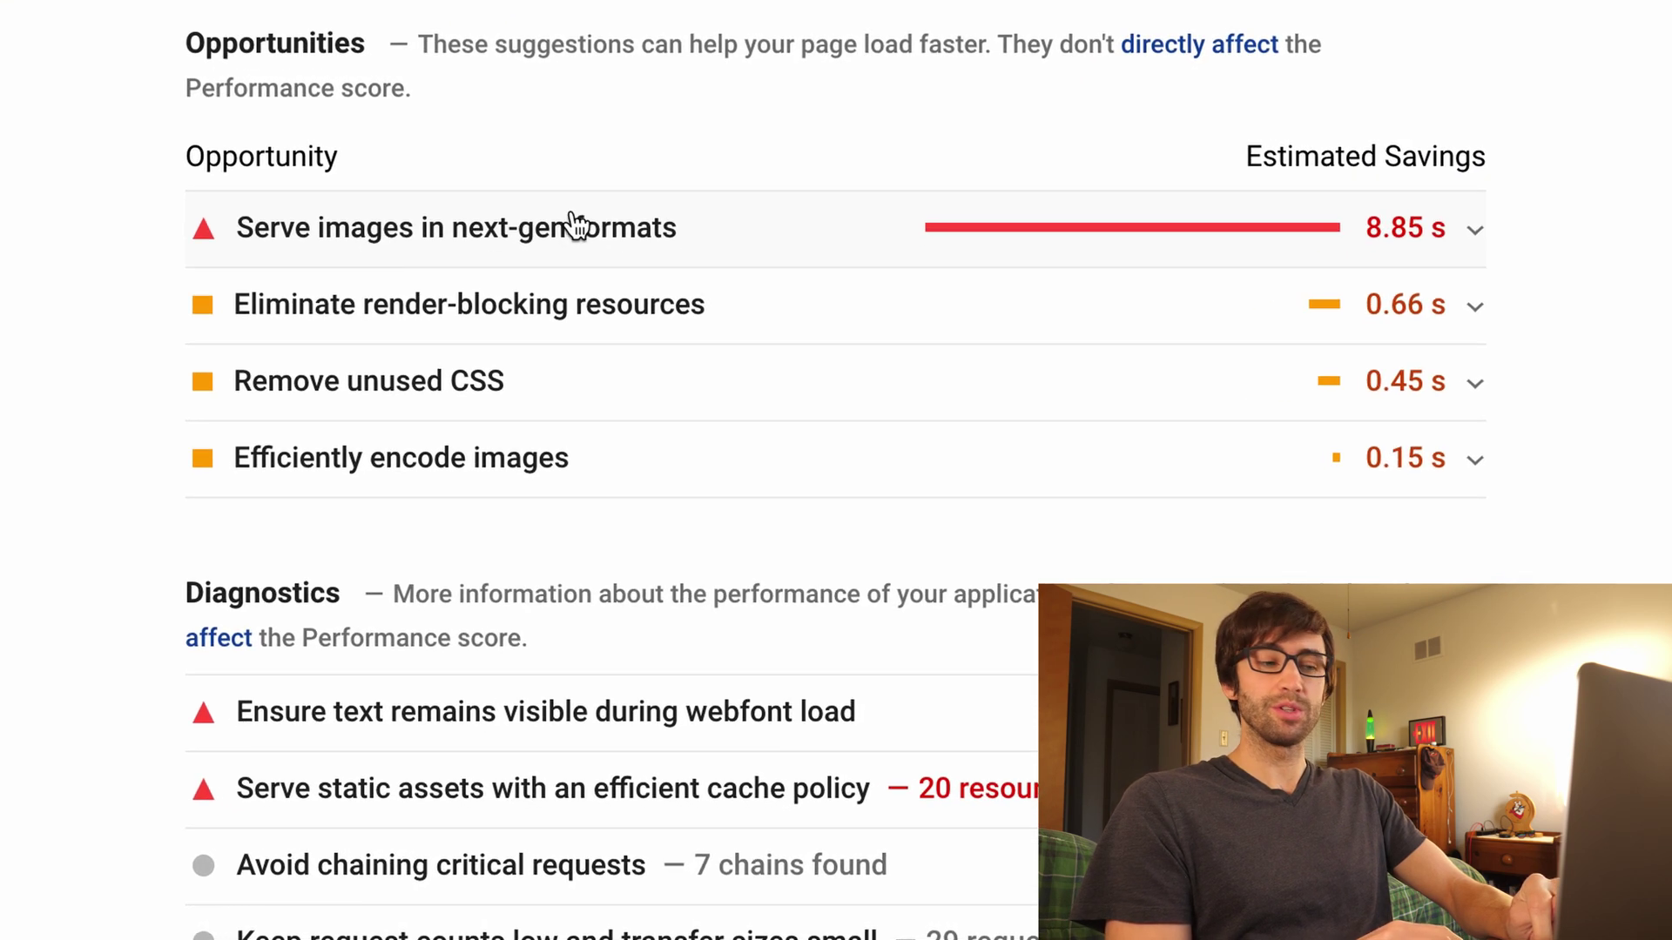
pyautogui.click(1459, 253)
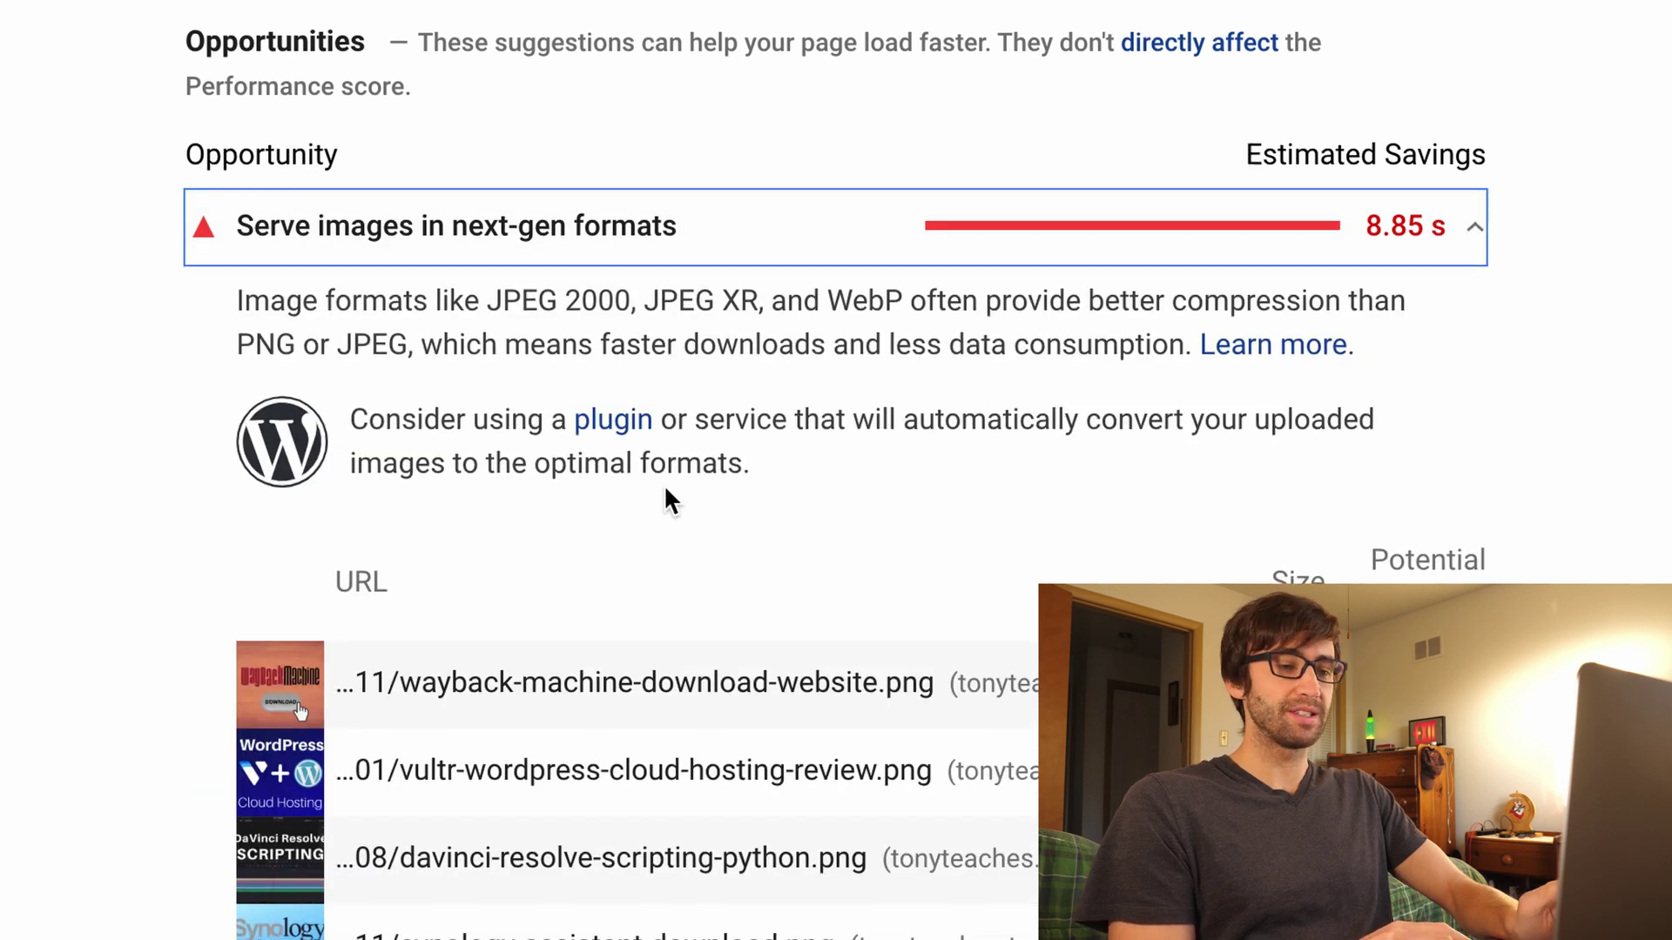
pyautogui.scroll(-1, 665, 489)
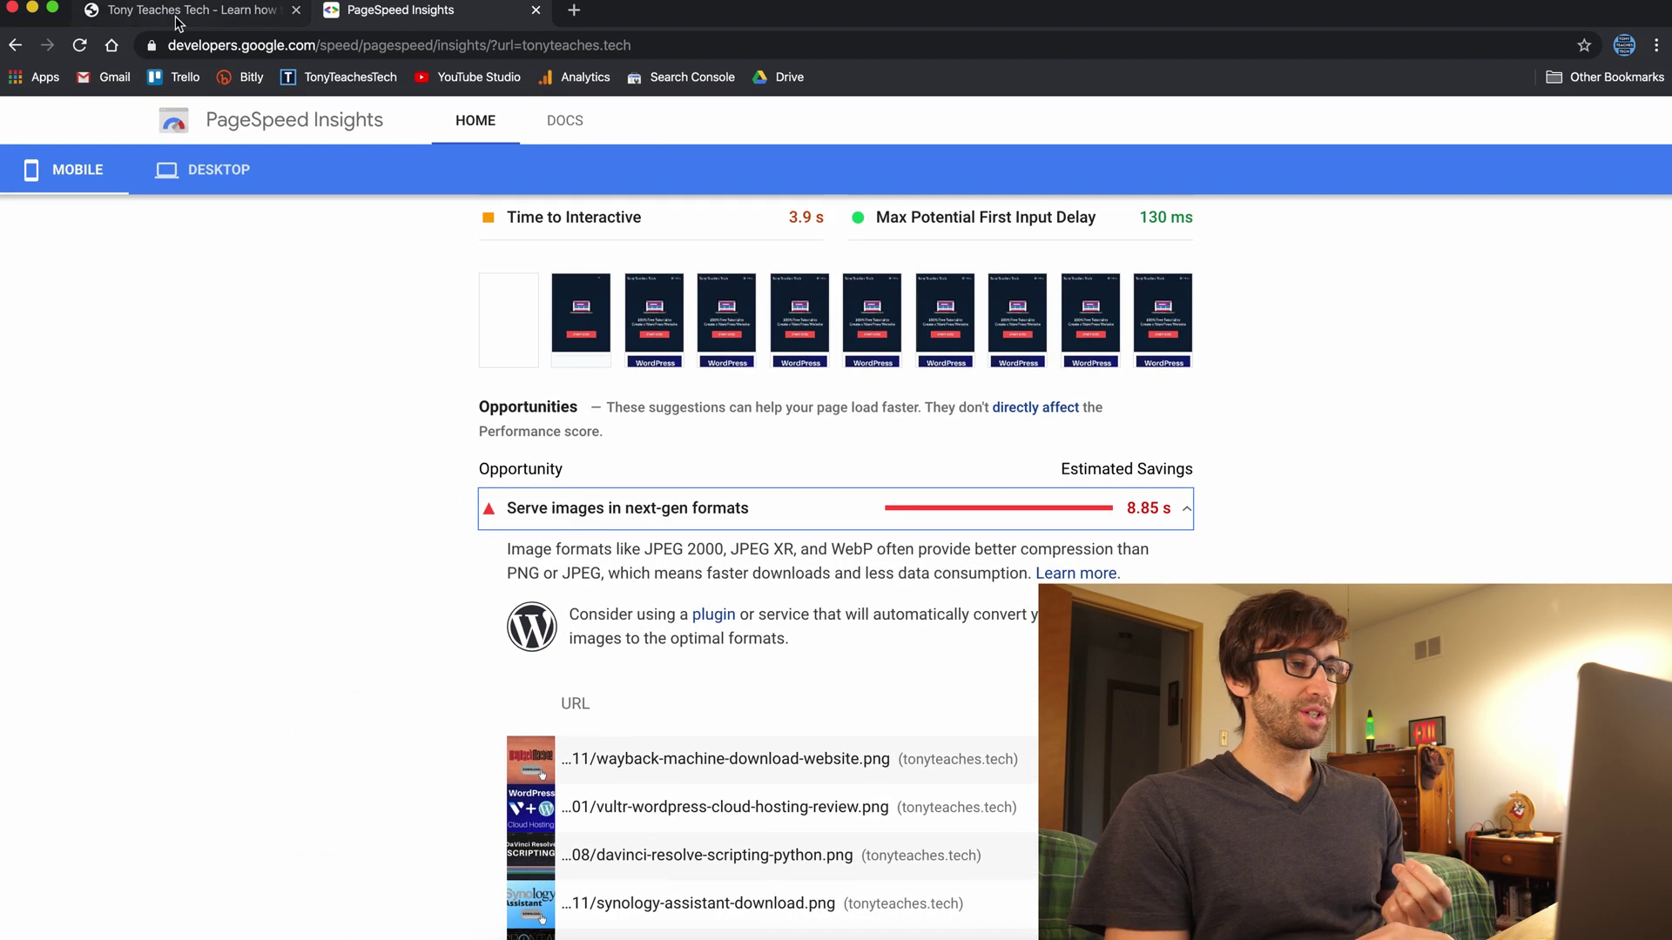
# Switch to the tonyteaches.tech home page and open the browser's Developer Tools.
pyautogui.click(177, 17)
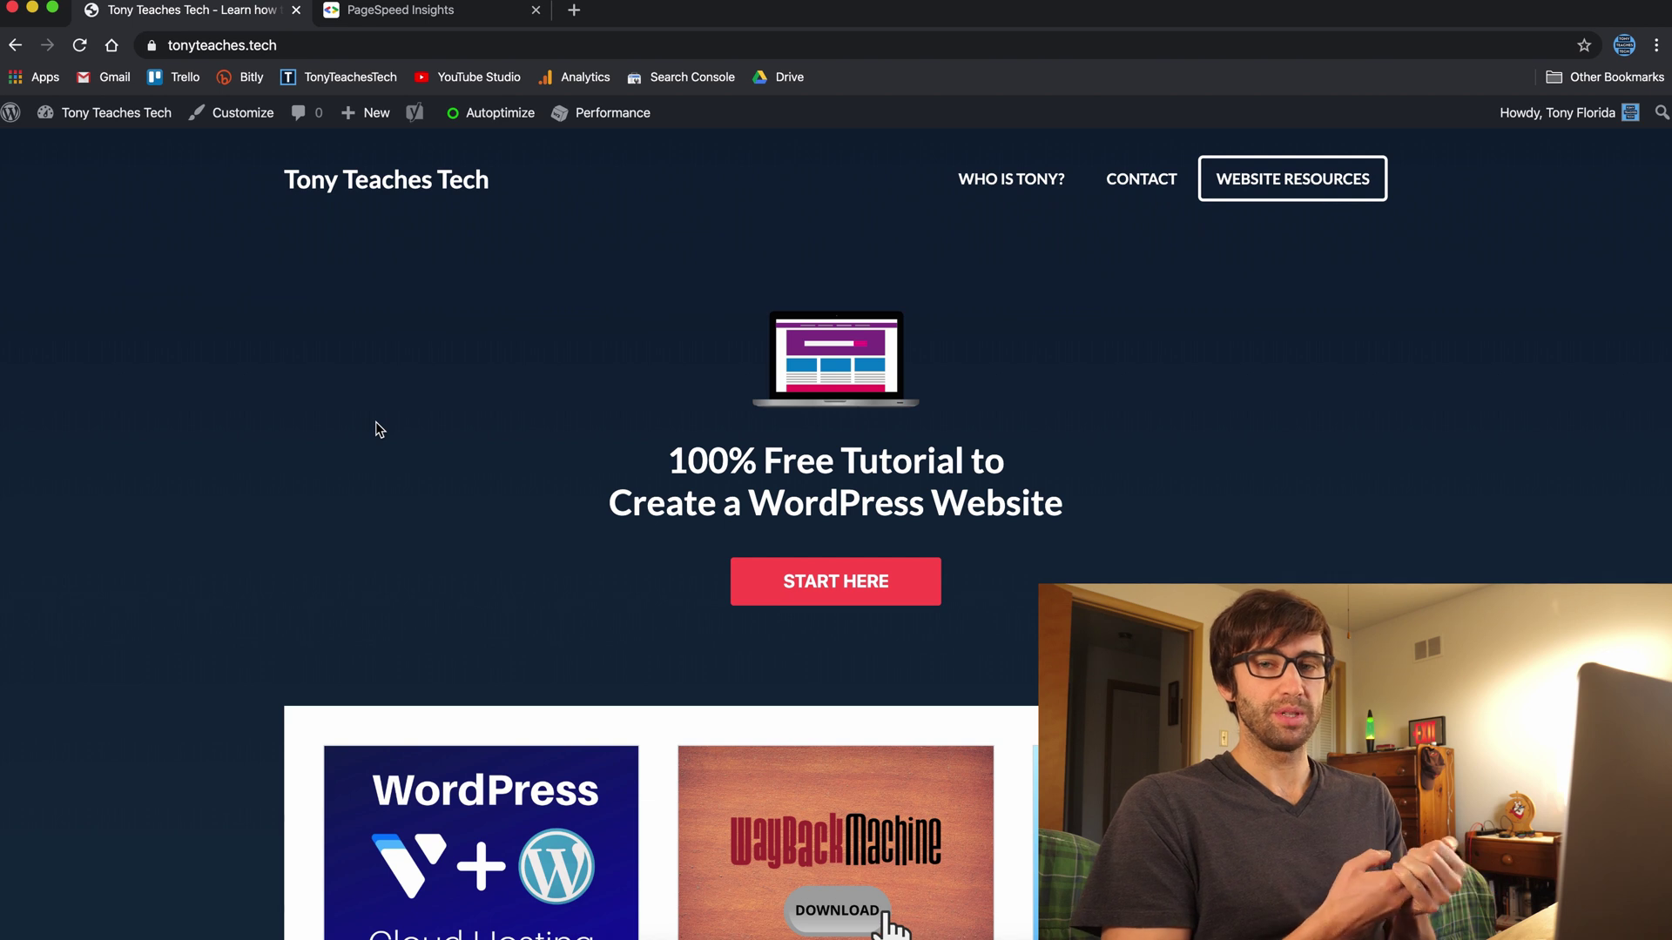
pyautogui.click(214, 0)
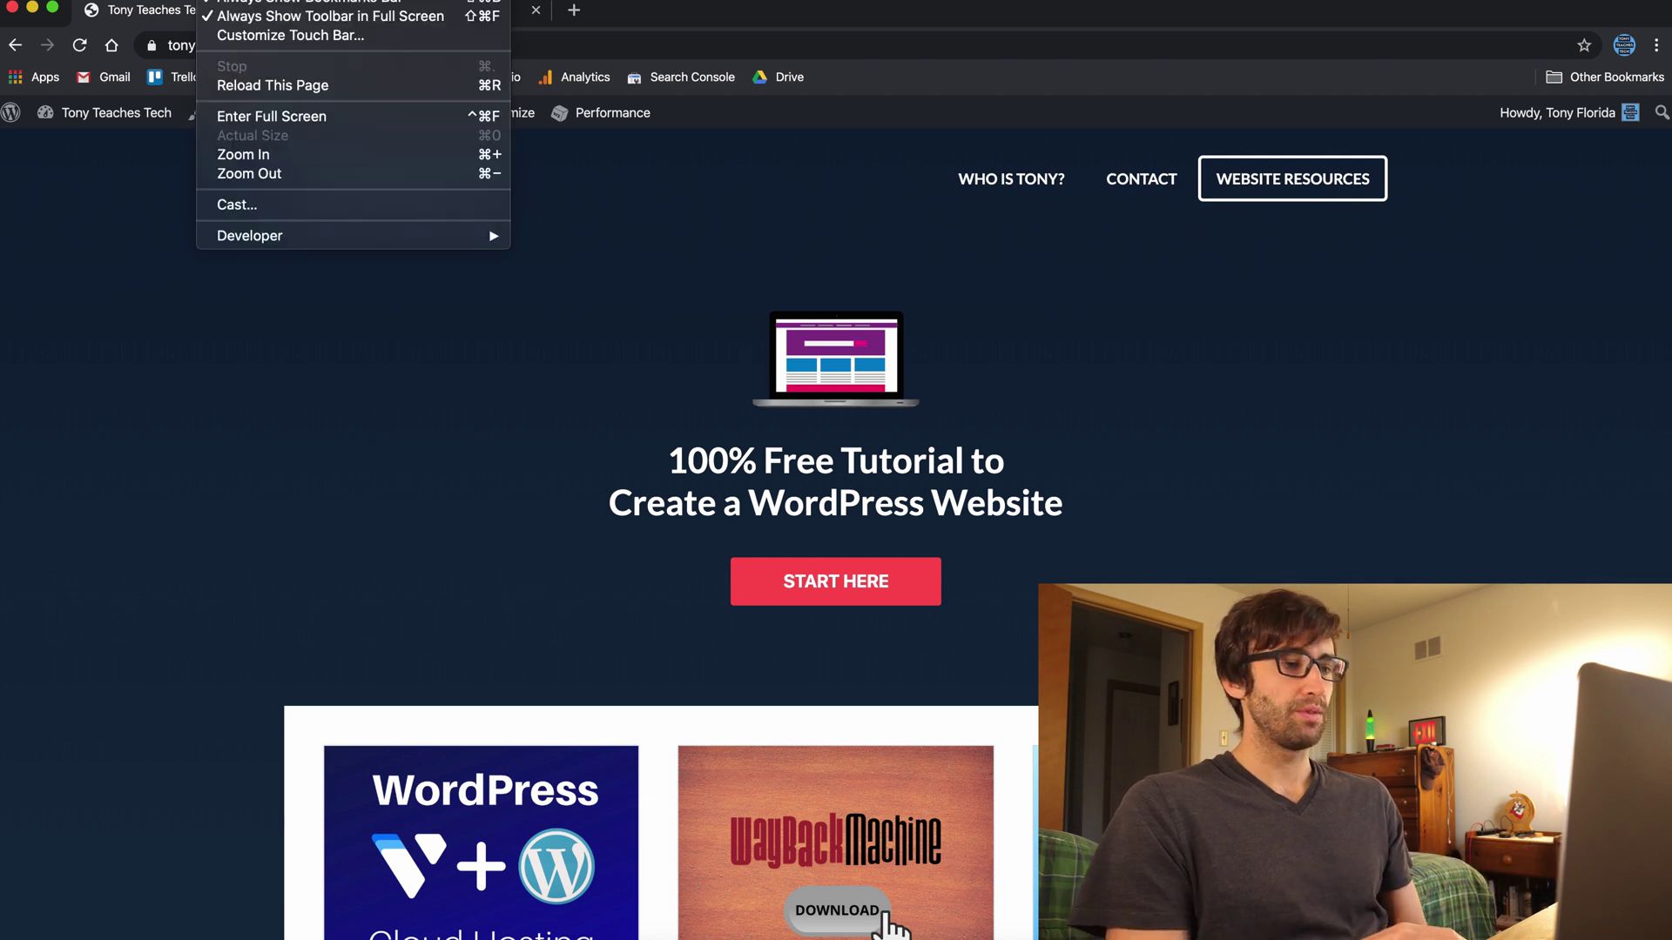
pyautogui.moveTo(296, 236)
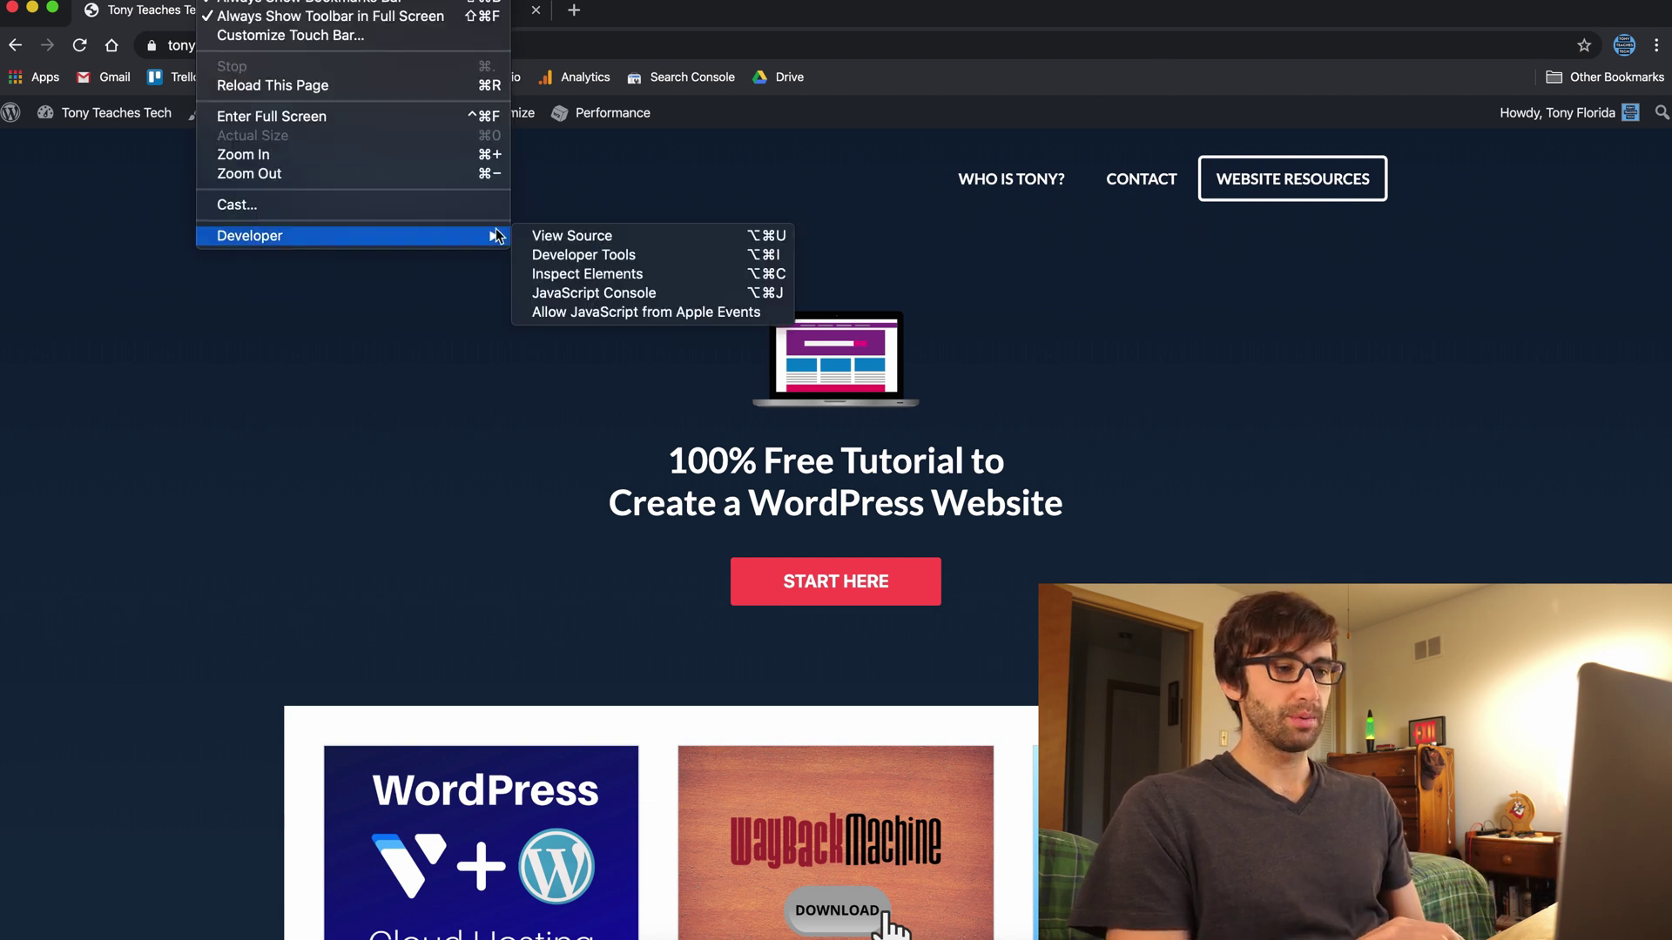
pyautogui.click(601, 254)
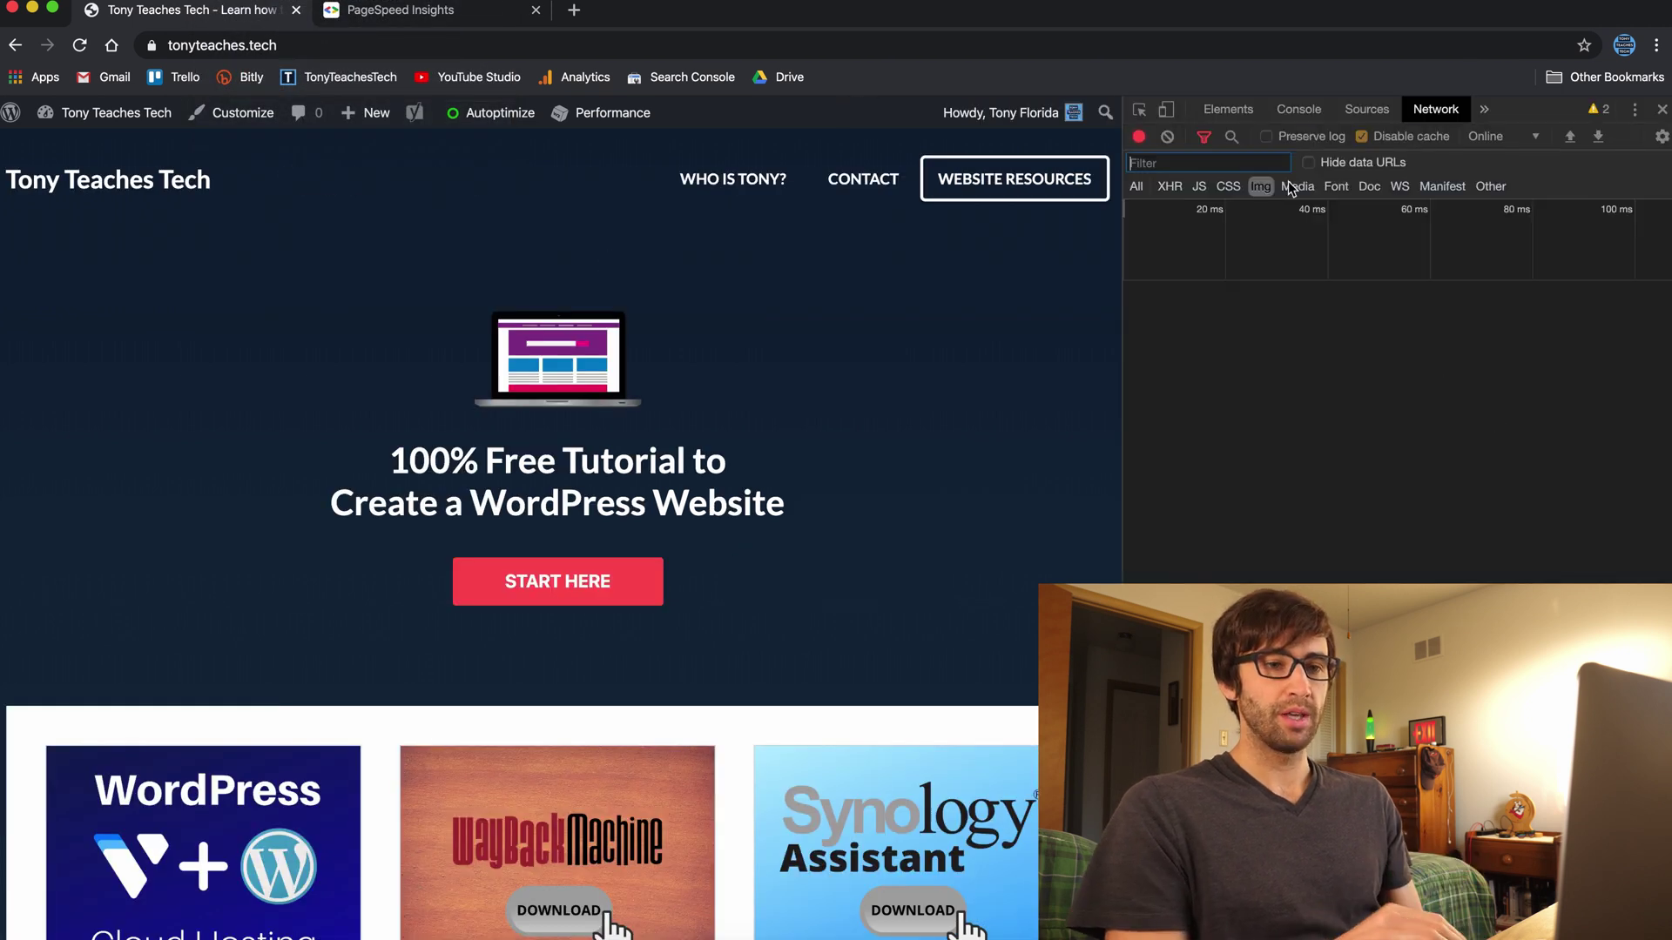
# Limit the network request log to images and reload the page to record its image requests.
pyautogui.click(1137, 185)
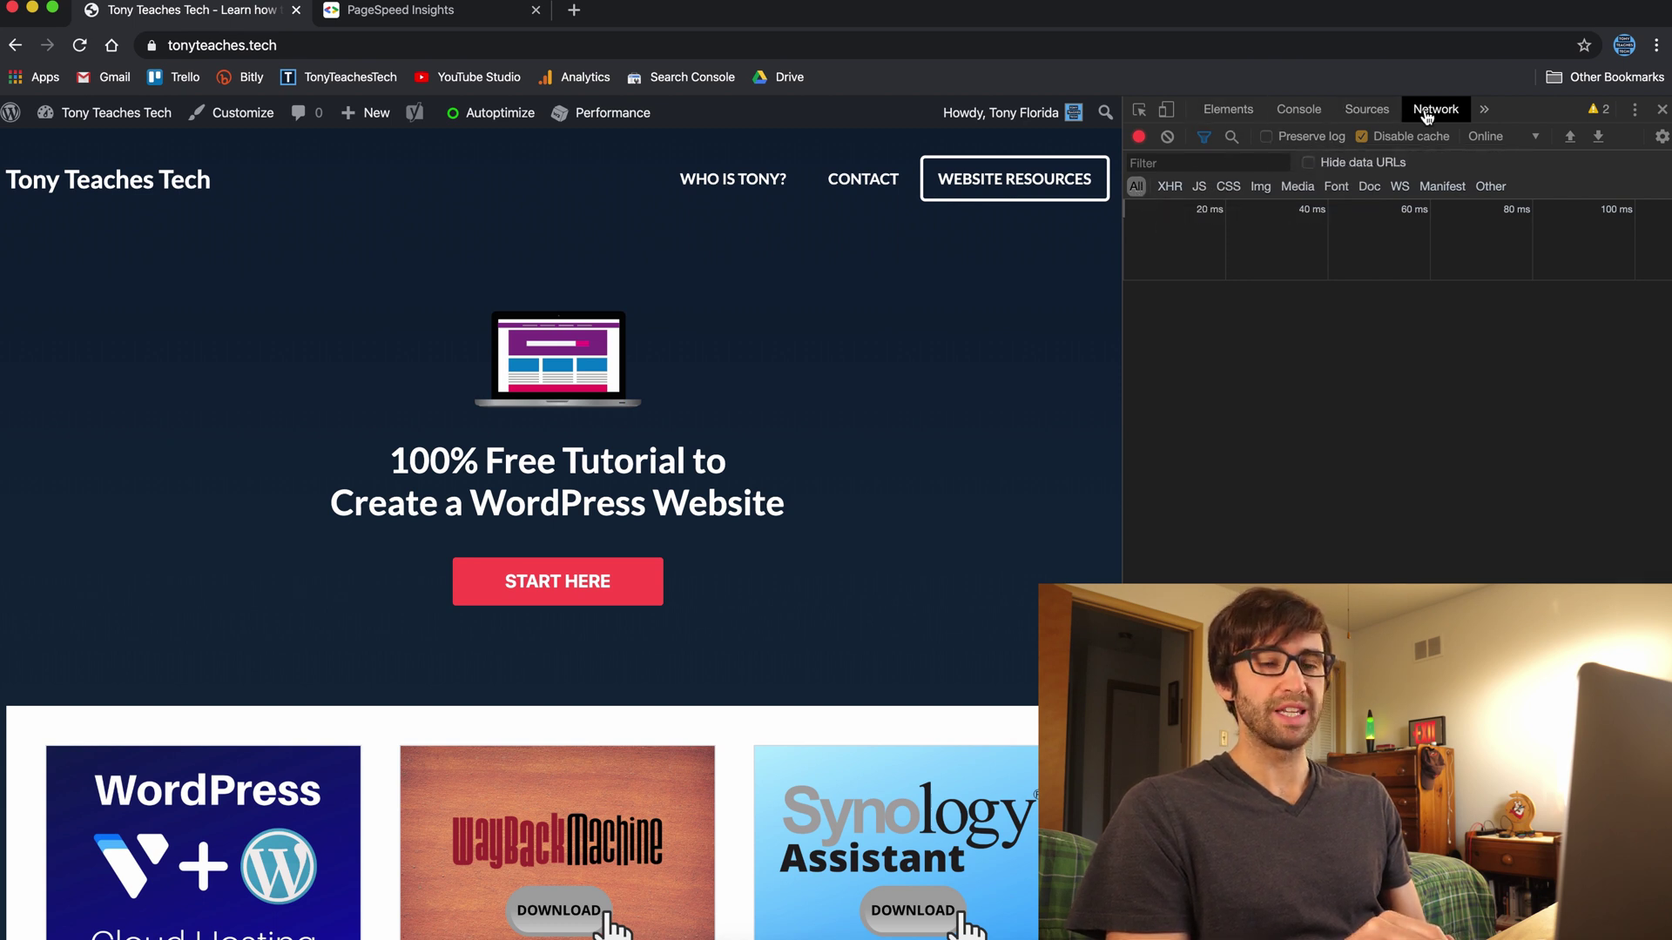
pyautogui.click(1240, 111)
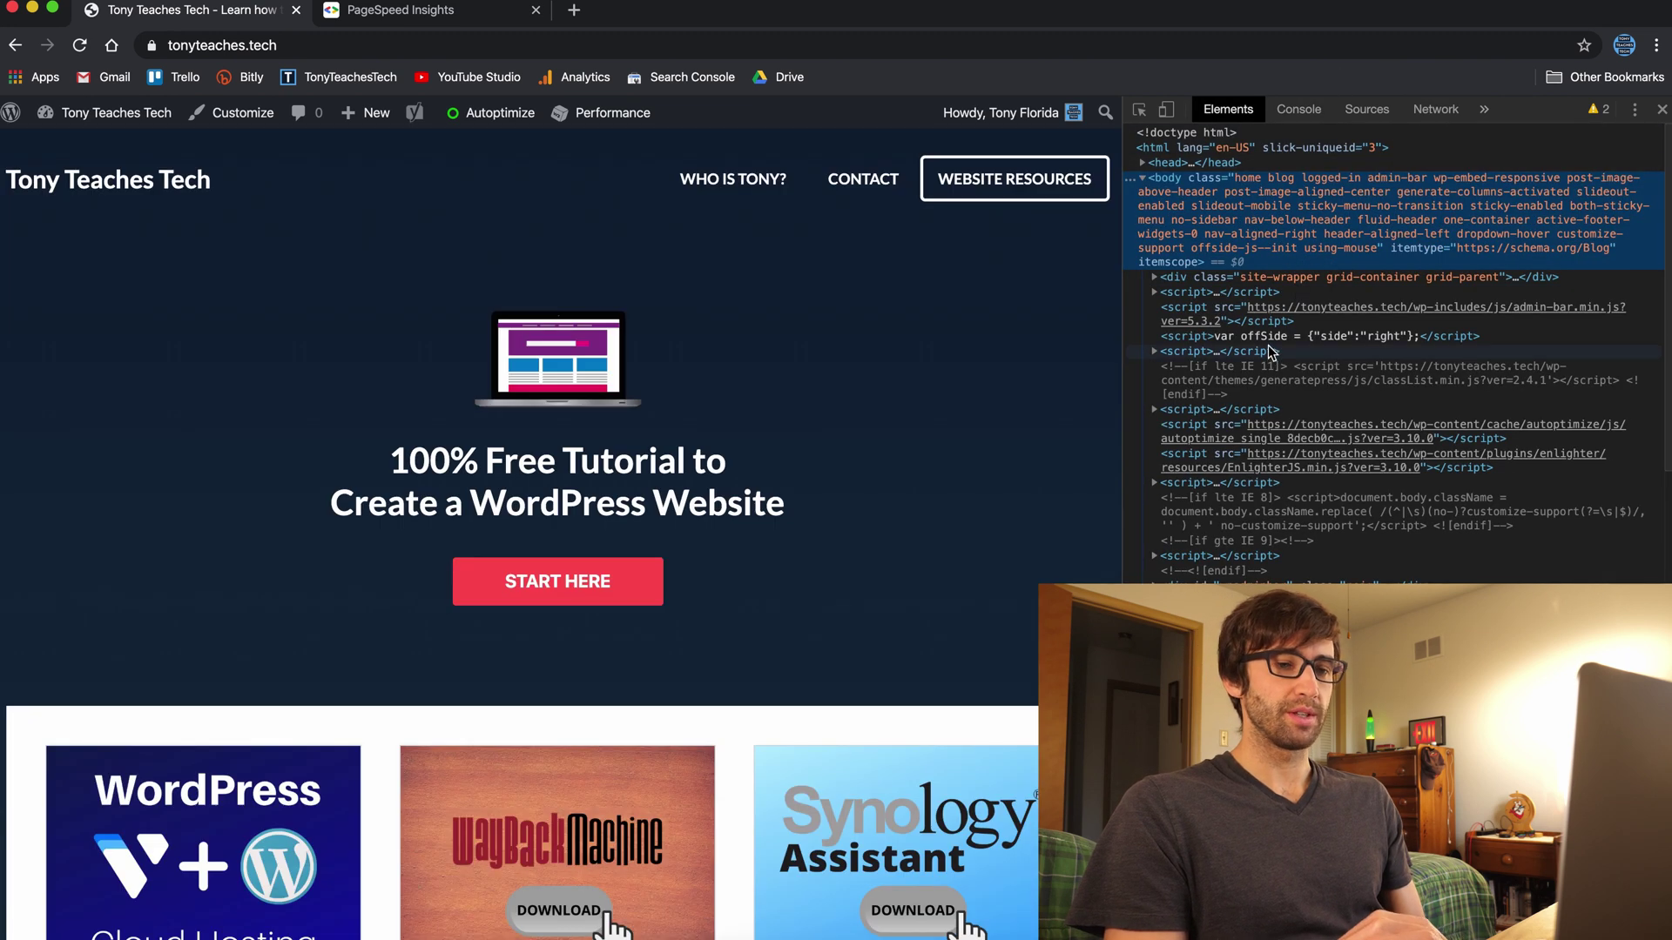
pyautogui.click(1435, 109)
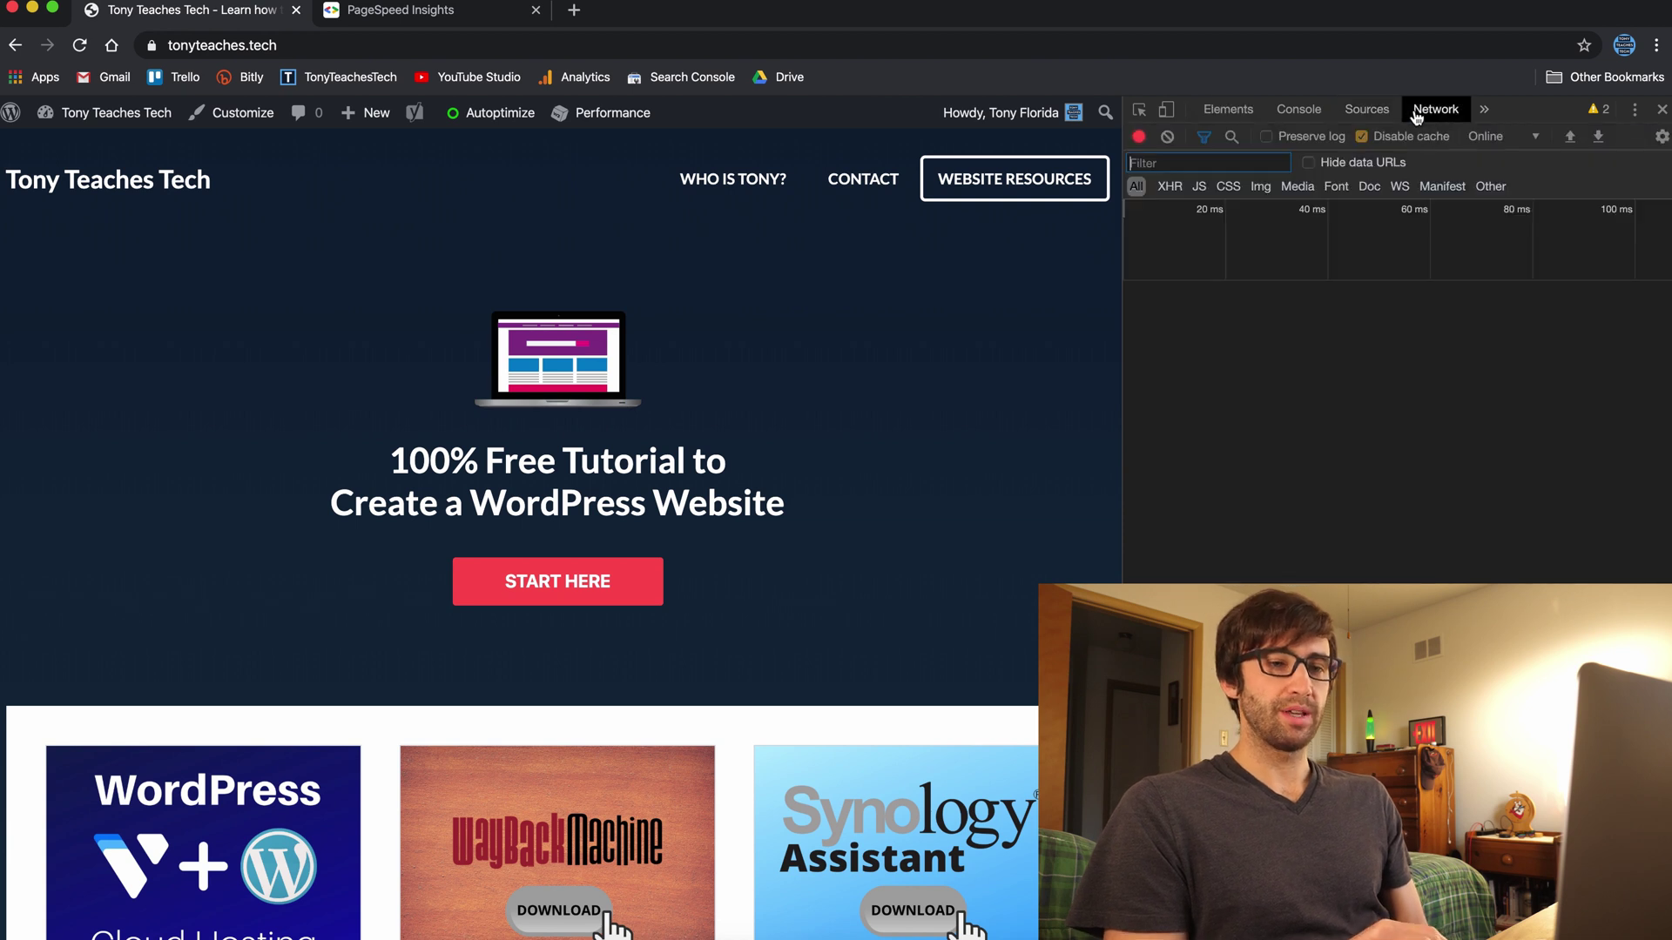
pyautogui.click(1262, 188)
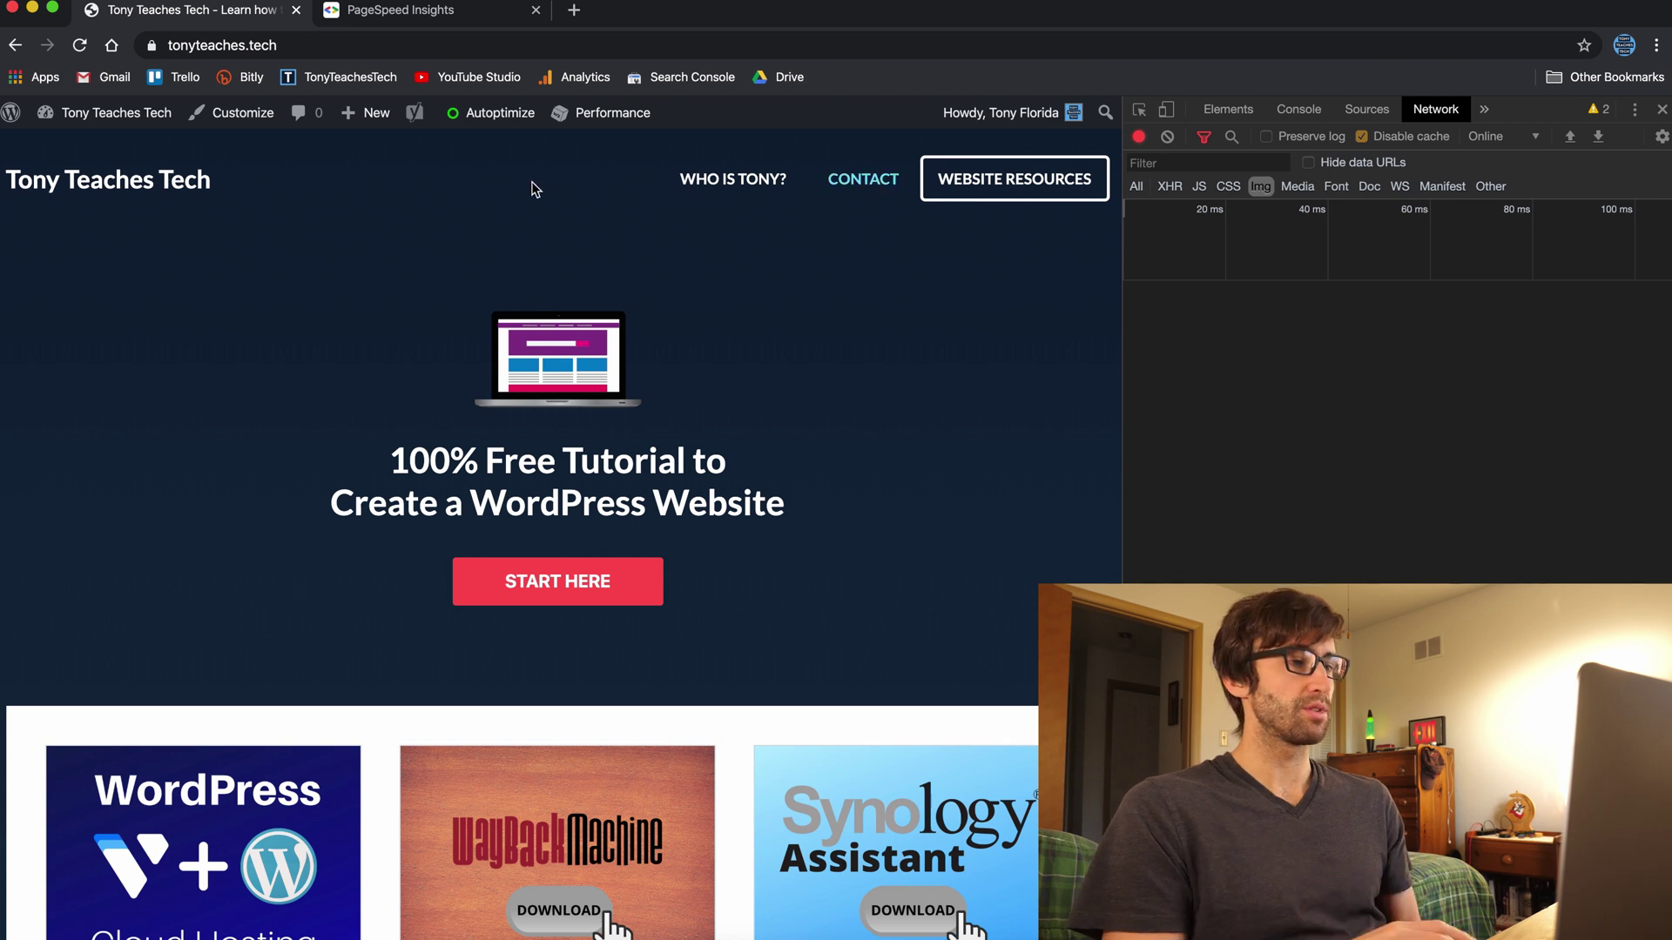
pyautogui.click(79, 45)
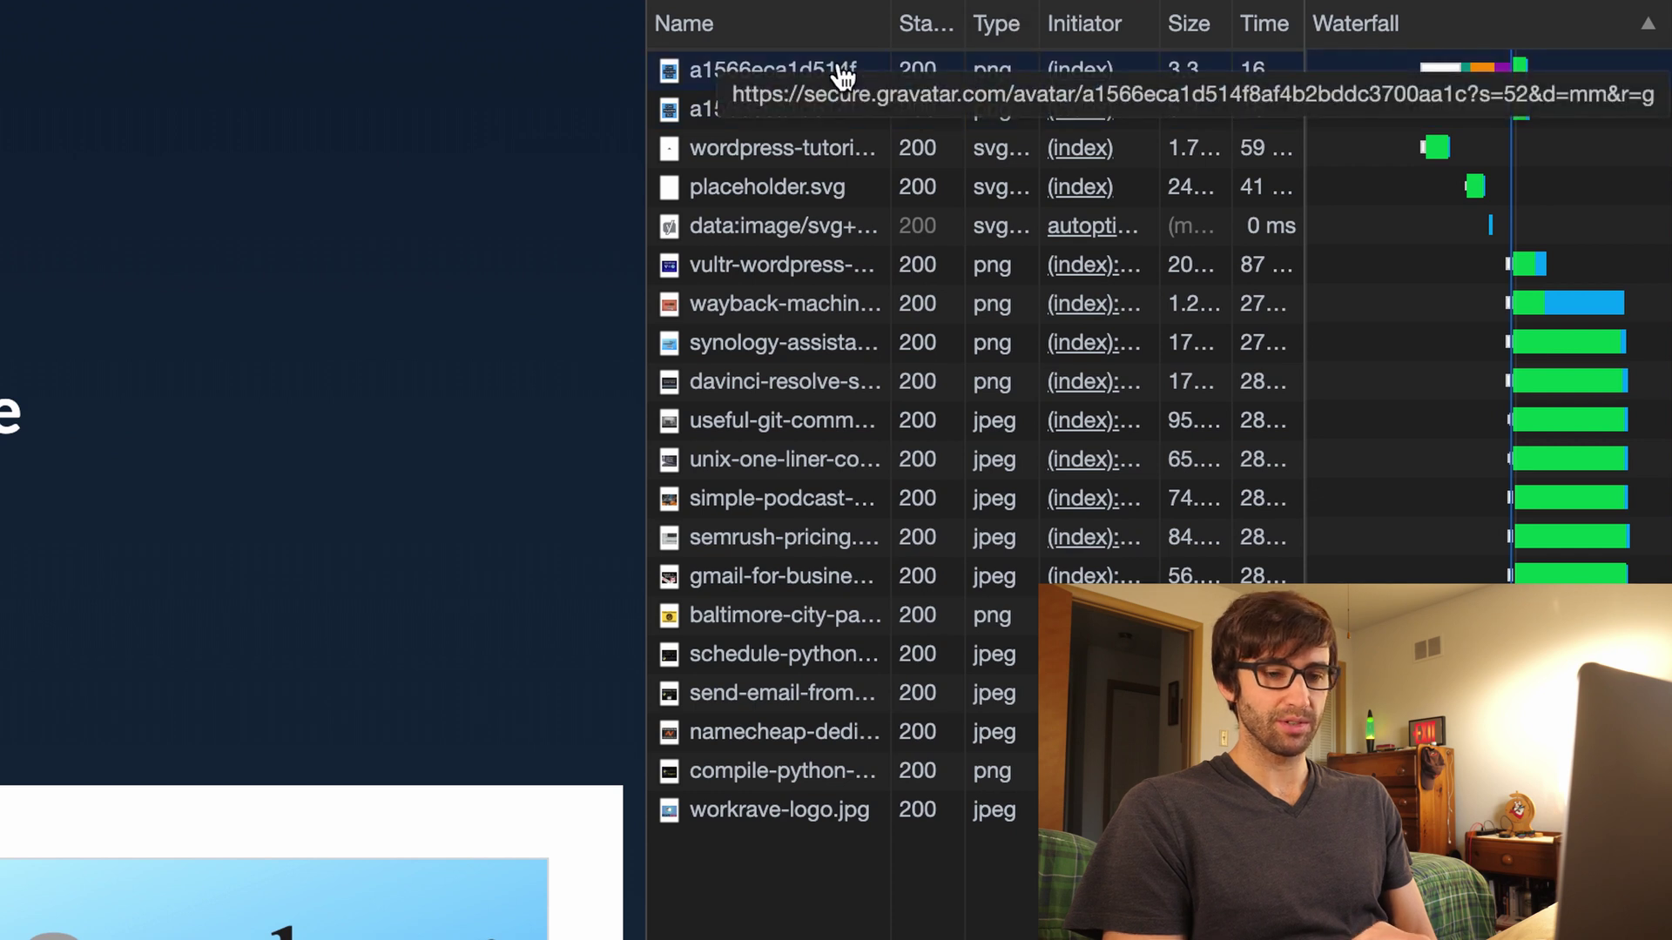
# Adjust the widths of the Name and Type columns in the request list to examine the image file types.
pyautogui.moveTo(891, 32); pyautogui.dragTo(1210, 55)
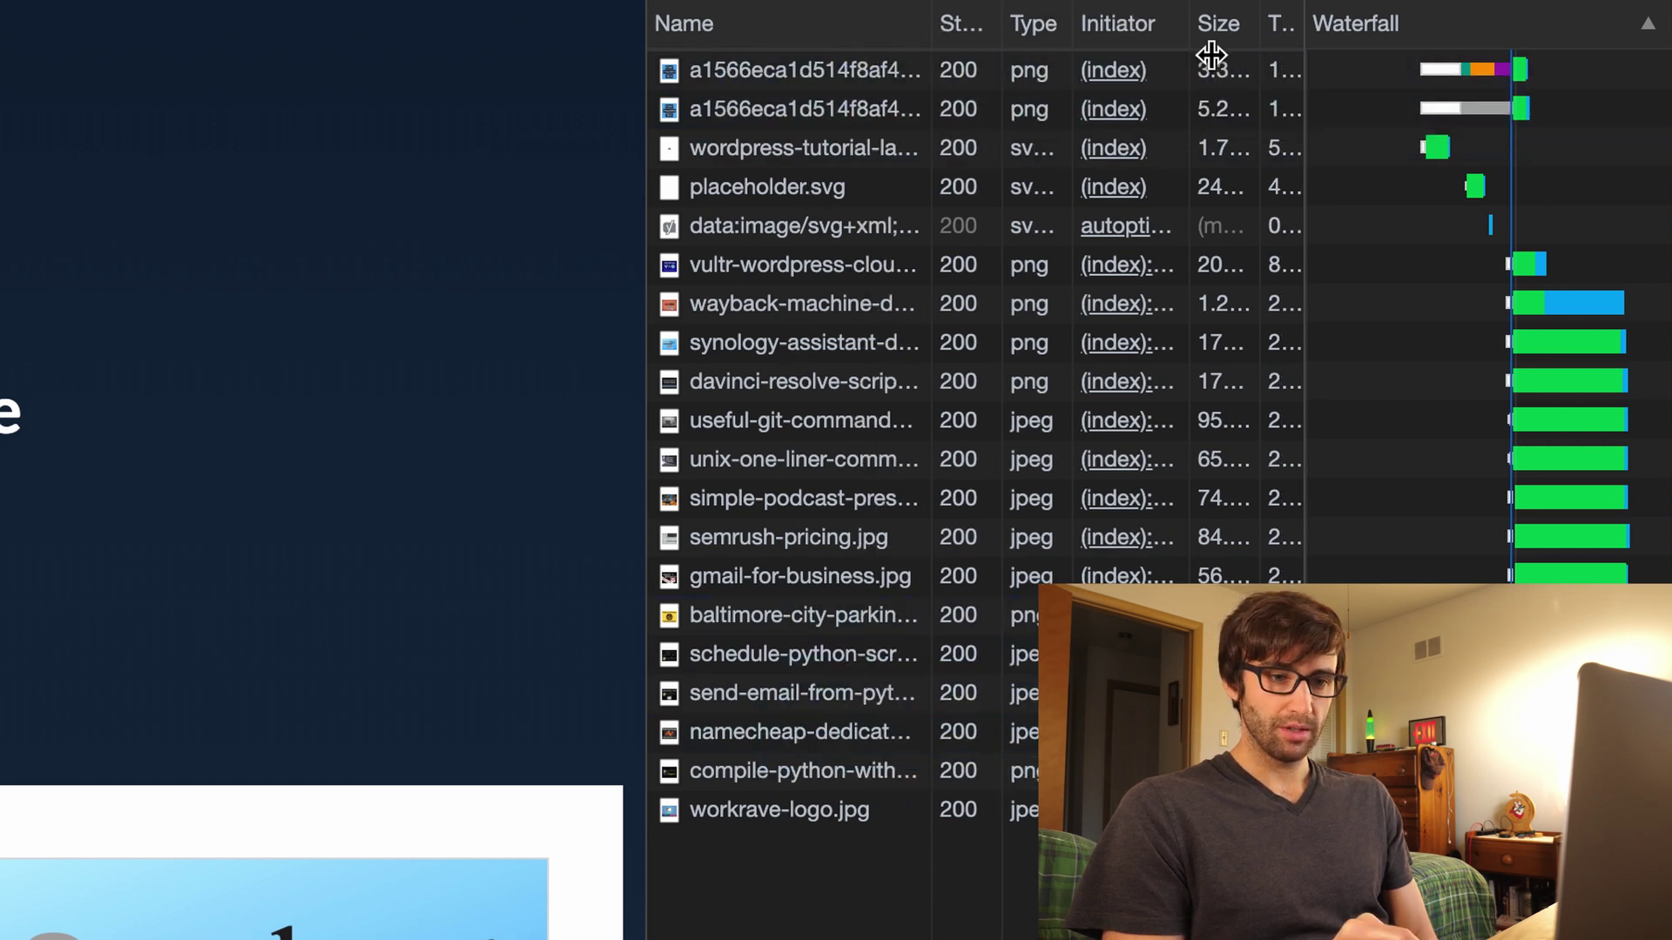
pyautogui.moveTo(929, 66); pyautogui.dragTo(903, 67)
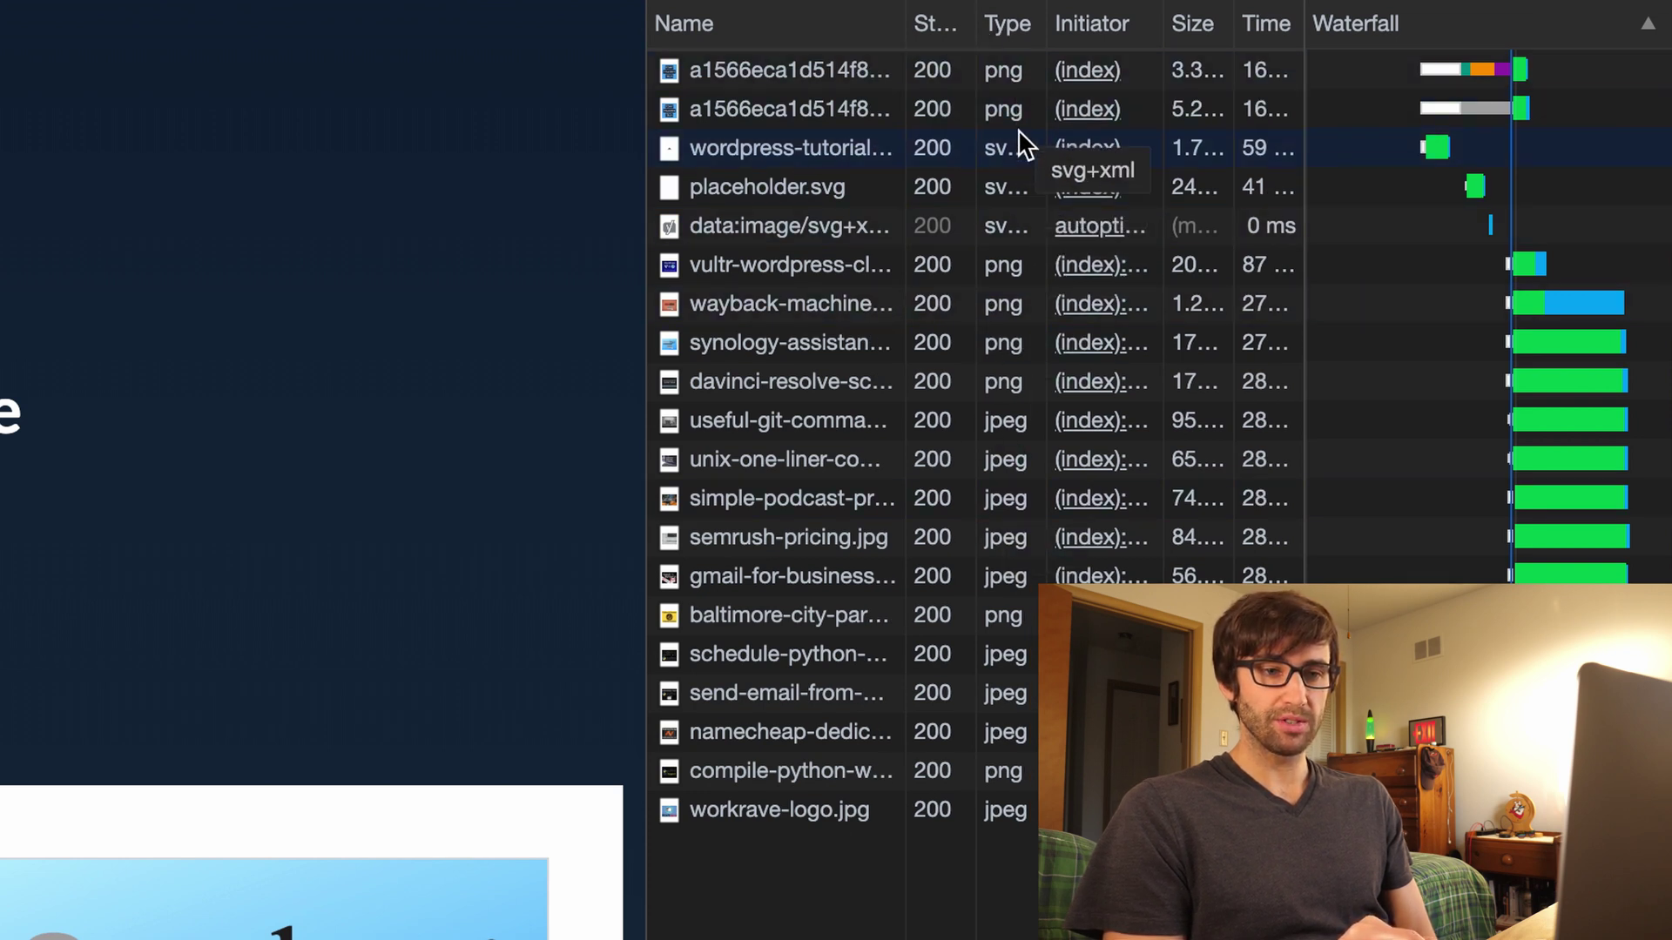
pyautogui.moveTo(1046, 24); pyautogui.dragTo(1075, 24)
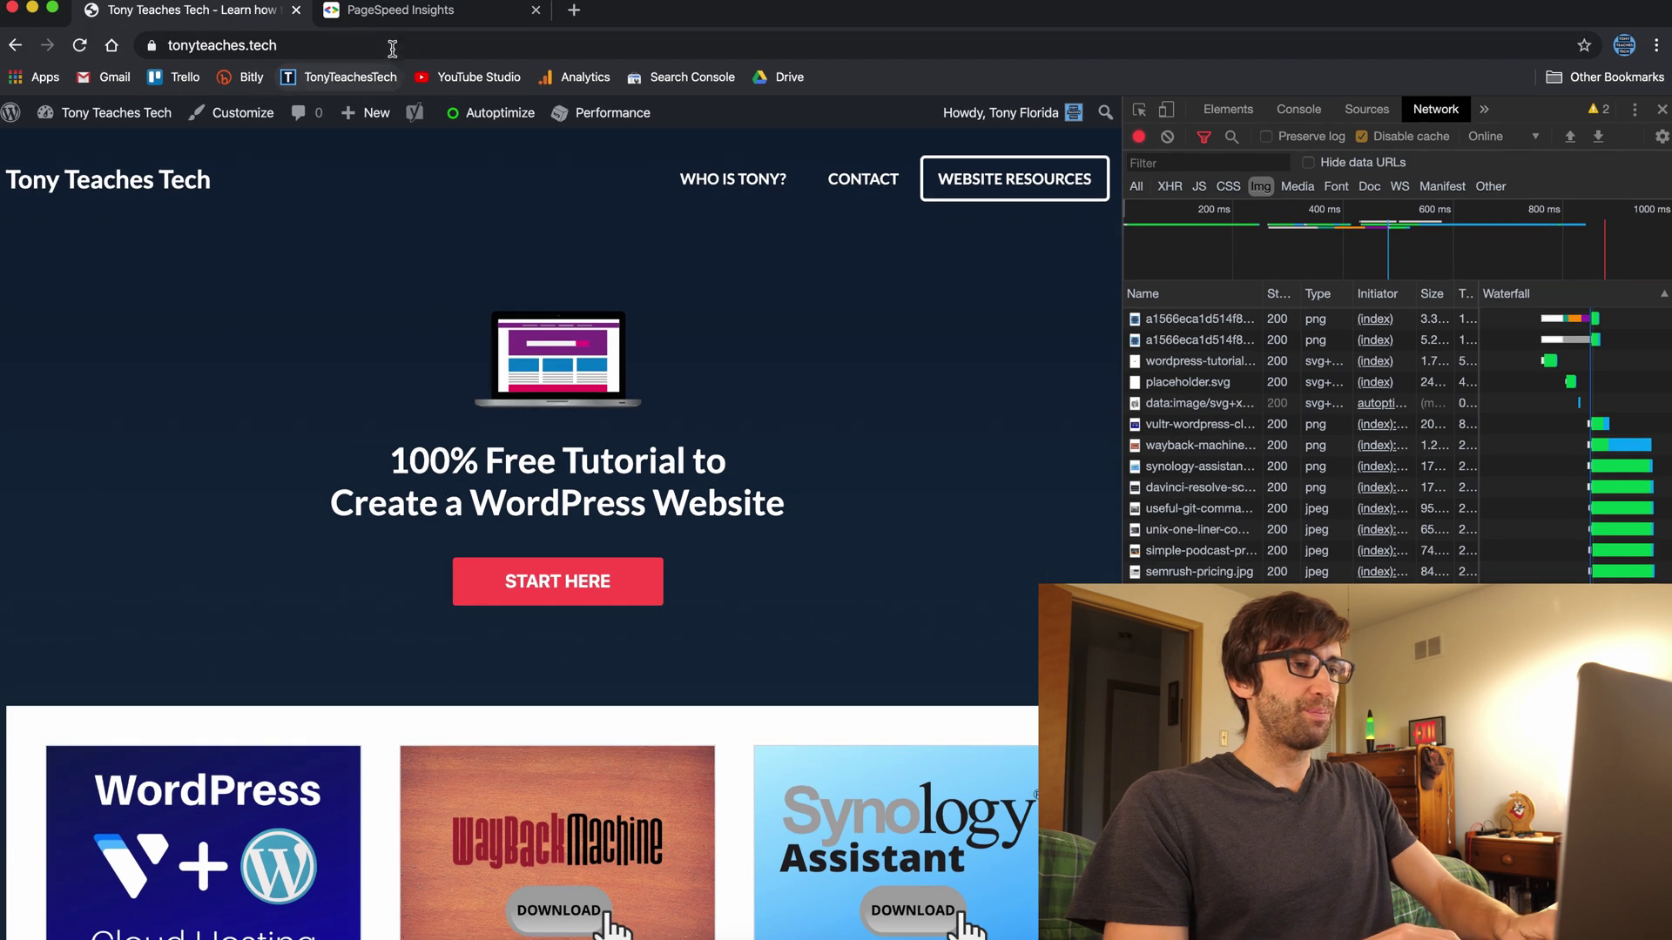
# Go to the site's WordPress dashboard at tonyteaches.tech/wp-admin and close the developer tools.
pyautogui.click(392, 48)
pyautogui.click(394, 47)
pyautogui.write('w')
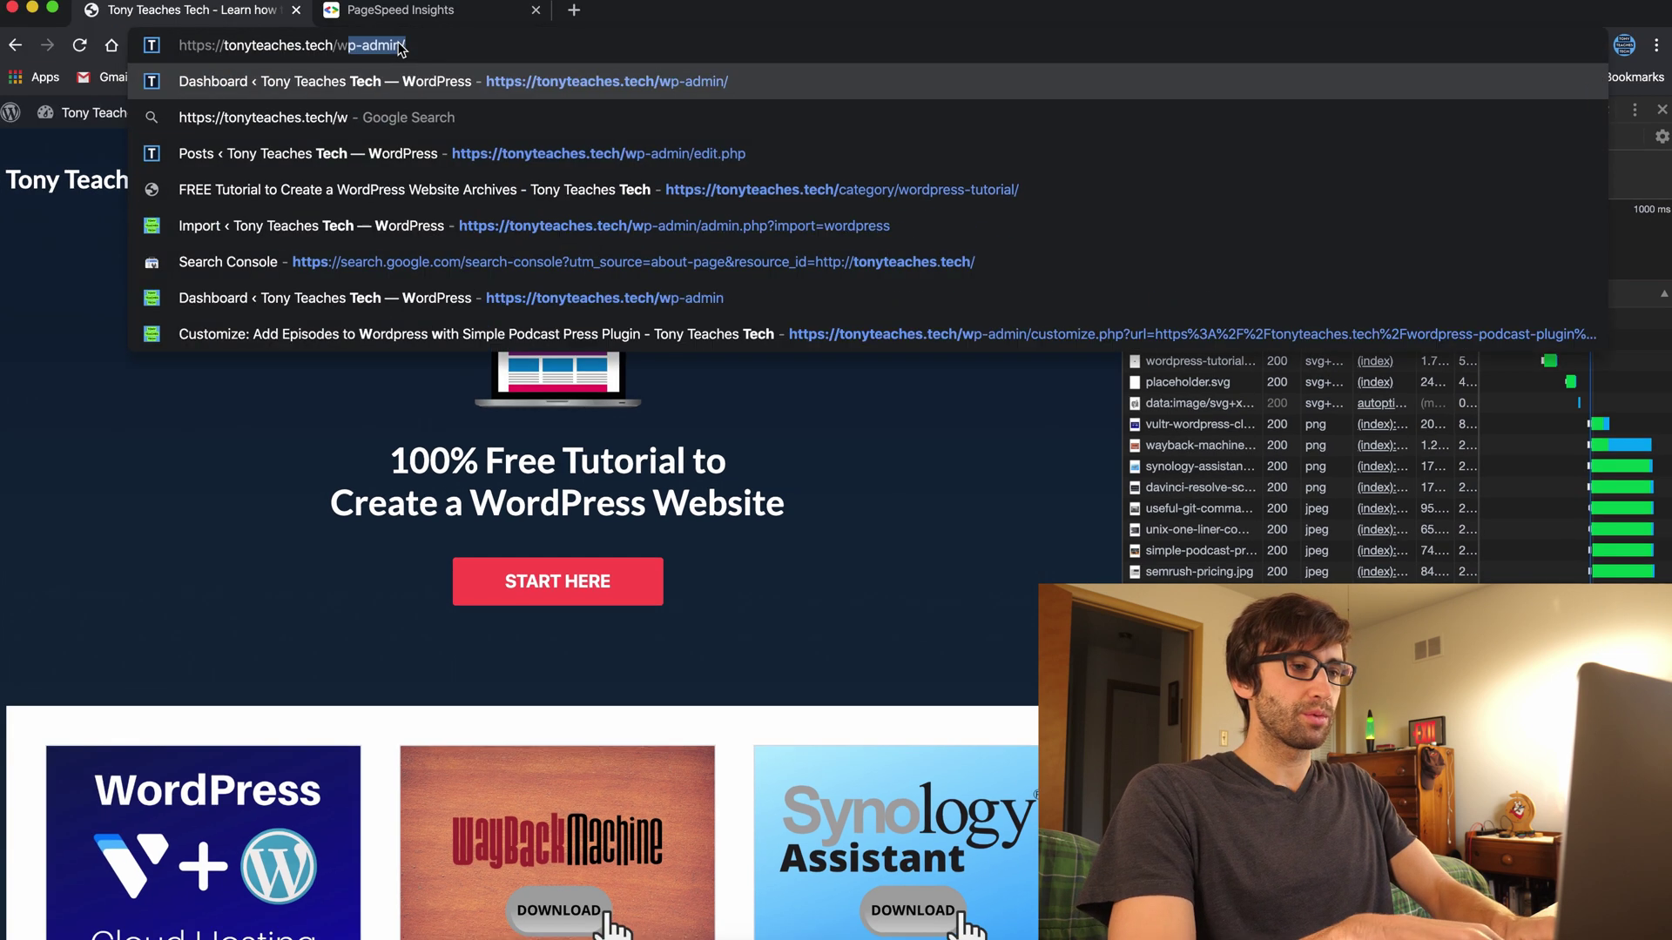
pyautogui.write('p-admin')
pyautogui.press('Return')
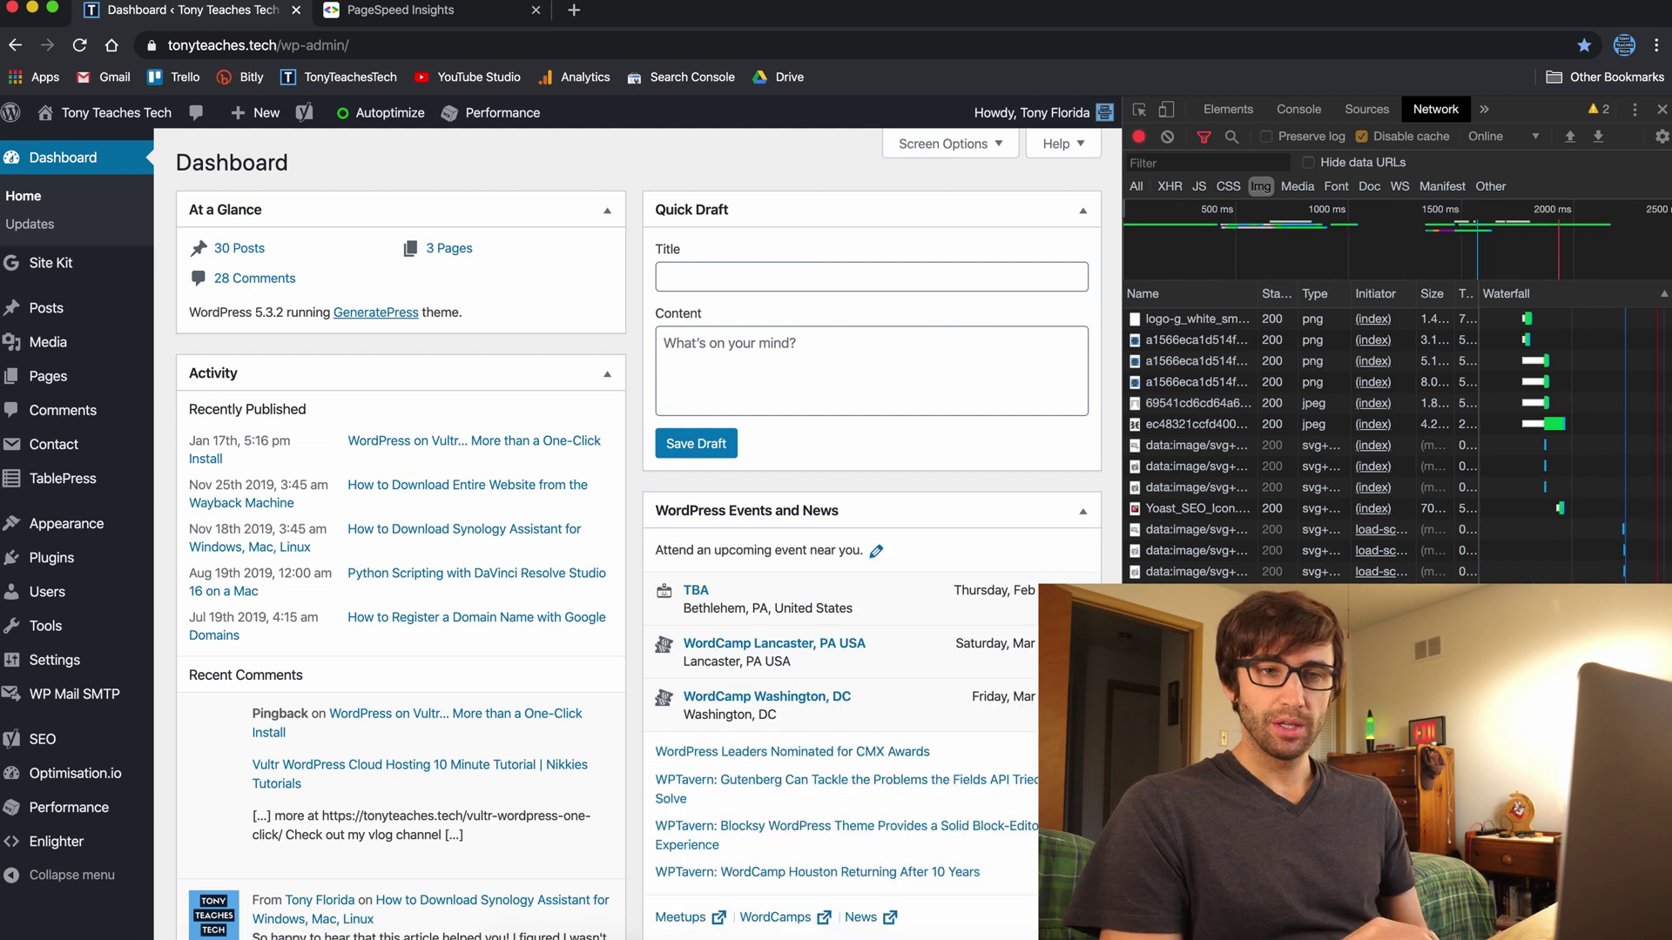
pyautogui.click(1662, 111)
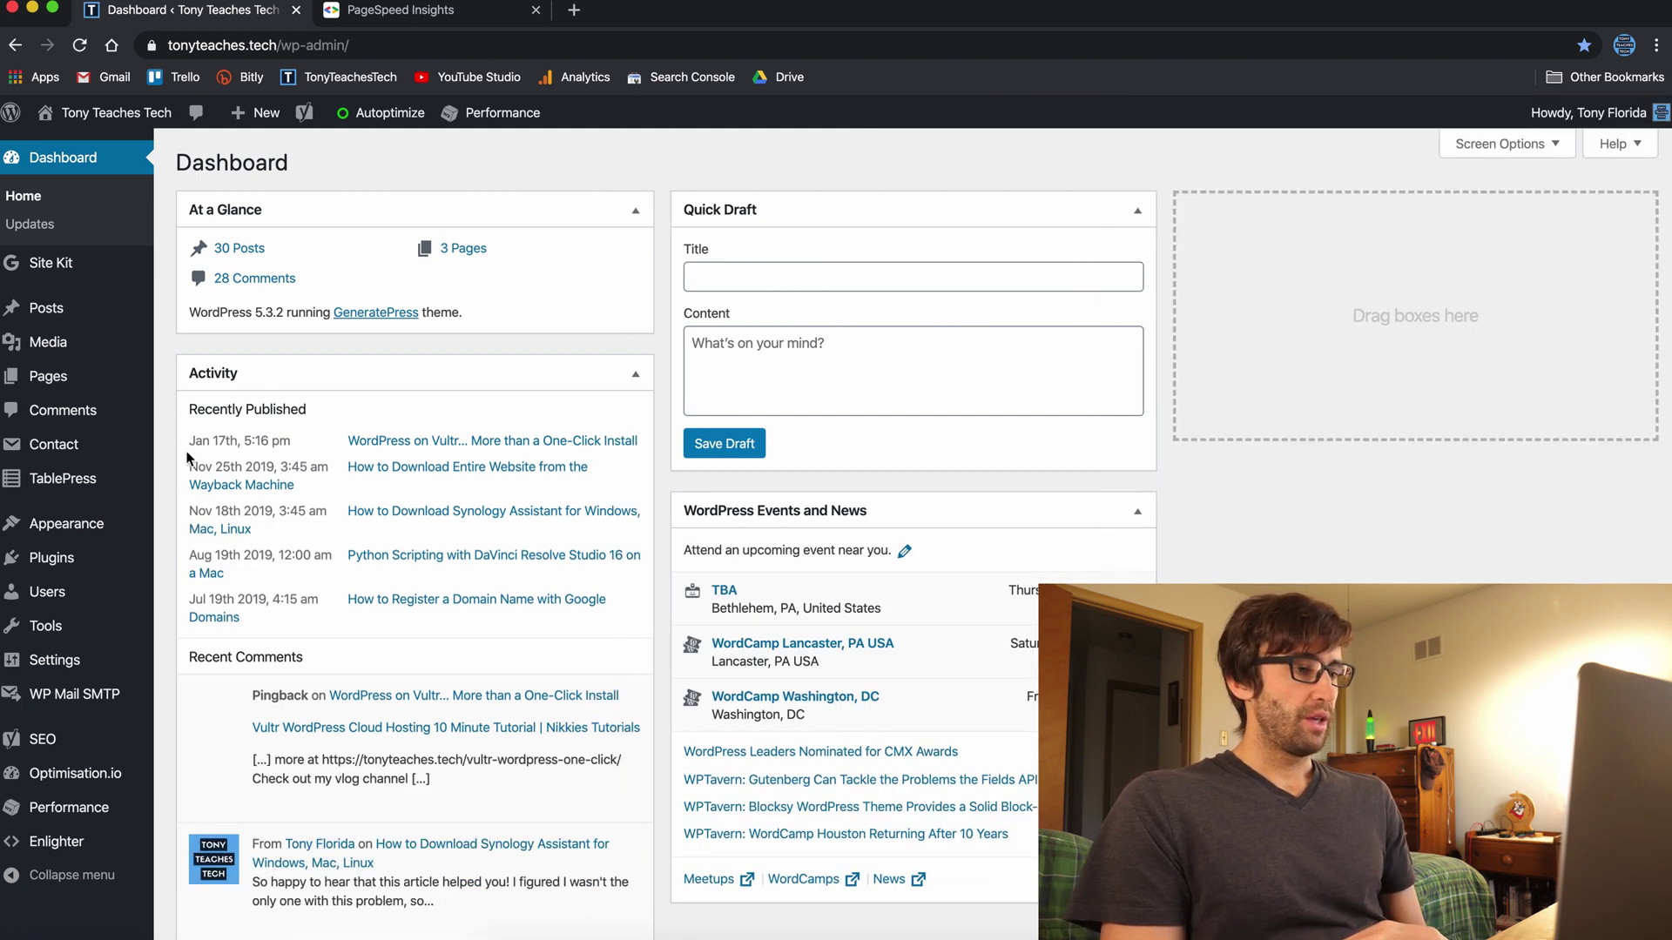
# Open the settings of the EWWW Image Optimizer plugin from the list of installed plugins.
pyautogui.moveTo(81, 566)
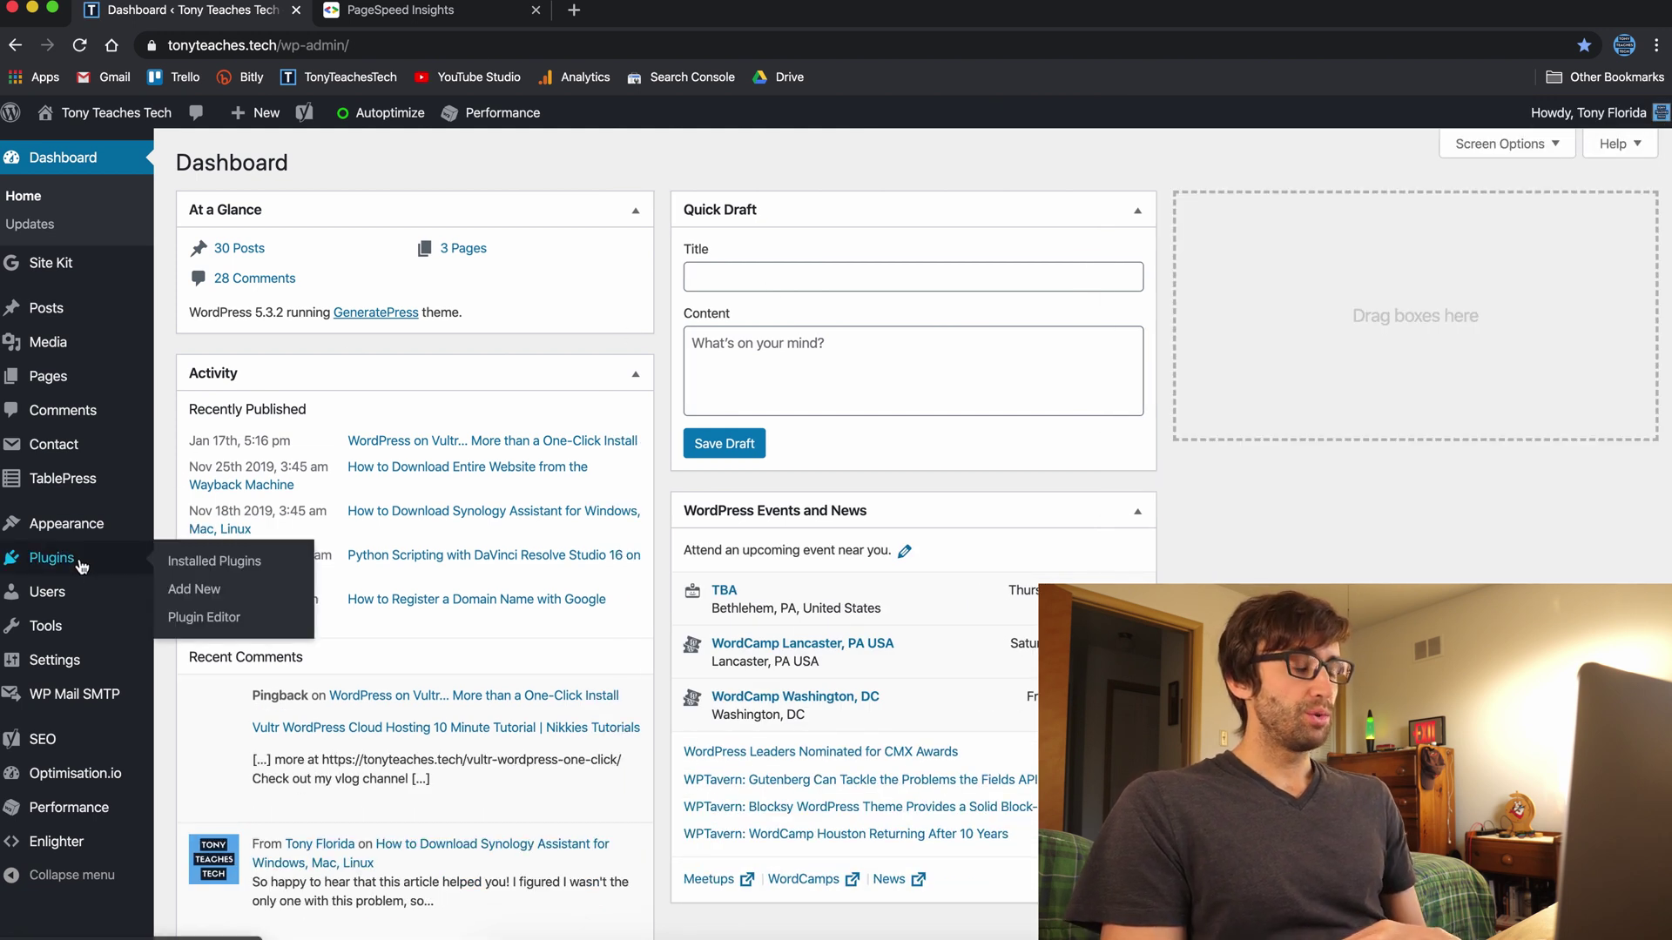
pyautogui.click(252, 574)
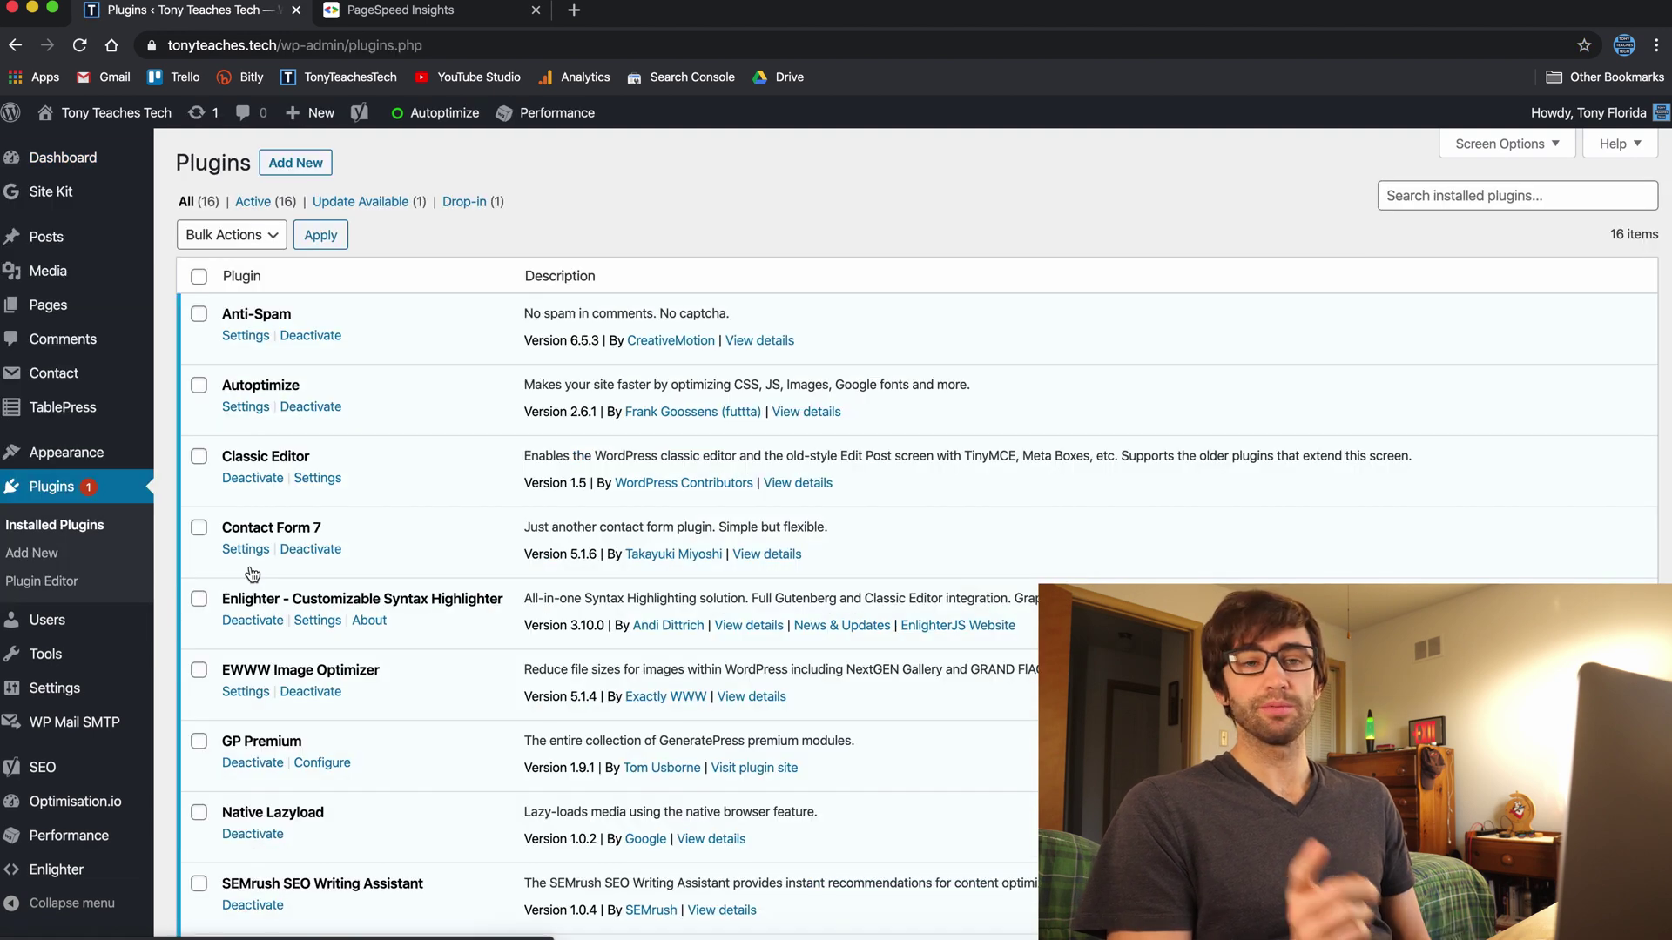
pyautogui.scroll(-3, 473, 523)
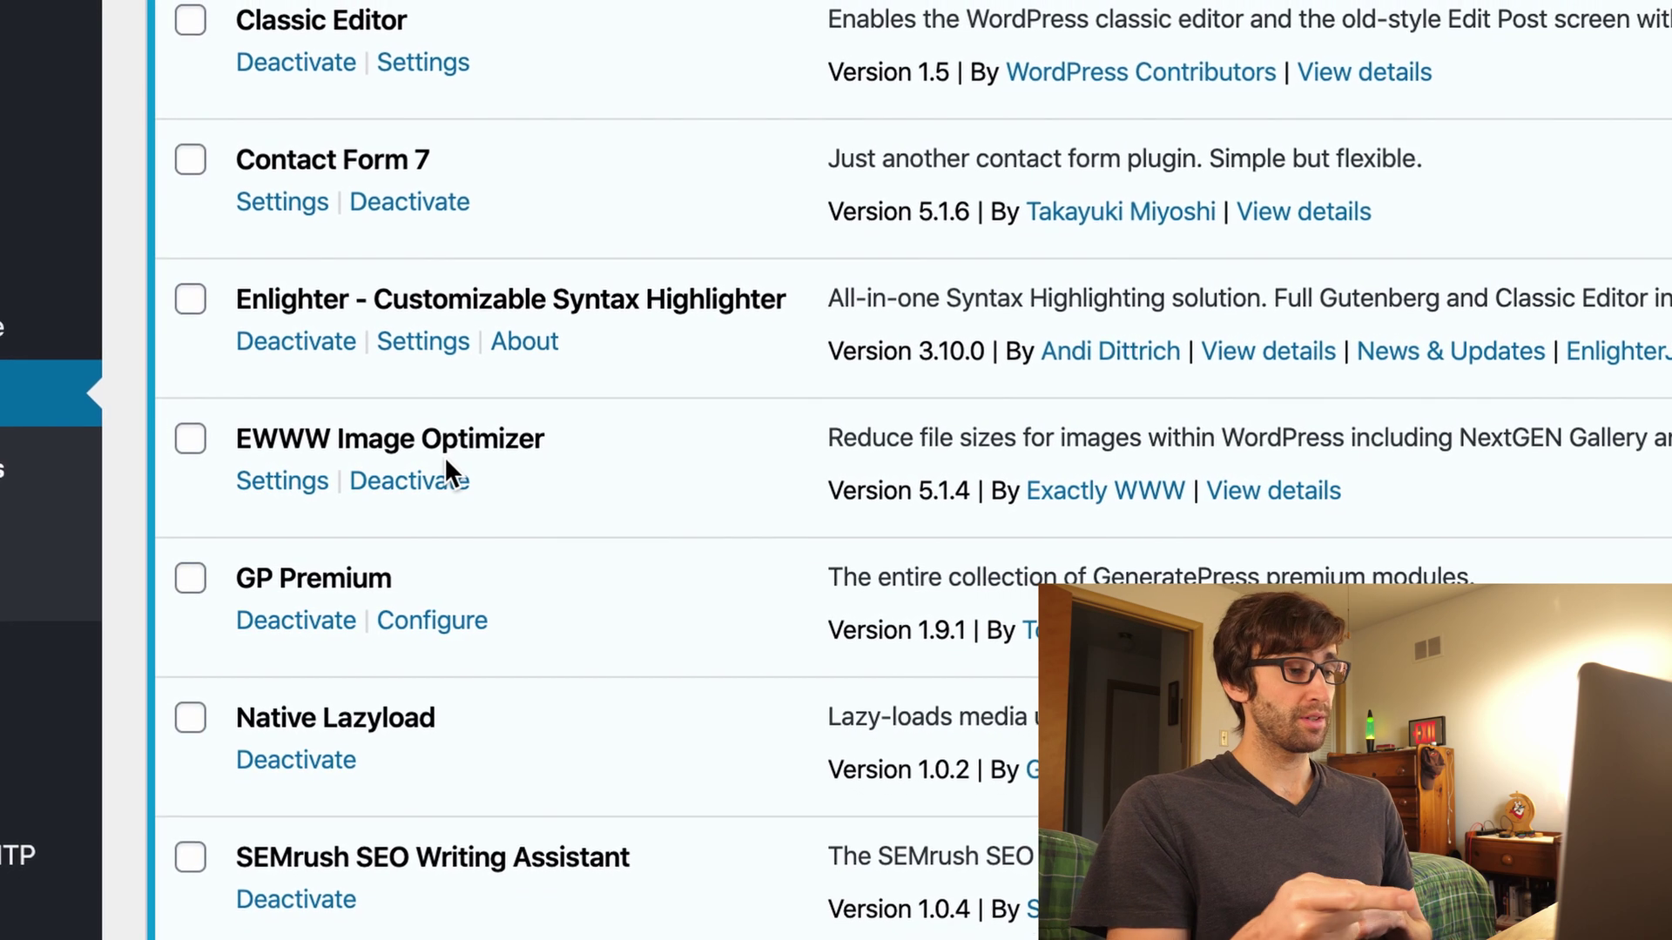
pyautogui.click(310, 488)
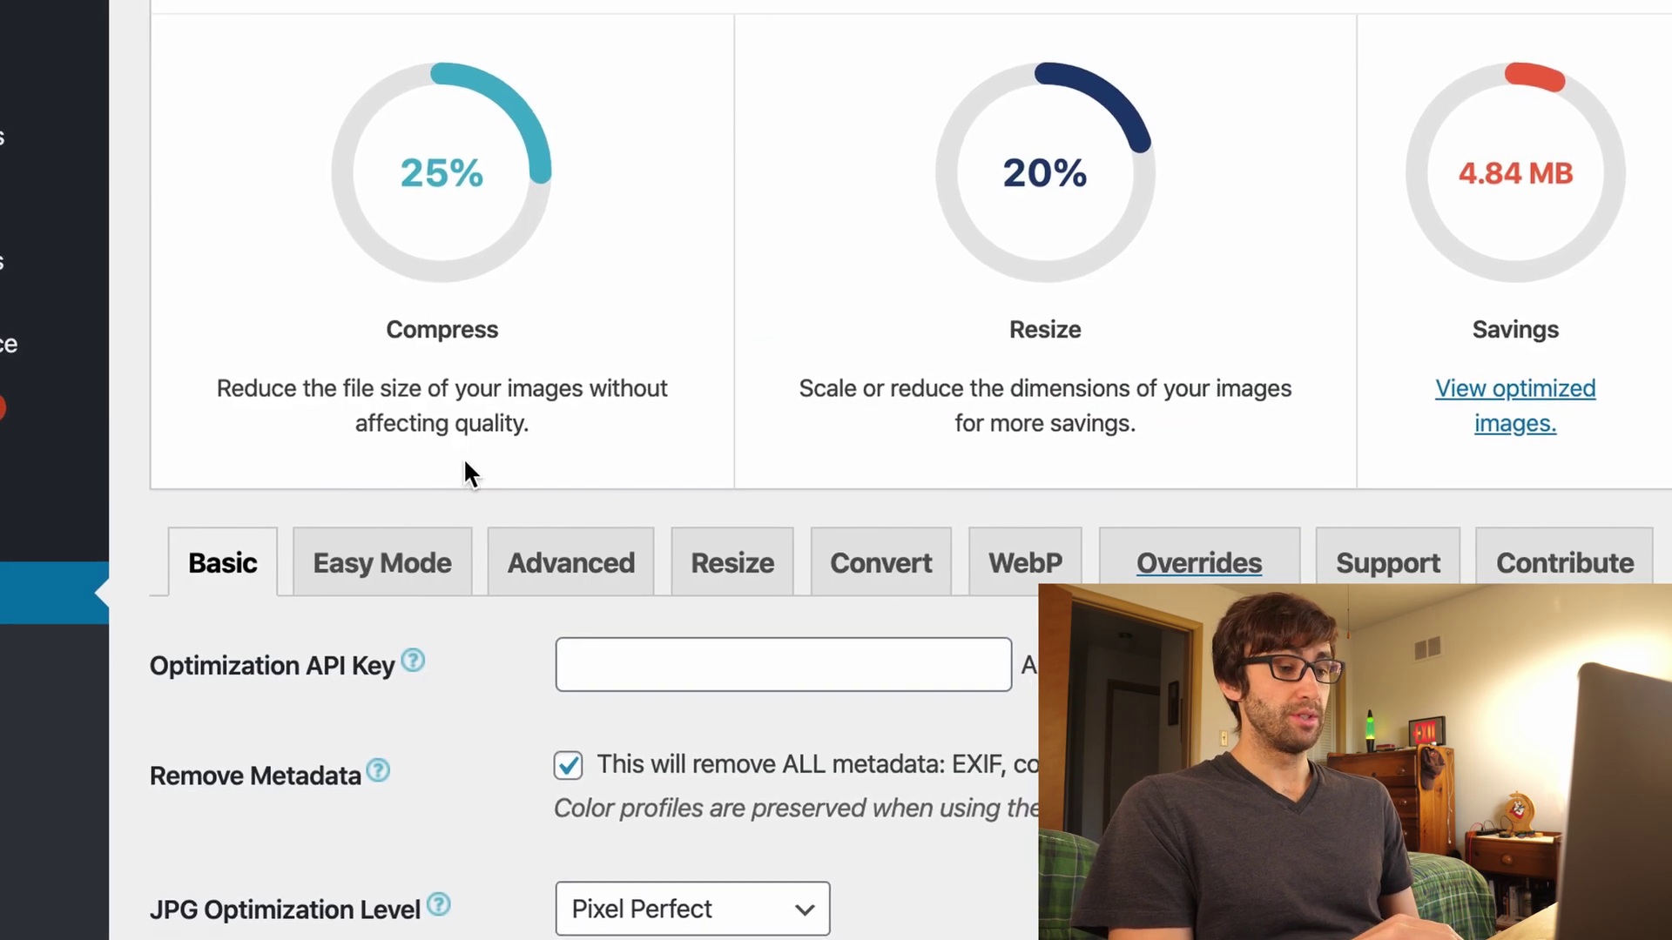
# Enable JPG/PNG to WebP conversion in the plugin's WebP settings.
pyautogui.scroll(-5, 478, 536)
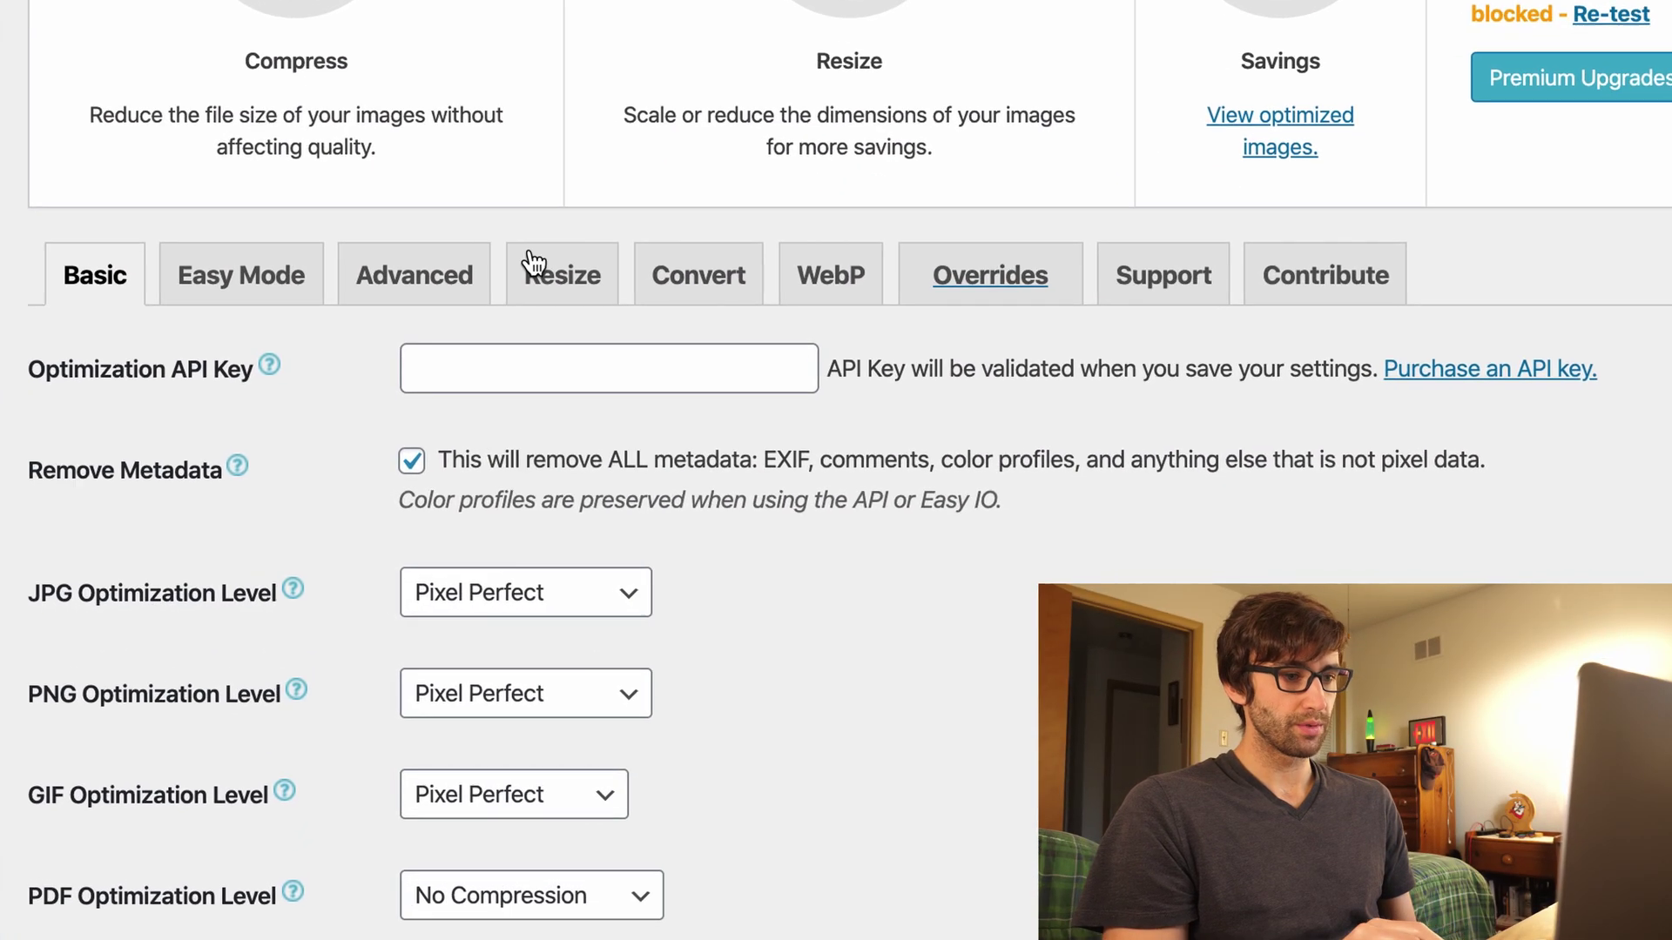
pyautogui.click(853, 268)
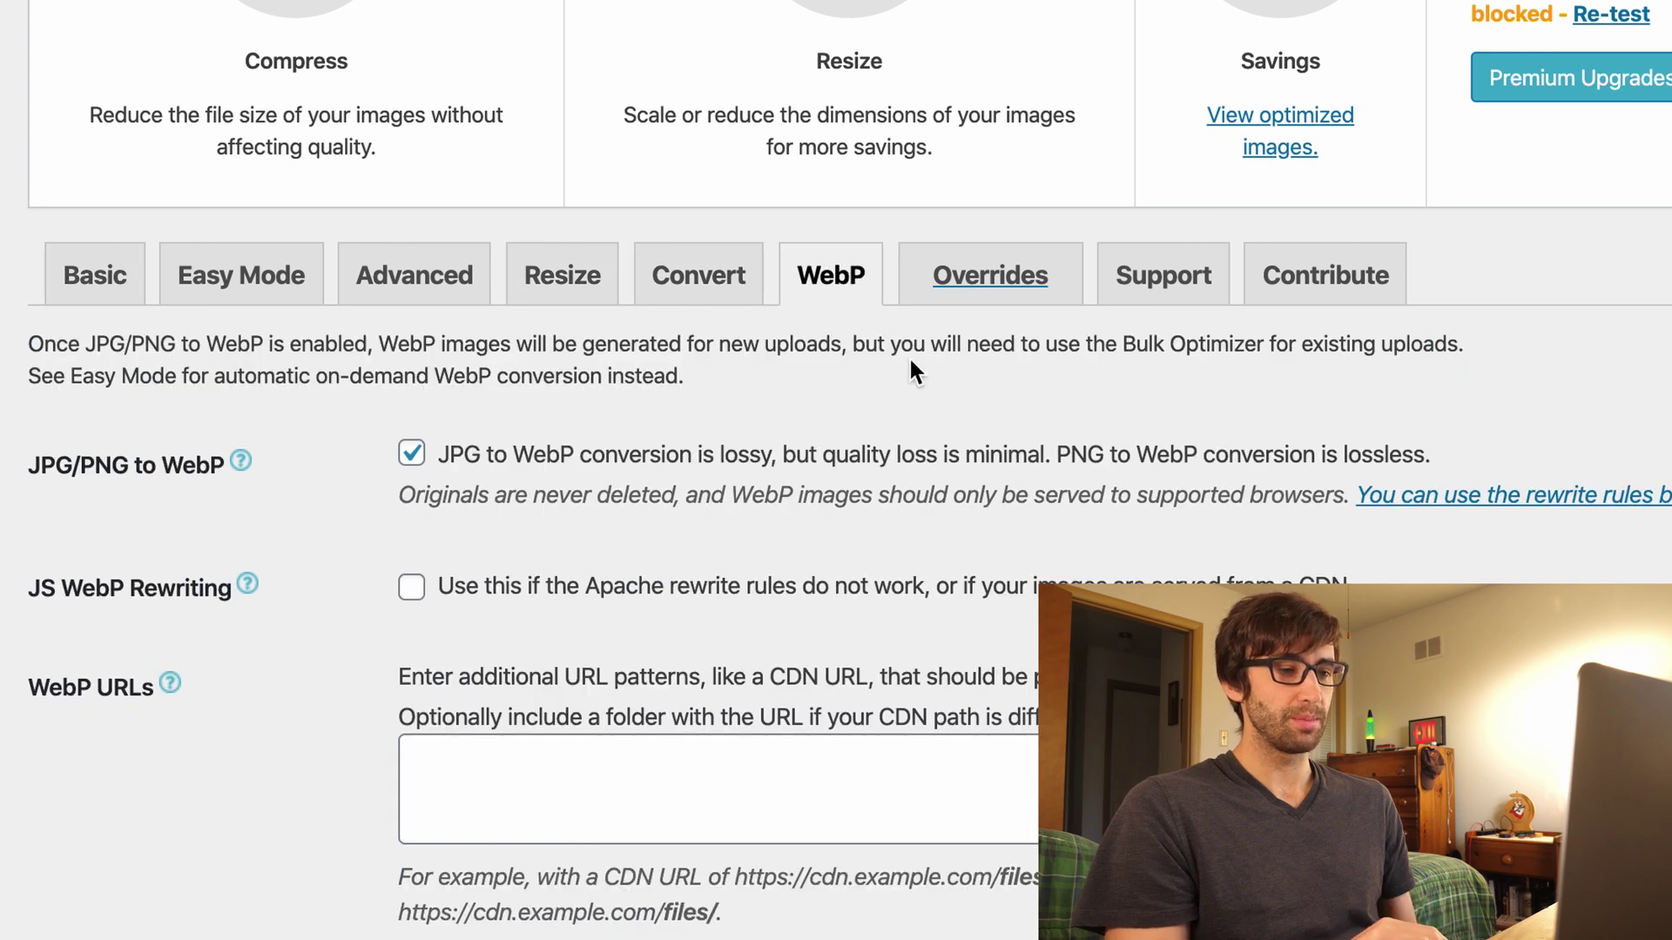
pyautogui.scroll(-2, 805, 478)
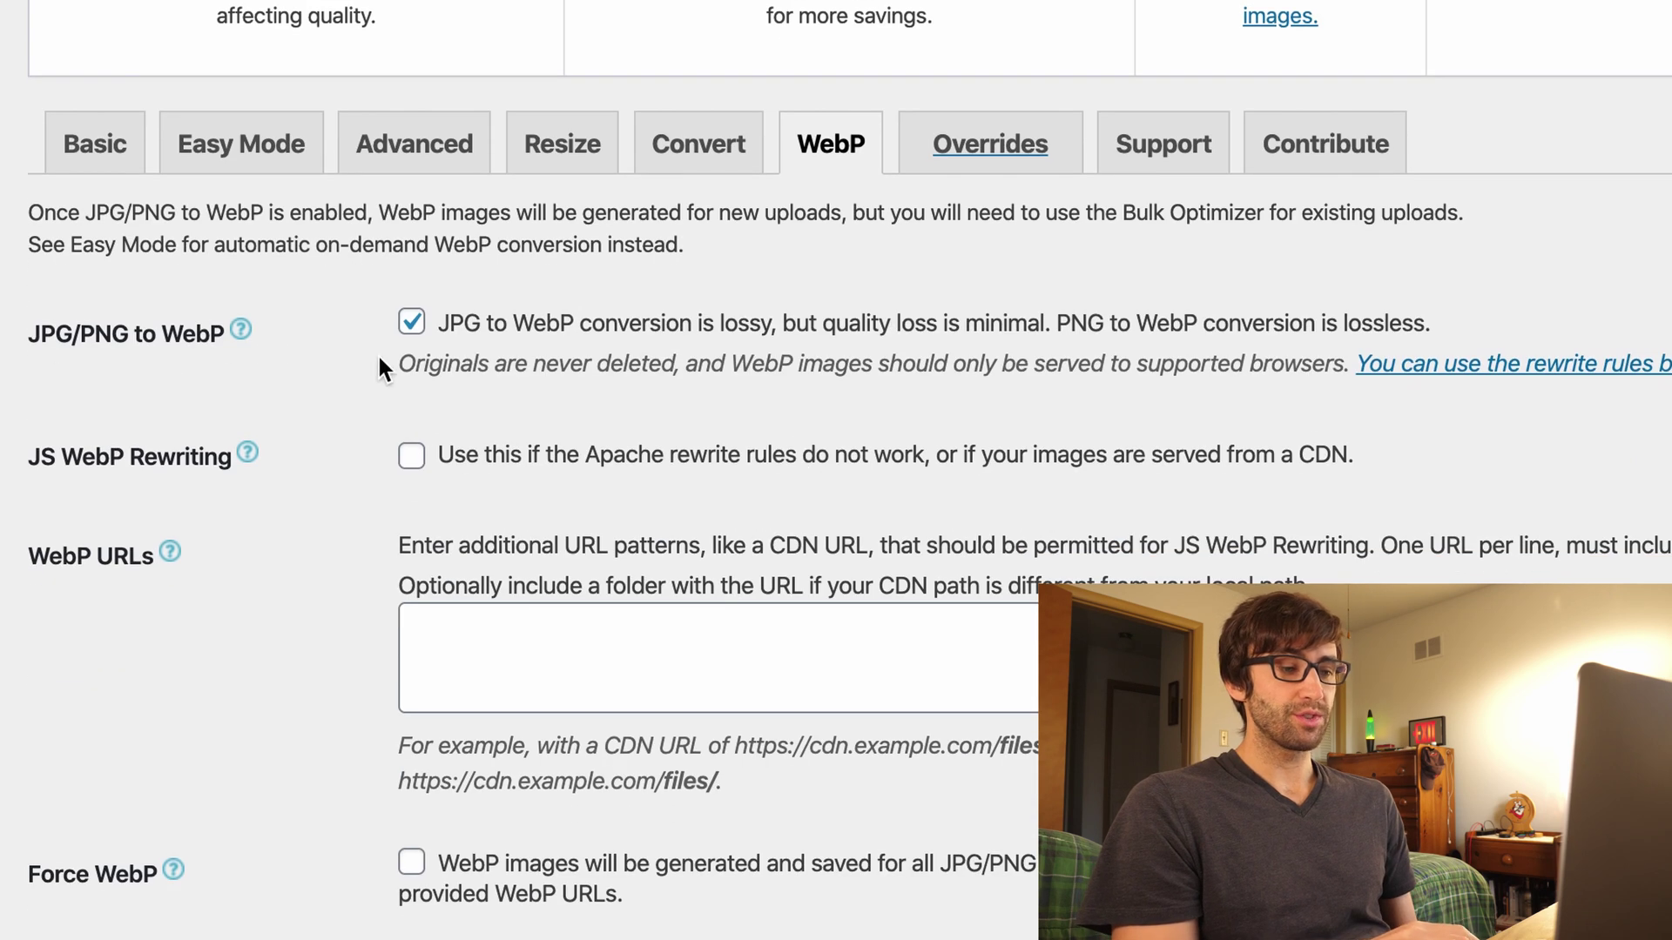
pyautogui.click(412, 324)
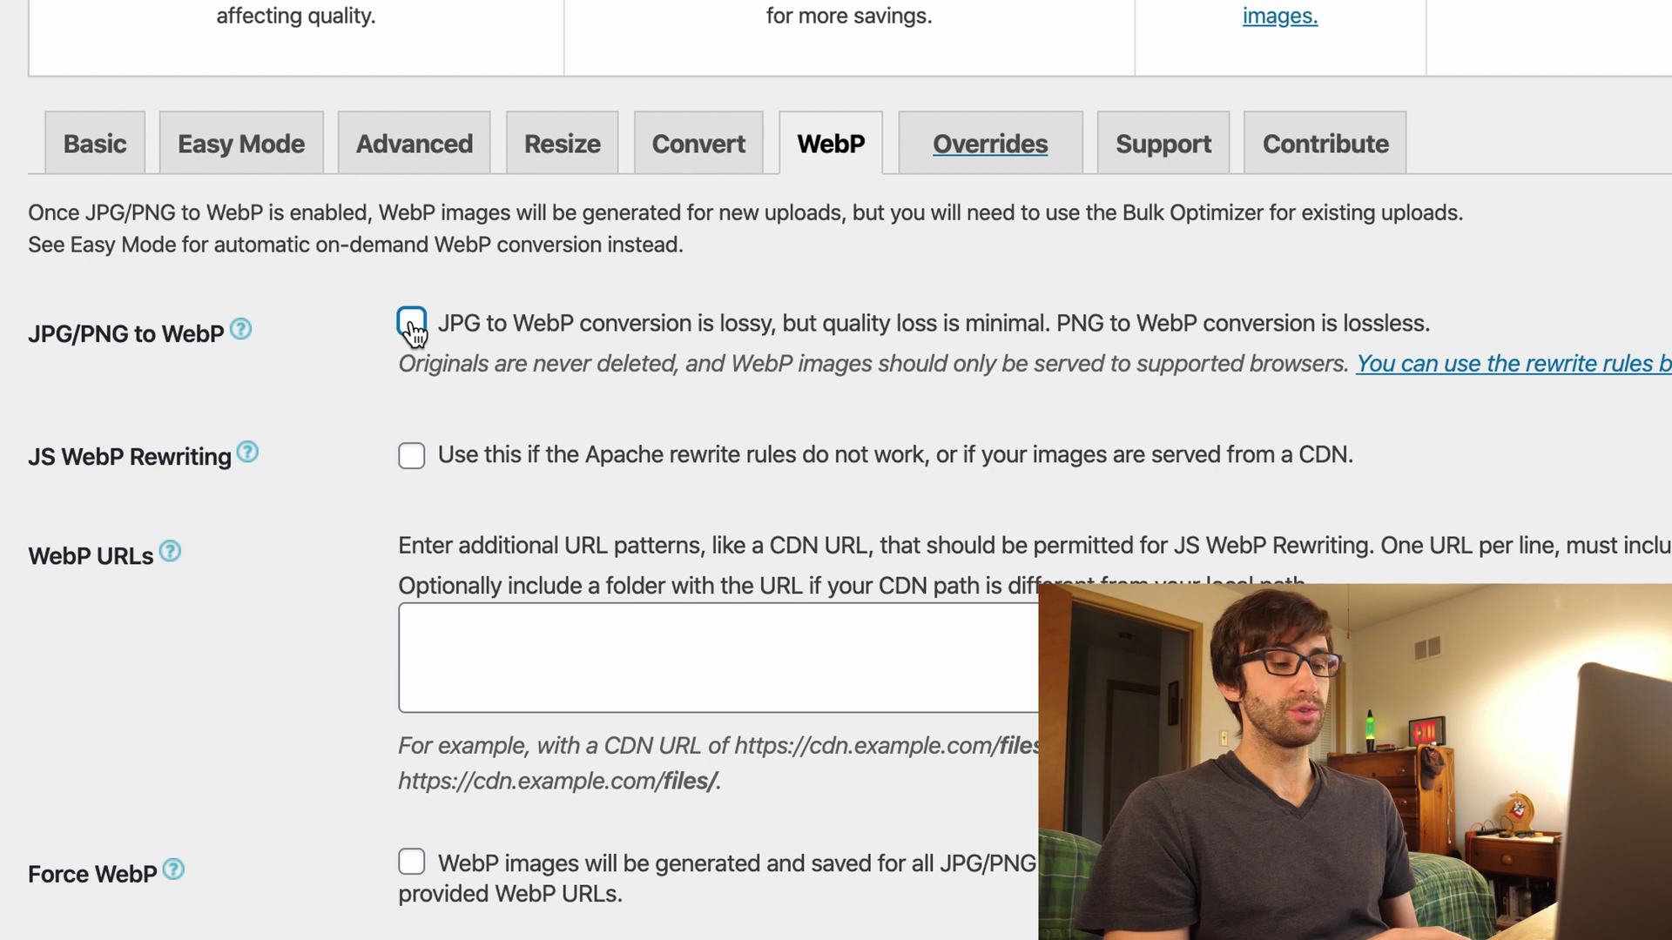
pyautogui.click(412, 324)
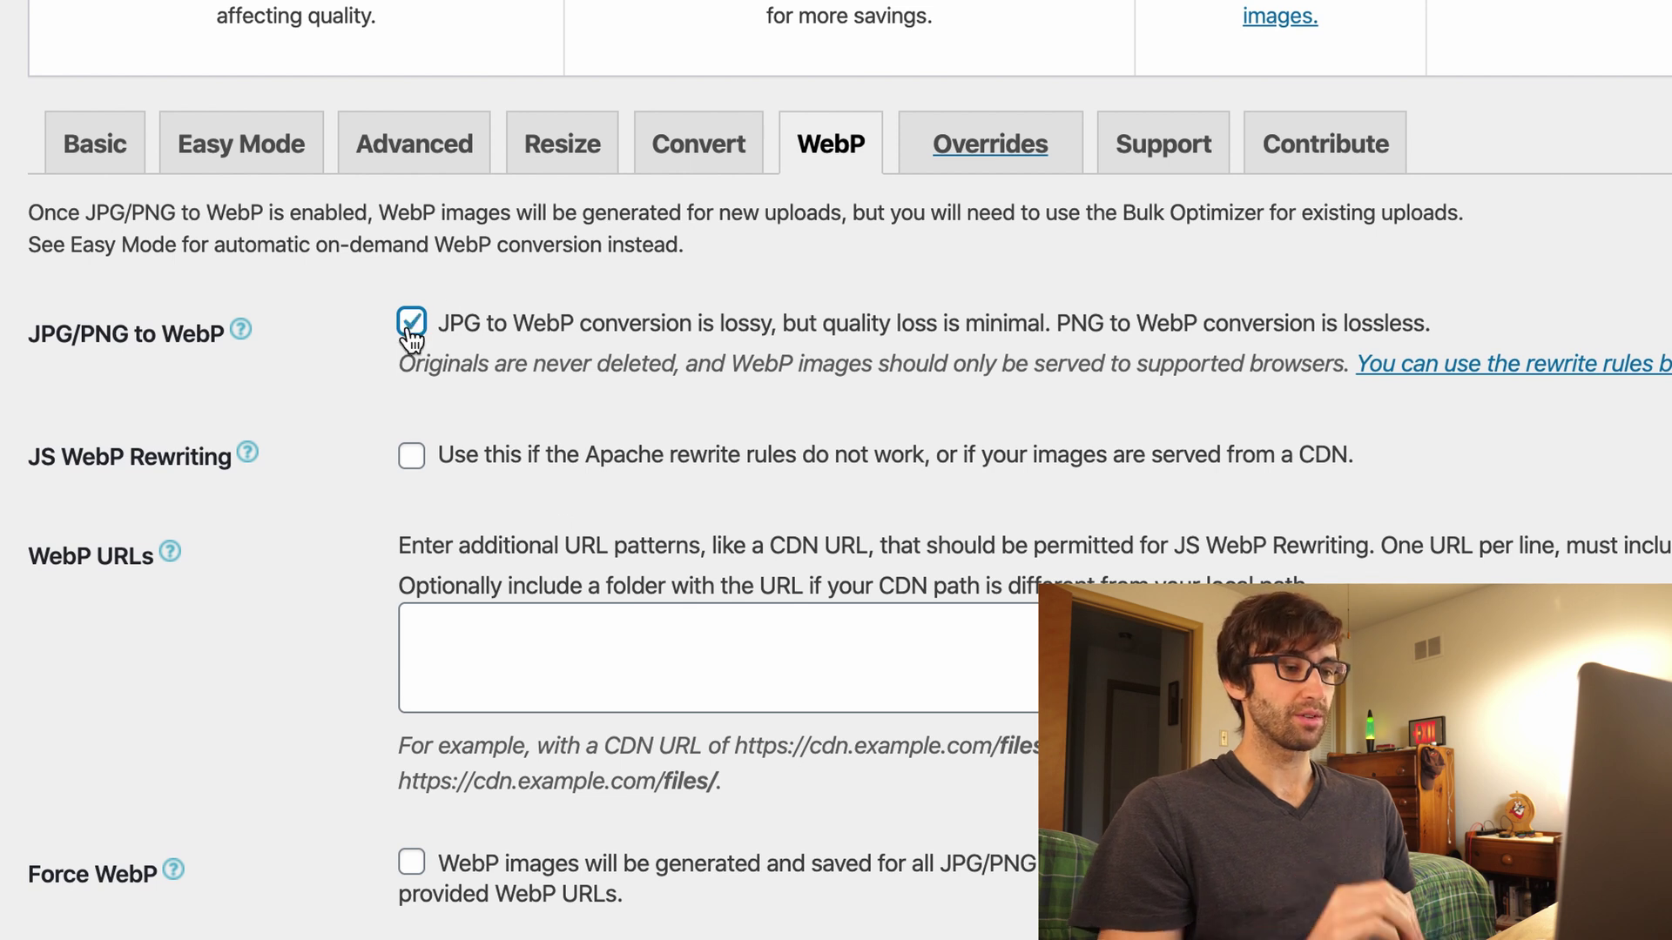
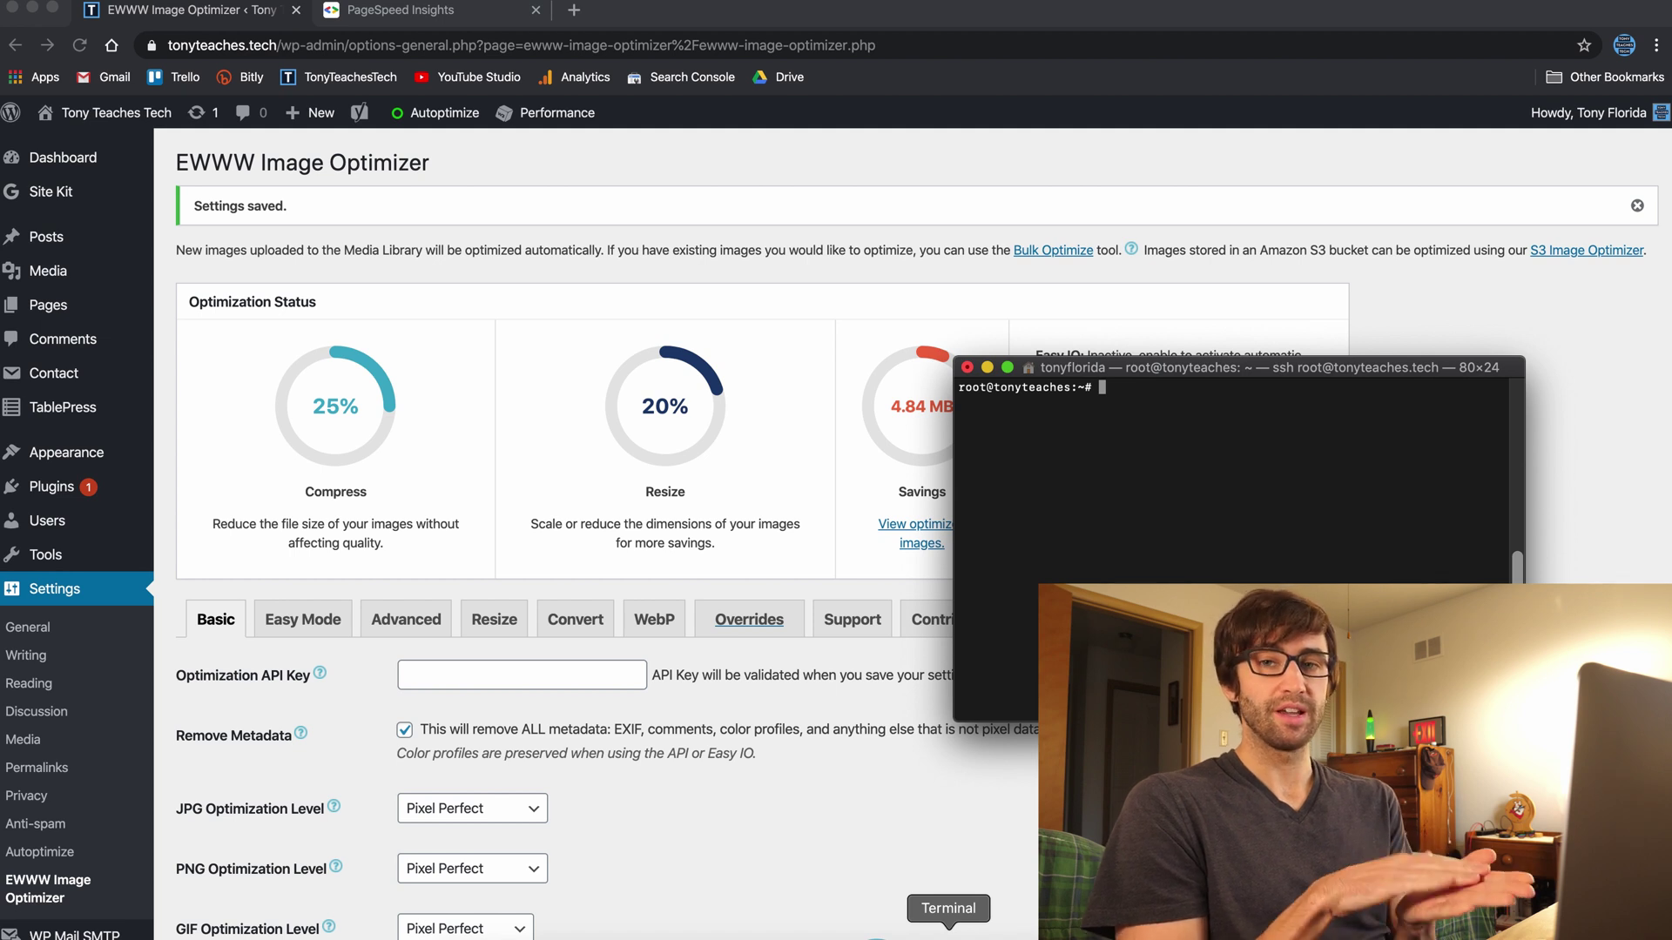
pyautogui.write('s')
pyautogui.write('hh ')
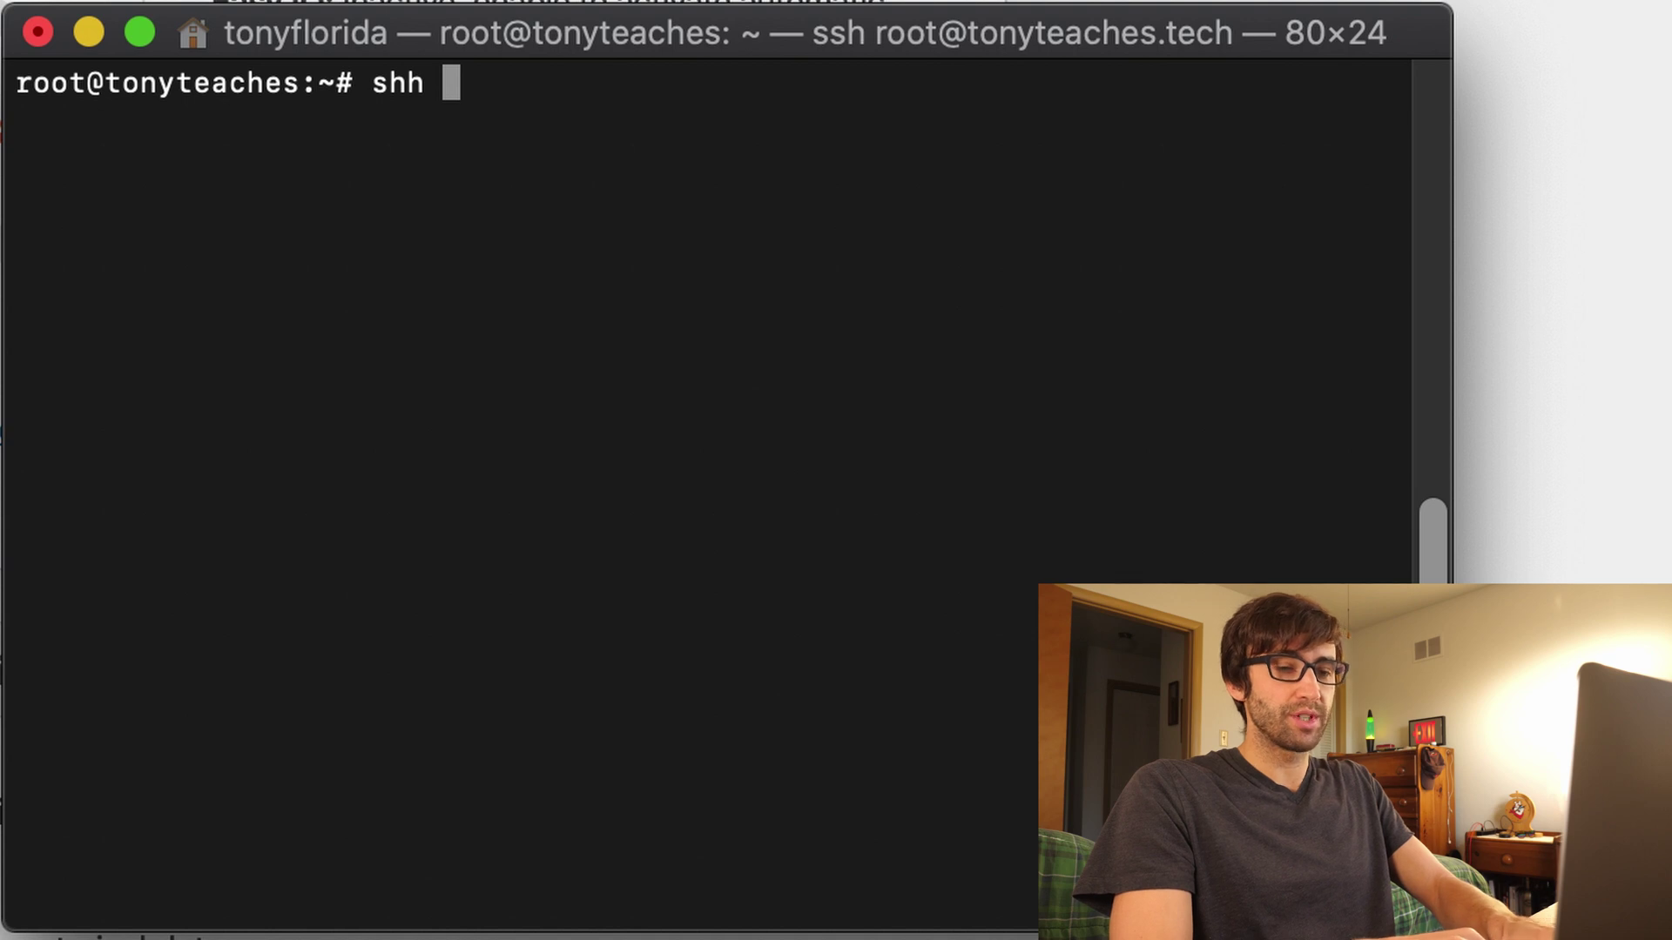
pyautogui.write('root@')
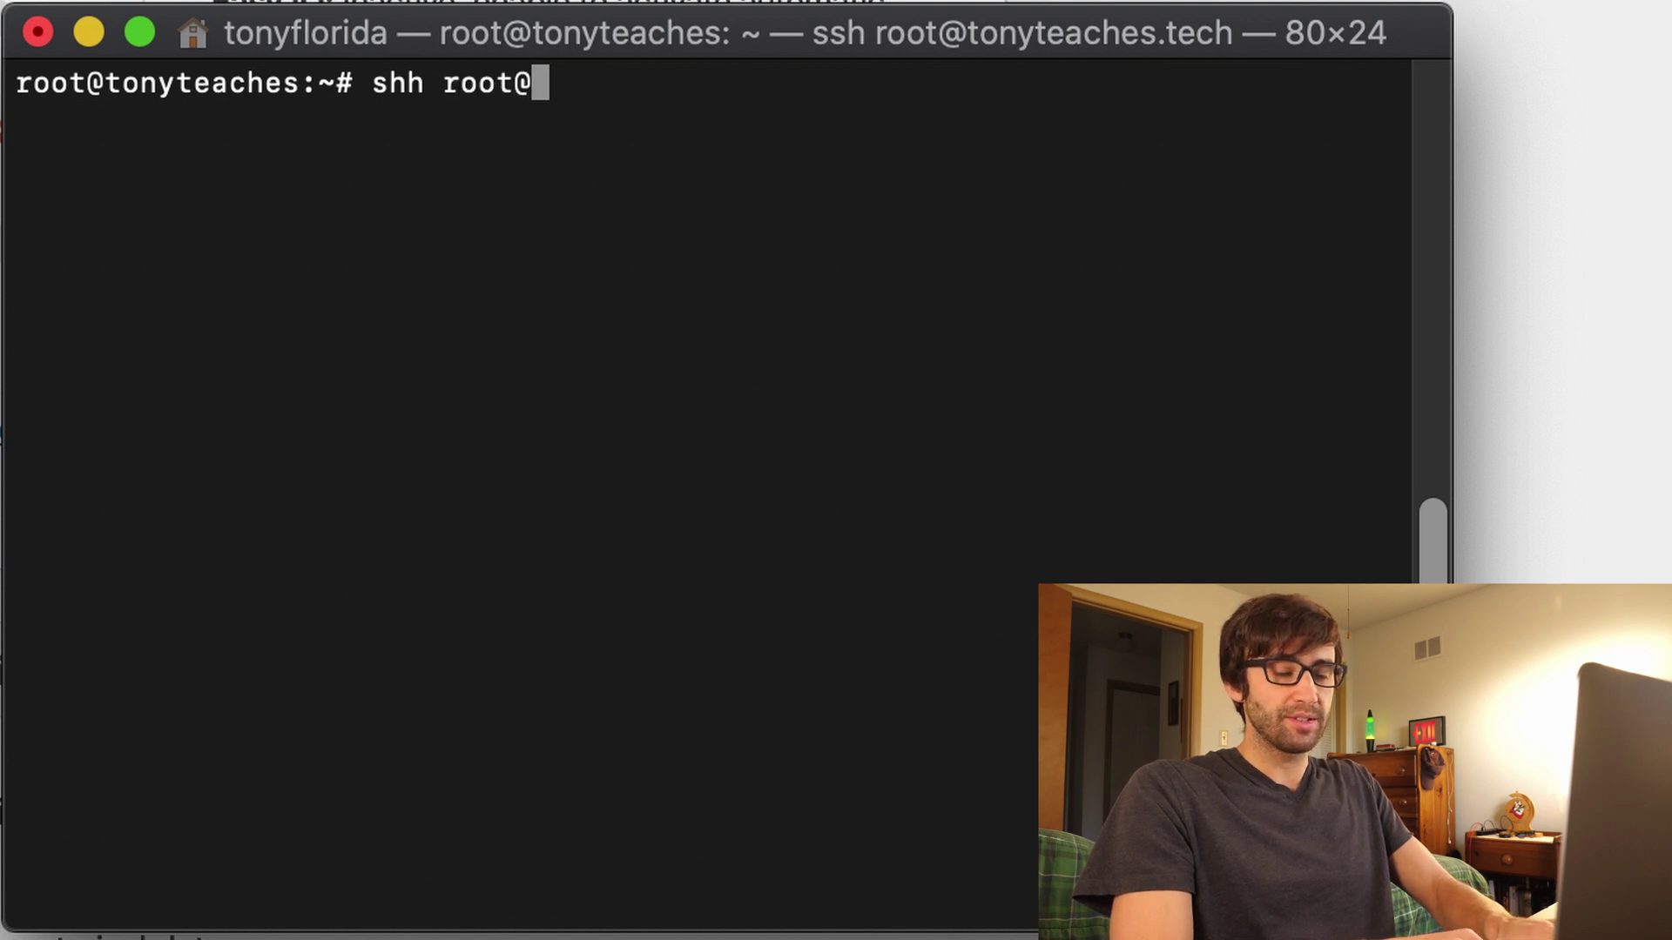
pyautogui.write('ton')
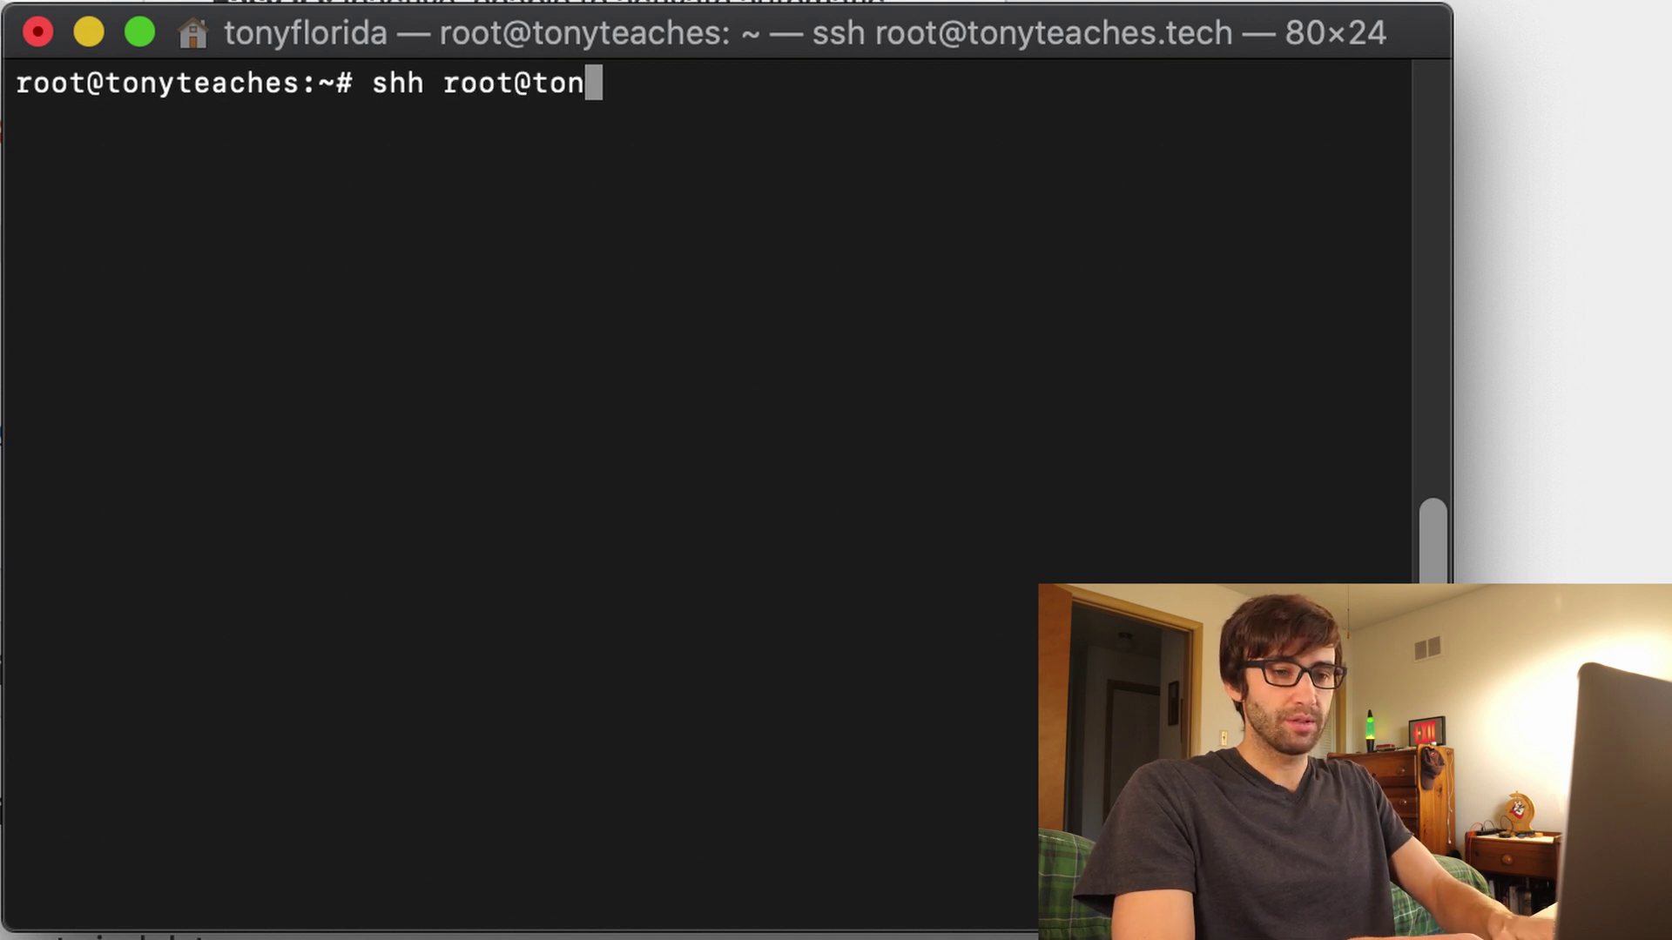
pyautogui.write('yteaches.tech')
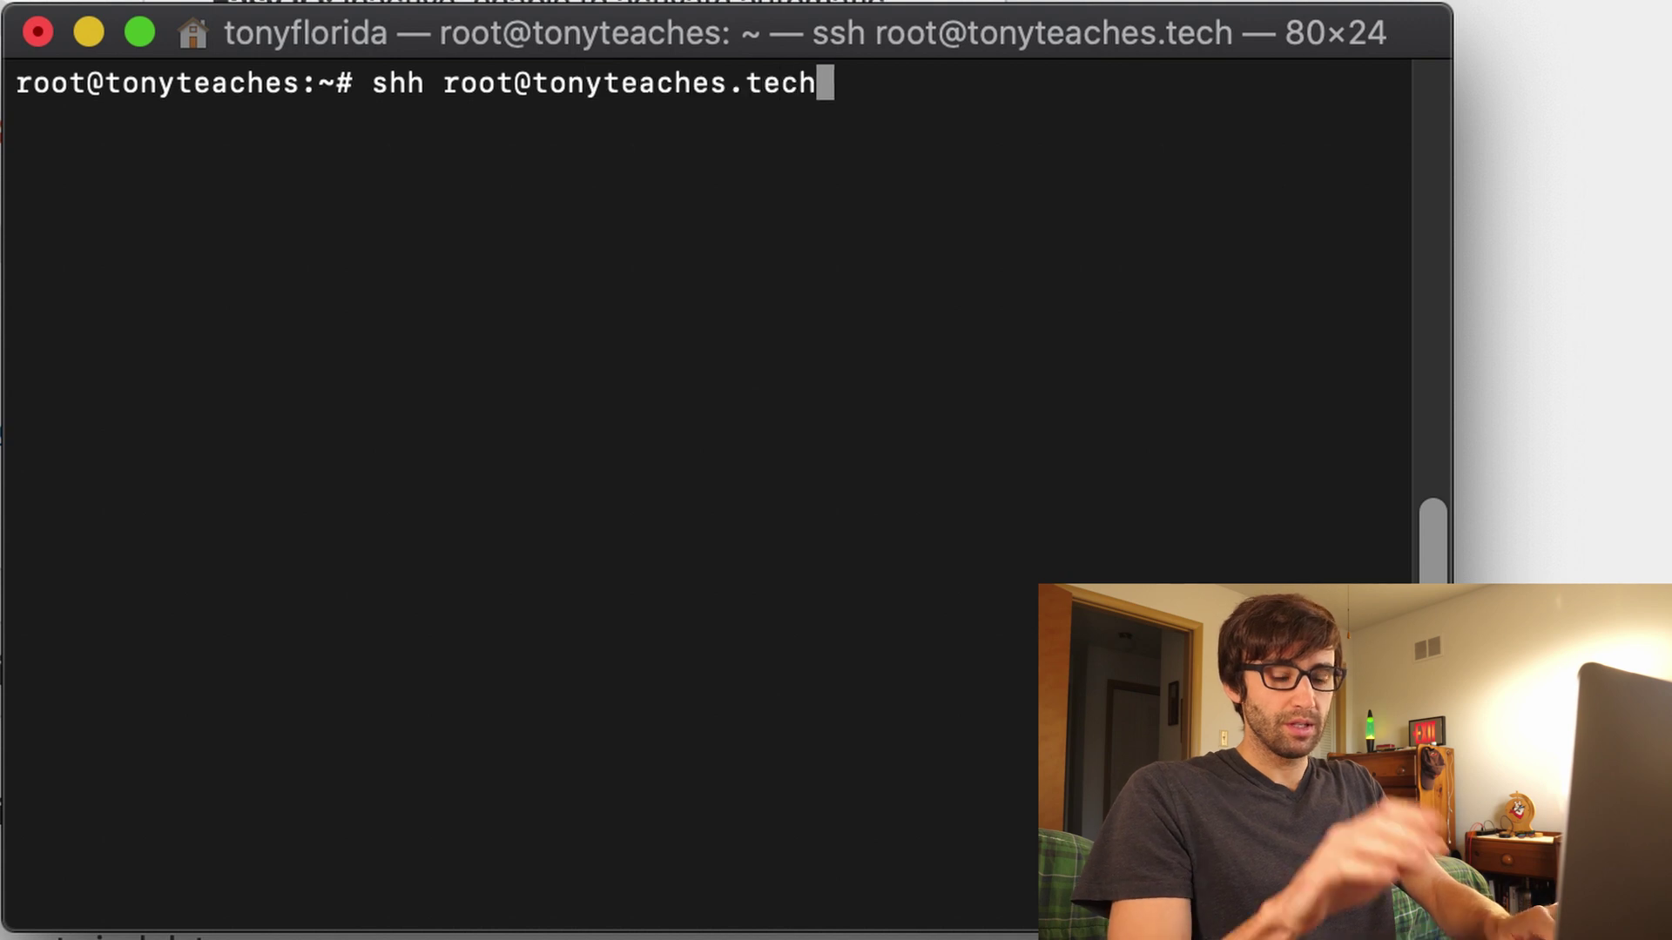
pyautogui.press('BackSpace')
pyautogui.press('BackSpace')
pyautogui.press('BackSpace')
pyautogui.press('BackSpace')
pyautogui.press('BackSpace')
pyautogui.press('BackSpace')
pyautogui.press('BackSpace')
pyautogui.press('BackSpace')
pyautogui.press('BackSpace')
pyautogui.press('BackSpace')
pyautogui.press('BackSpace')
pyautogui.press('BackSpace')
pyautogui.press('BackSpace')
pyautogui.press('BackSpace')
pyautogui.press('BackSpace')
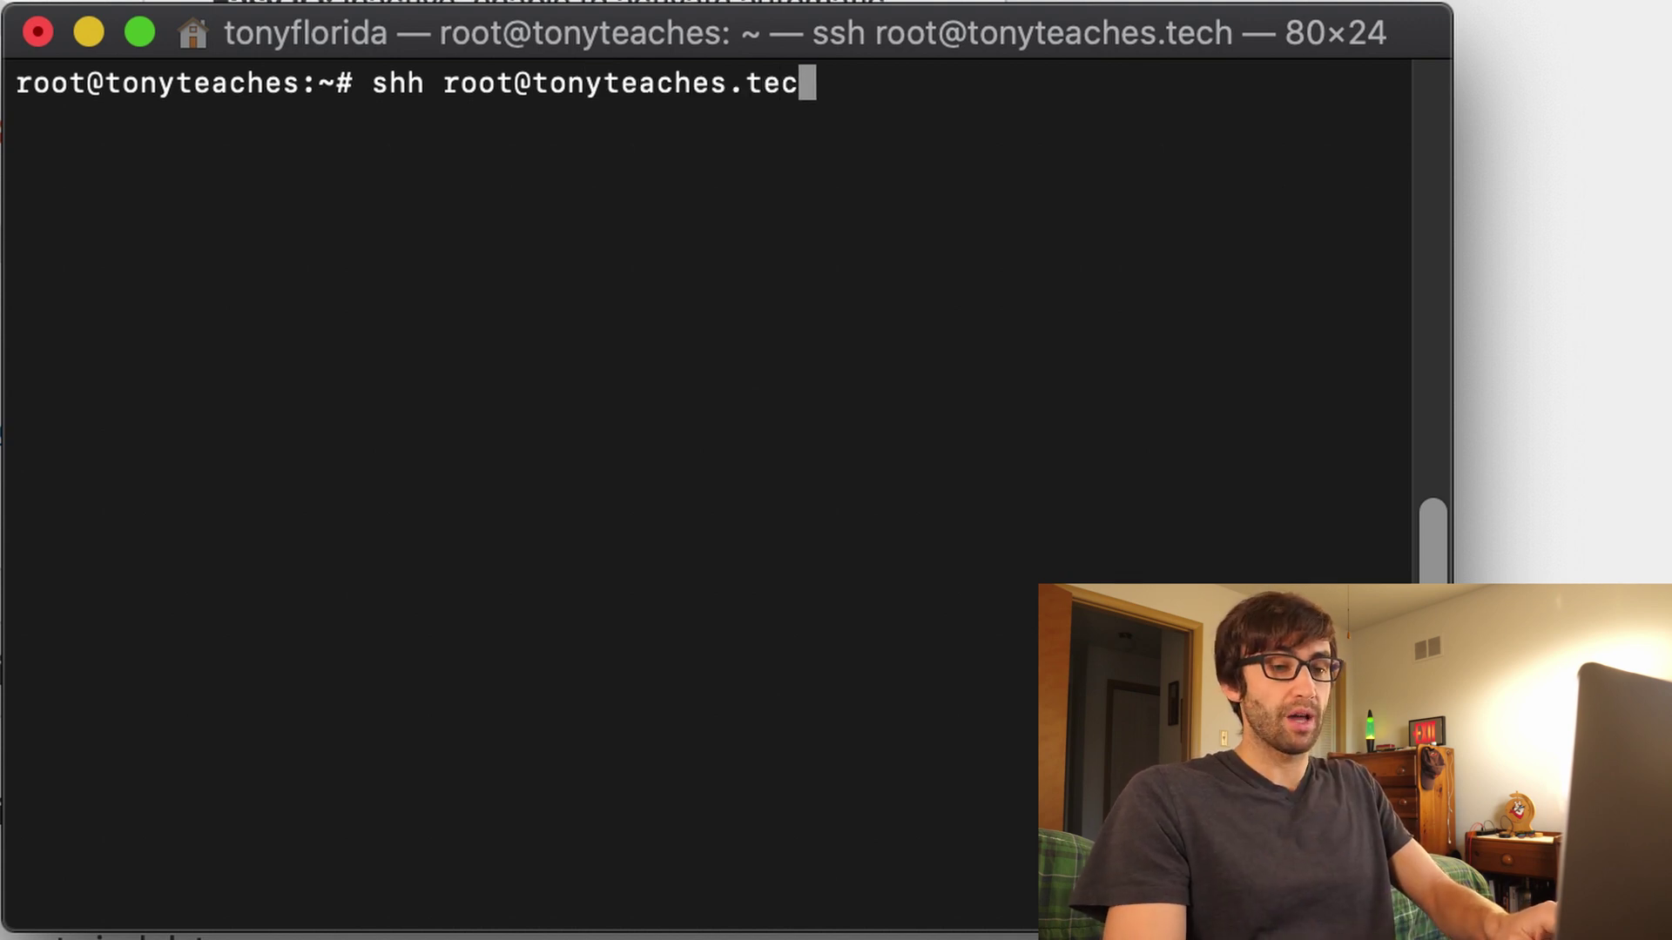
pyautogui.press('BackSpace')
pyautogui.press('BackSpace')
pyautogui.press('BackSpace')
pyautogui.press('BackSpace')
pyautogui.press('BackSpace')
pyautogui.press('BackSpace')
pyautogui.press('BackSpace')
pyautogui.press('BackSpace')
pyautogui.press('BackSpace')
pyautogui.press('BackSpace')
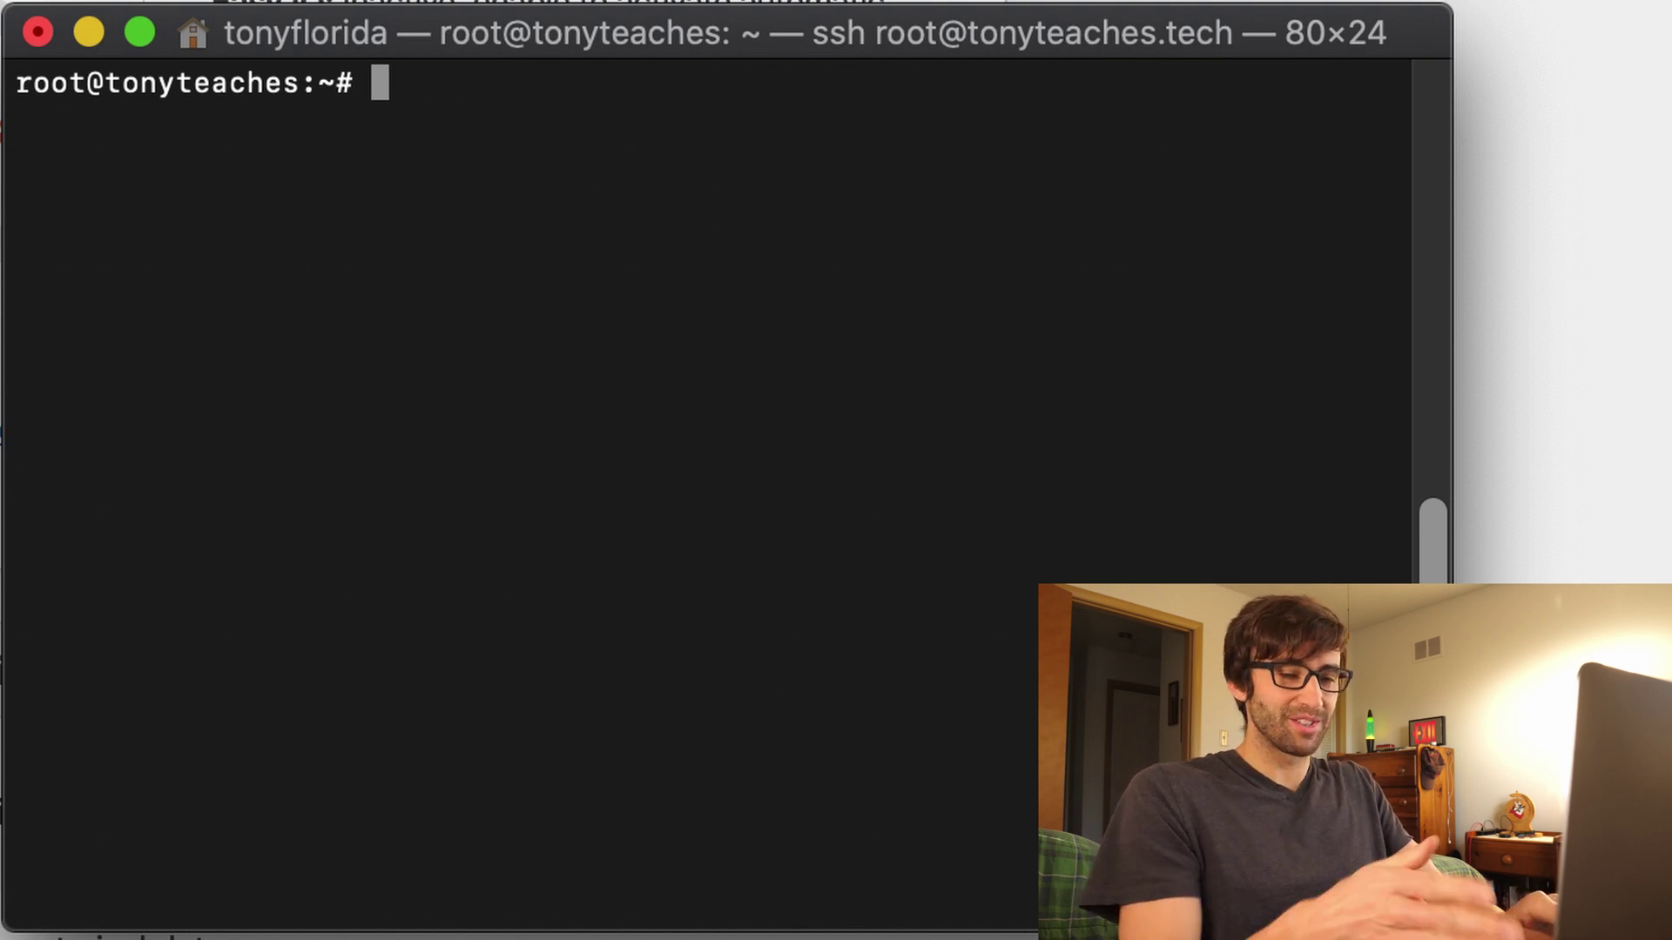
pyautogui.press('Return')
pyautogui.press('Return')
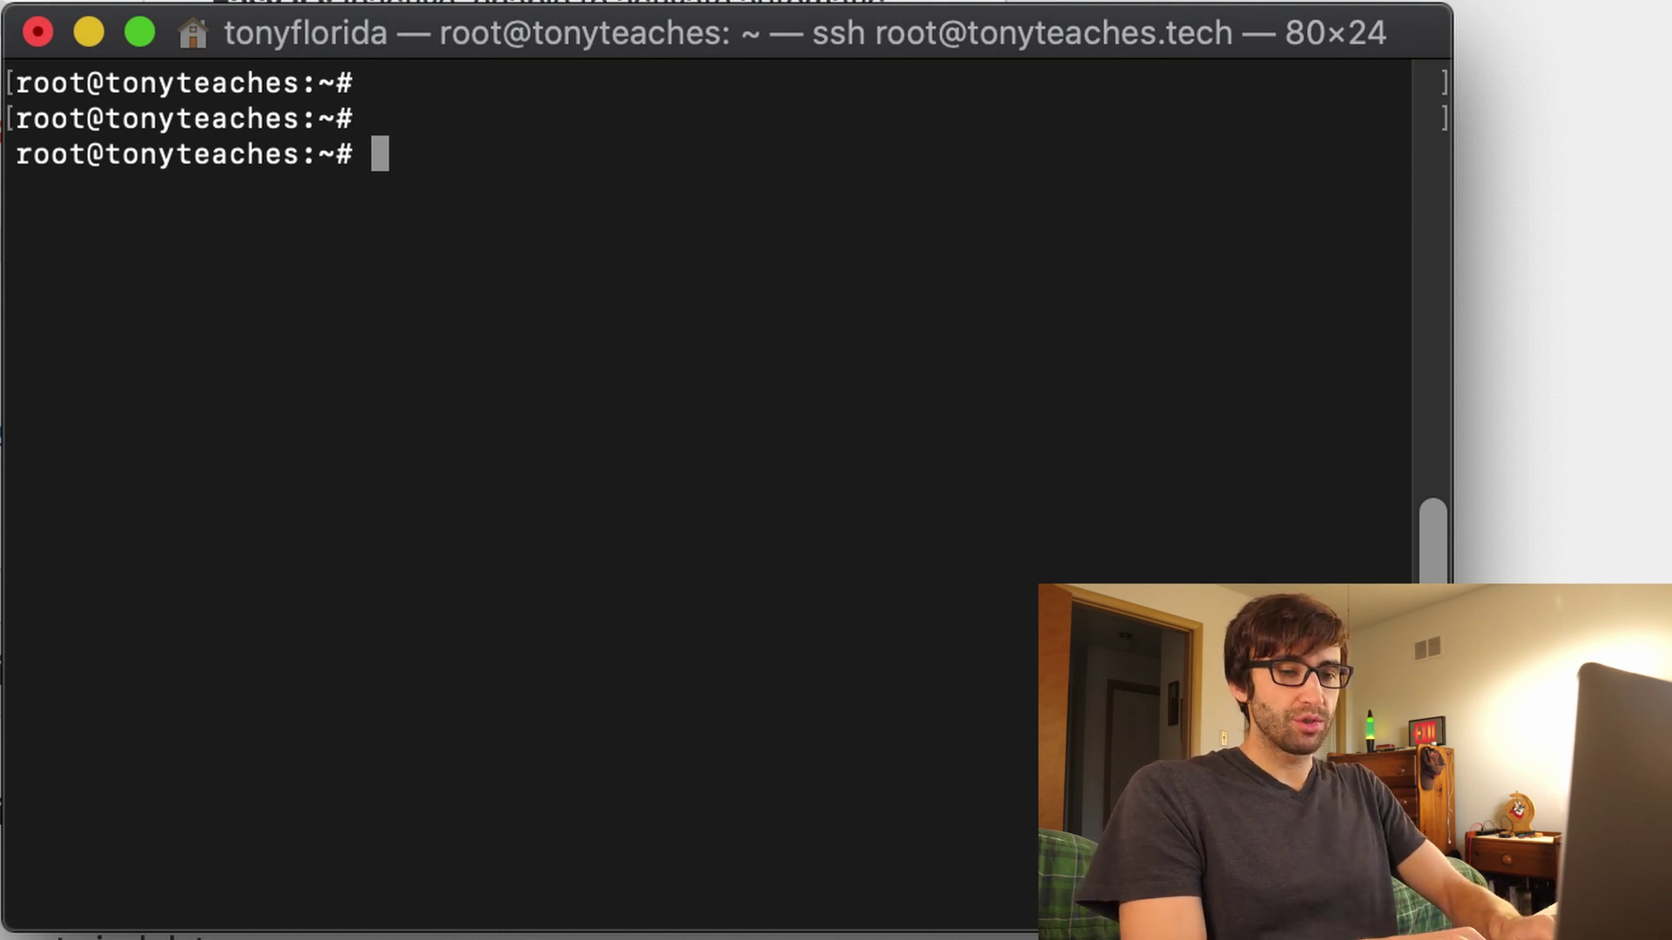
# Try to open /var/www/html/wp-content/ by running its path alone, and list the current directory.
pyautogui.write('/v')
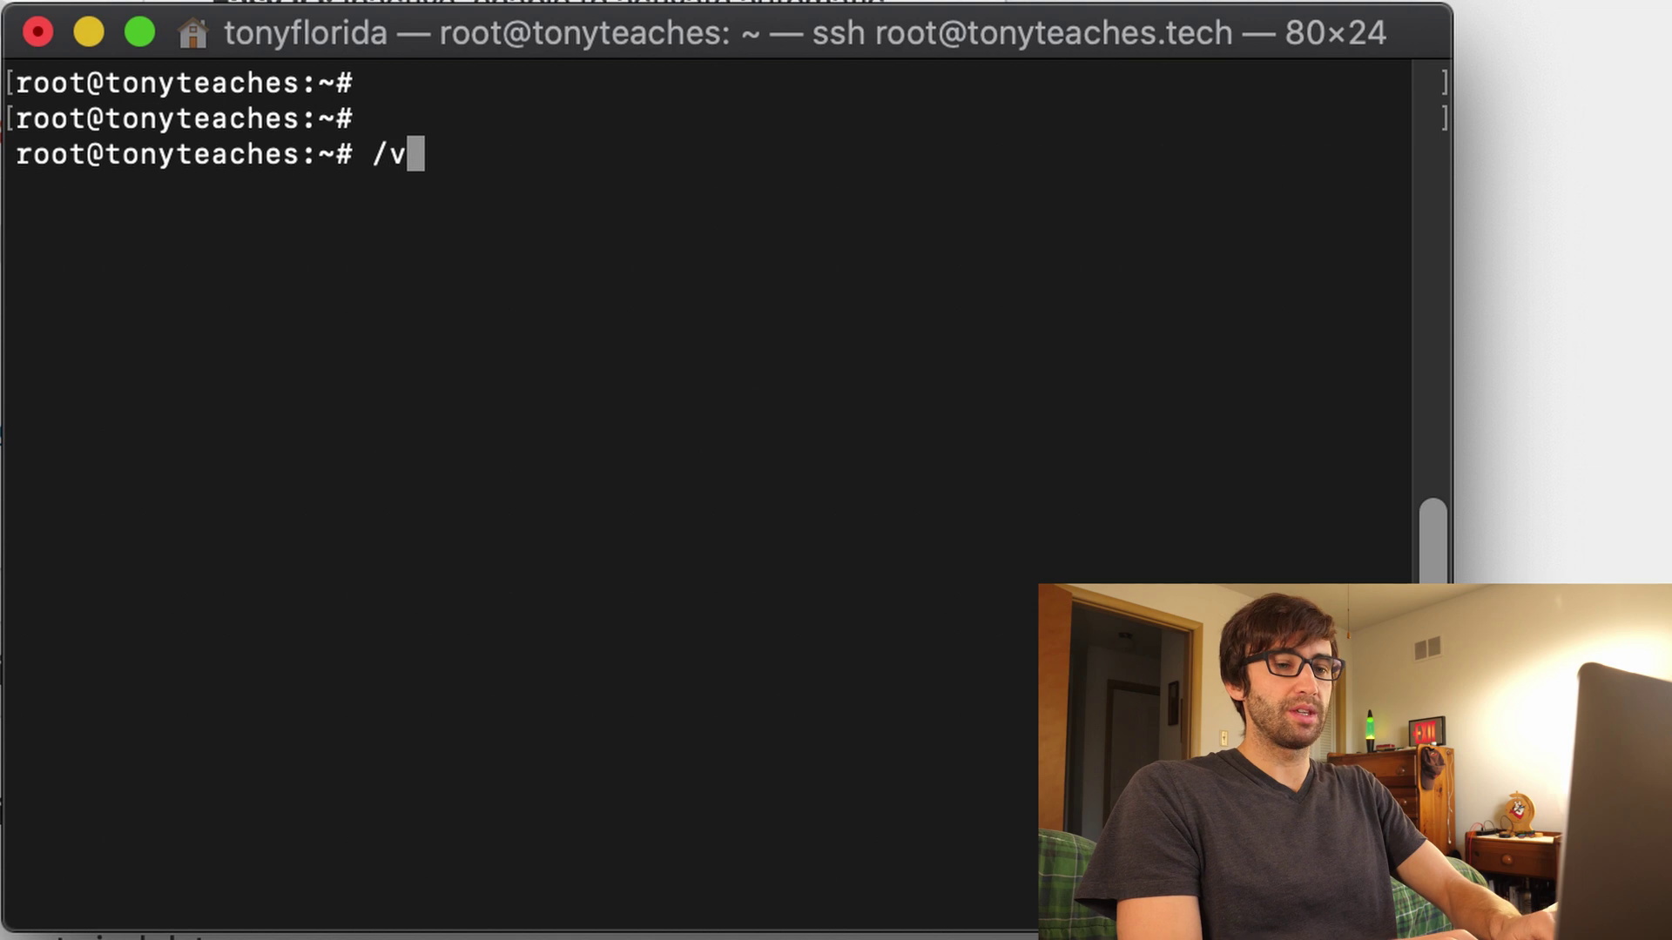
pyautogui.press('BackSpace')
pyautogui.write('w')
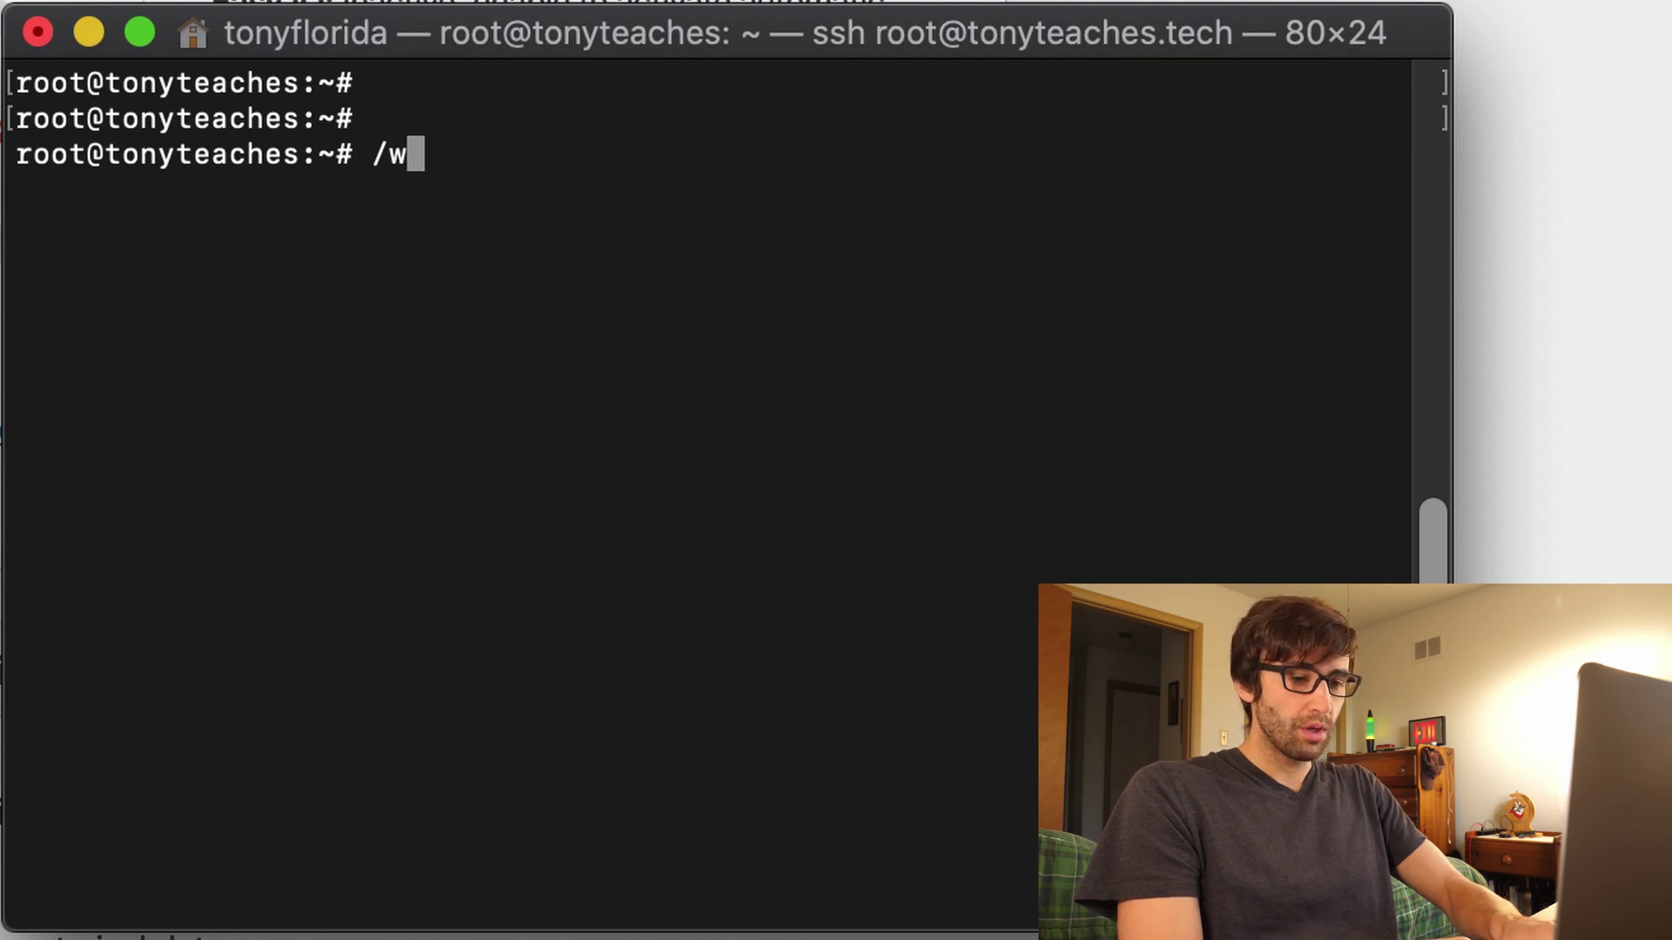
pyautogui.press('BackSpace')
pyautogui.write('var/www/')
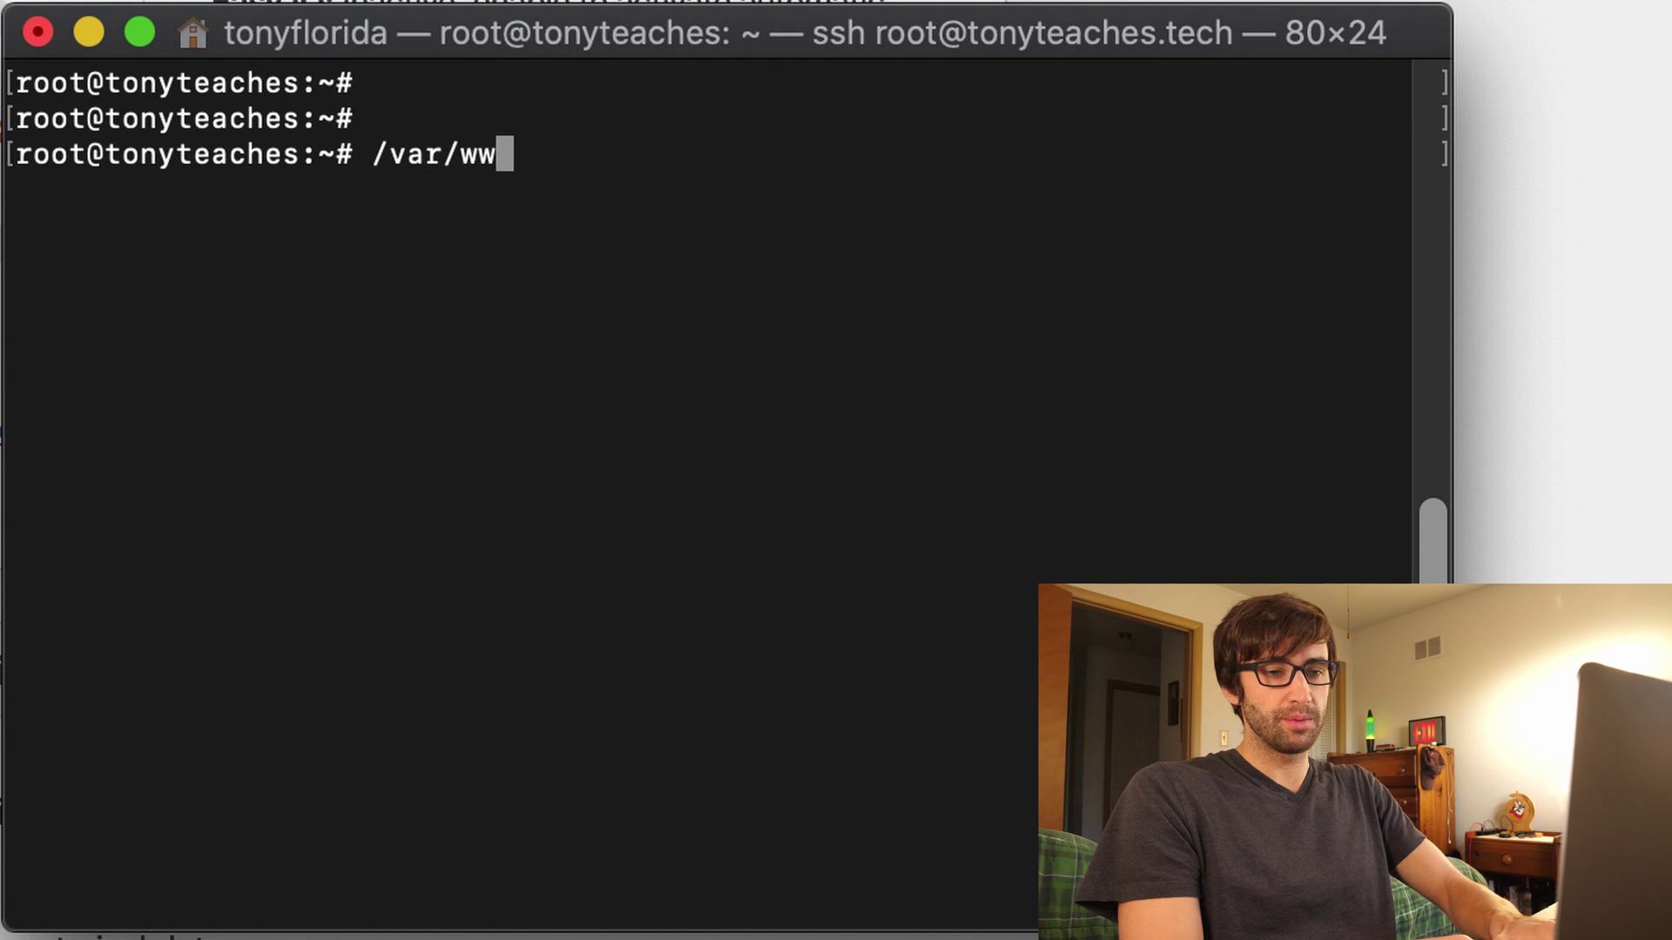
pyautogui.write('html/')
pyautogui.press('Tab')
pyautogui.press('Tab')
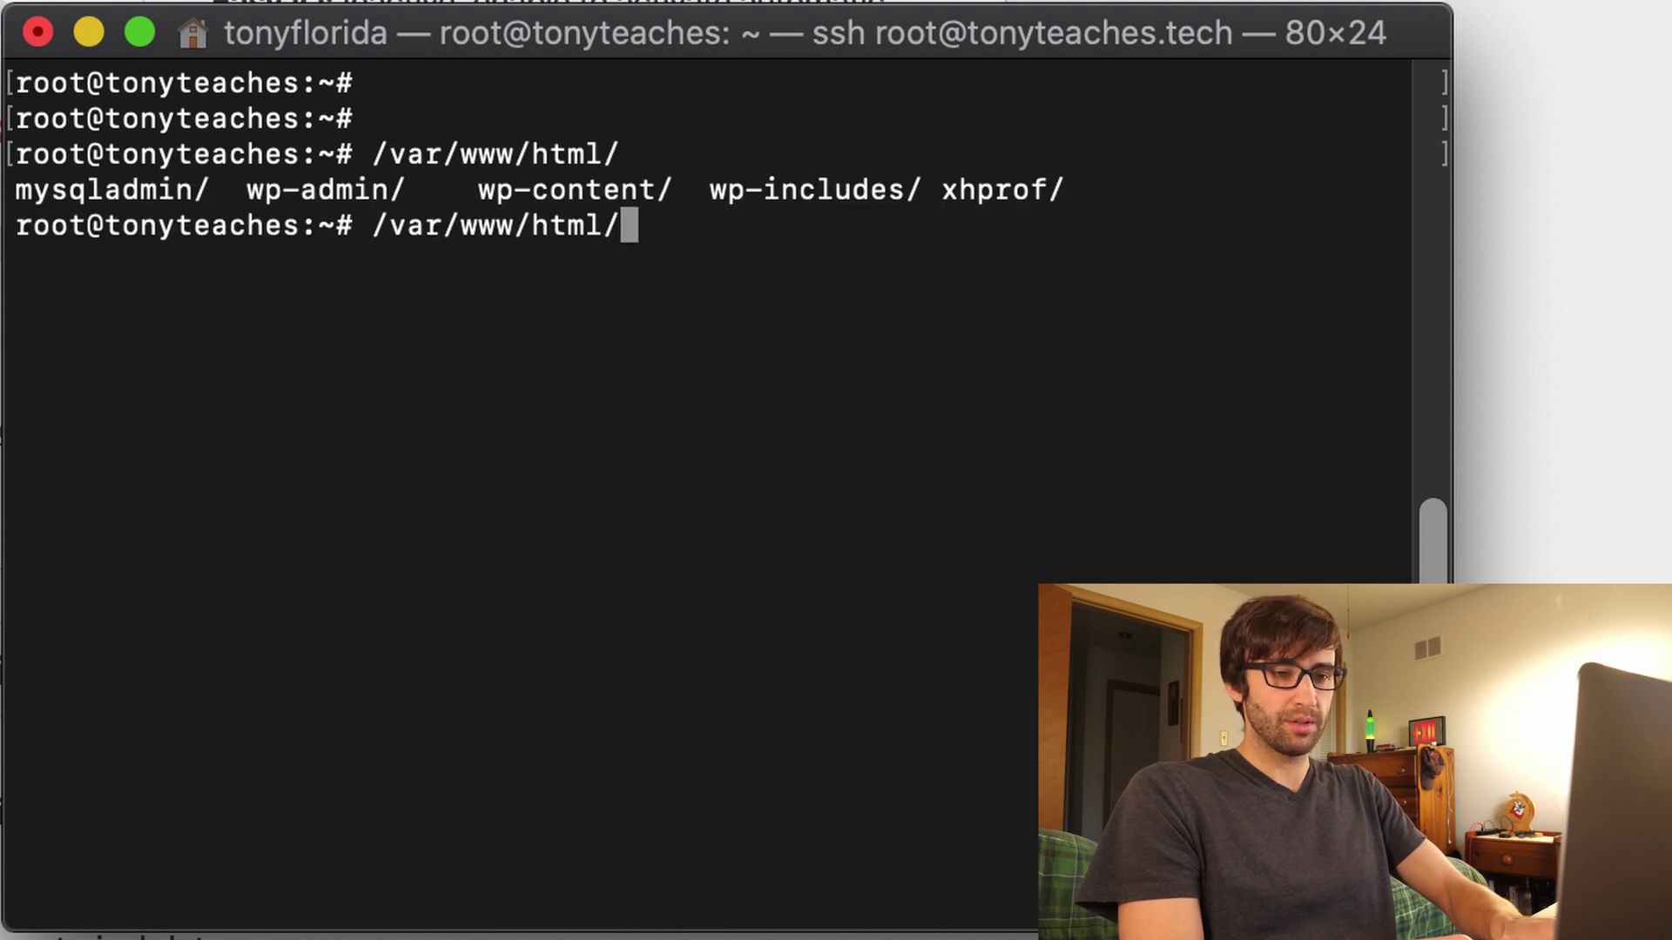
pyautogui.write('wp')
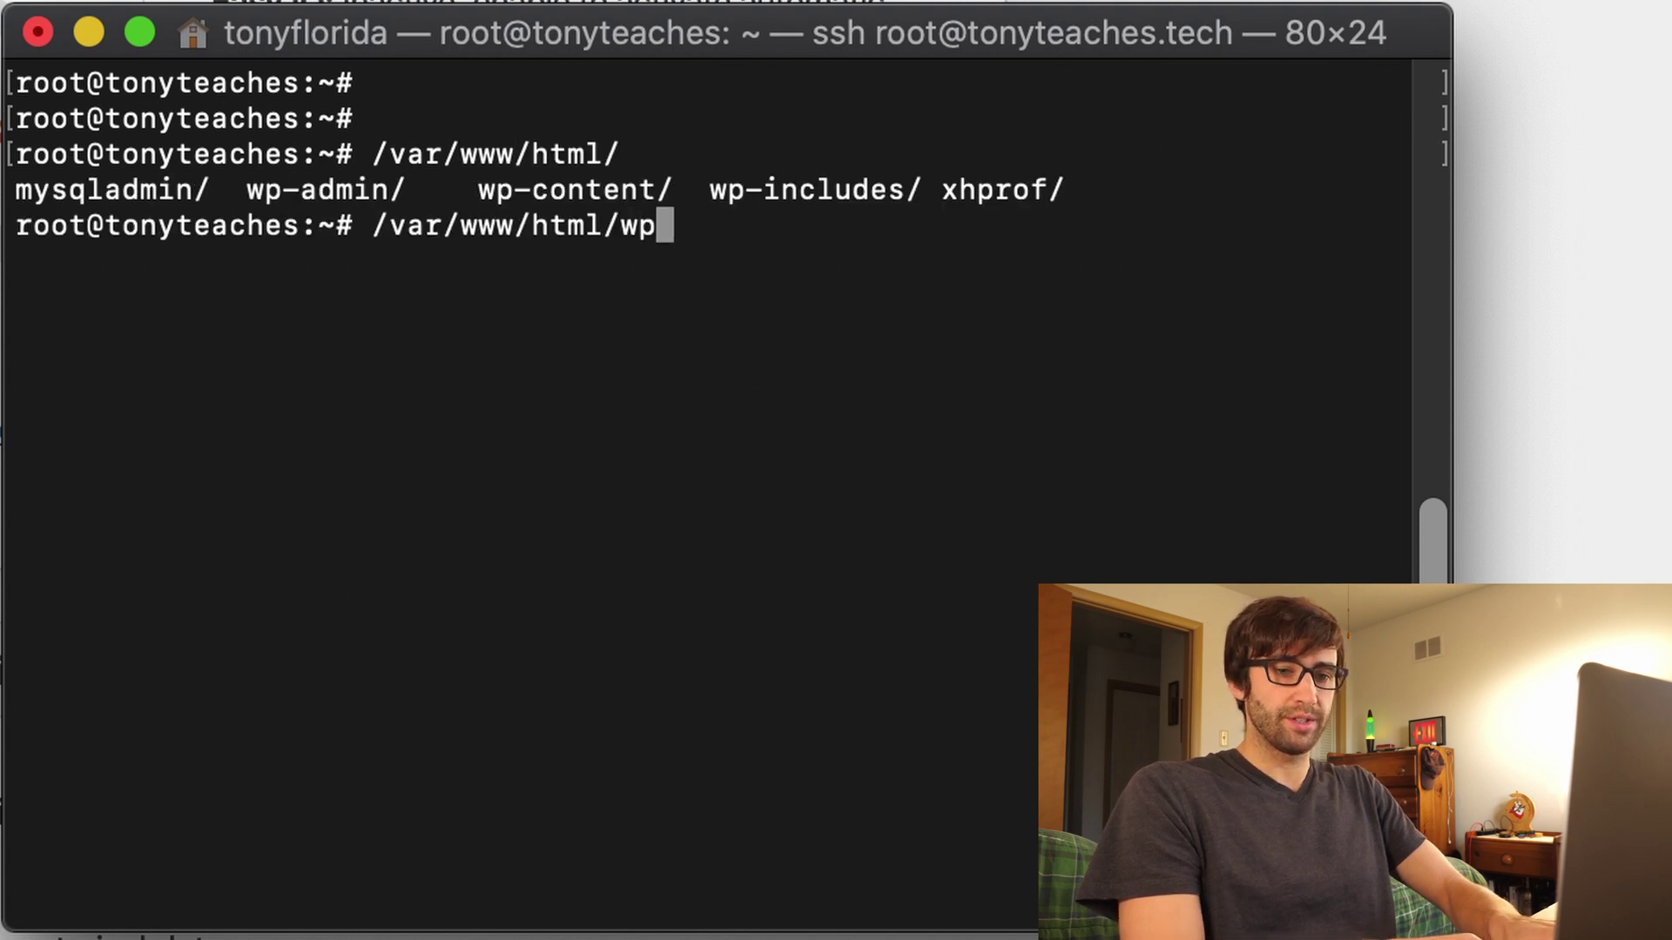
pyautogui.write('-cn')
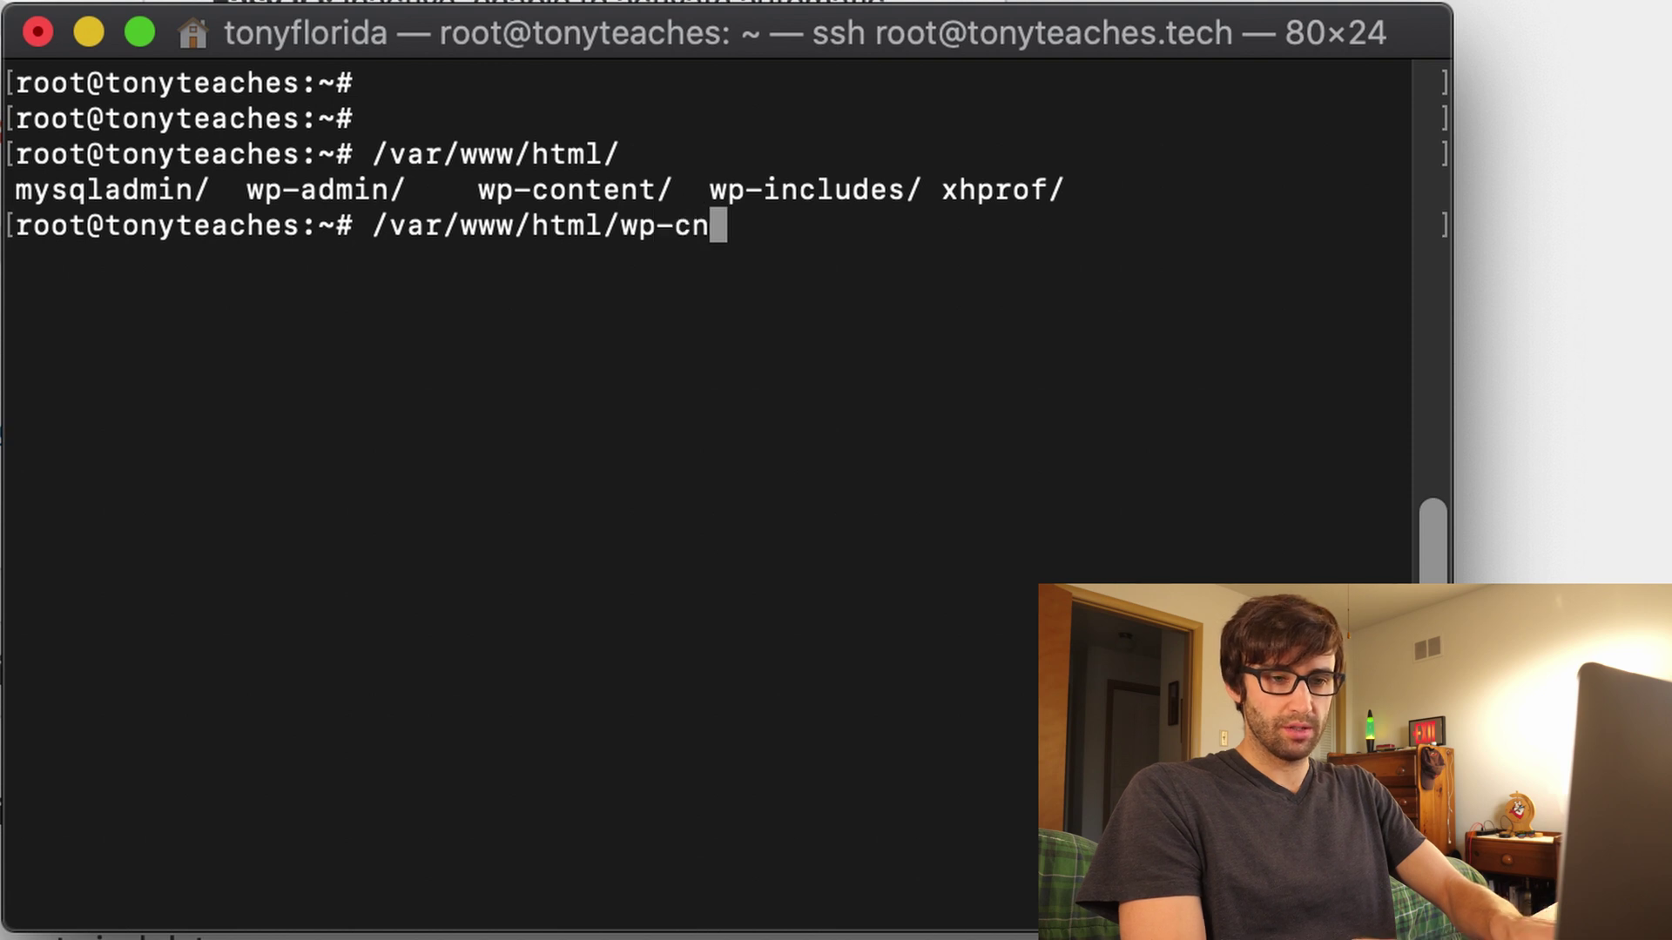
pyautogui.press('BackSpace')
pyautogui.write('o')
pyautogui.press('Tab')
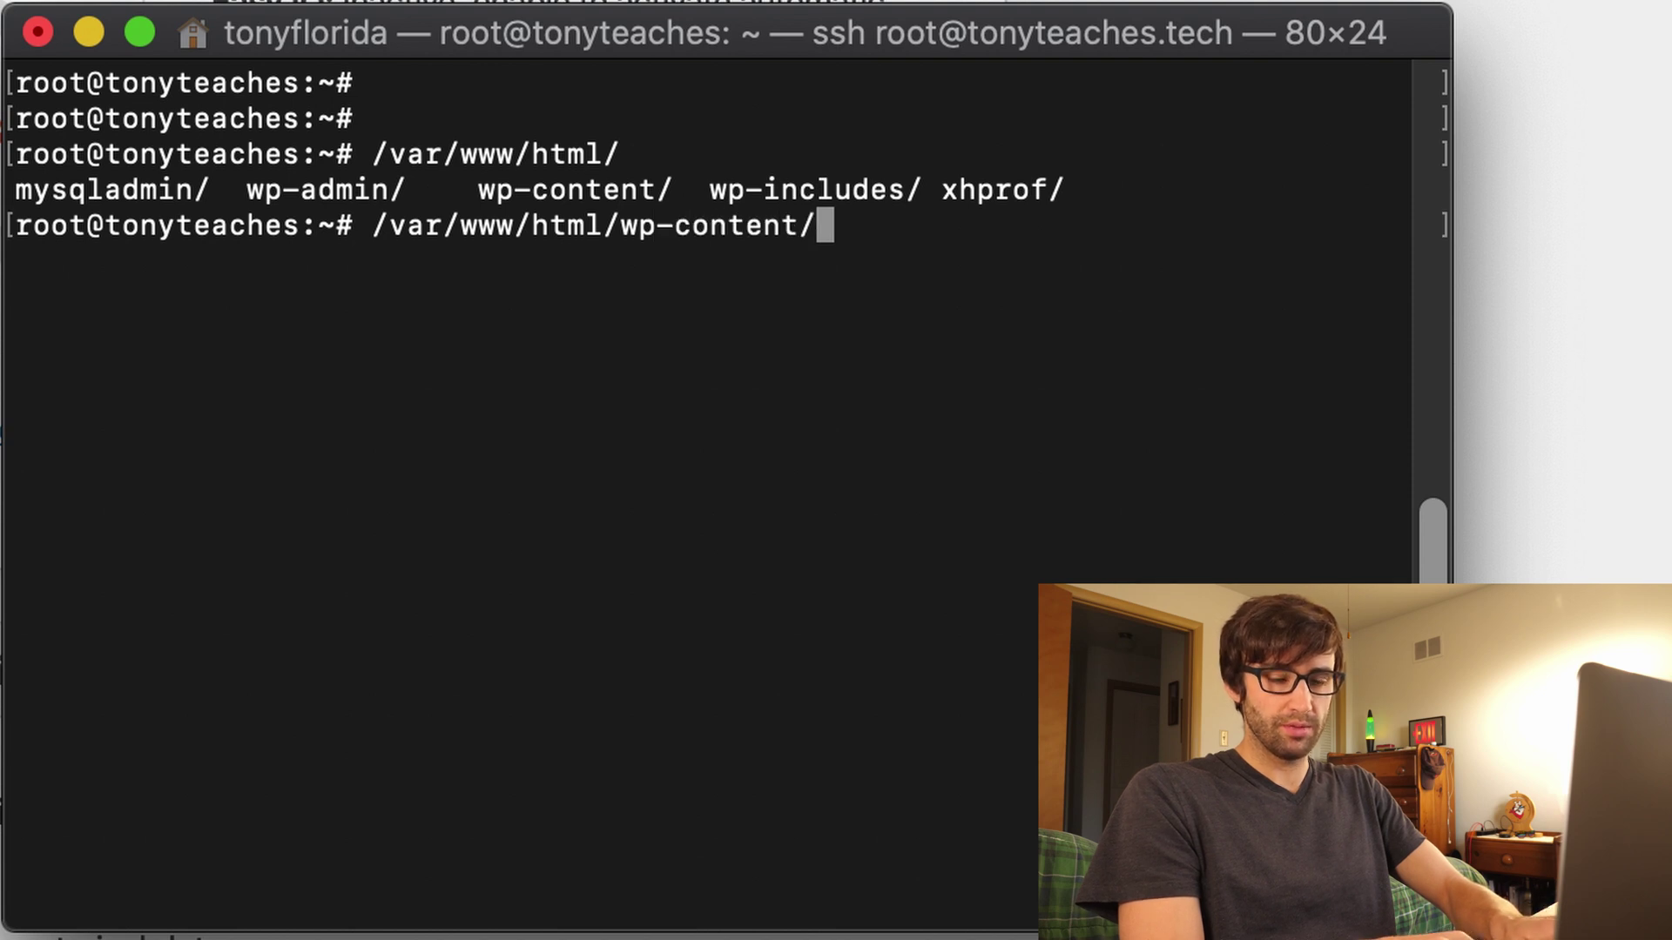
pyautogui.press('Return')
pyautogui.write('ls')
pyautogui.press('Return')
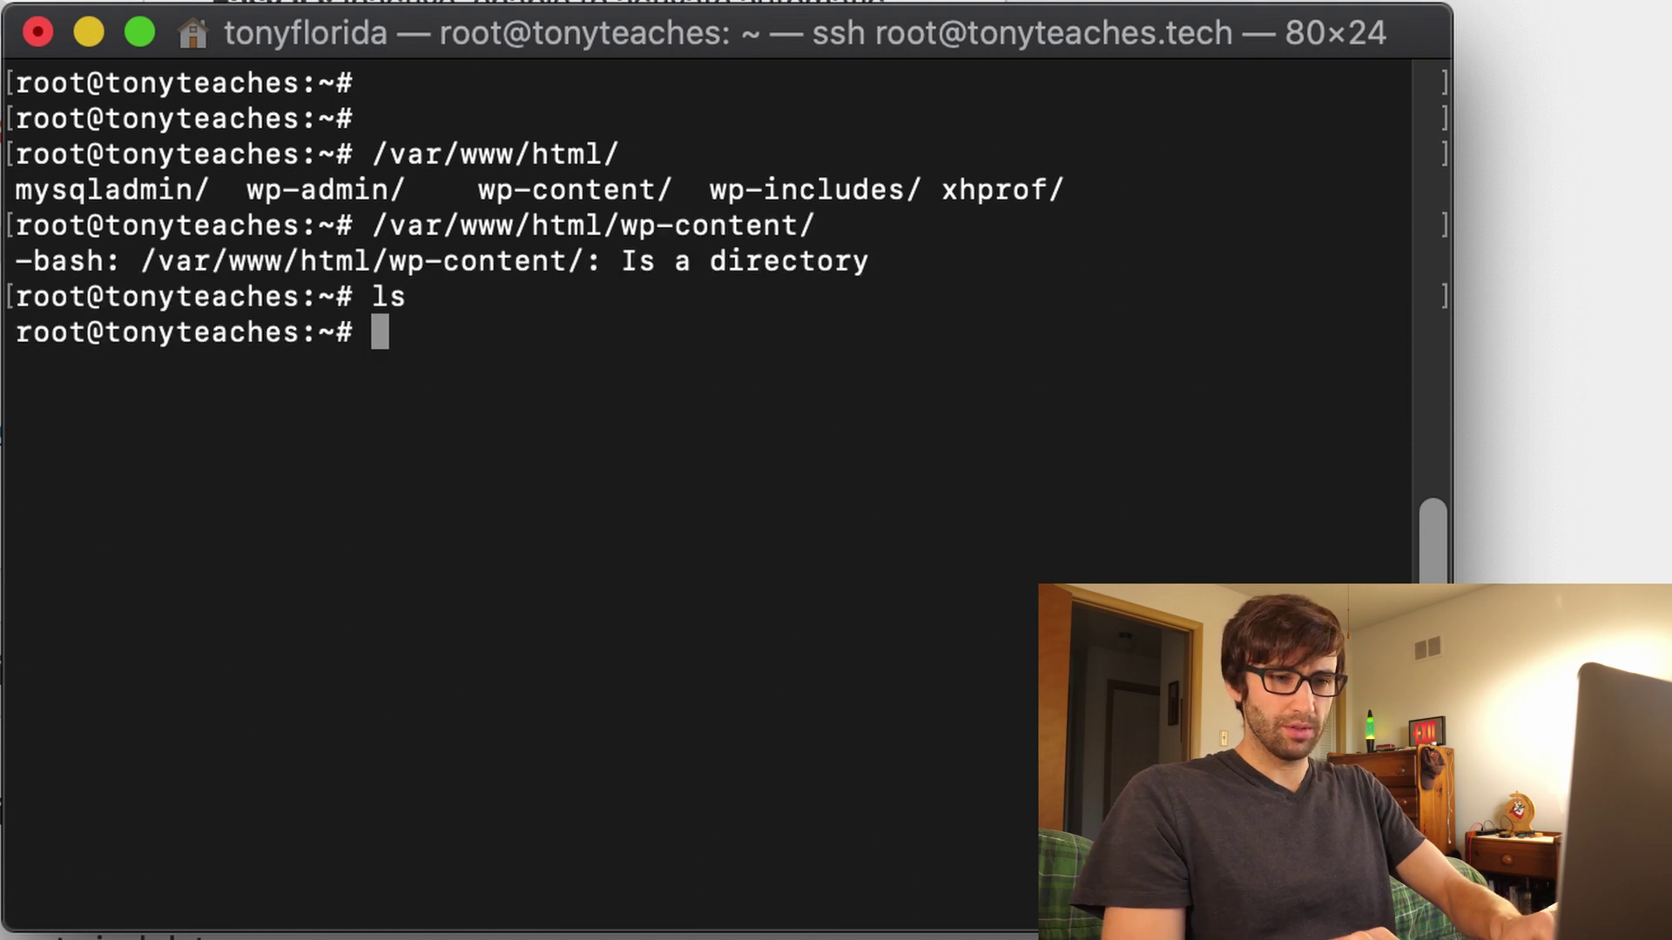
# Reuse the previously entered path with cd to change into /var/www/html/wp-content/, and list its contents.
pyautogui.press('Up')
pyautogui.press('Up')
pyautogui.press('Left')
pyautogui.press('Left')
pyautogui.press('Left')
pyautogui.press('Left')
pyautogui.press('Left')
pyautogui.press('Left')
pyautogui.press('Left')
pyautogui.press('Left')
pyautogui.press('Left')
pyautogui.press('Left')
pyautogui.press('Left')
pyautogui.press('Left')
pyautogui.press('Left')
pyautogui.press('Left')
pyautogui.press('Left')
pyautogui.press('Left')
pyautogui.press('Left')
pyautogui.press('Left')
pyautogui.press('Left')
pyautogui.press('Left')
pyautogui.press('Left')
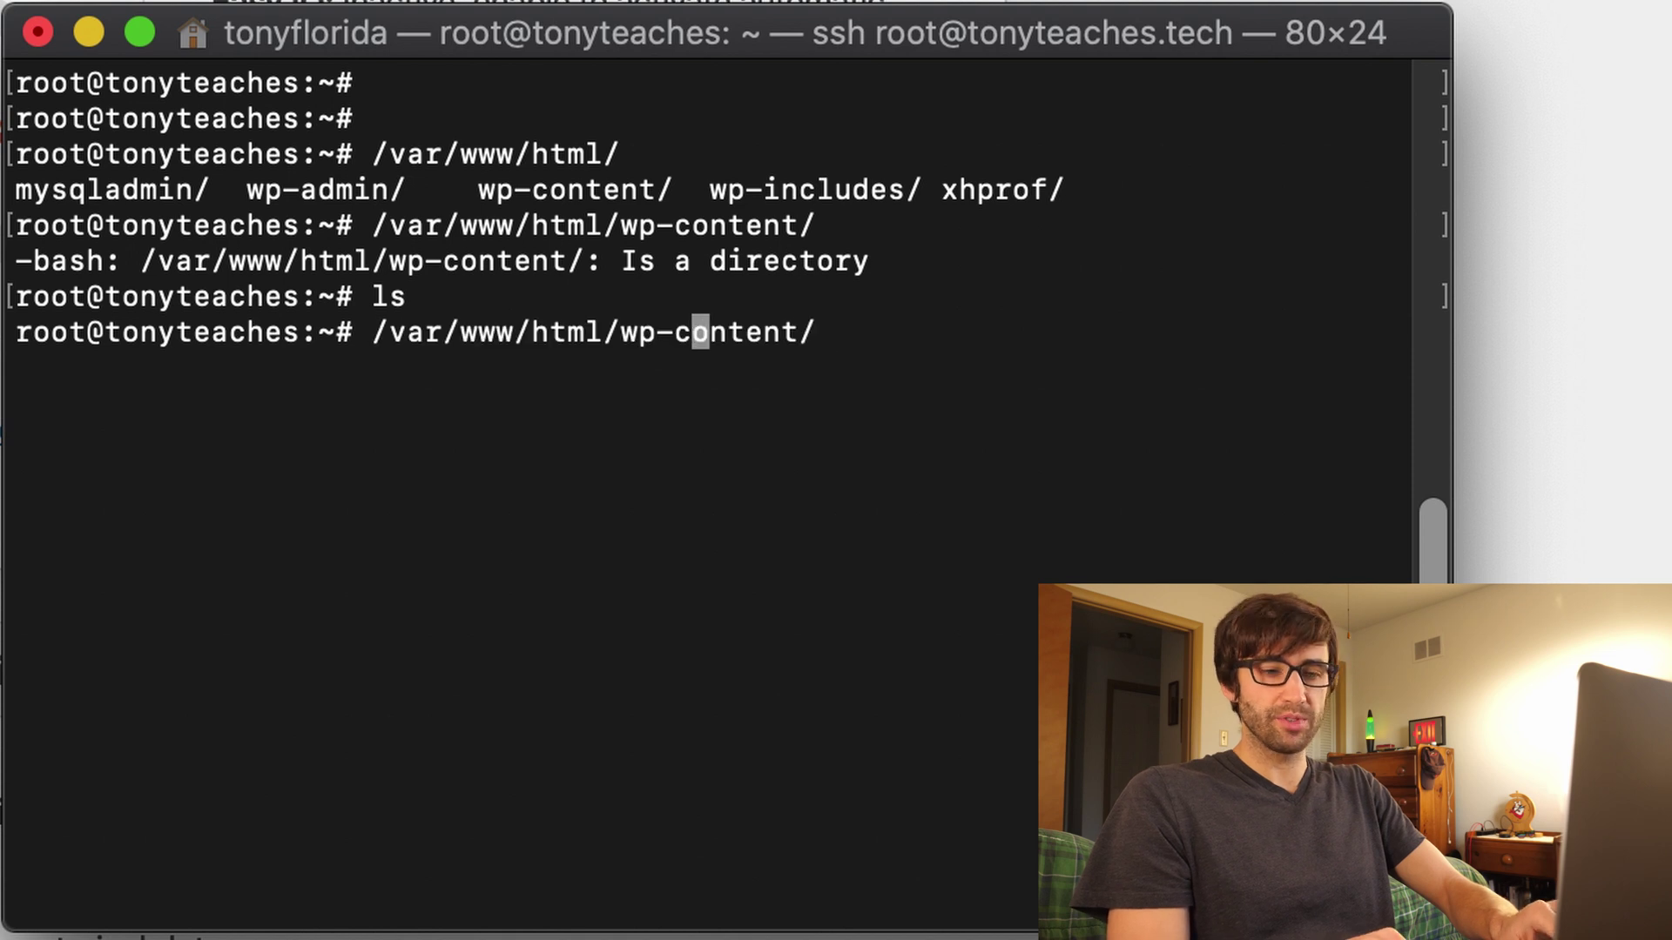
pyautogui.write('cd')
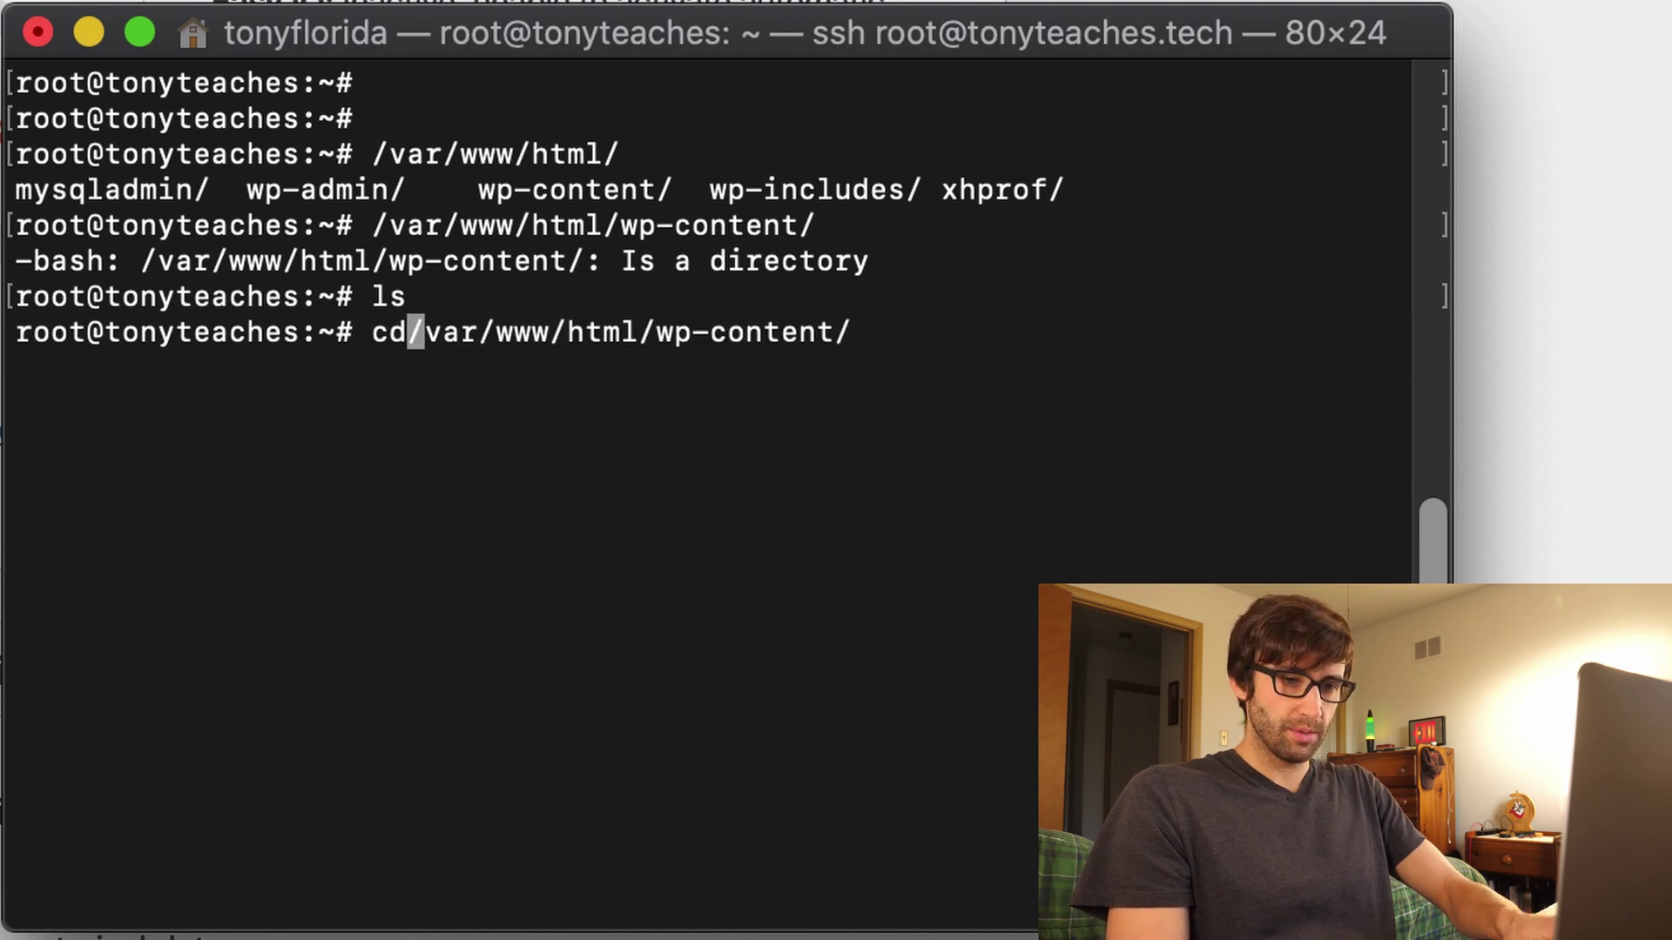
pyautogui.press('Return')
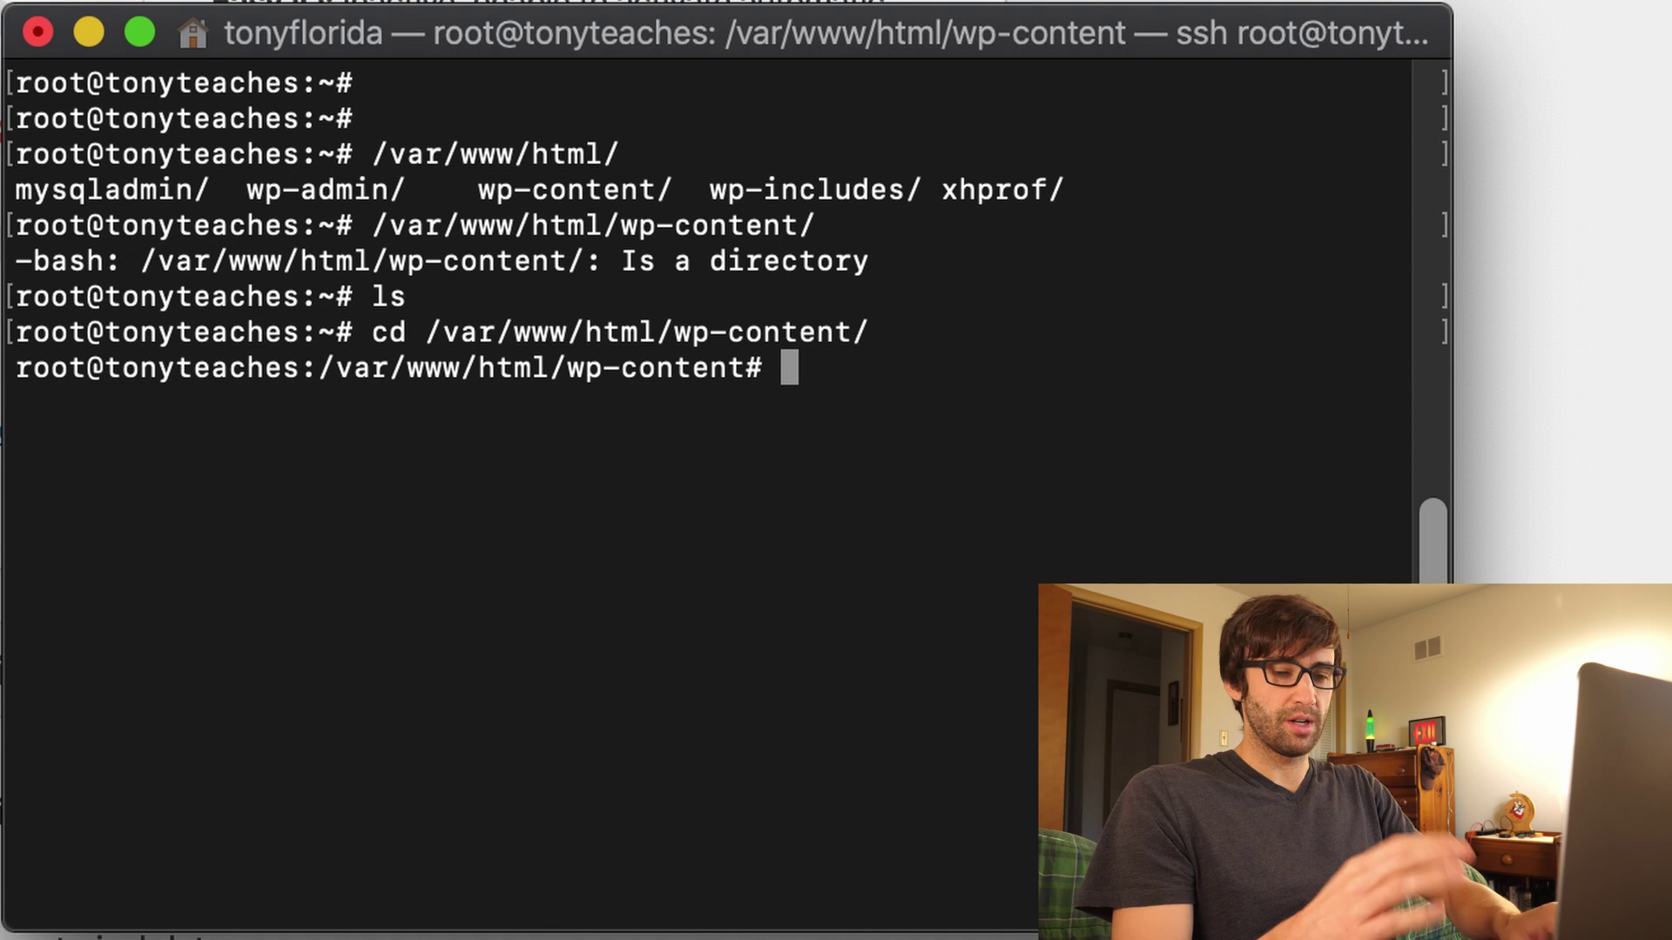
pyautogui.write('ls')
pyautogui.press('Return')
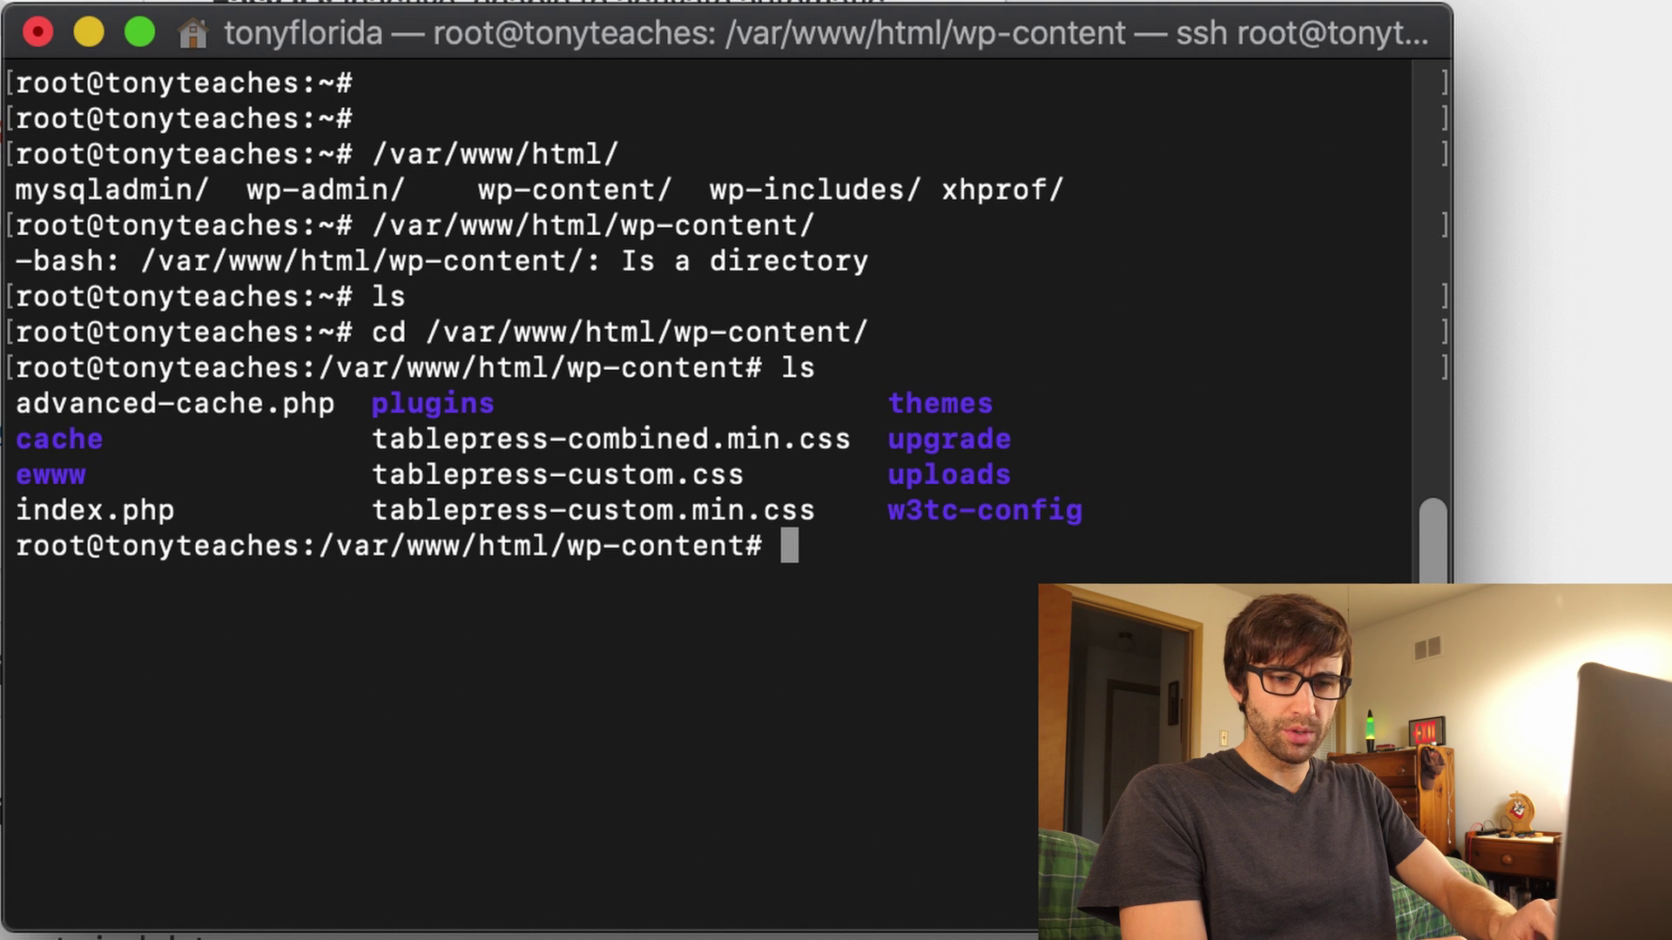
# Change into the uploads directory inside wp-content and list its contents.
pyautogui.write('cd up')
pyautogui.press('Return')
pyautogui.write('c')
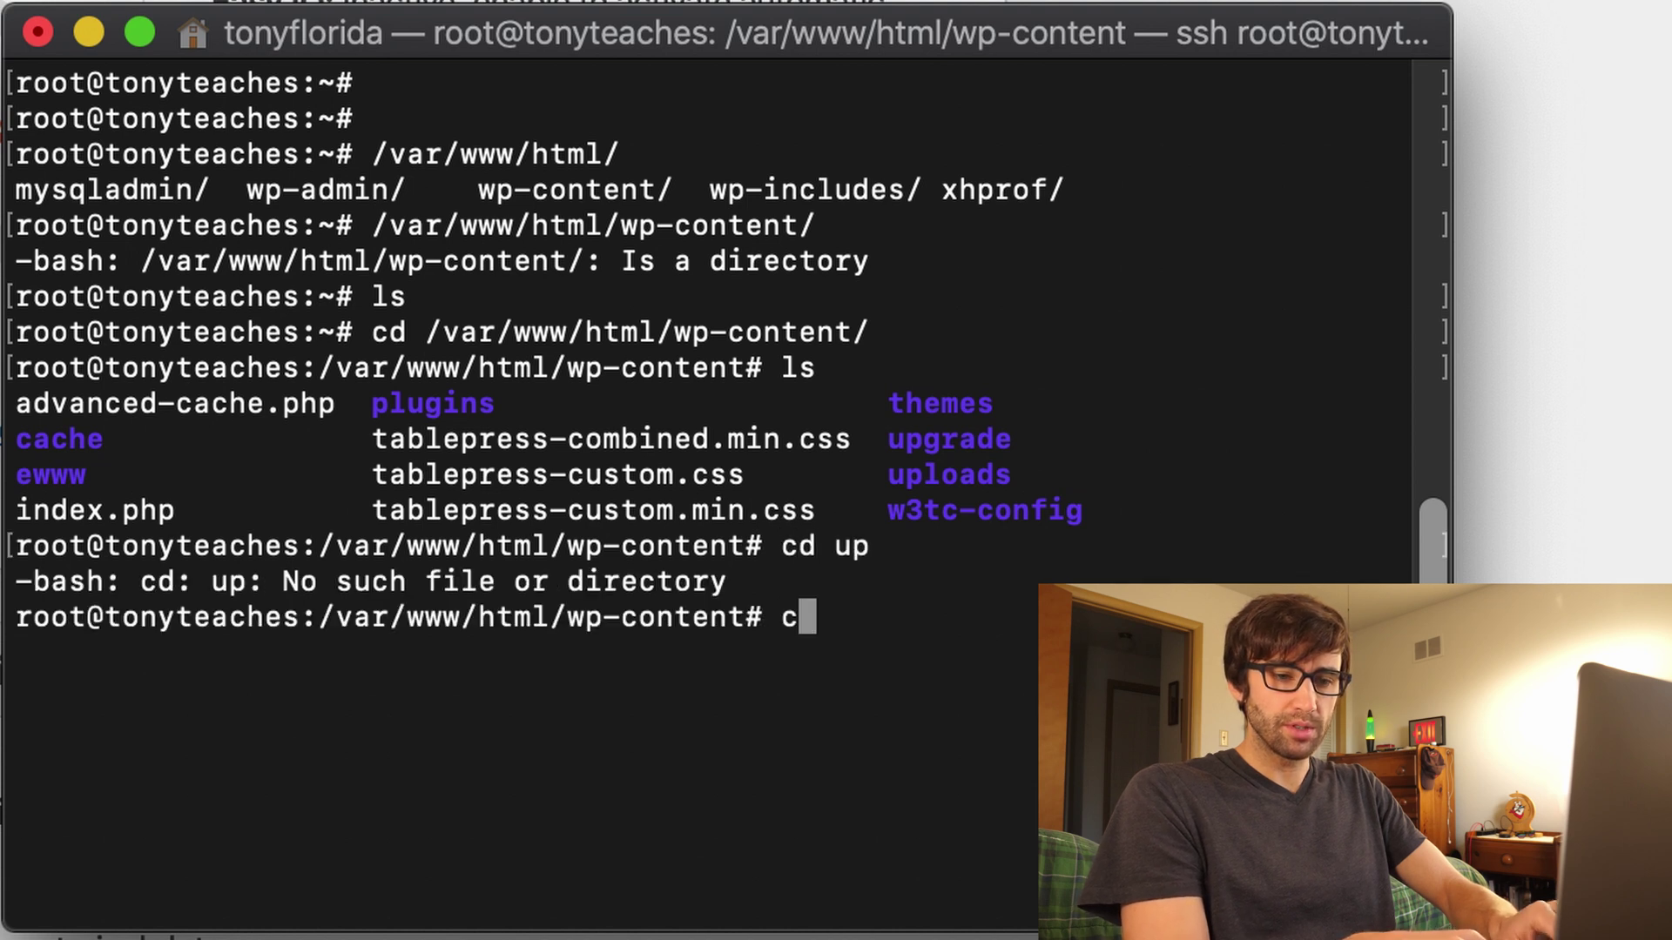
pyautogui.write('d upl')
pyautogui.press('Tab')
pyautogui.press('Return')
pyautogui.write('ls')
pyautogui.press('Return')
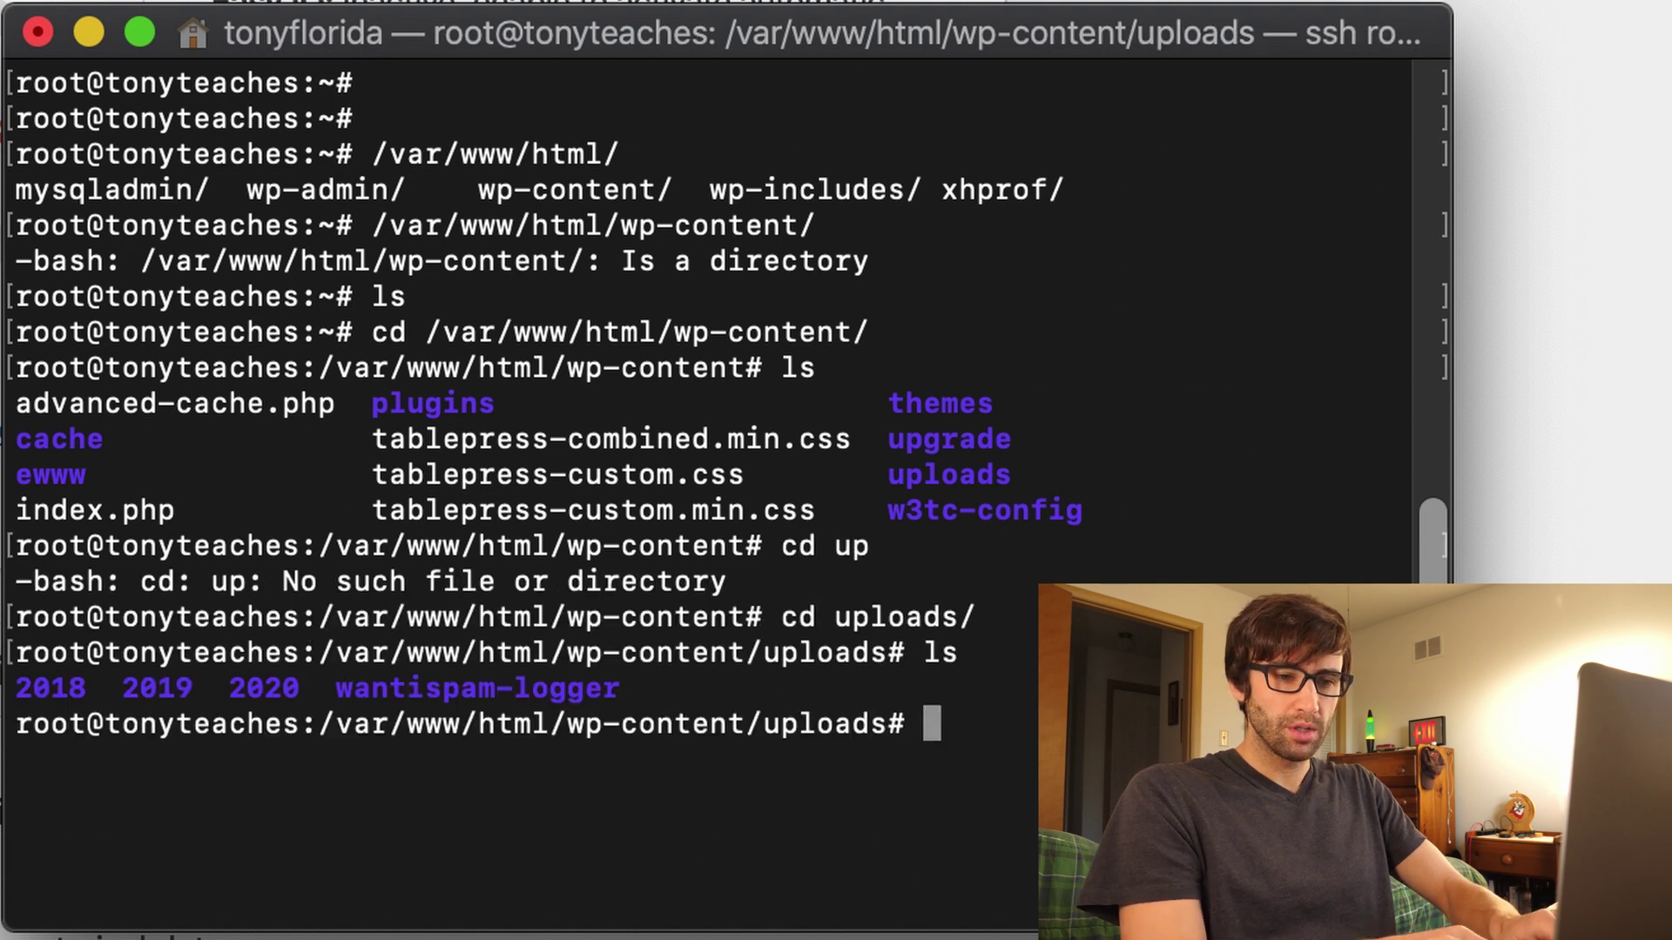
# Change into the 2019 folder of the uploads directory and list its subfolders.
pyautogui.write('cd ')
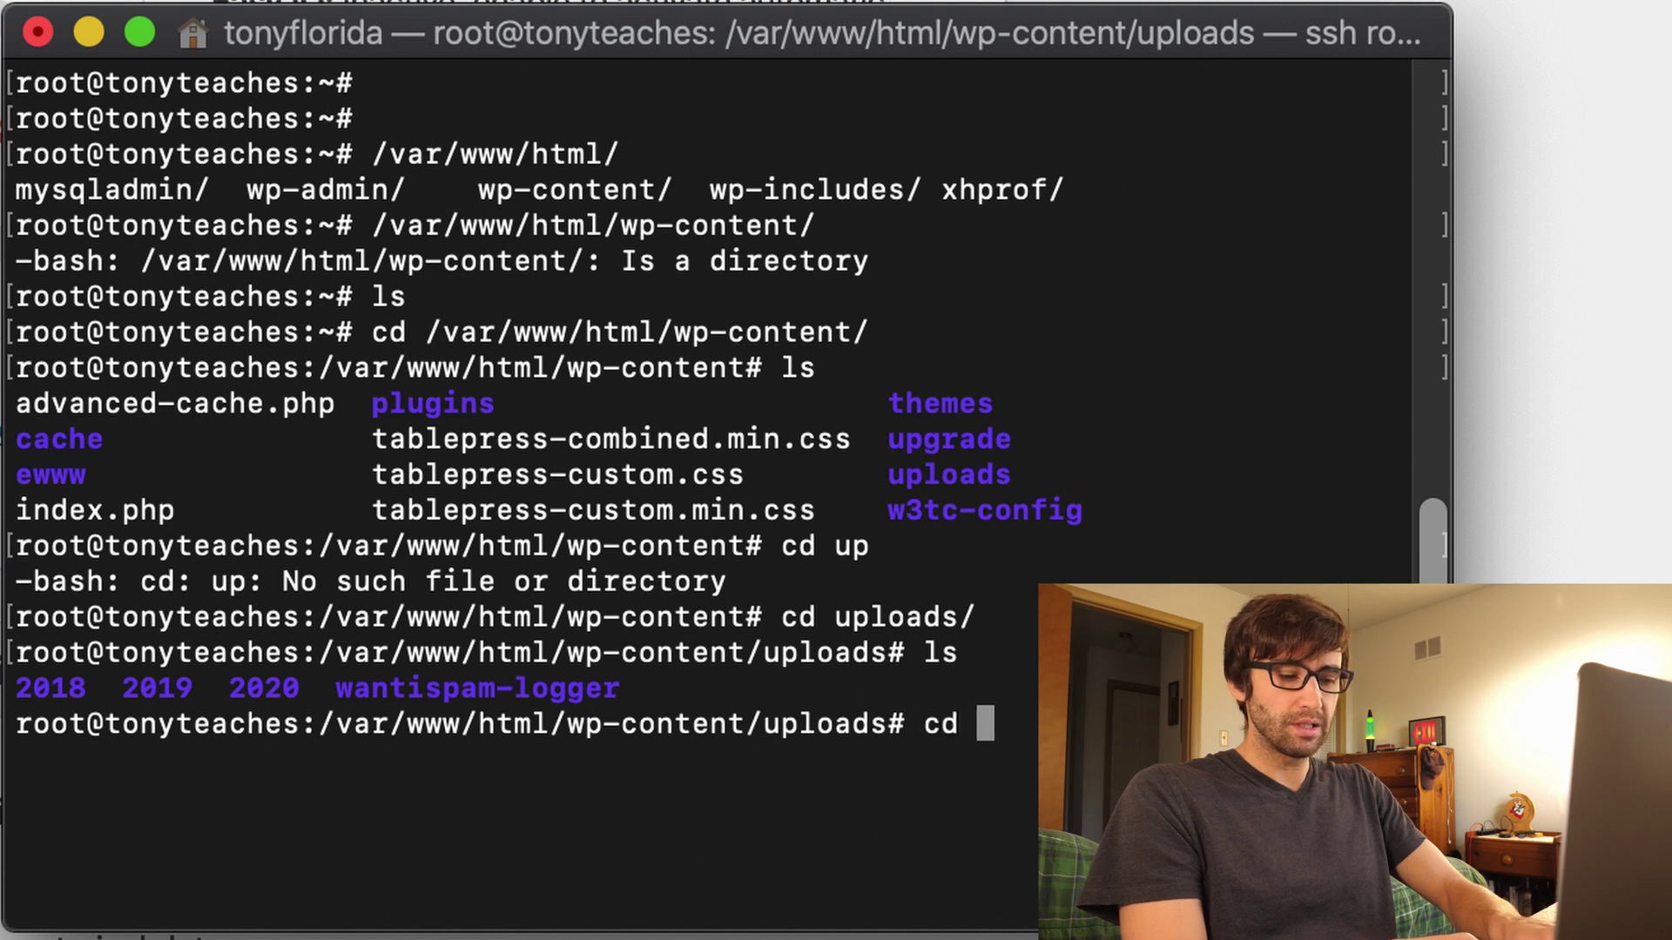
pyautogui.write('20')
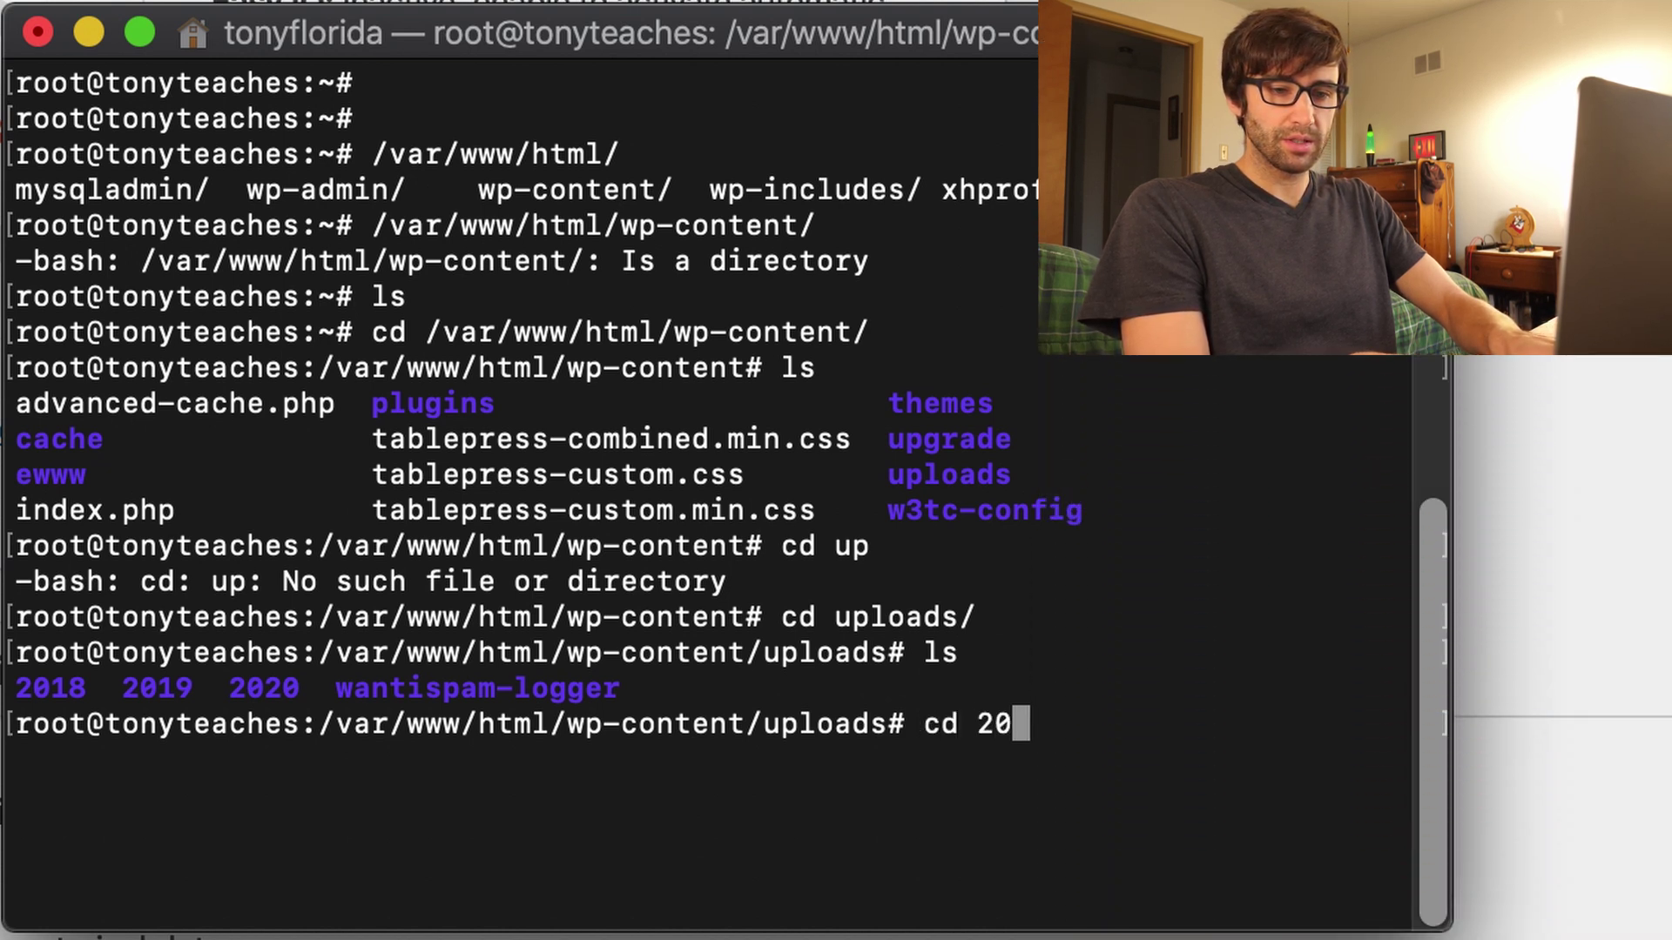
pyautogui.press('BackSpace')
pyautogui.press('BackSpace')
pyautogui.write('20')
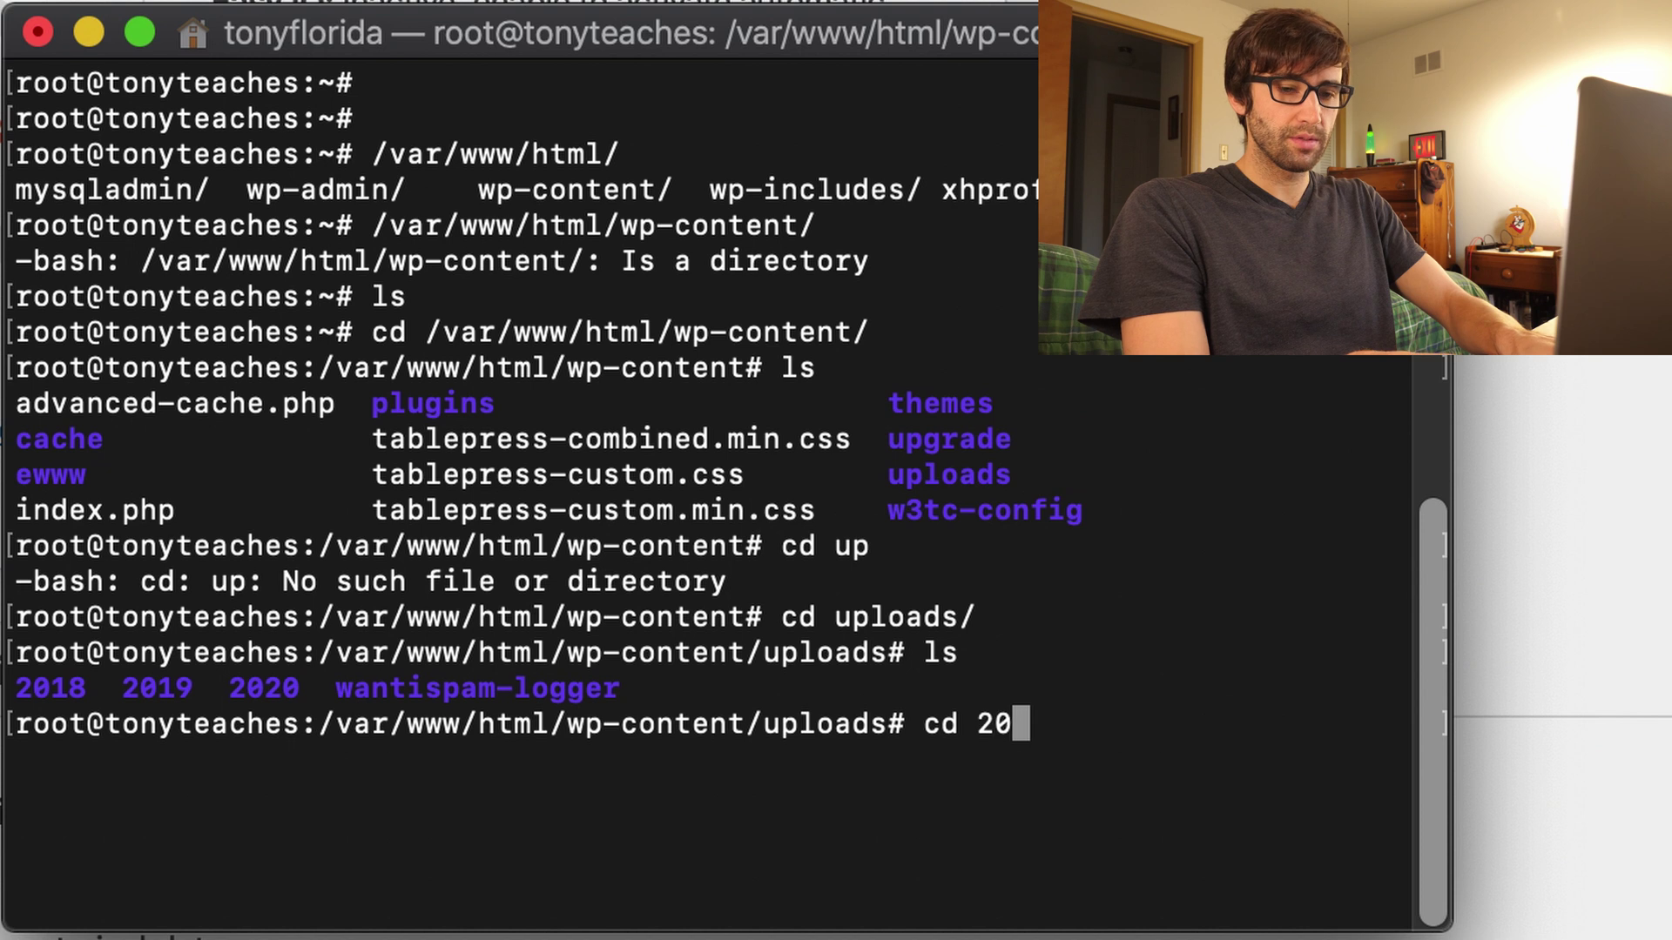
pyautogui.write('19')
pyautogui.press('Return')
pyautogui.write('ls')
pyautogui.press('Return')
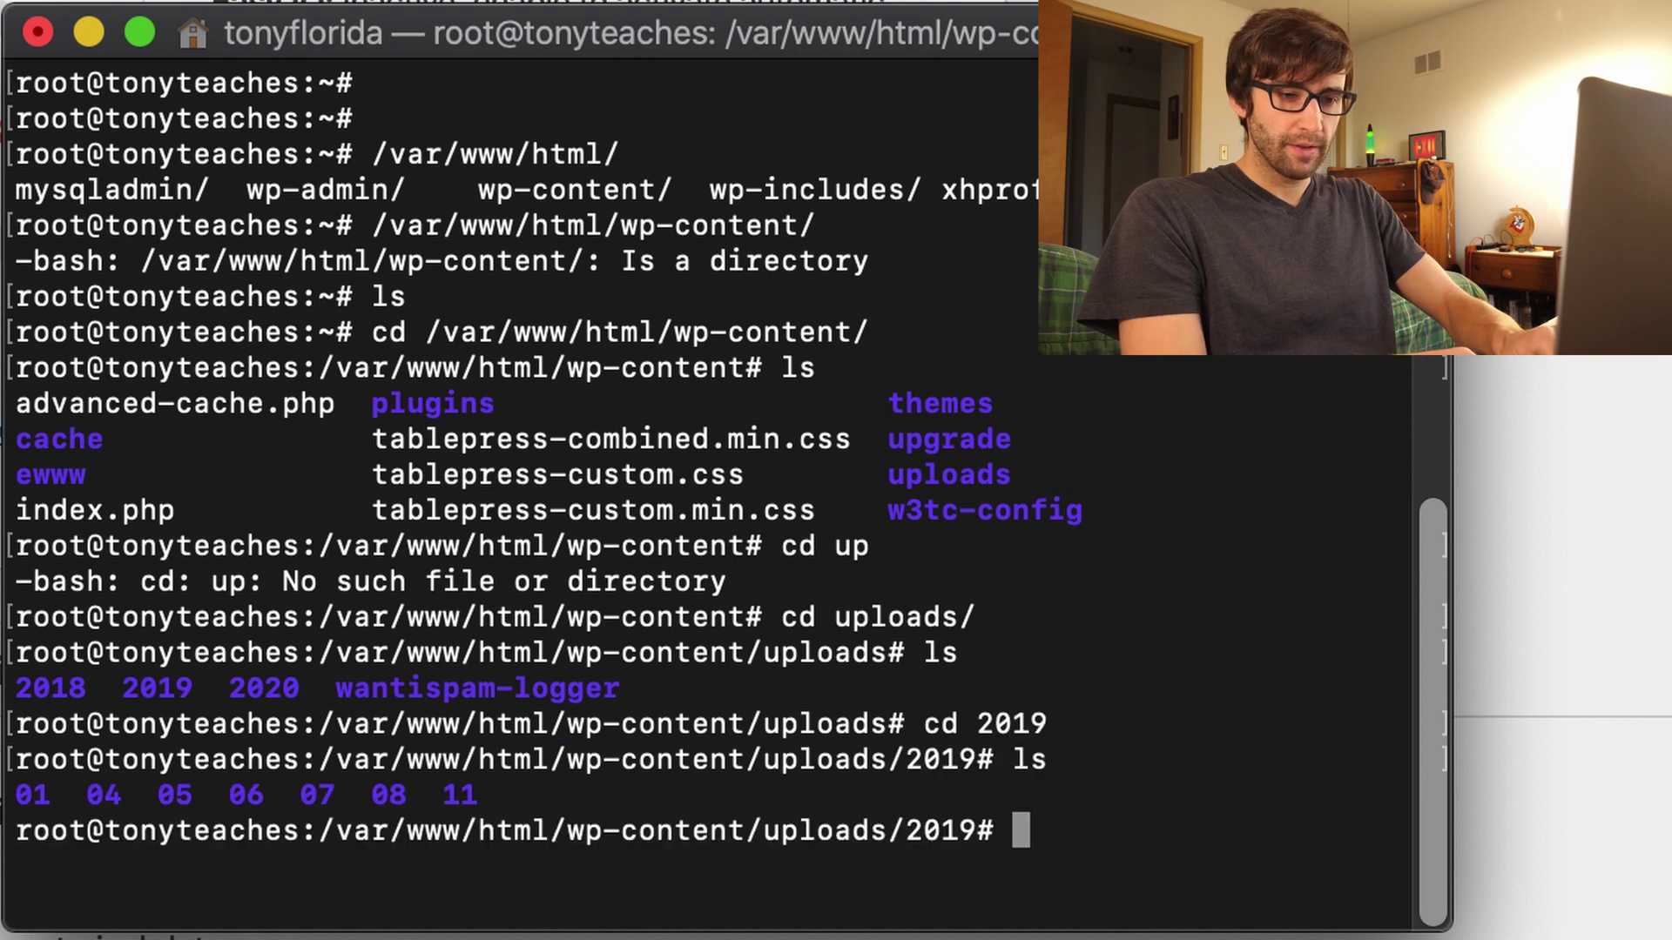
# Change into folder 11 of the 2019 uploads and list the image files in it.
pyautogui.write('cd 11')
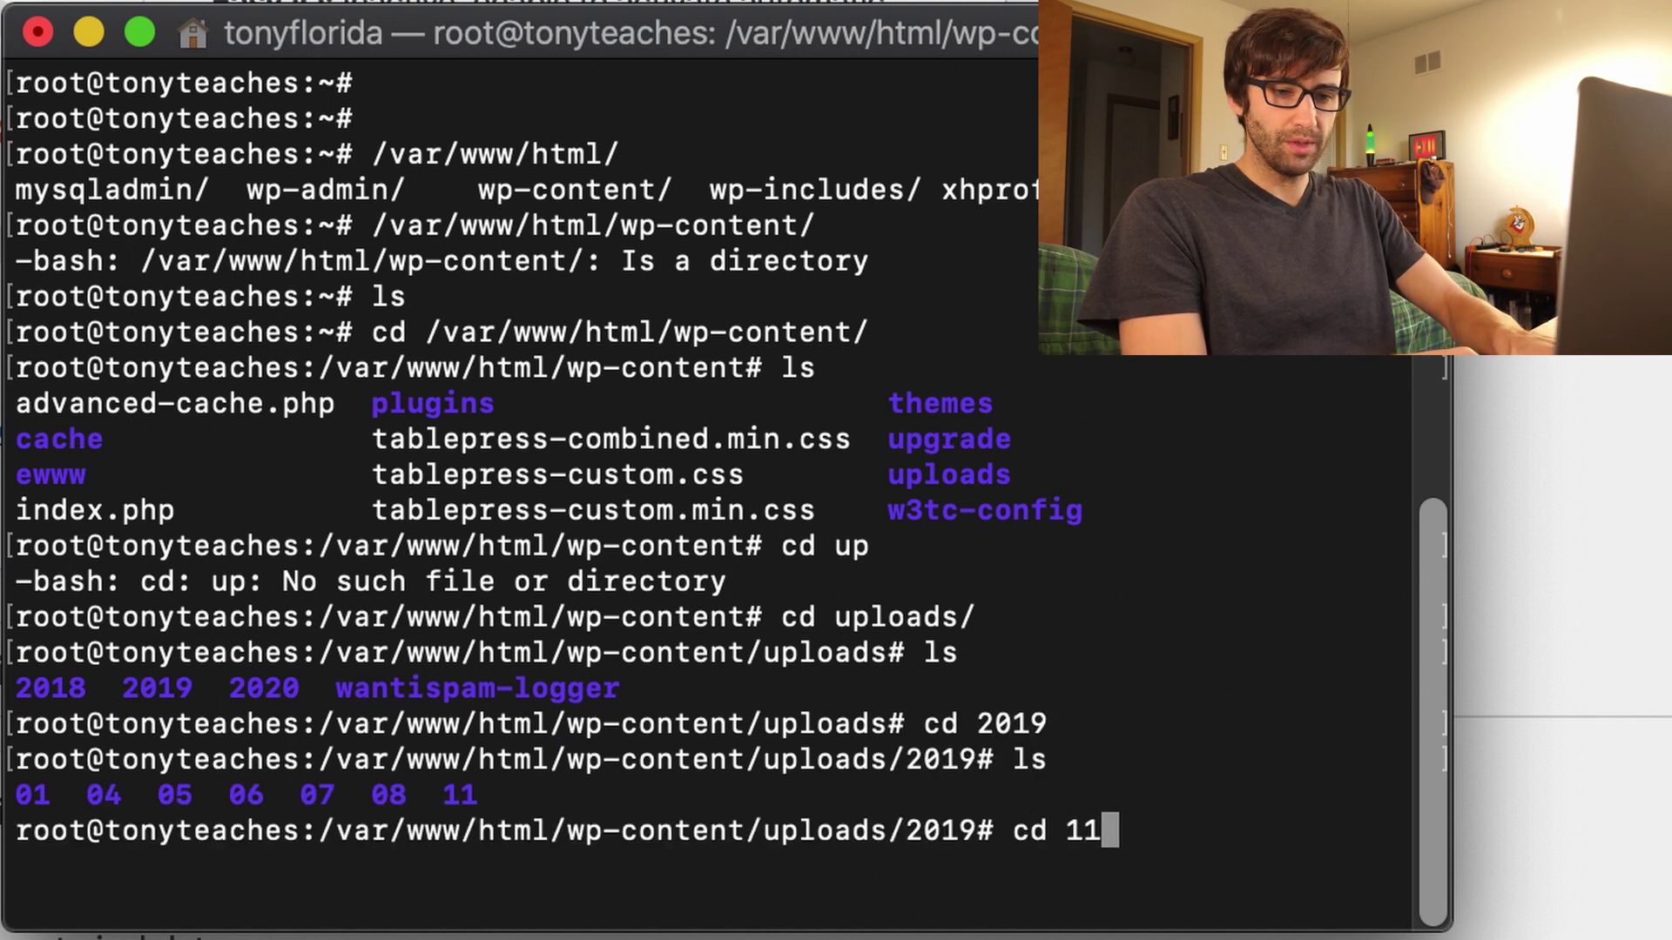
pyautogui.press('Tab')
pyautogui.press('Return')
pyautogui.write('ls')
pyautogui.press('Return')
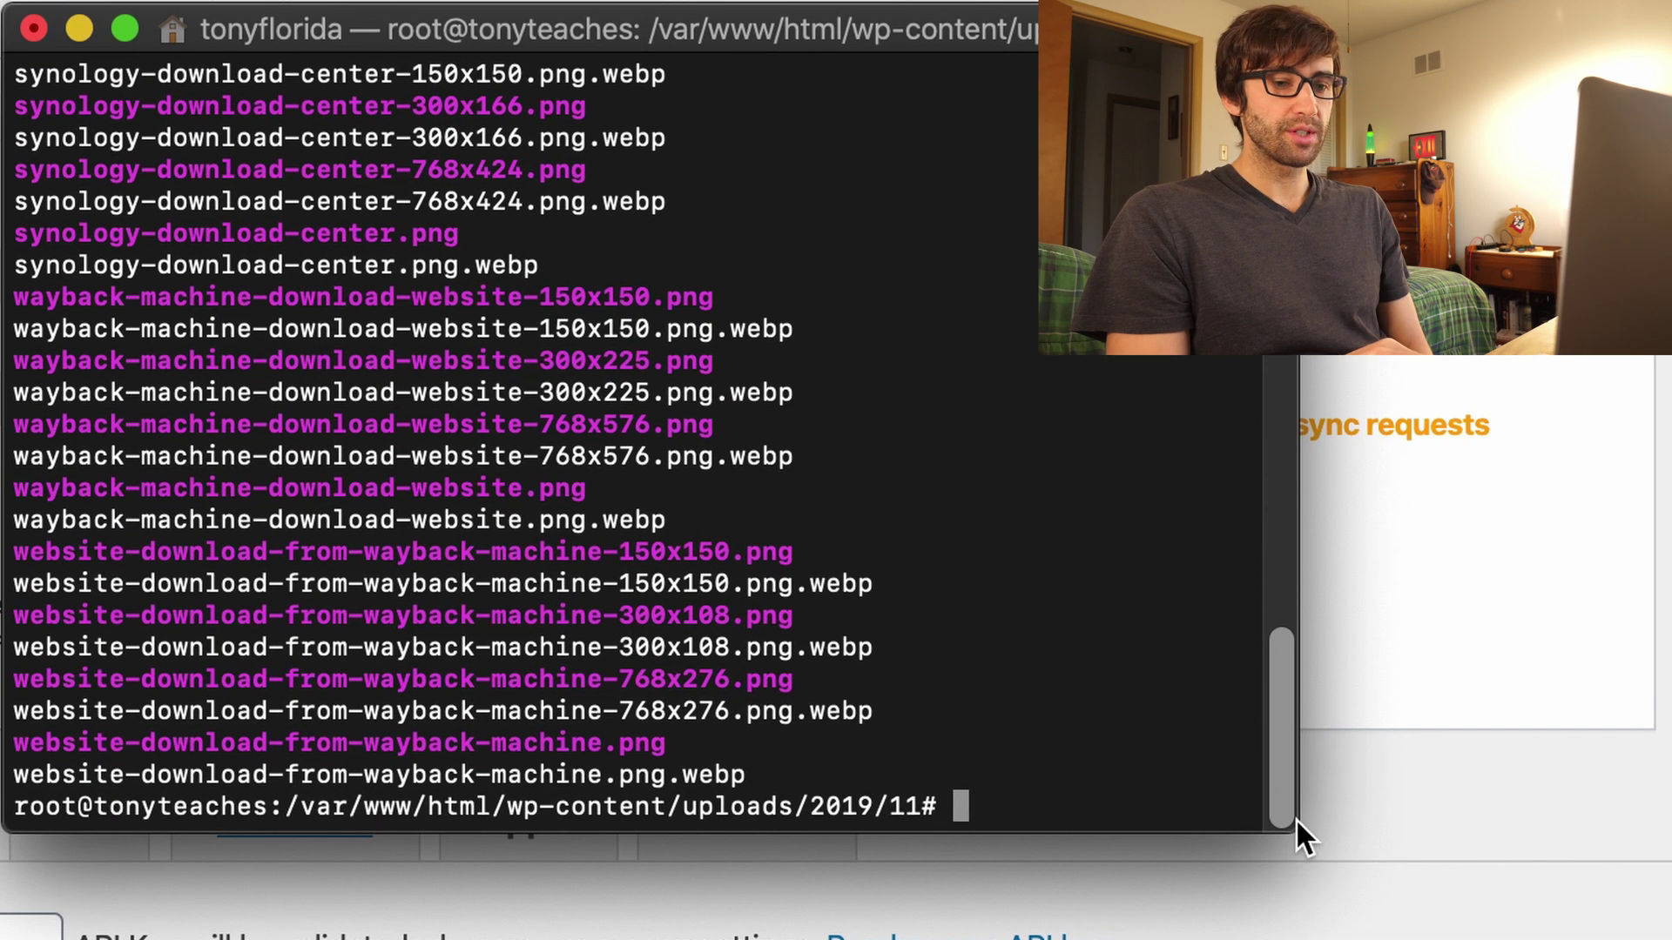
# Enlarge the terminal window and compare synology-assistant-download-768x576.png with its .webp counterpart in the file listing.
pyautogui.click(1304, 823)
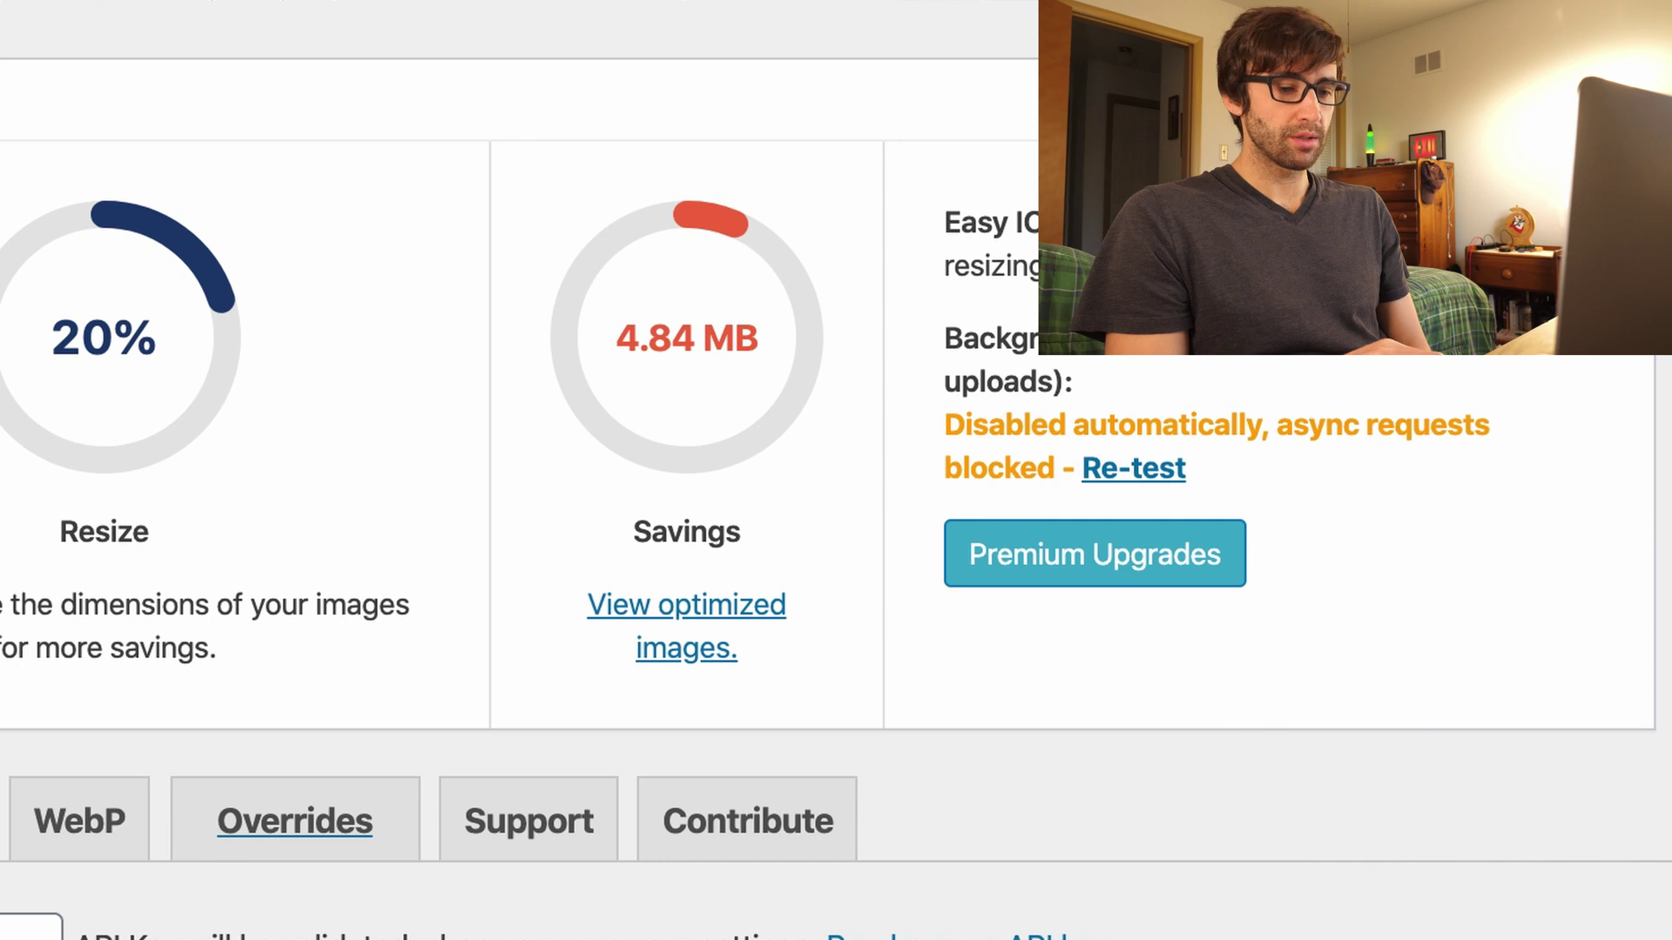
pyautogui.press('super+Tab')
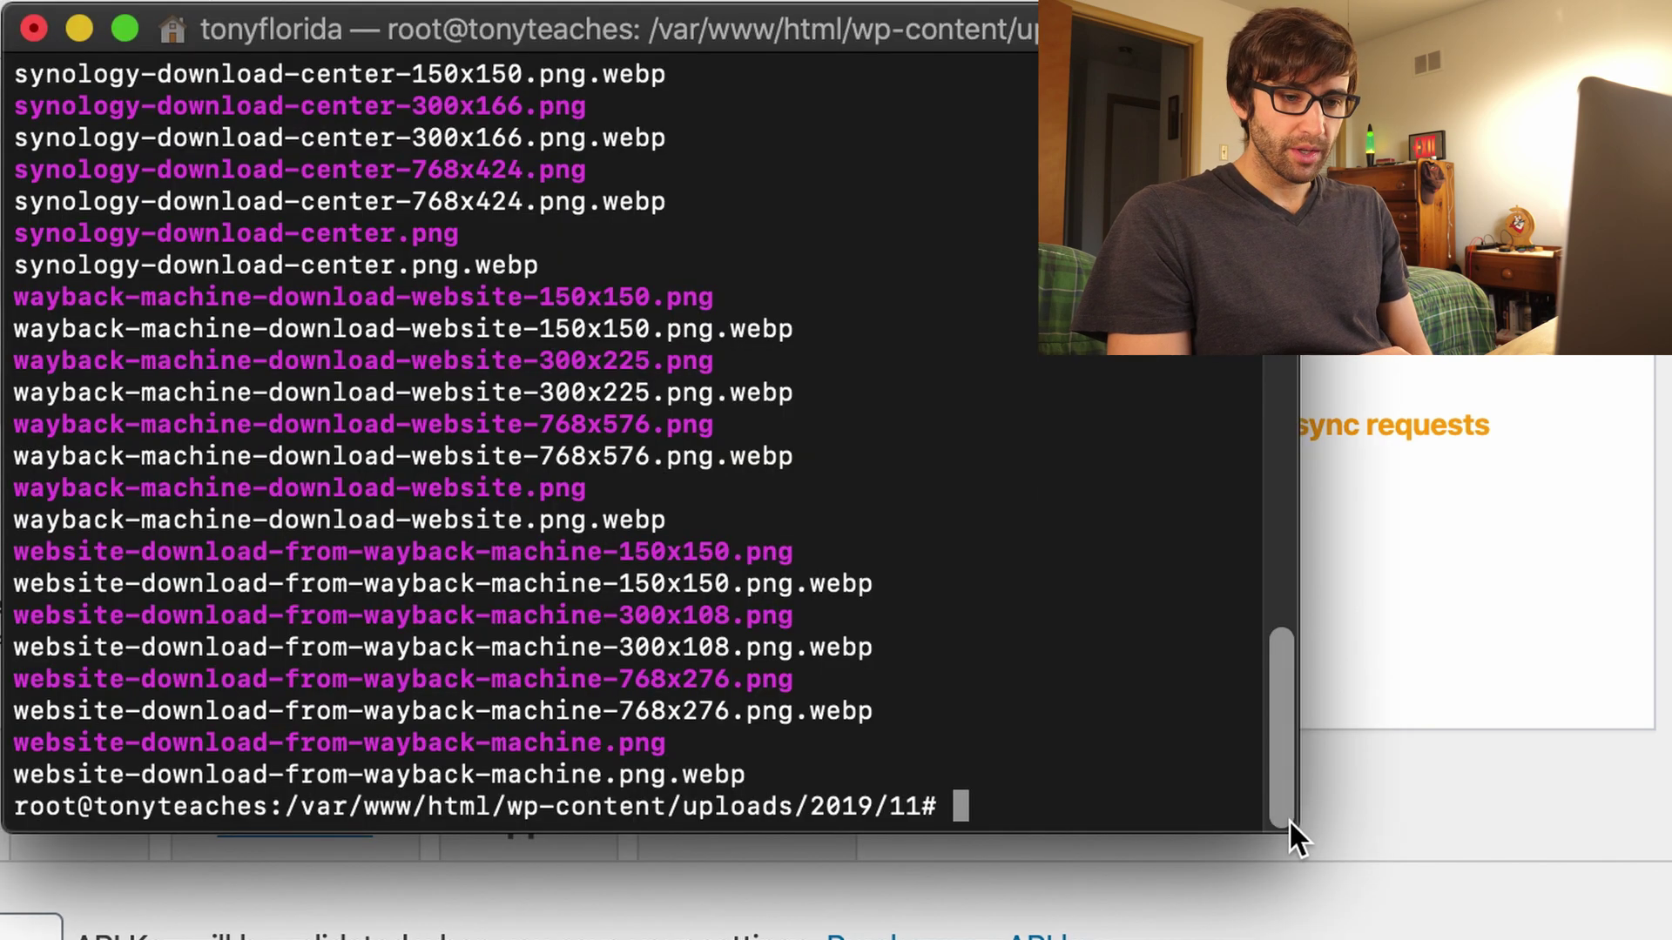
pyautogui.moveTo(1289, 827); pyautogui.dragTo(1637, 936)
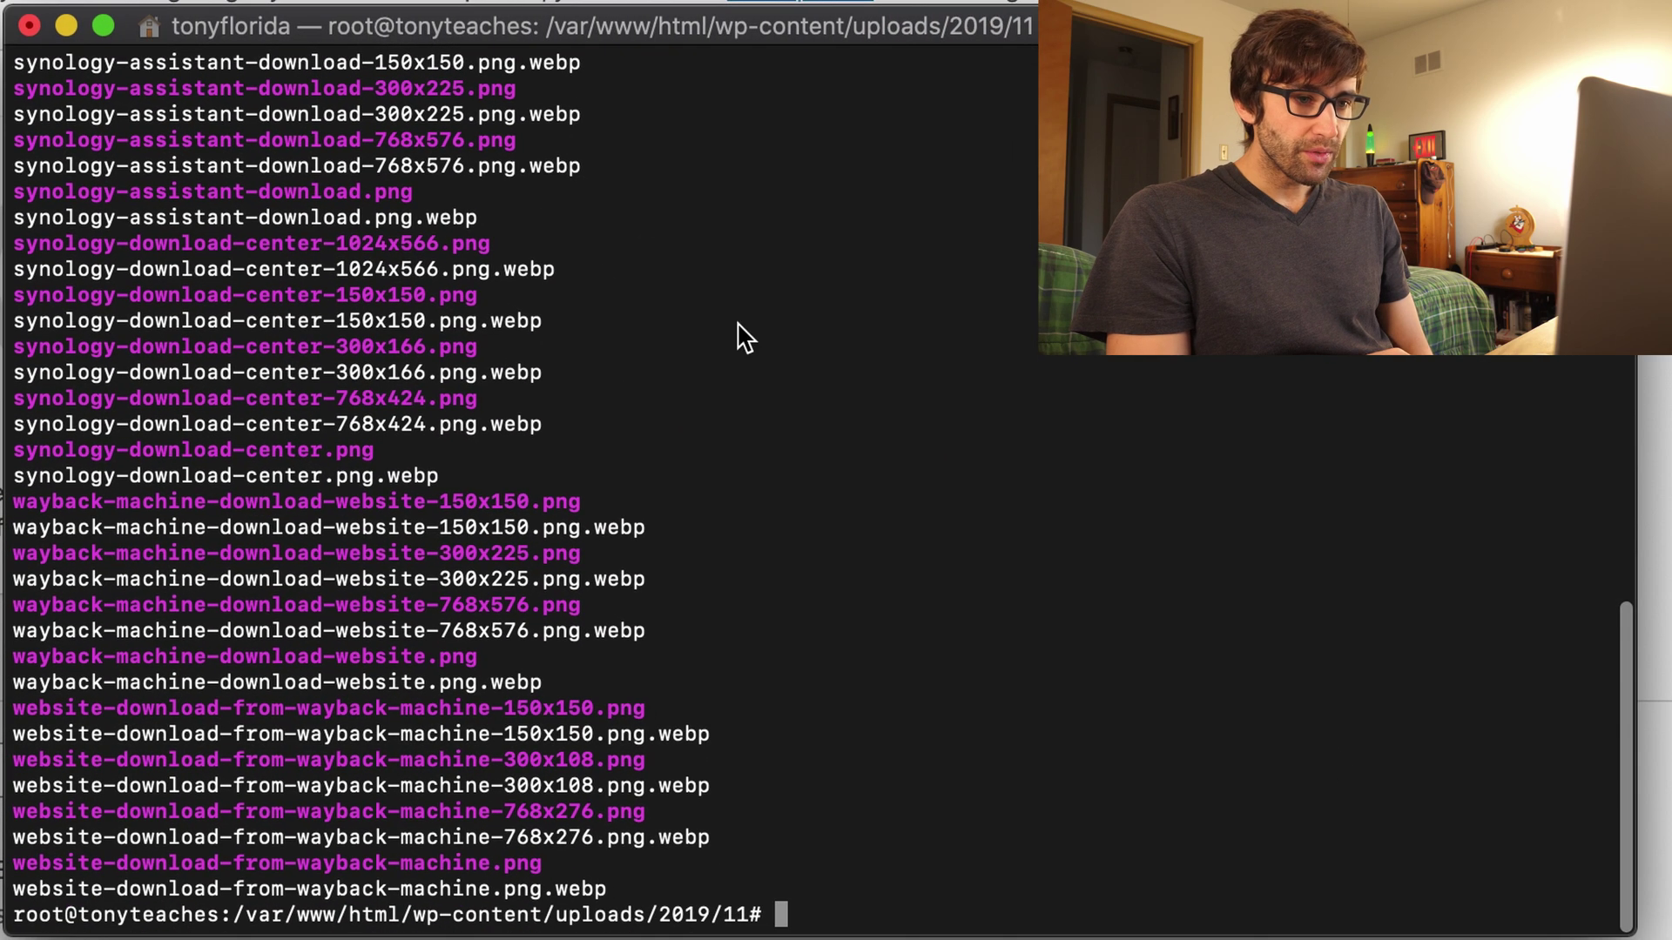
pyautogui.tripleClick(473, 138)
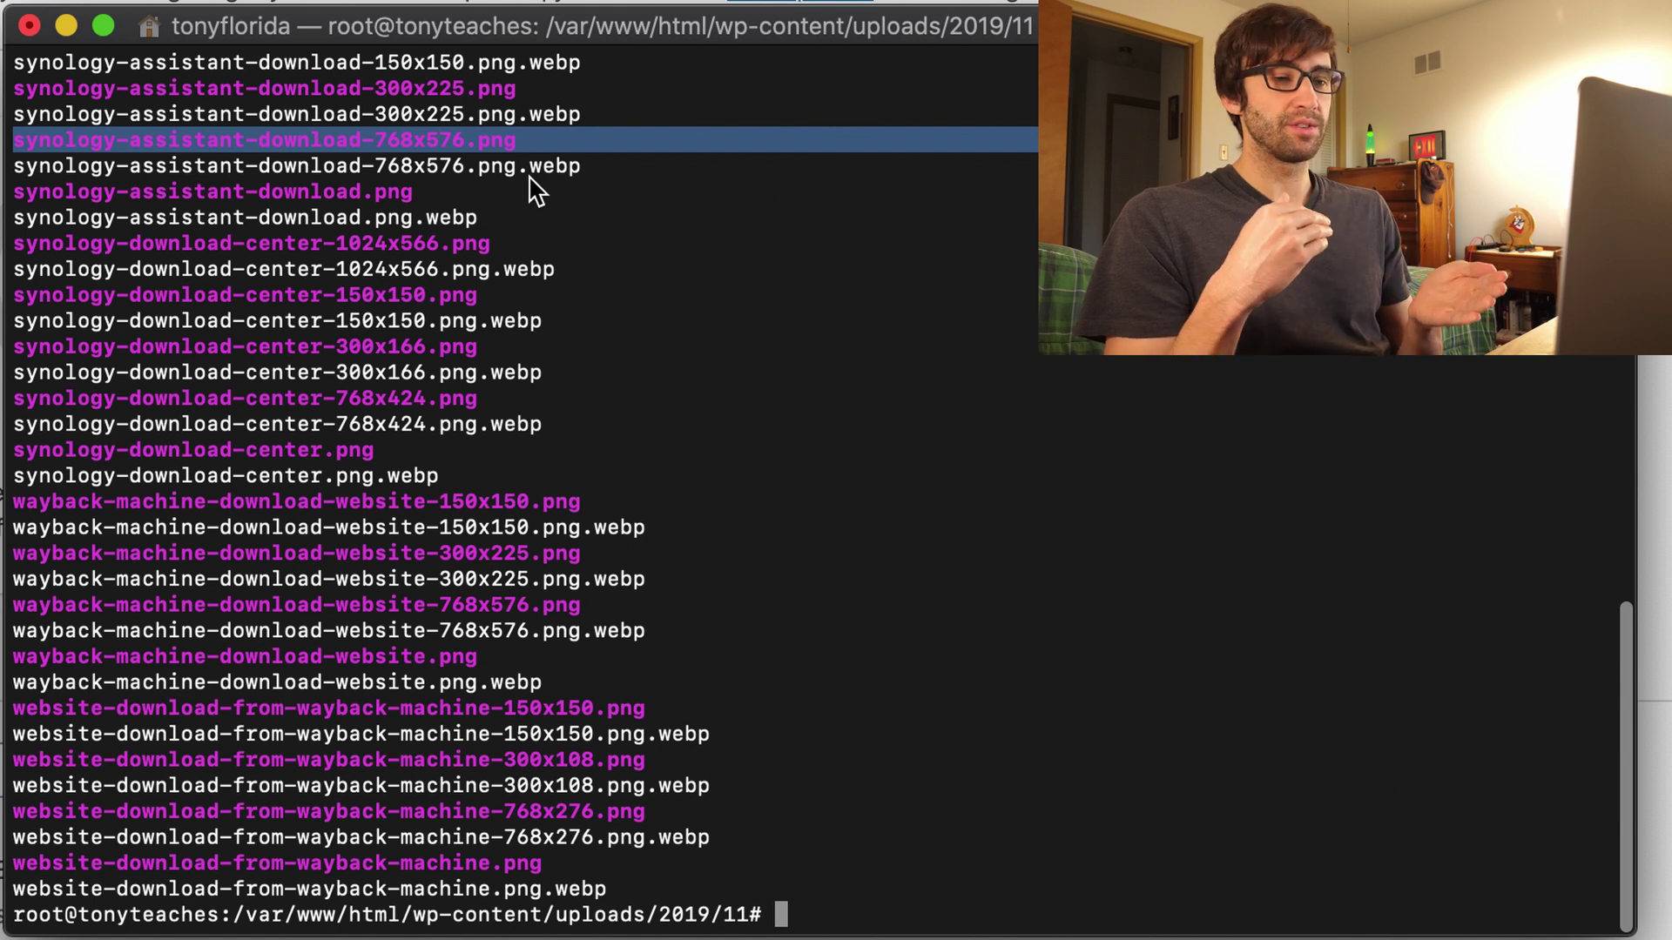
pyautogui.click(601, 179)
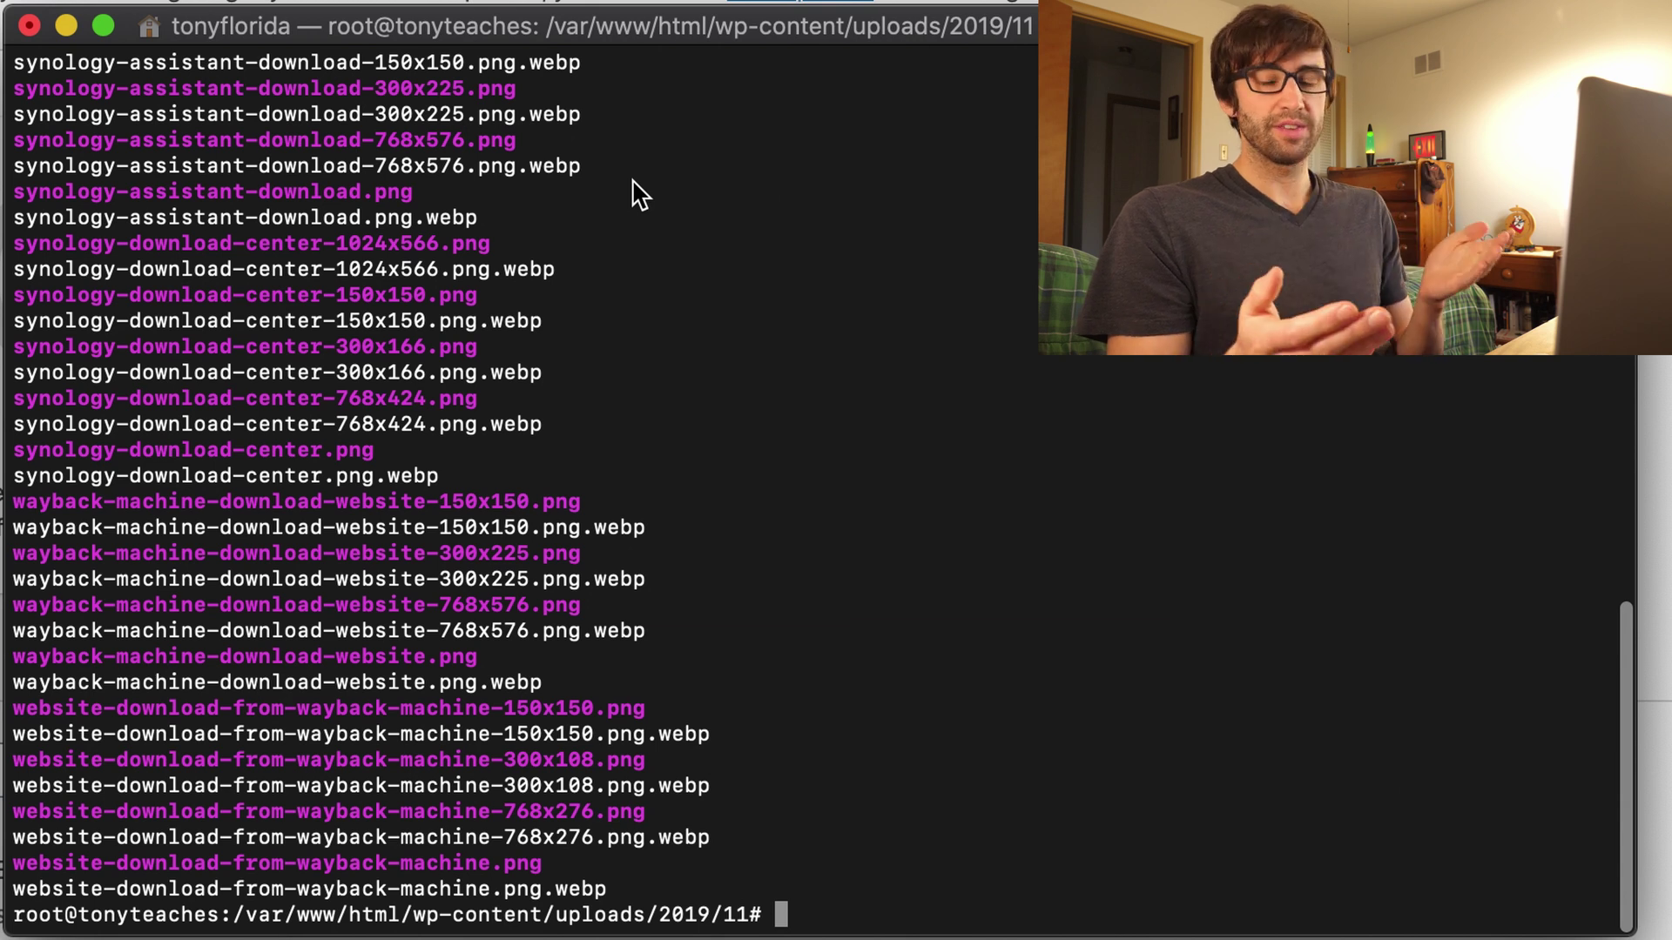
pyautogui.write(':q')
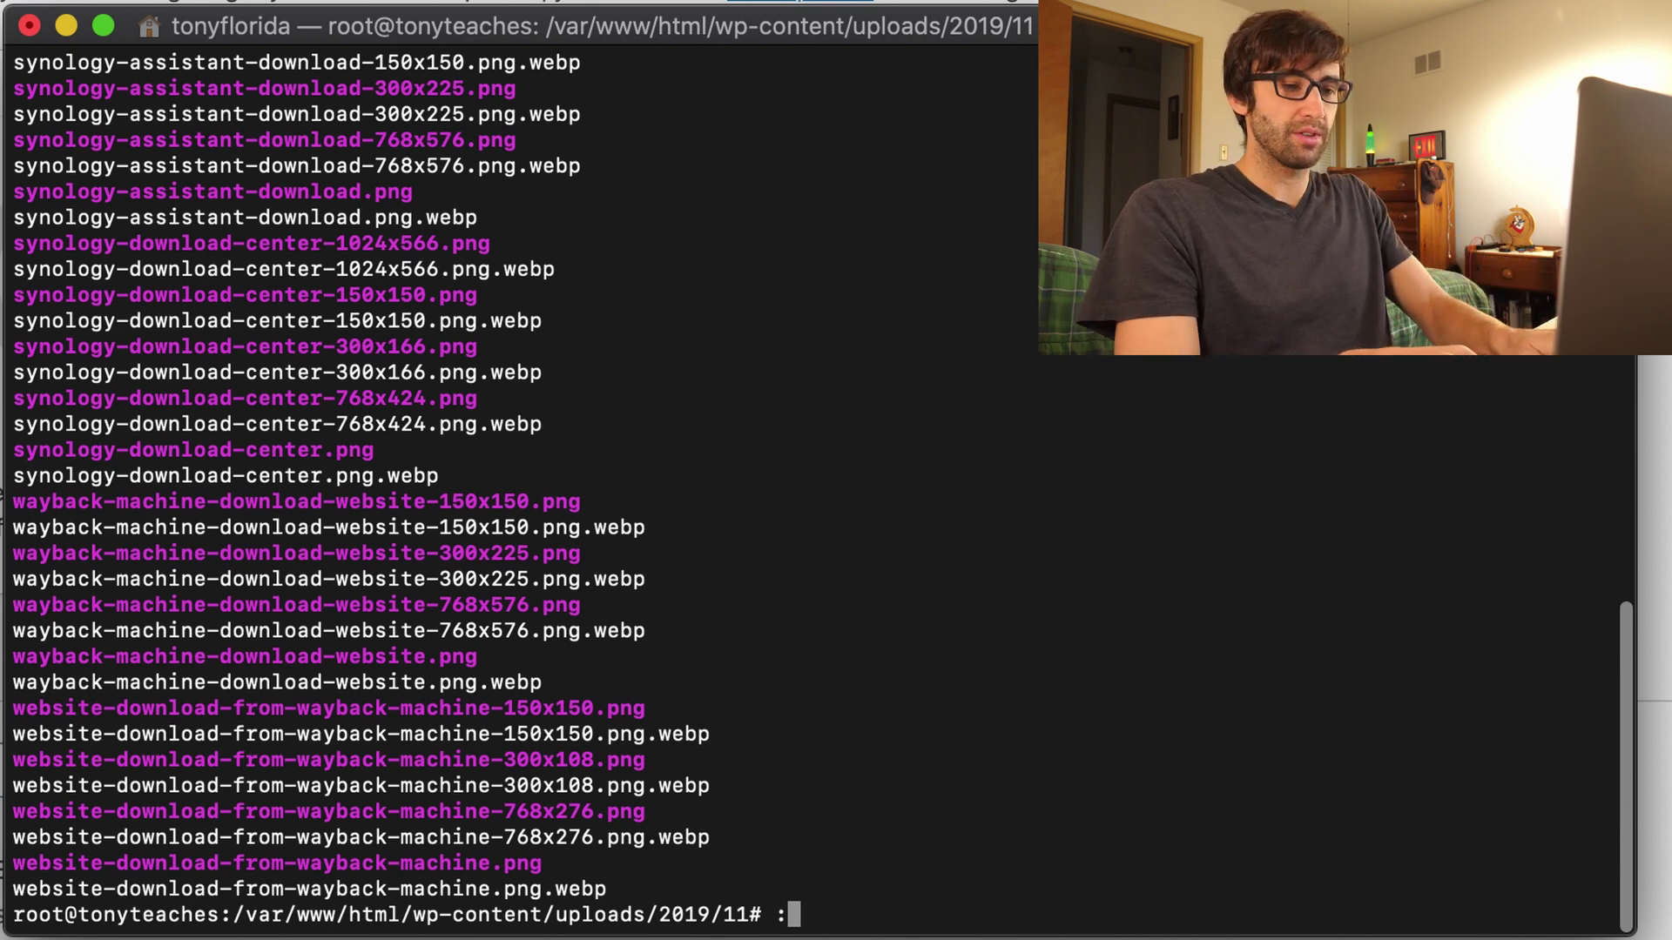
pyautogui.press('BackSpace')
pyautogui.press('BackSpace')
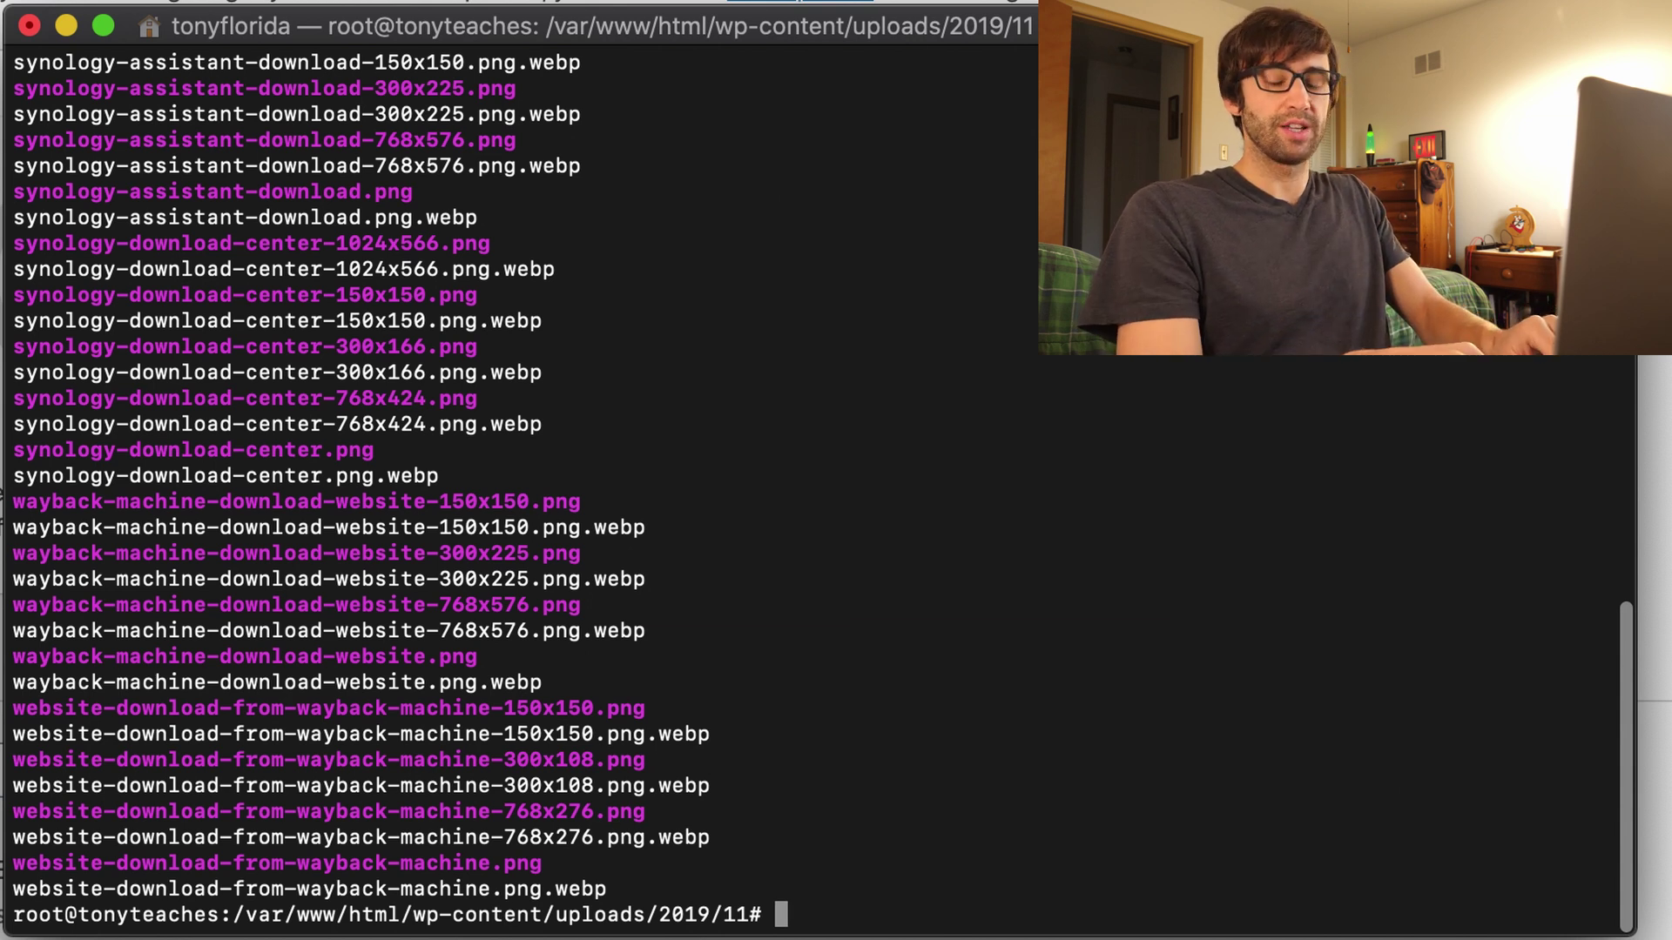
# Change into the /etc/nginx/ directory and list its contents.
pyautogui.write('cd')
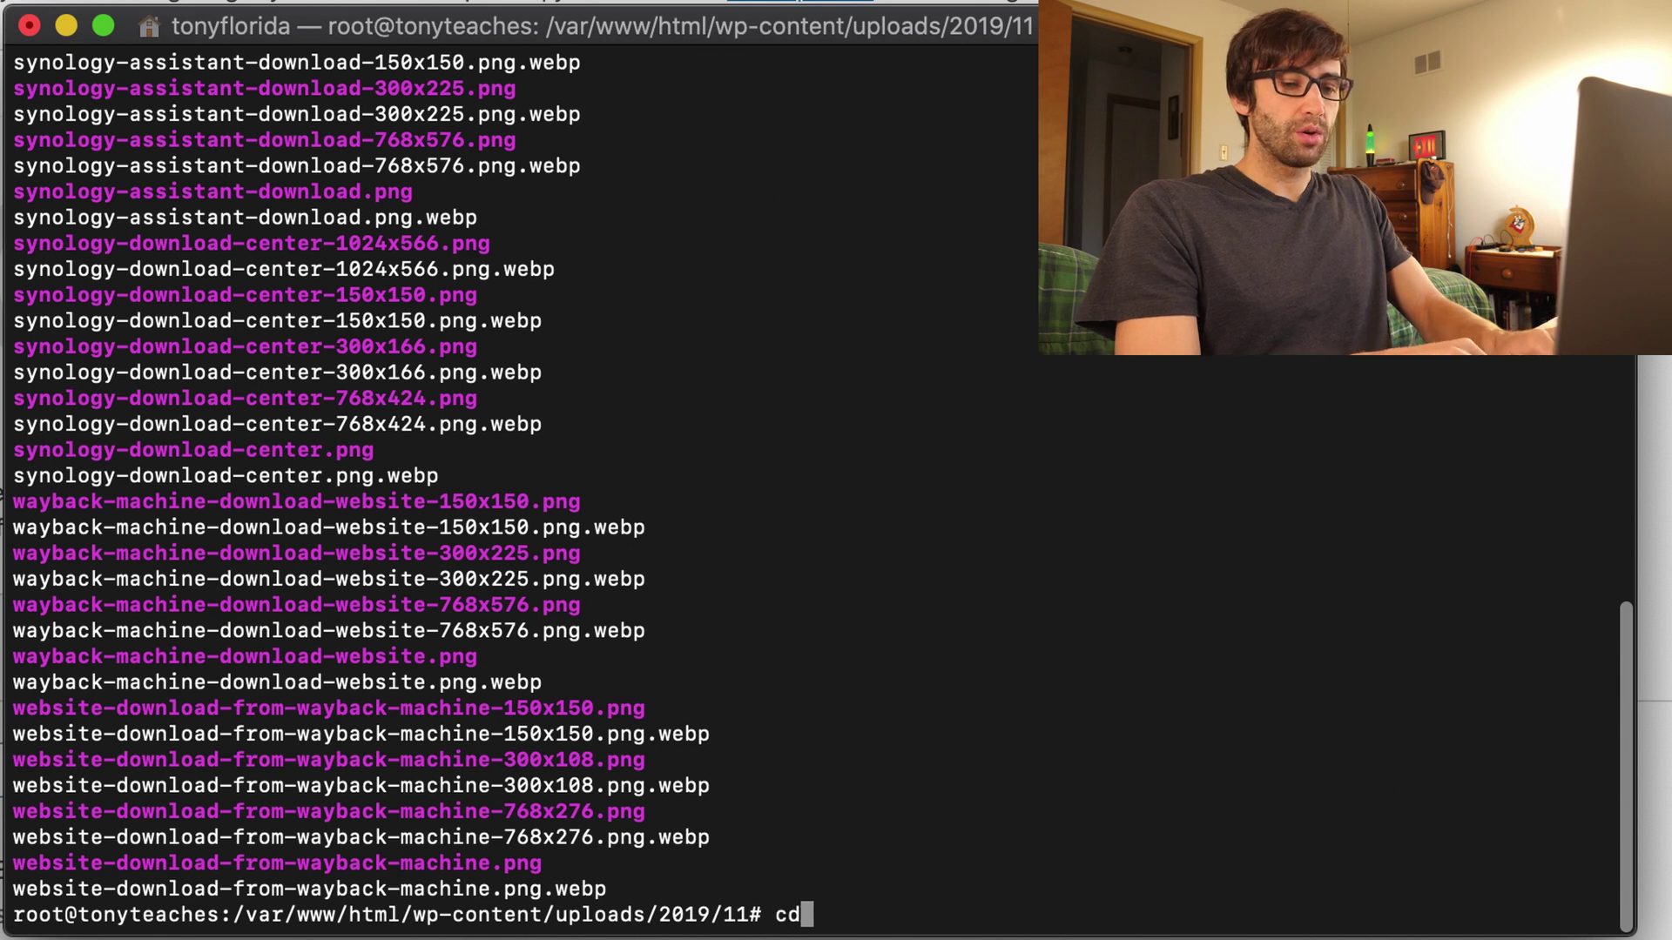
pyautogui.write(' /')
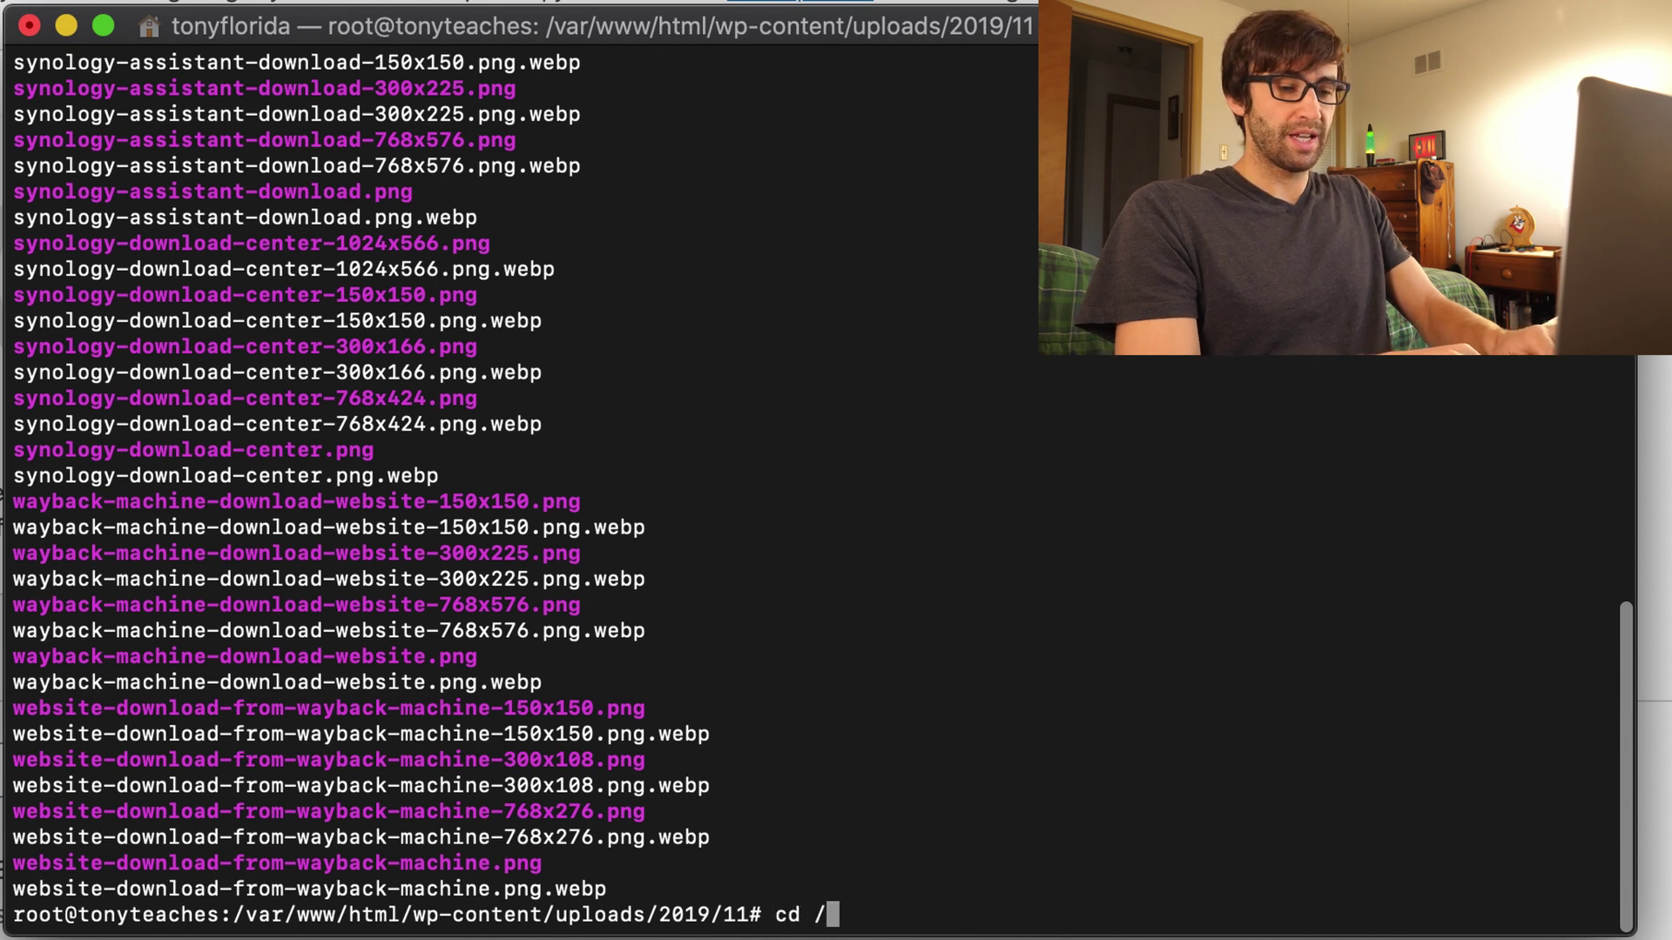
pyautogui.write('etc/nginx/')
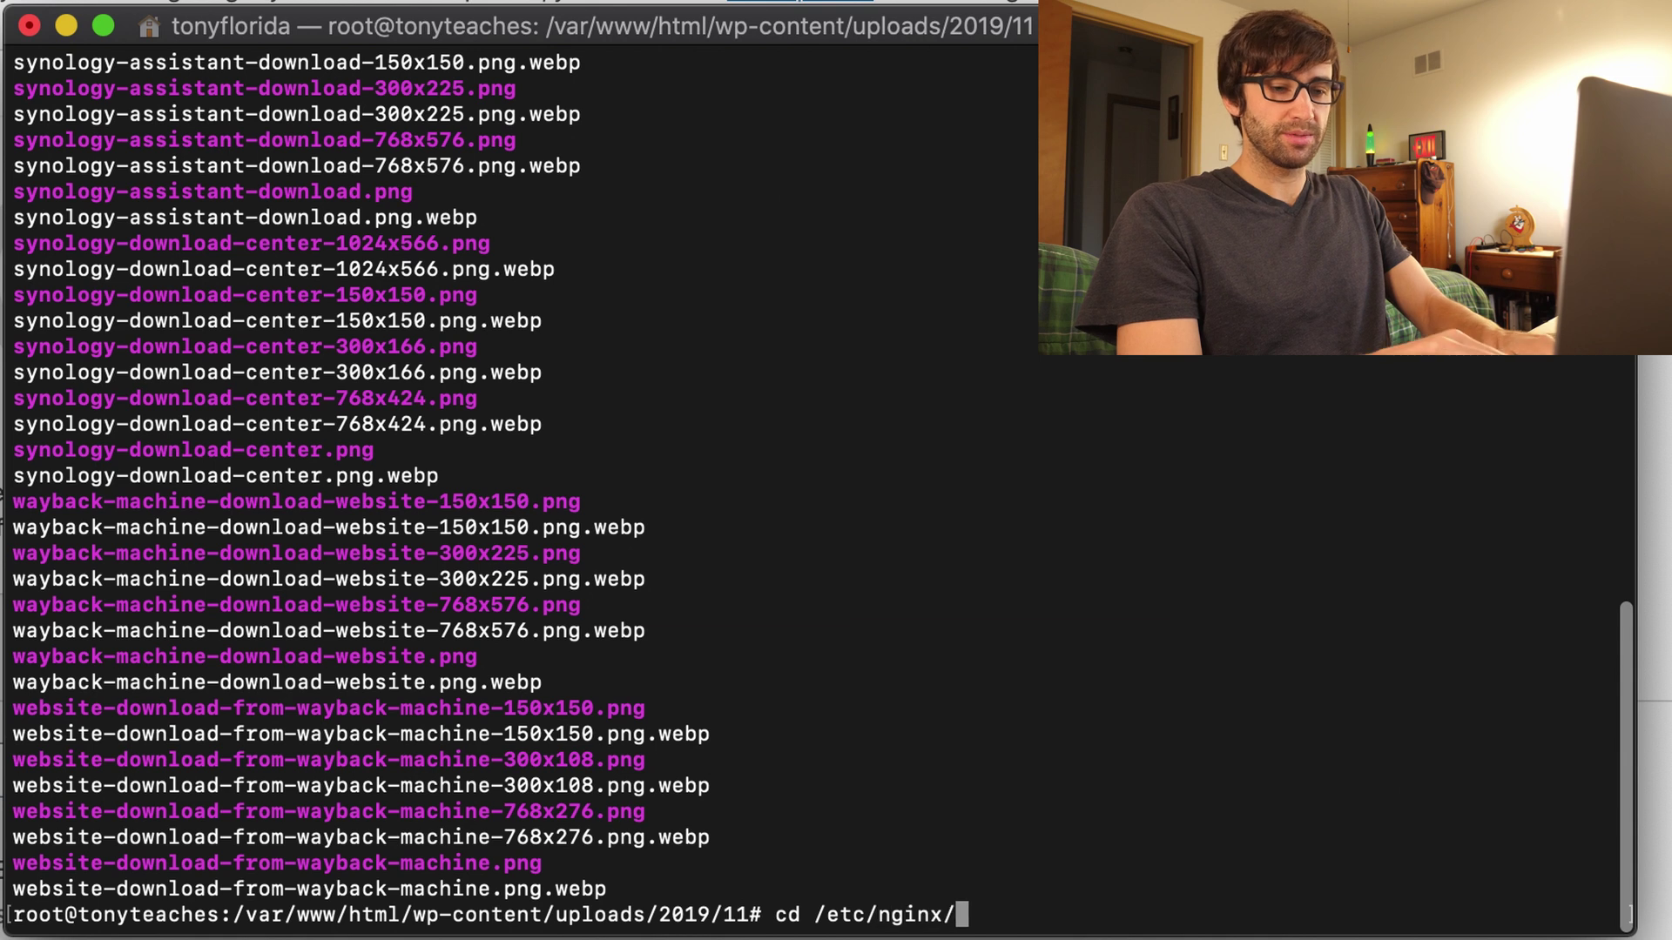
pyautogui.press('Return')
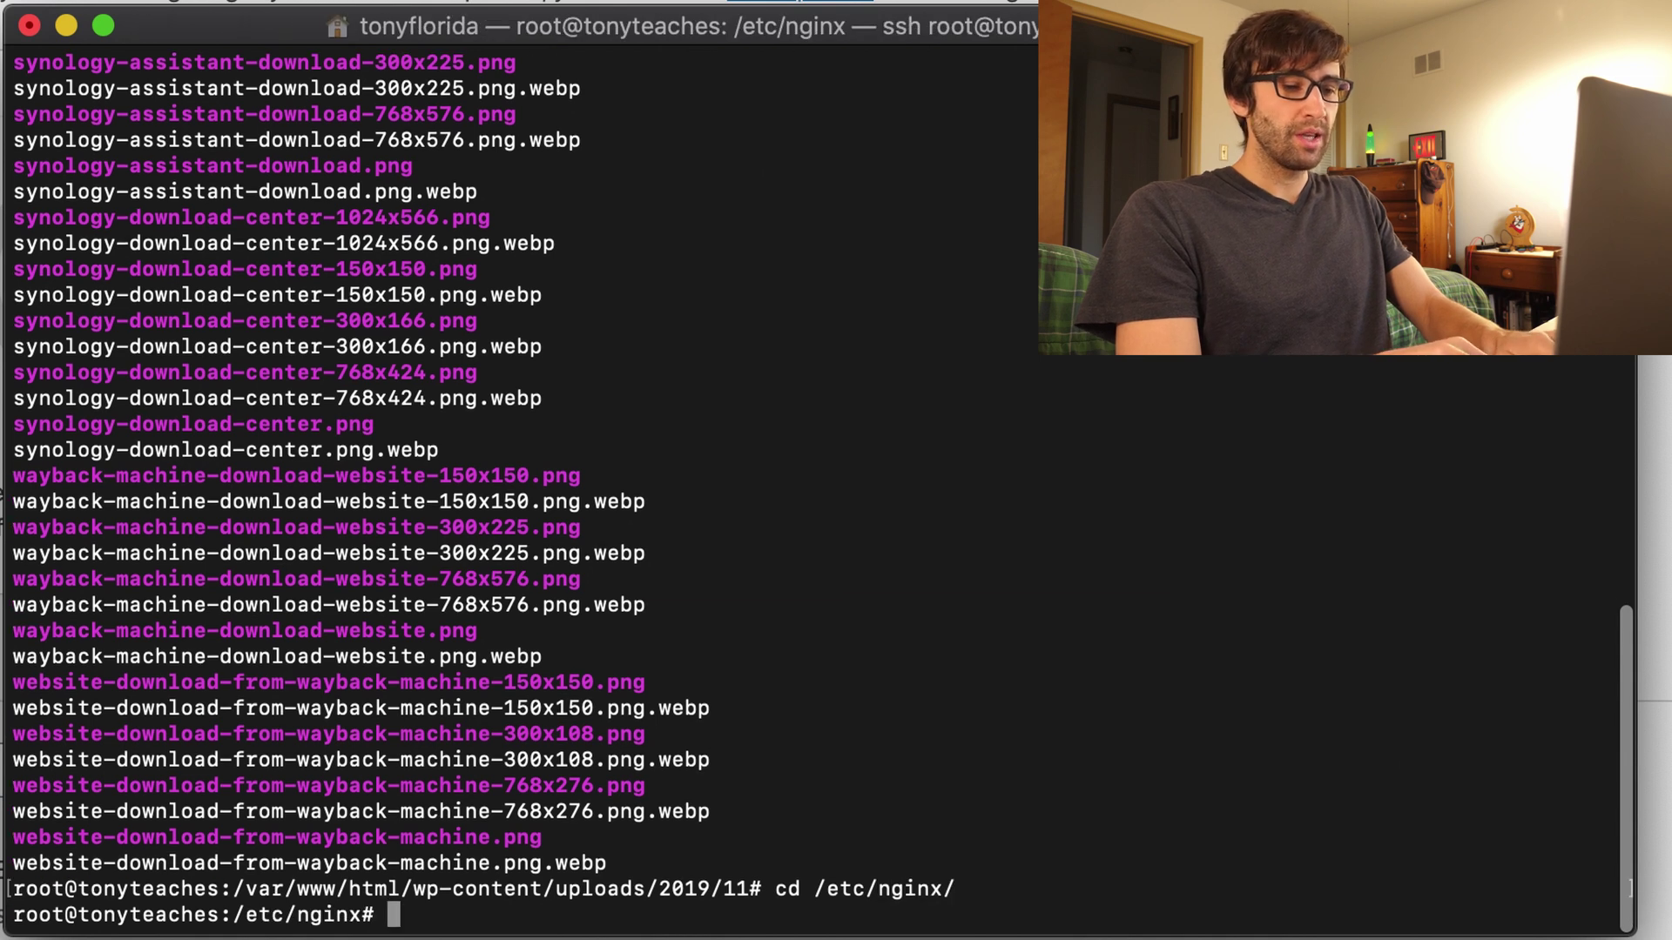
pyautogui.write('ls')
pyautogui.press('Return')
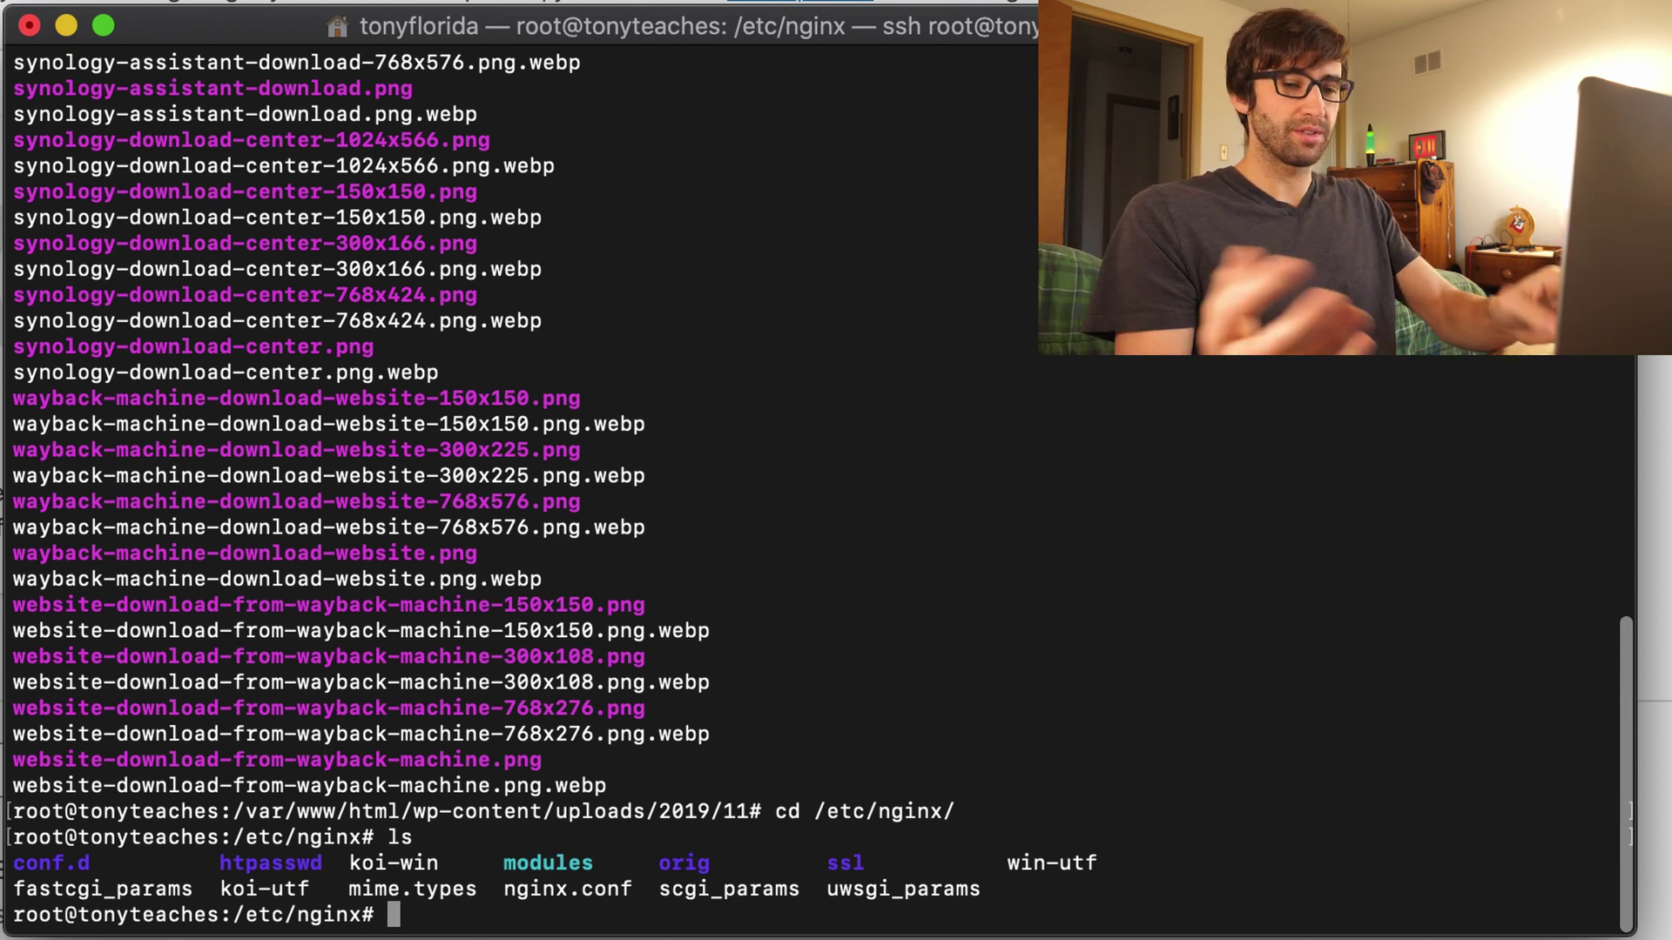
# Open nginx.conf in vim.
pyautogui.write('vim')
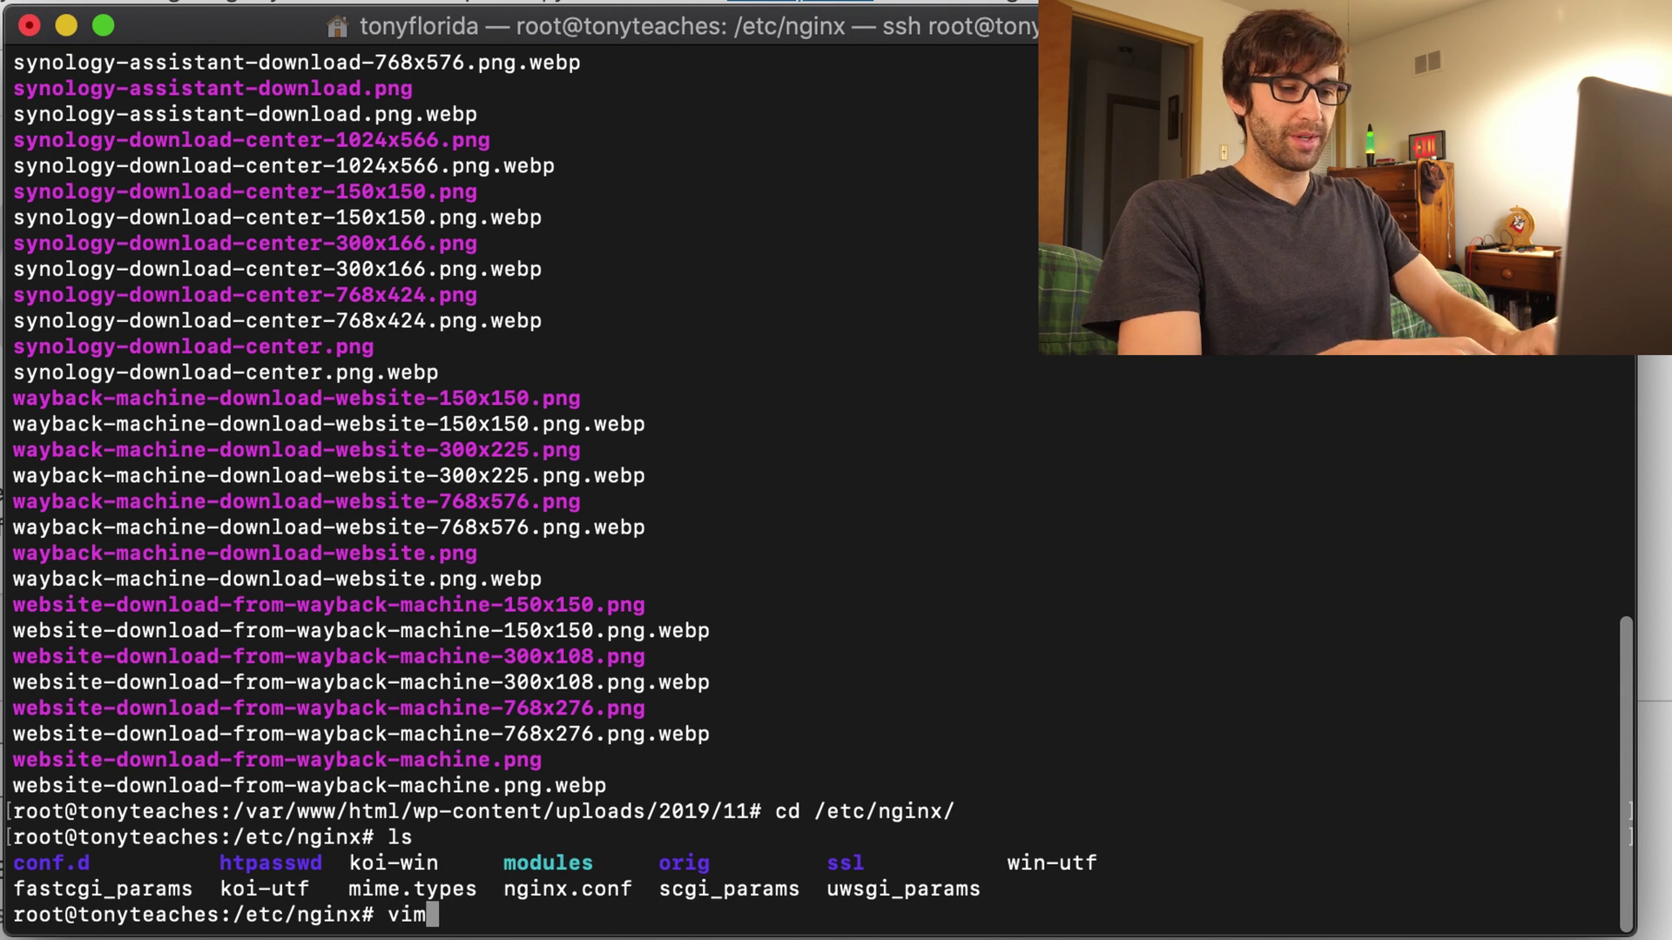
pyautogui.write(' n')
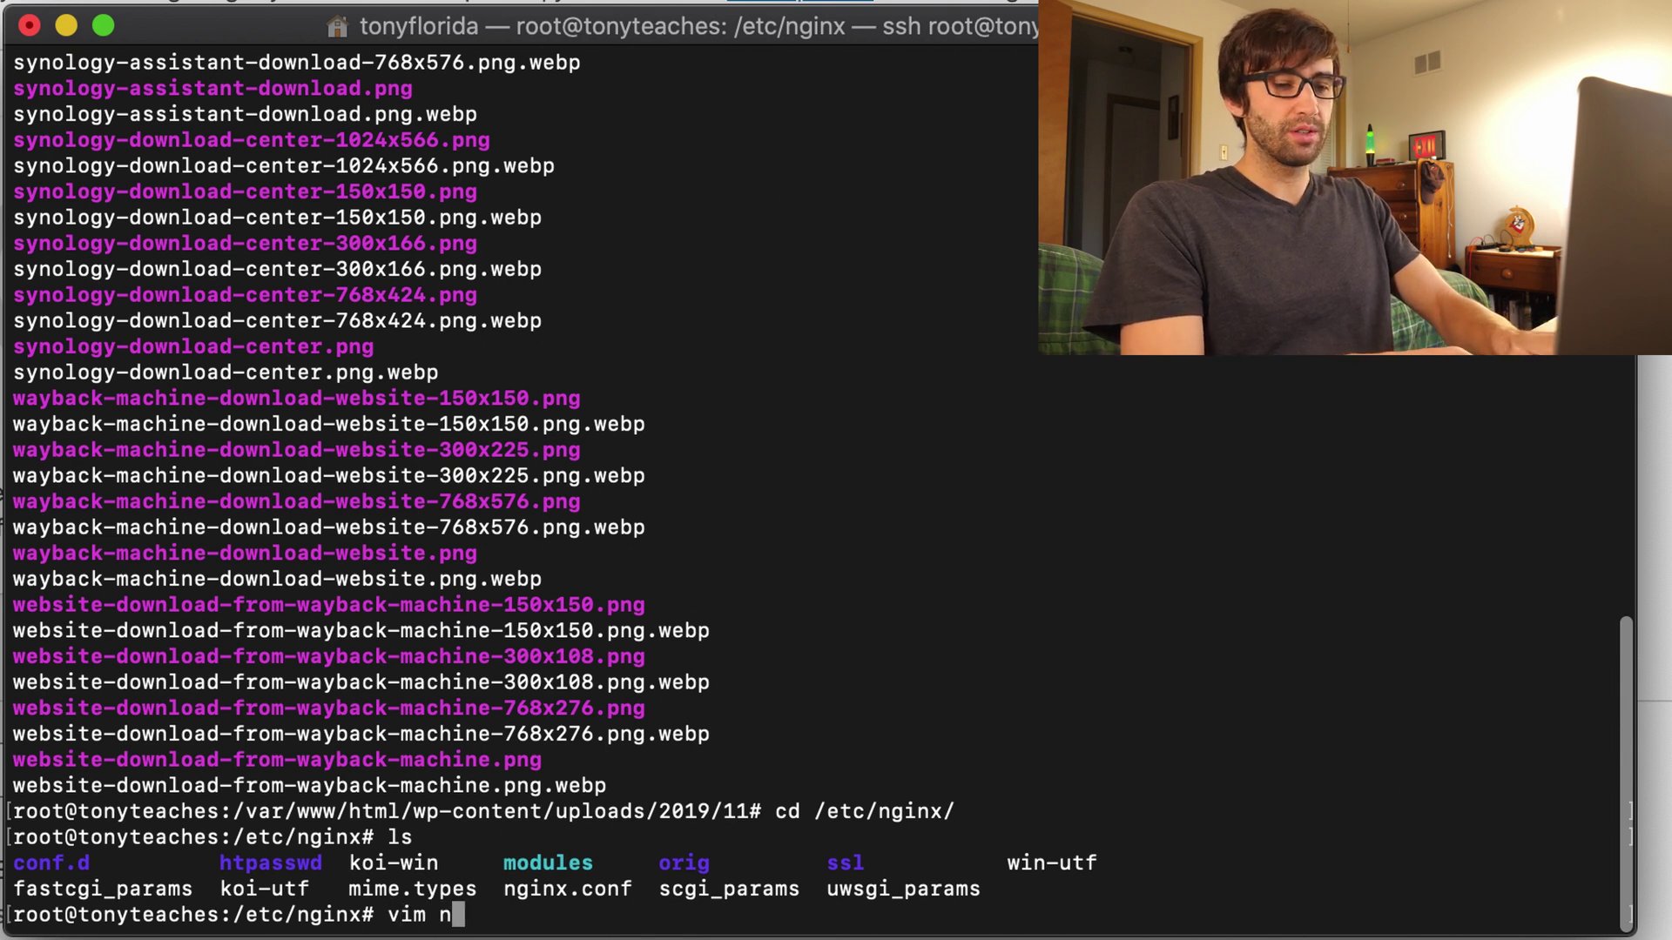
pyautogui.press('Tab')
pyautogui.press('Return')
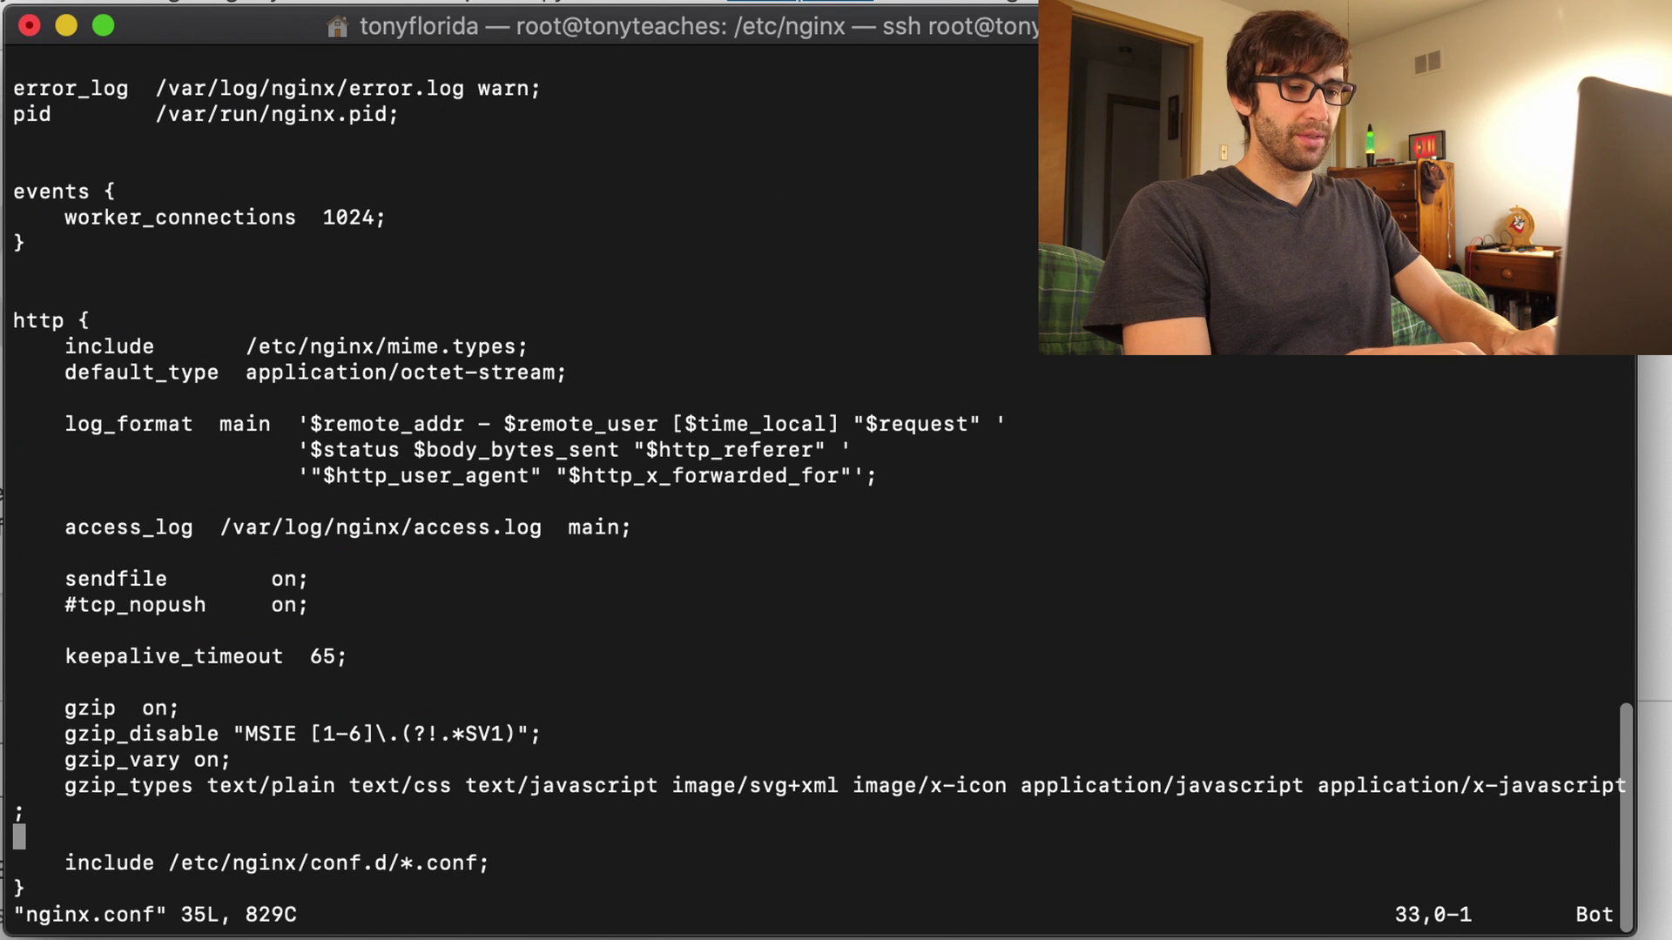
# Examine which configuration files the include directive at the end of the http block loads, and quit vim.
pyautogui.hotkey('shift', 'g')
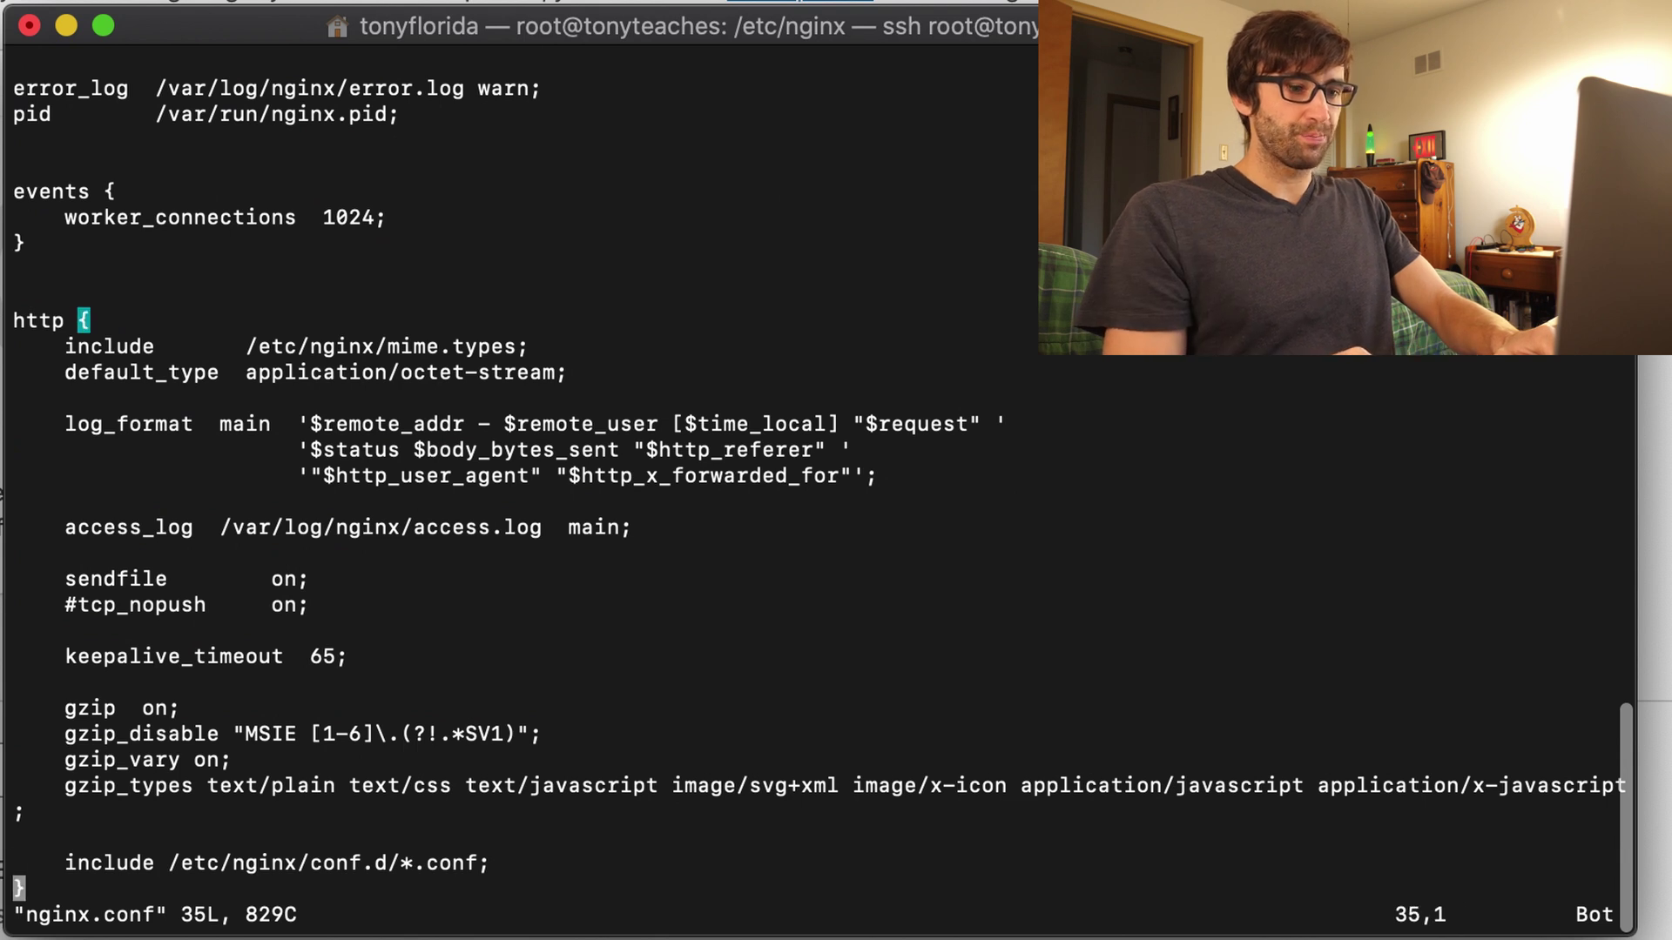
pyautogui.press('k')
pyautogui.press('l')
pyautogui.press('l')
pyautogui.press('l')
pyautogui.press('l')
pyautogui.press('l')
pyautogui.press('l')
pyautogui.press('l')
pyautogui.press('l')
pyautogui.press('l')
pyautogui.press('l')
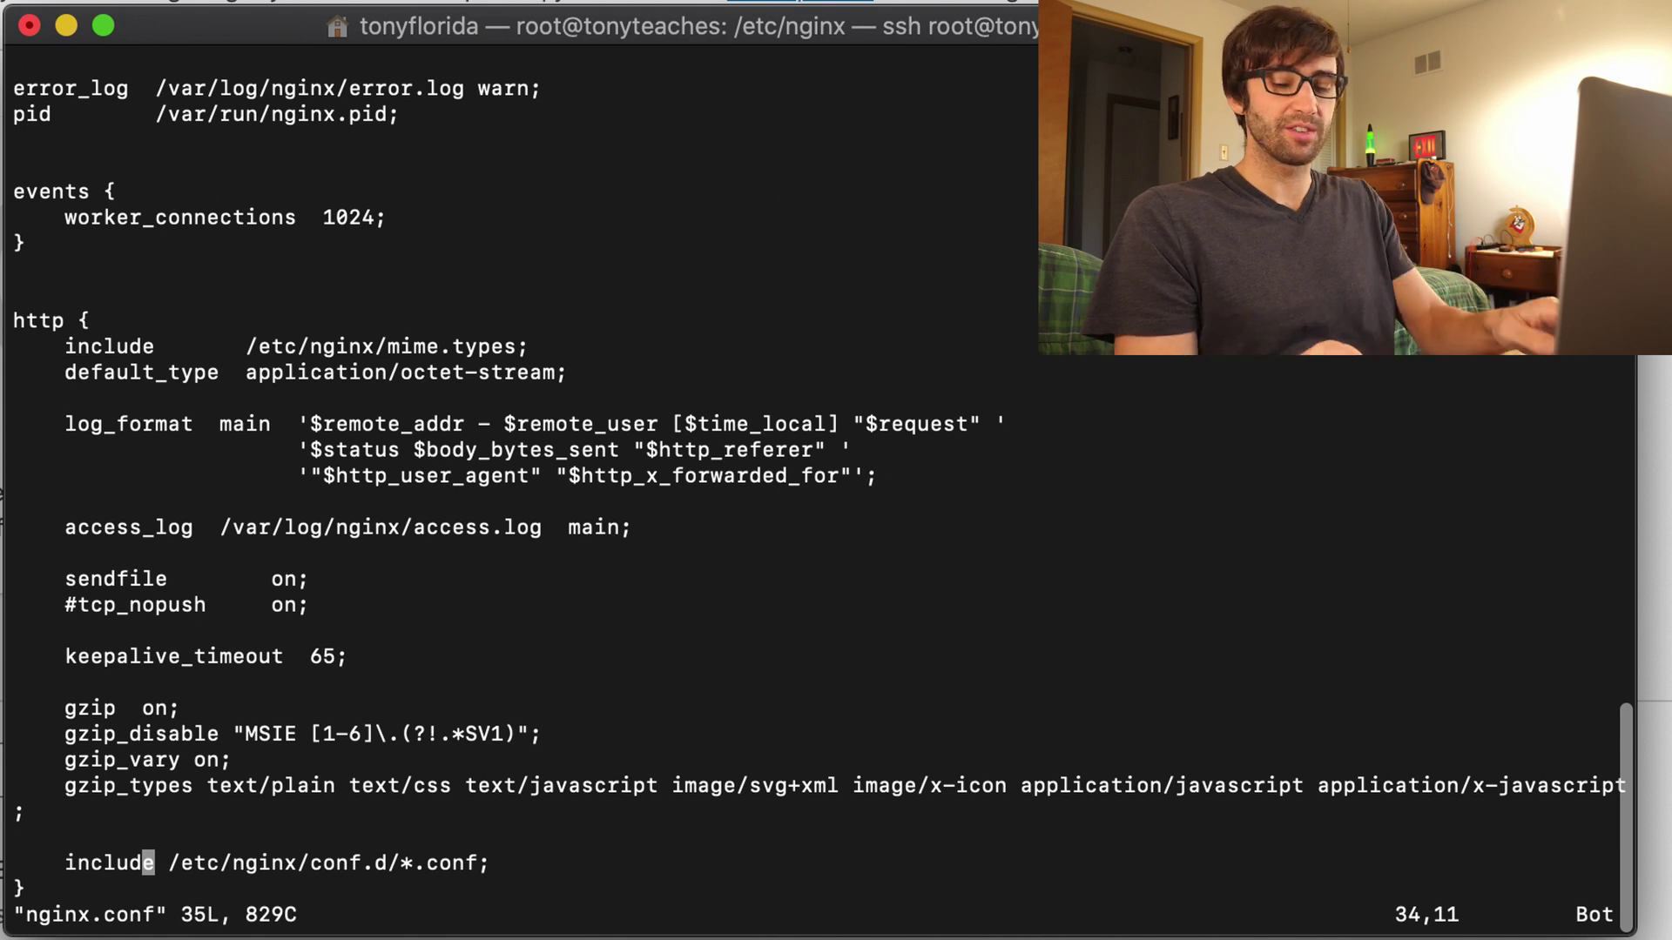
pyautogui.press('l')
pyautogui.press('l')
pyautogui.press('l')
pyautogui.press('l')
pyautogui.press('l')
pyautogui.press('l')
pyautogui.press('l')
pyautogui.press('l')
pyautogui.press('l')
pyautogui.press('l')
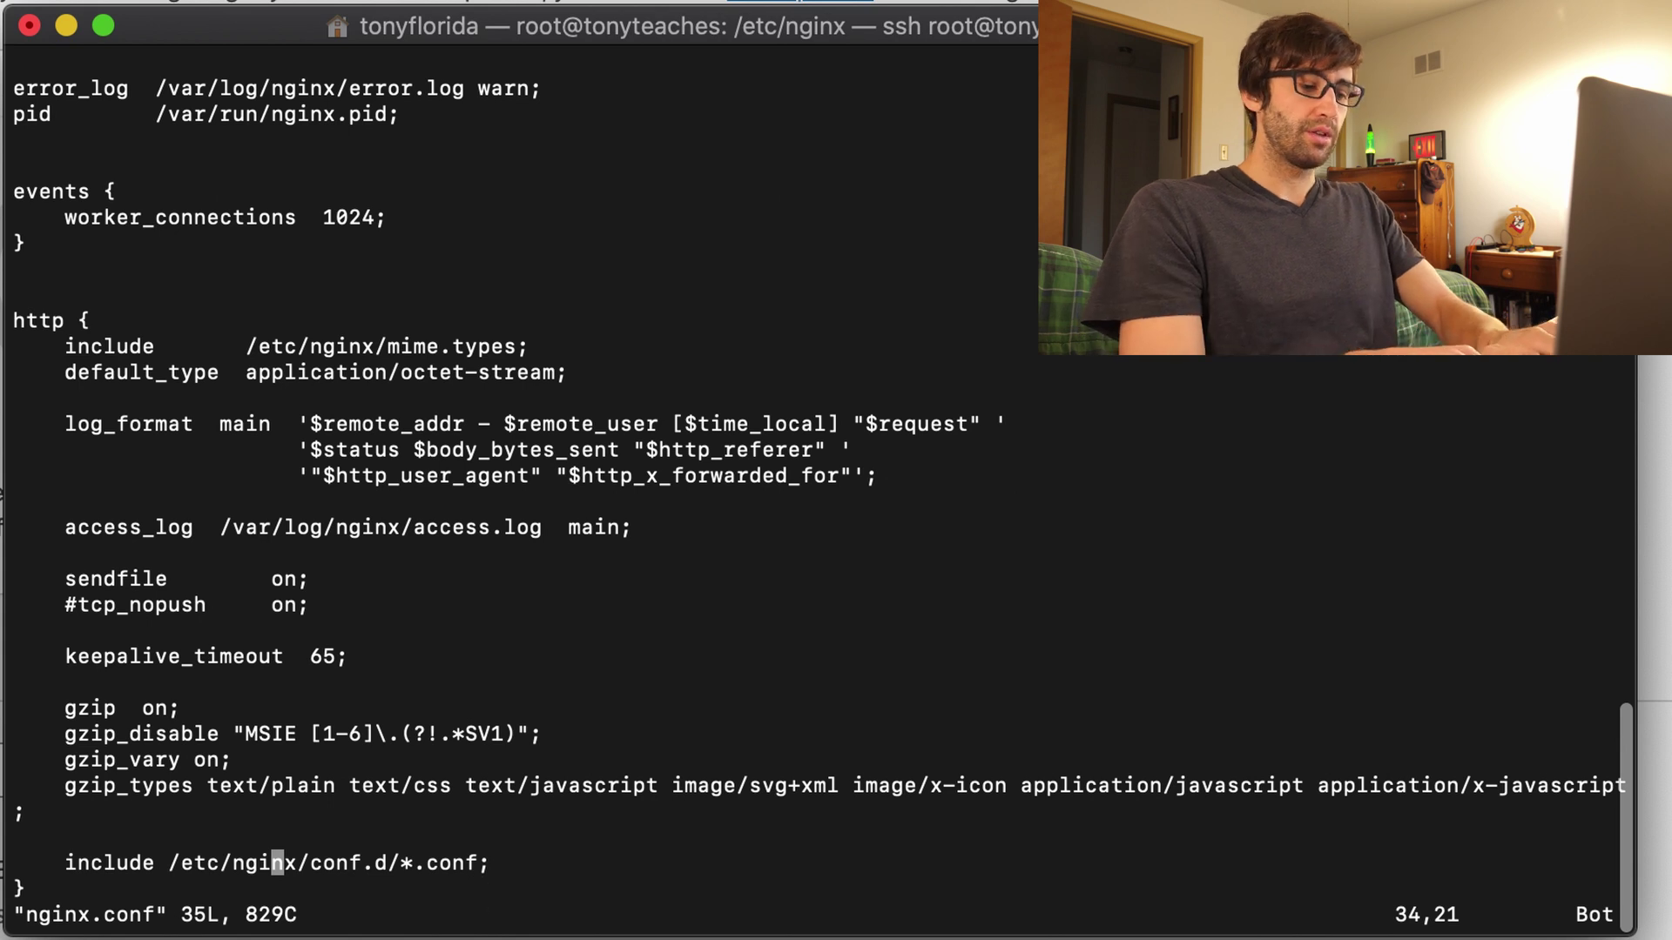
pyautogui.write(':q')
pyautogui.press('Return')
# Change into the conf.d directory and list its configuration files.
pyautogui.write('cd')
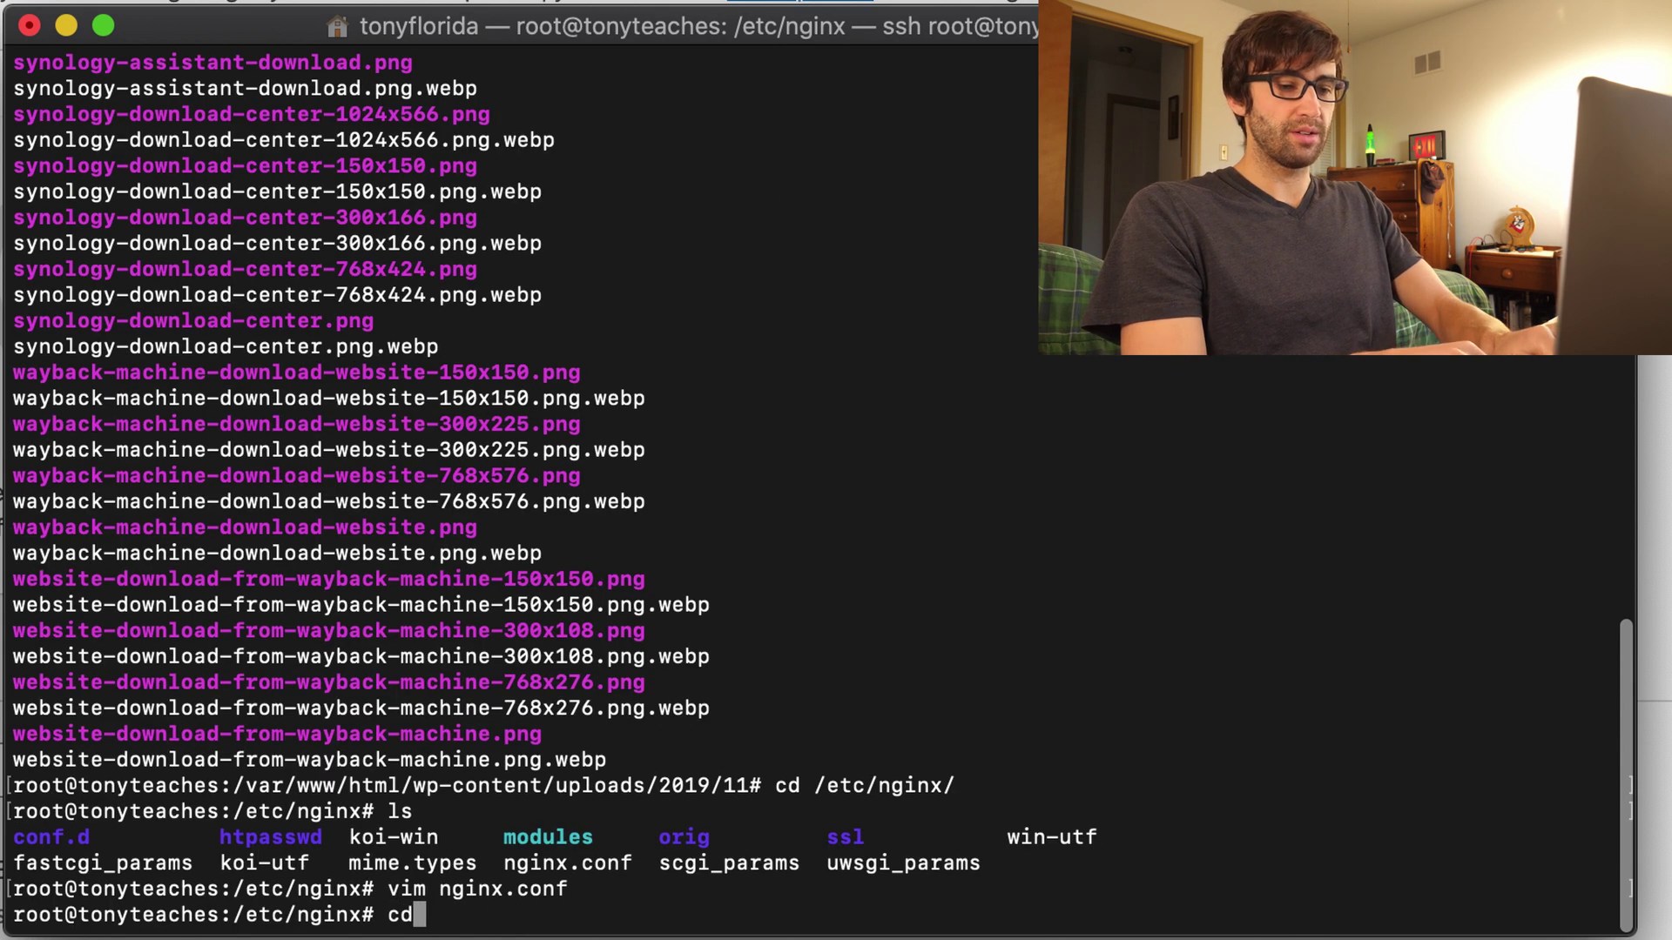
pyautogui.write(' co')
pyautogui.press('Tab')
pyautogui.press('Return')
pyautogui.write('ls')
pyautogui.press('Return')
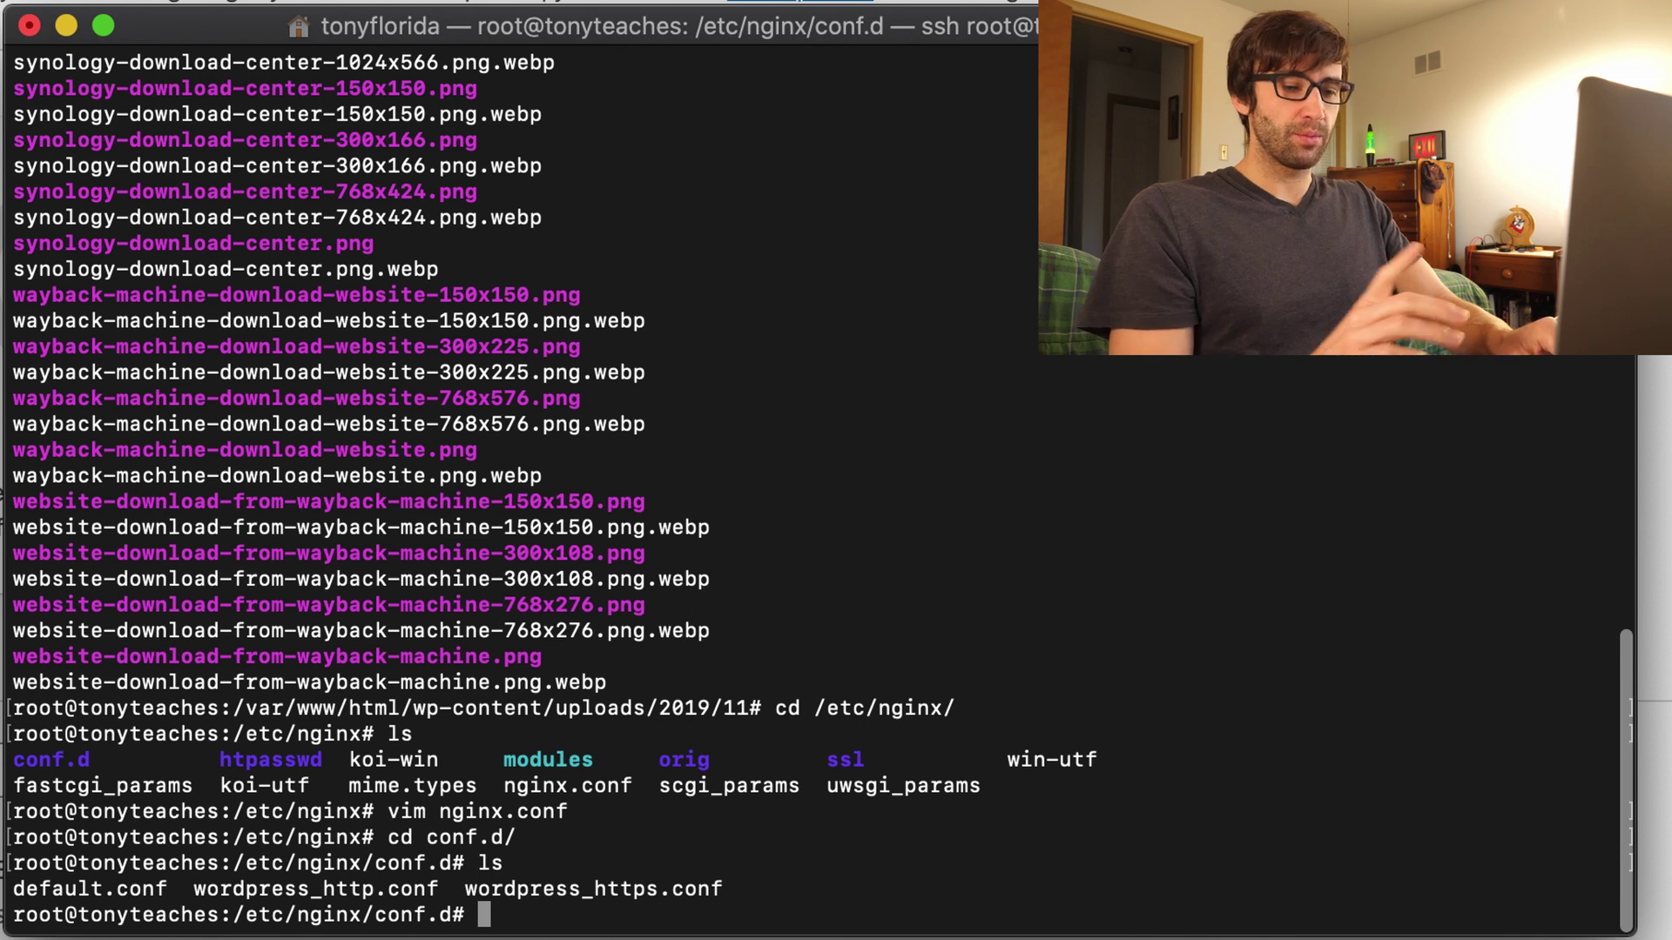
# Open wordpress_https.conf in vim.
pyautogui.write('vim wo')
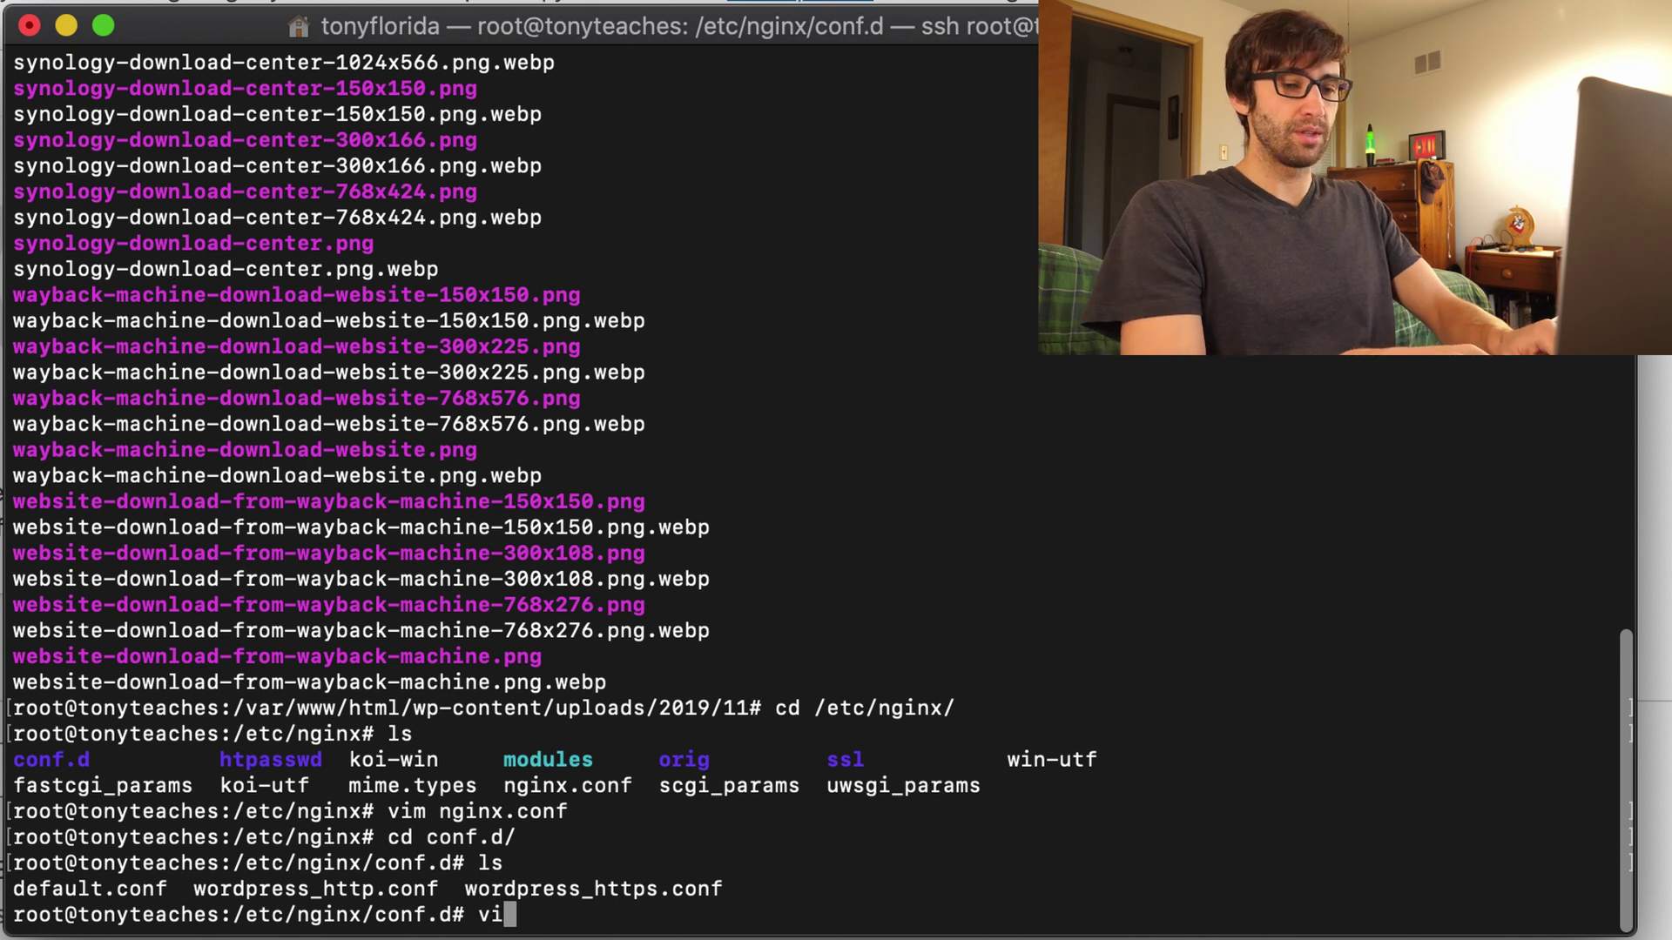
pyautogui.press('Tab')
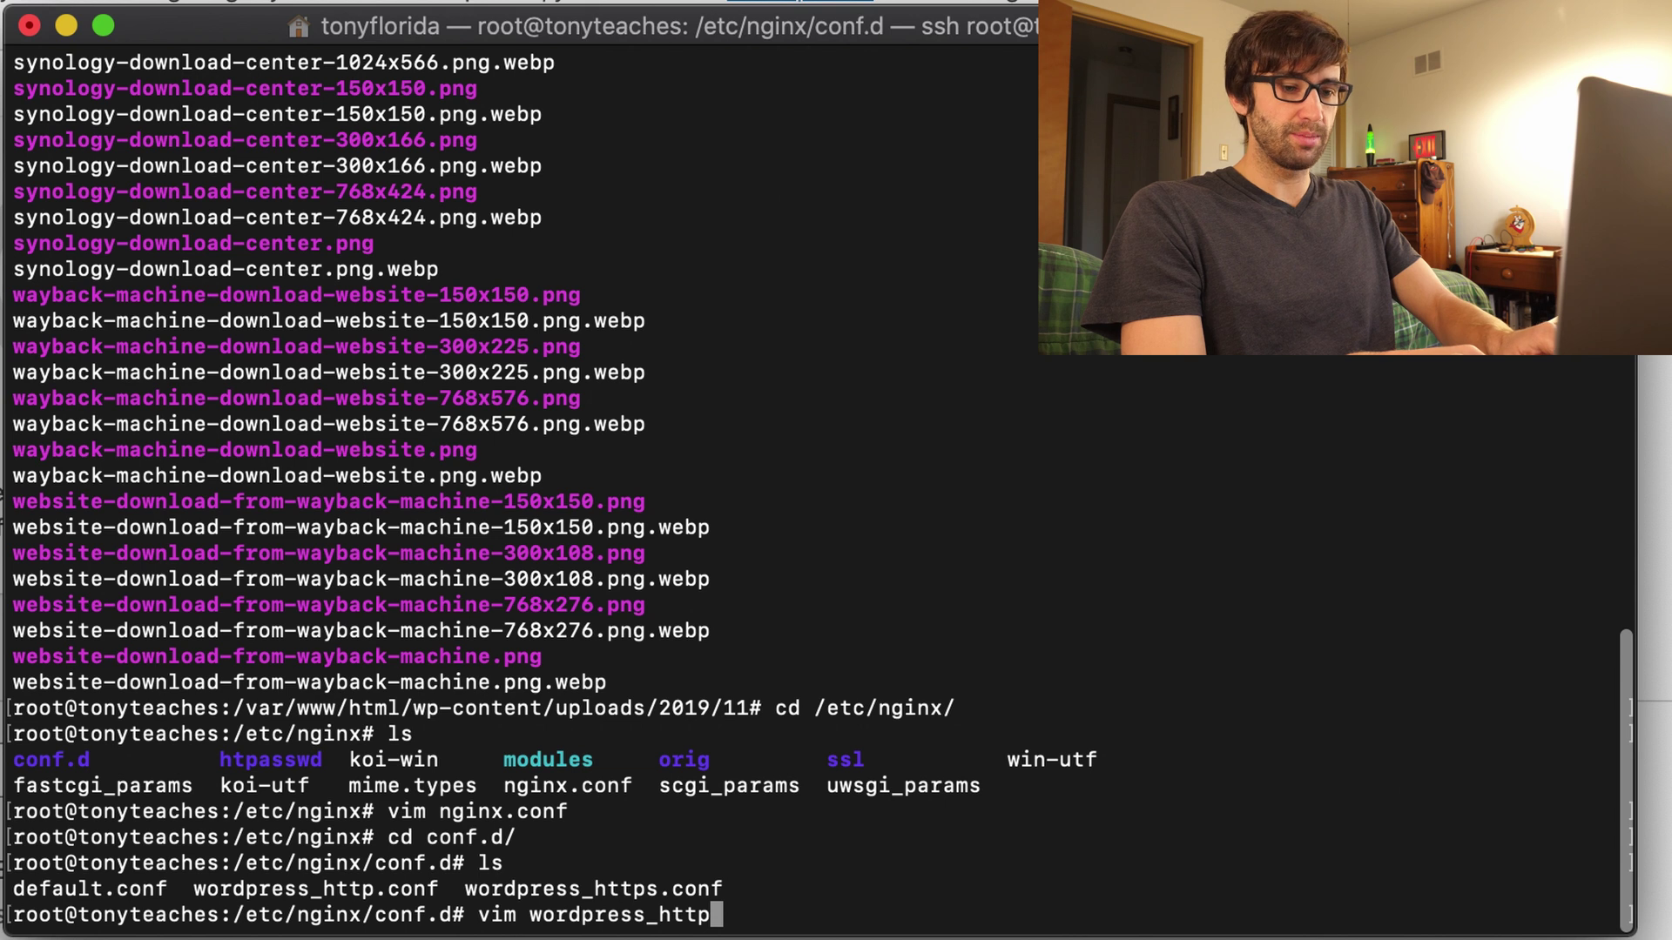
pyautogui.write('s')
pyautogui.press('Tab')
pyautogui.press('Return')
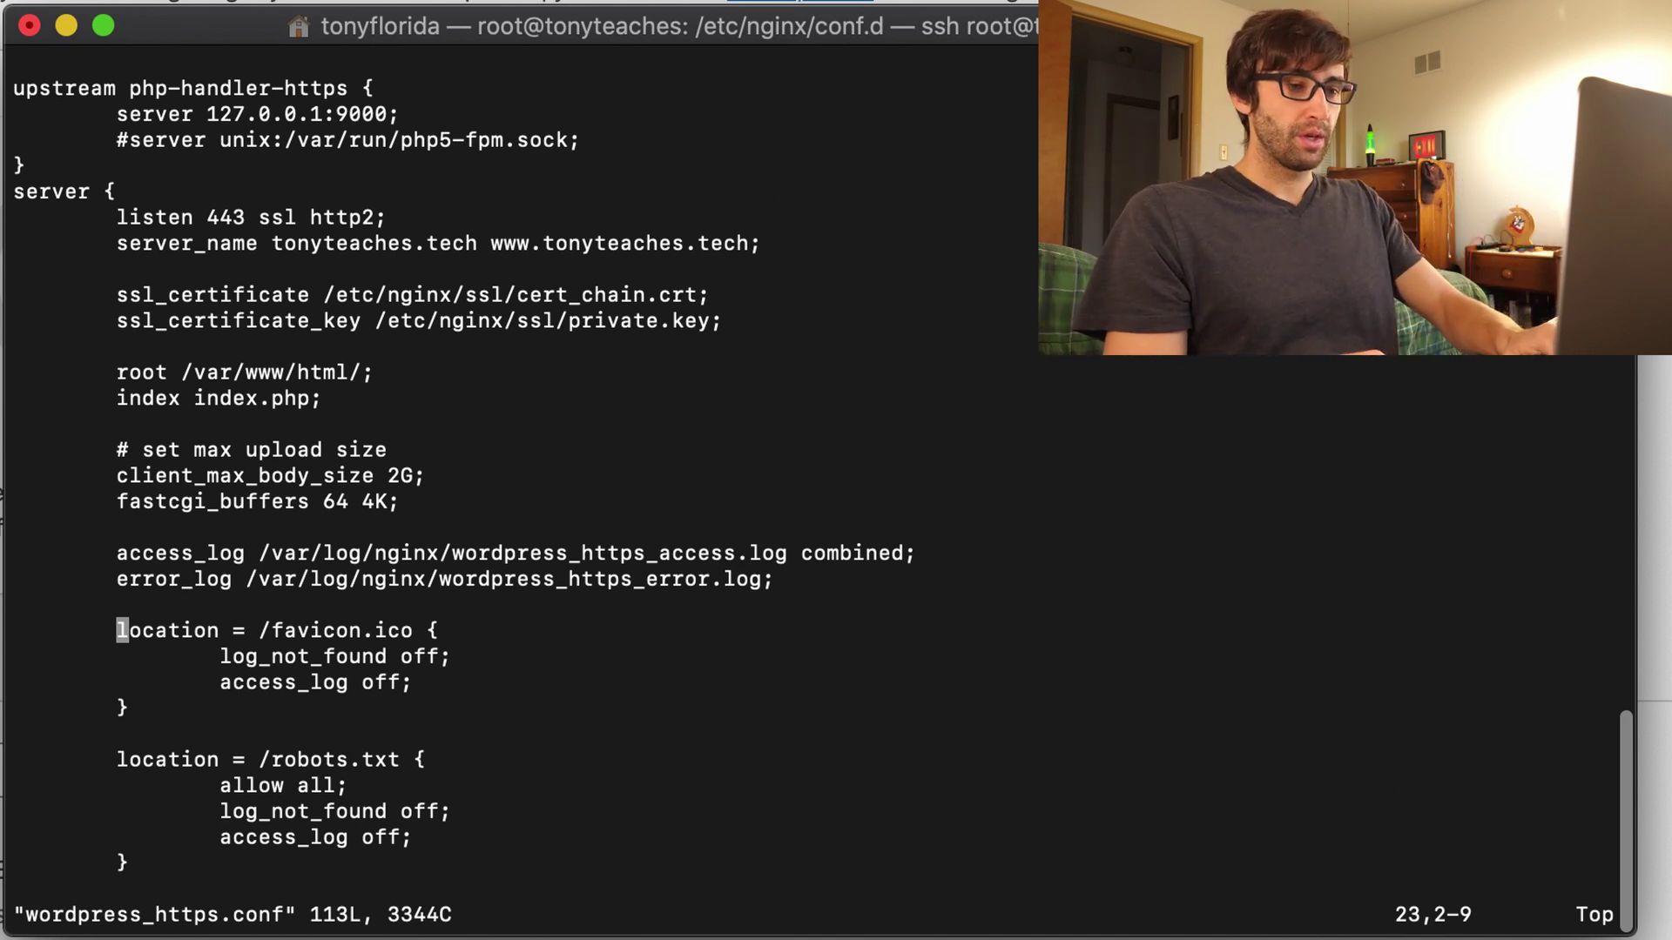
# Paste the copied location block for serving png, jpg and jpeg as webp between the error_log directive and the favicon.ico location.
pyautogui.press('Up')
pyautogui.press('Up')
pyautogui.press('o')
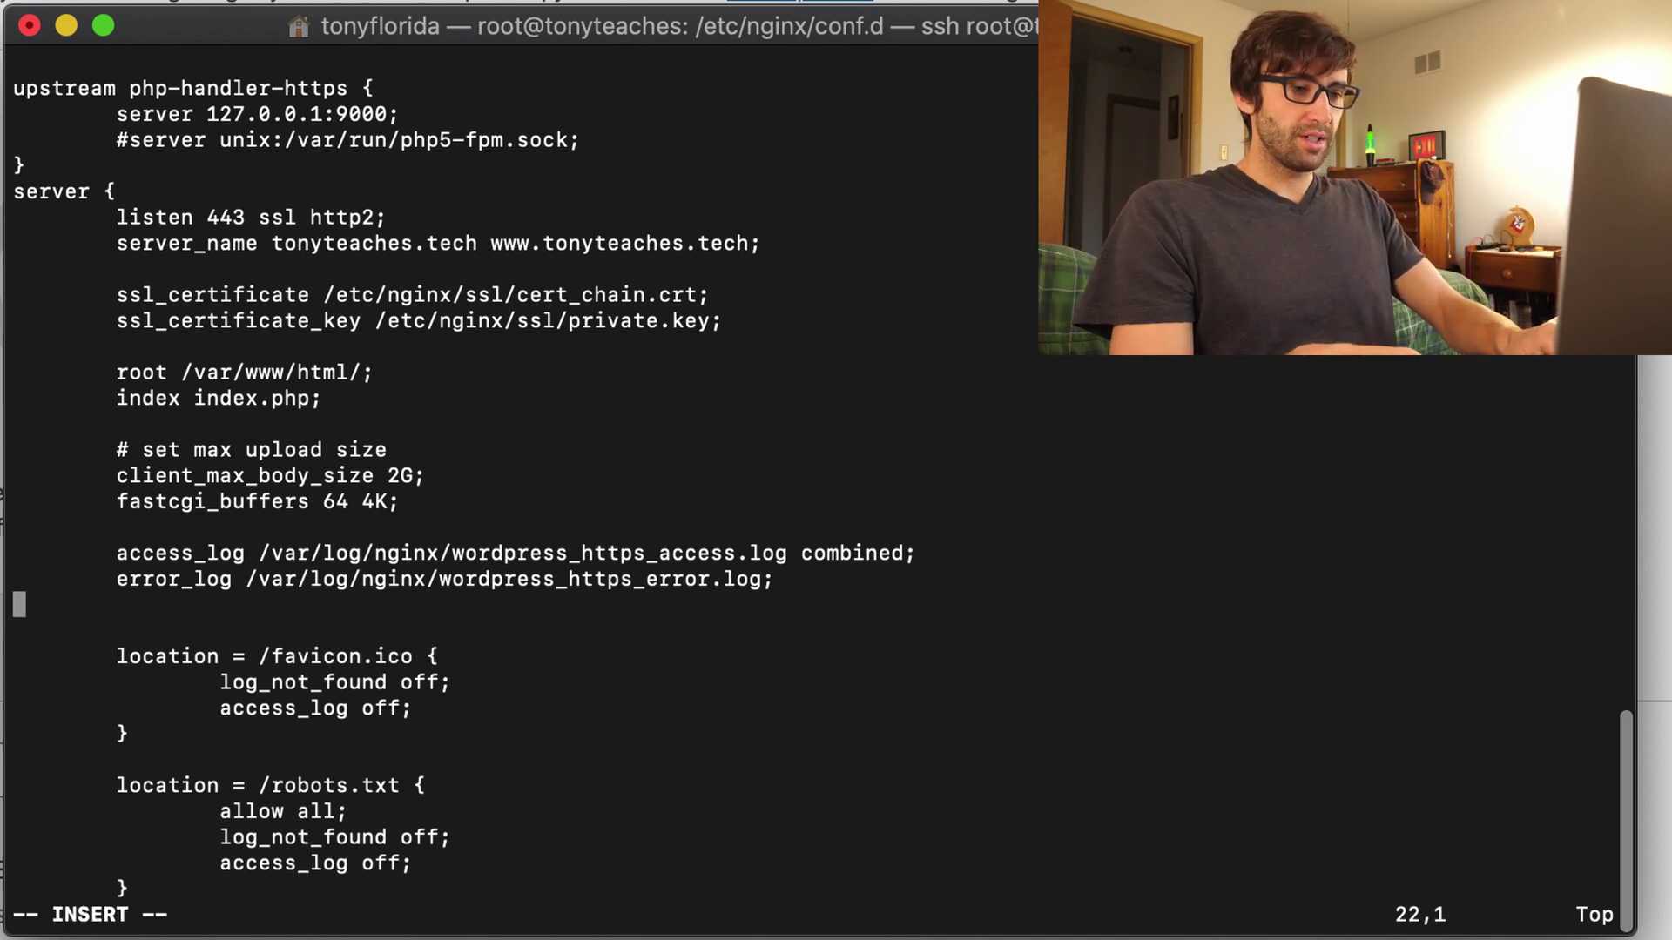
pyautogui.press('Return')
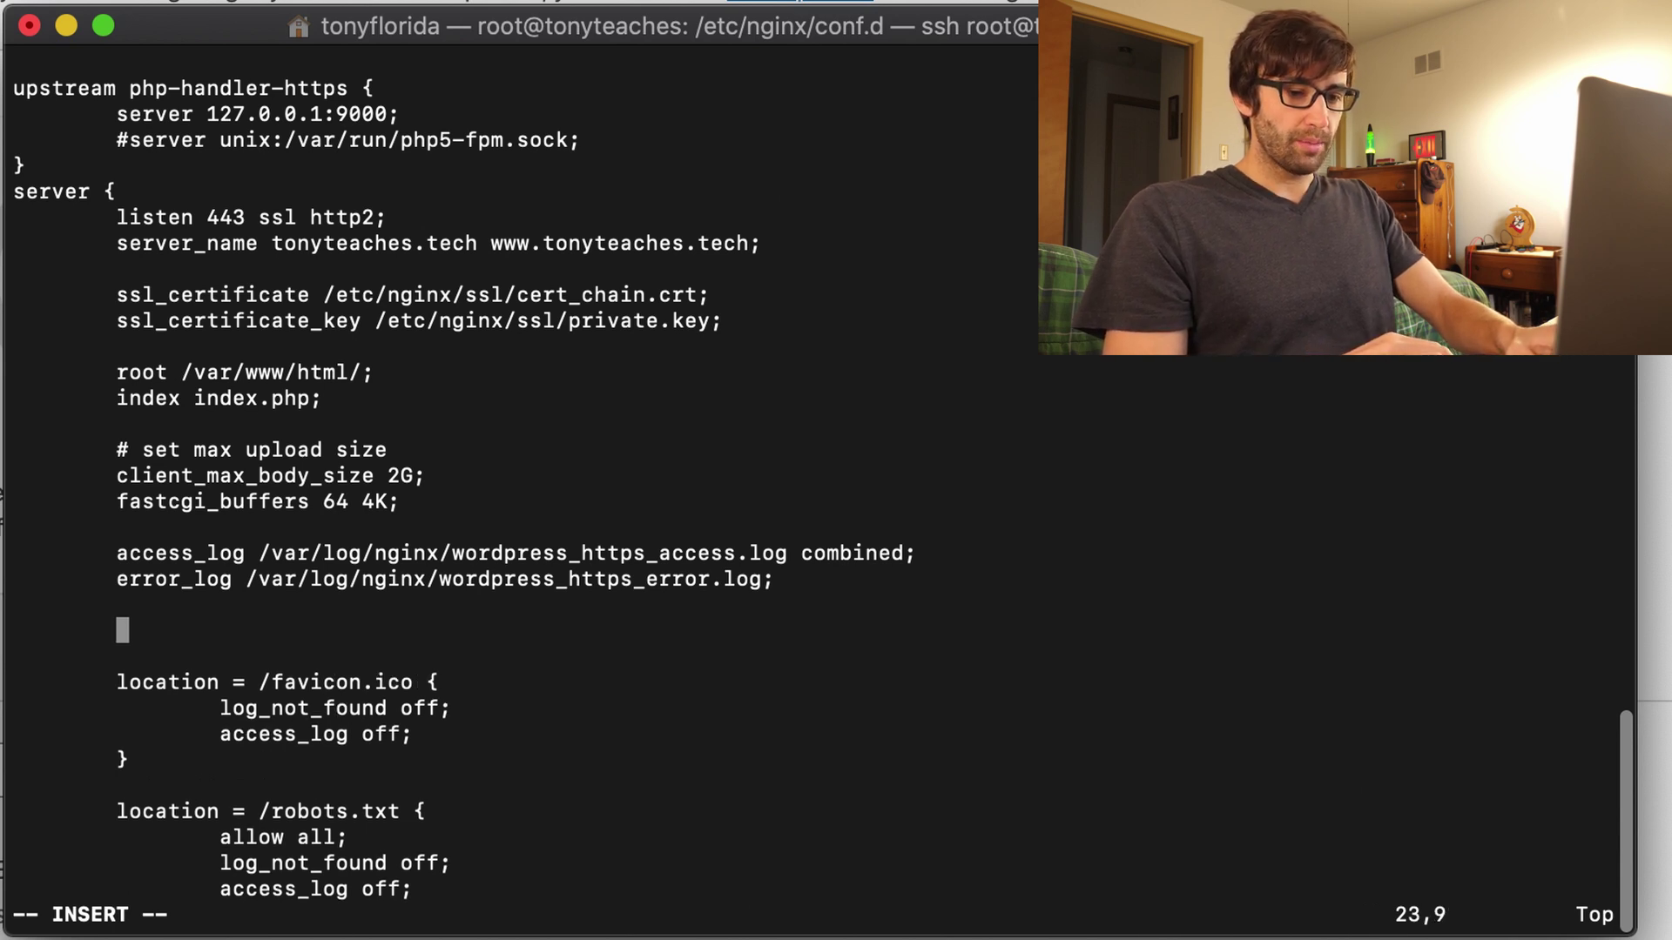
pyautogui.press('super+Tab')
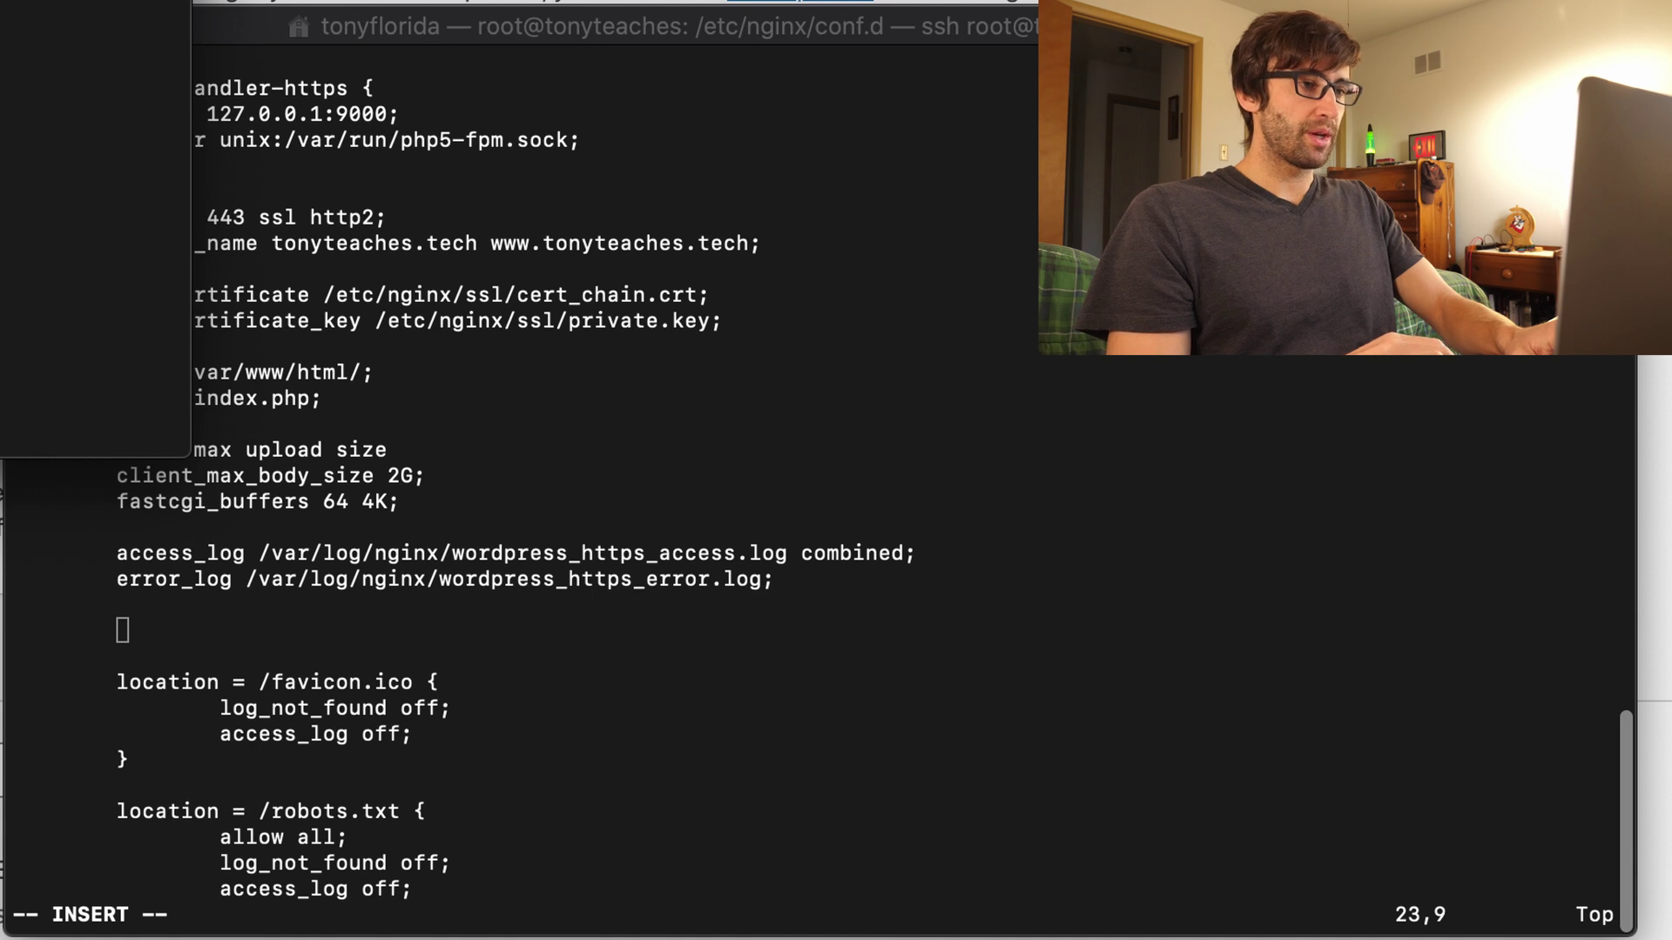
pyautogui.click(429, 533)
pyautogui.rightClick(339, 529)
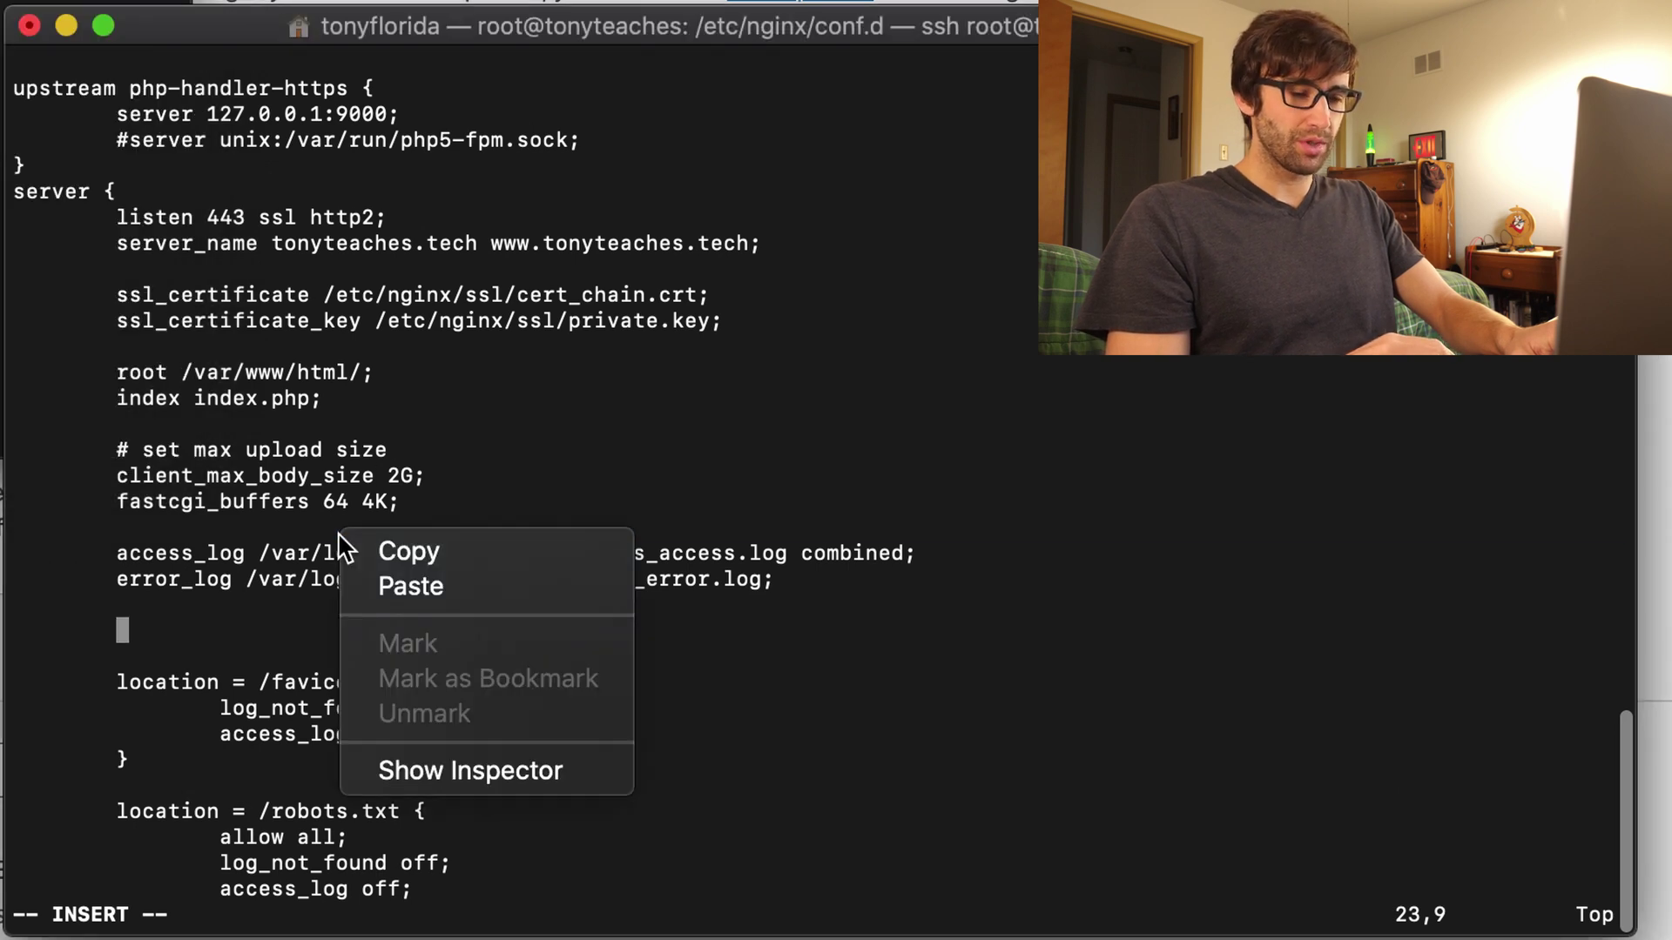
pyautogui.click(417, 587)
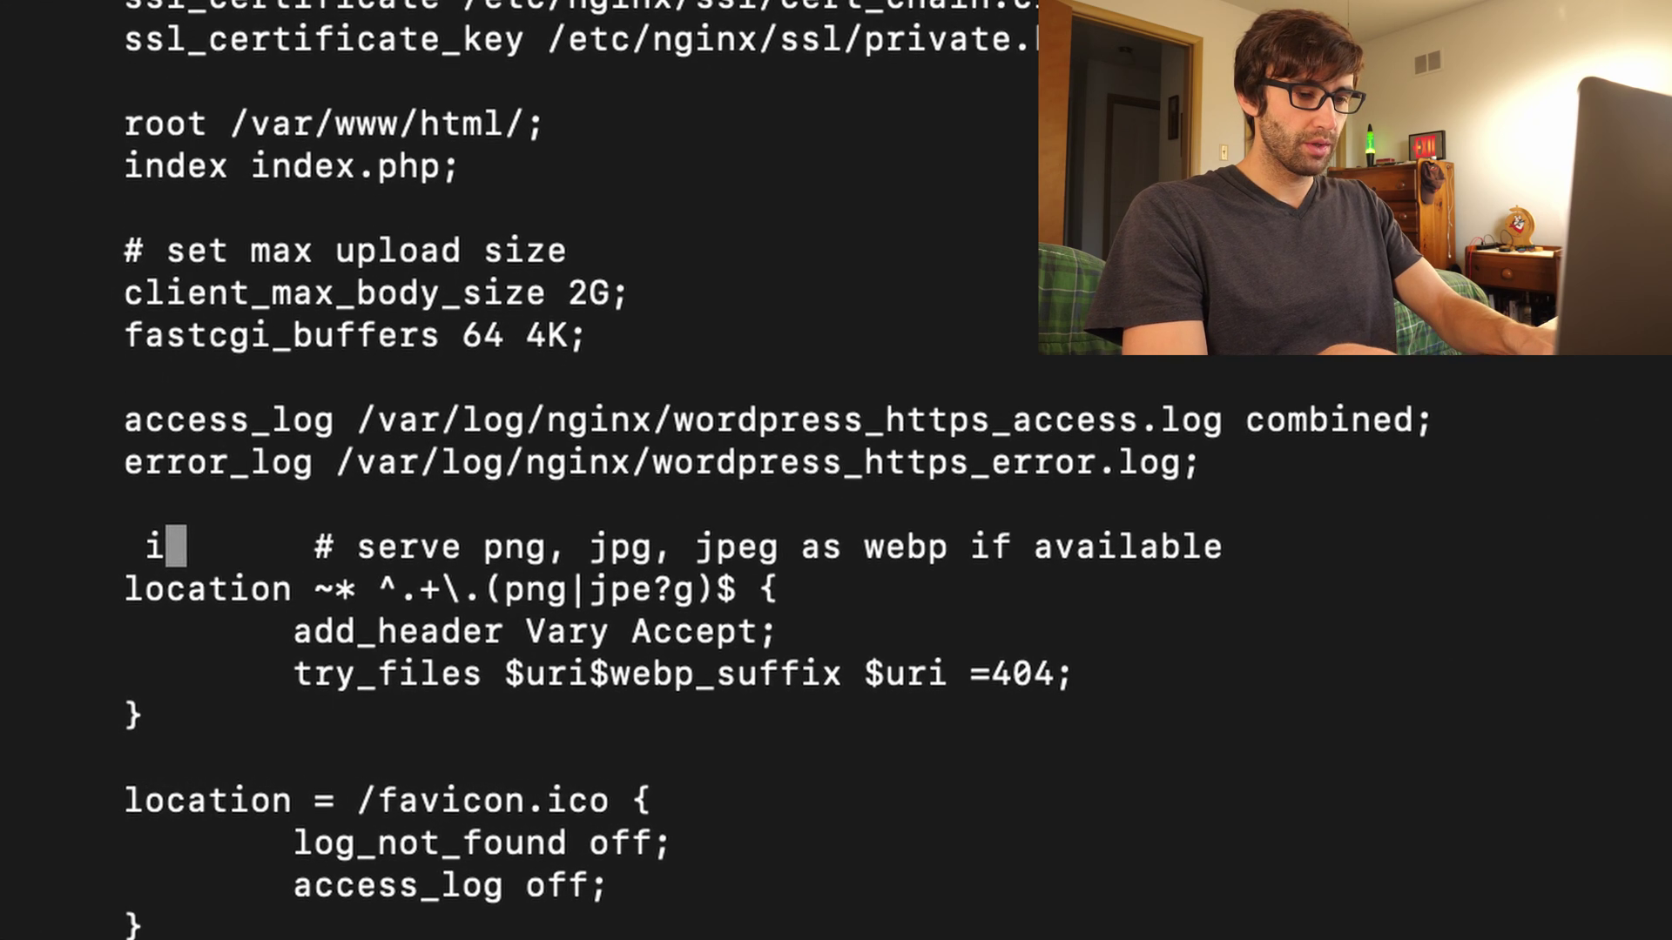
# Remove the stray characters and extra indentation before the "# serve png, jpg, jpeg as webp if available" comment.
pyautogui.press('BackSpace')
pyautogui.press('BackSpace')
pyautogui.press('Delete')
pyautogui.press('Delete')
pyautogui.press('Delete')
pyautogui.press('Delete')
pyautogui.press('Delete')
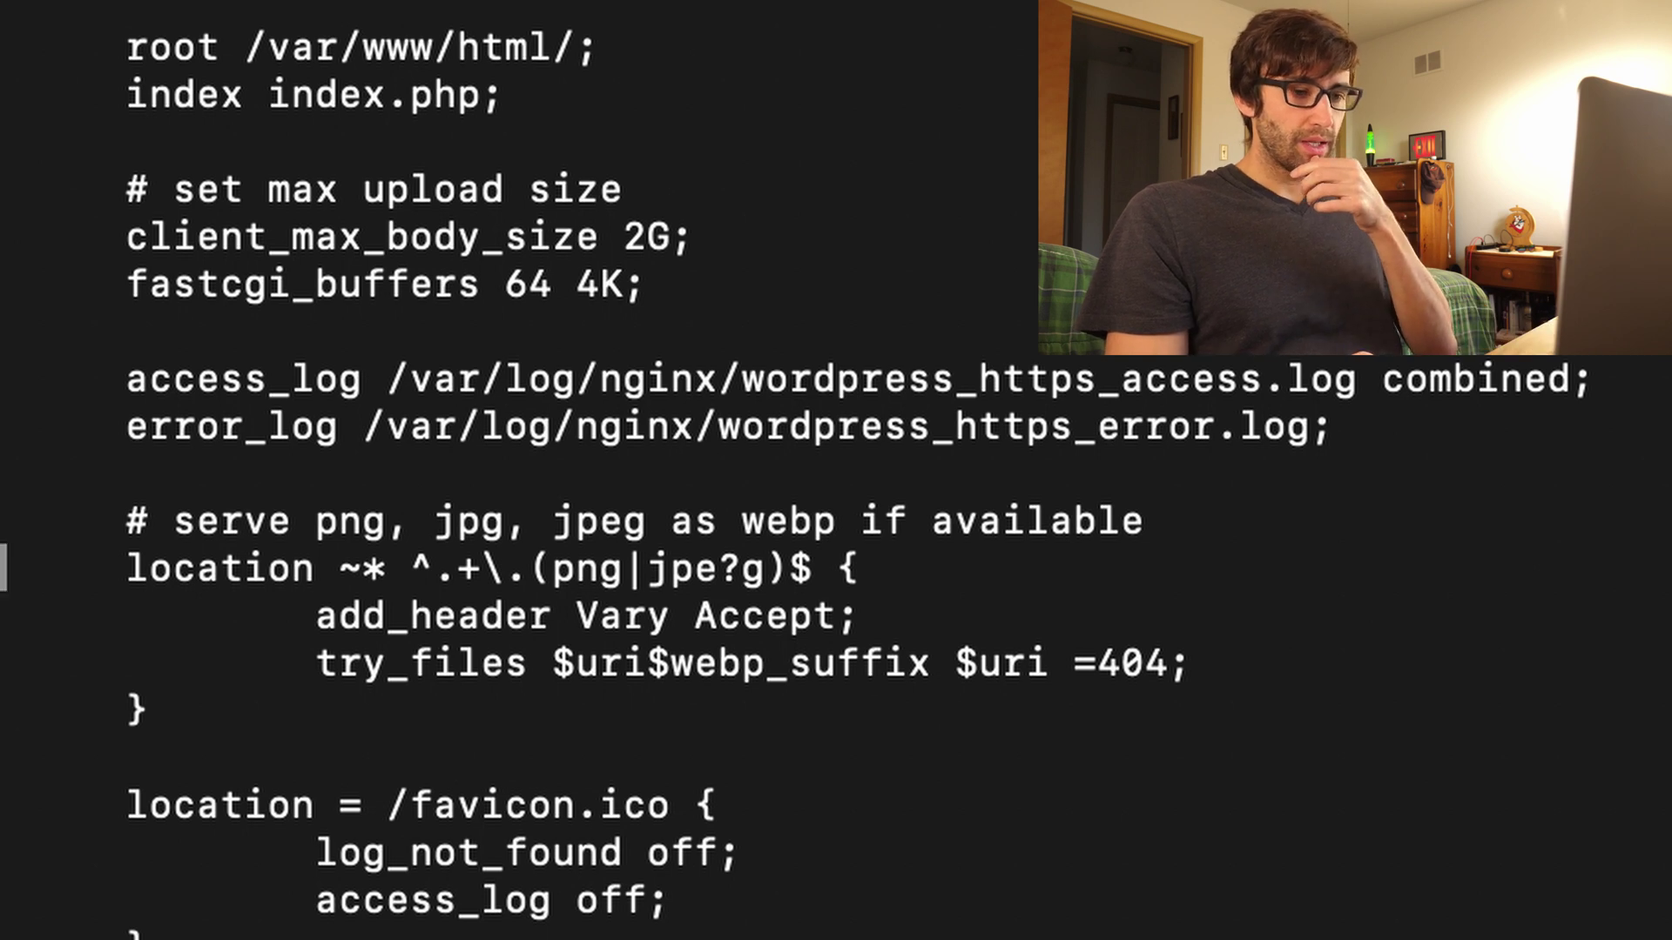
# Examine the regular expression in the new location line, covering the png, jpg and jpeg extensions.
pyautogui.press('Right')
pyautogui.press('Right')
pyautogui.press('Right')
pyautogui.press('Right')
pyautogui.press('Right')
pyautogui.press('Right')
pyautogui.press('Right')
pyautogui.press('Right')
pyautogui.press('Right')
pyautogui.press('Right')
pyautogui.press('Right')
pyautogui.press('Right')
pyautogui.press('Right')
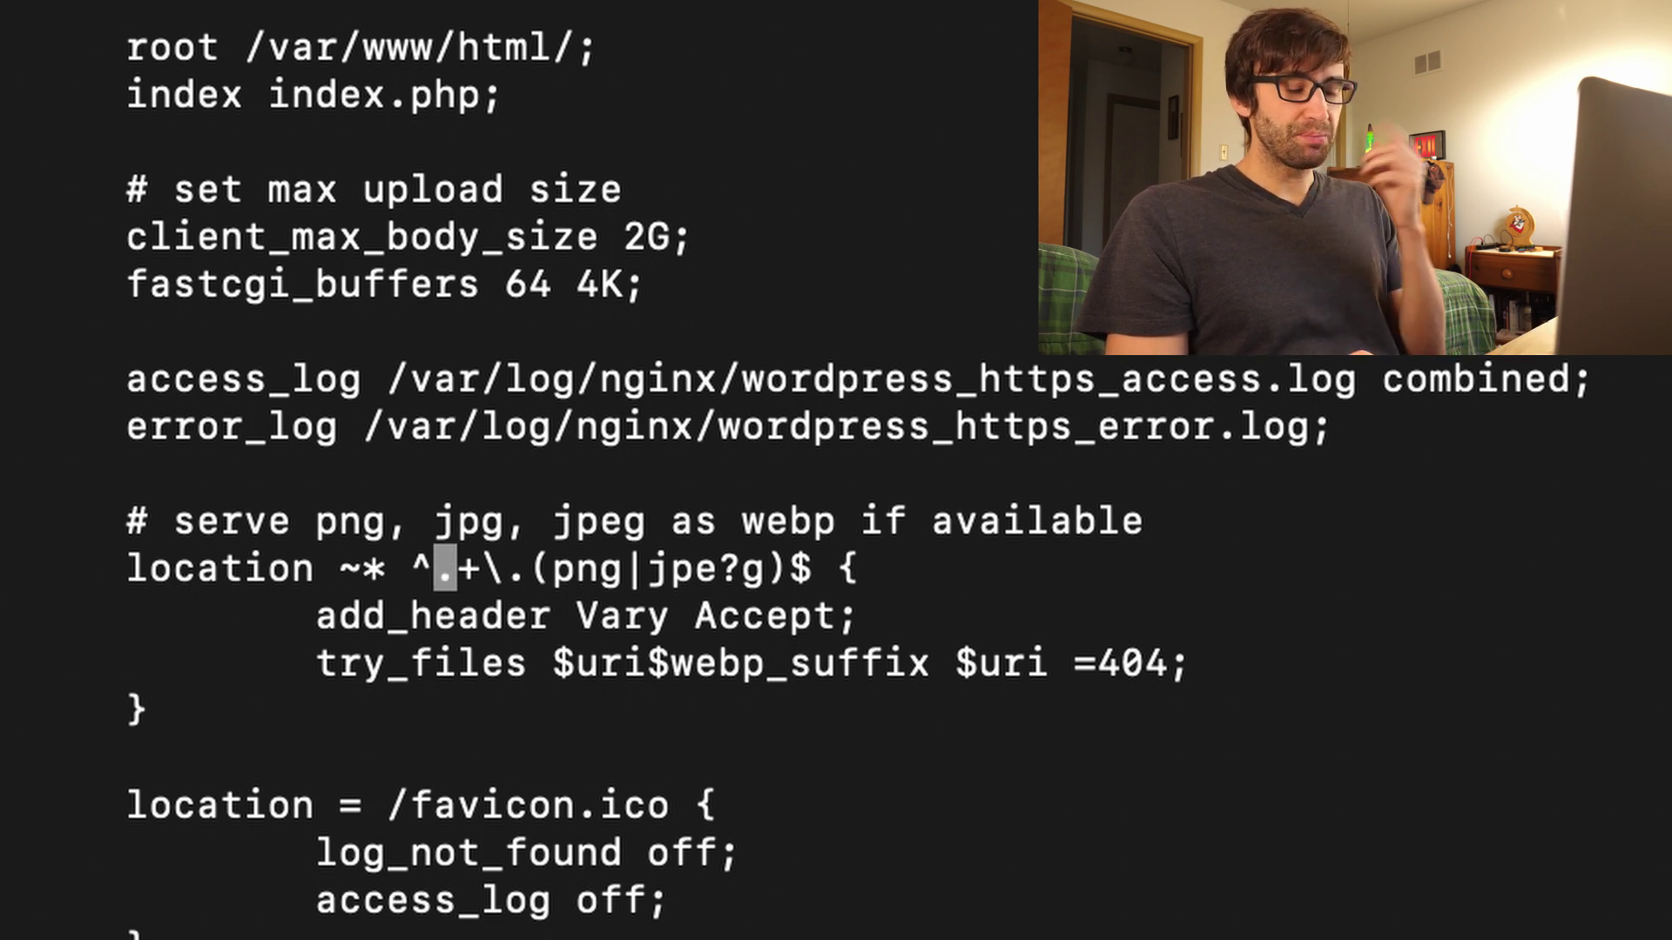
pyautogui.press('Right')
pyautogui.press('Right')
pyautogui.press('Right')
pyautogui.press('Right')
pyautogui.press('Right')
pyautogui.press('Right')
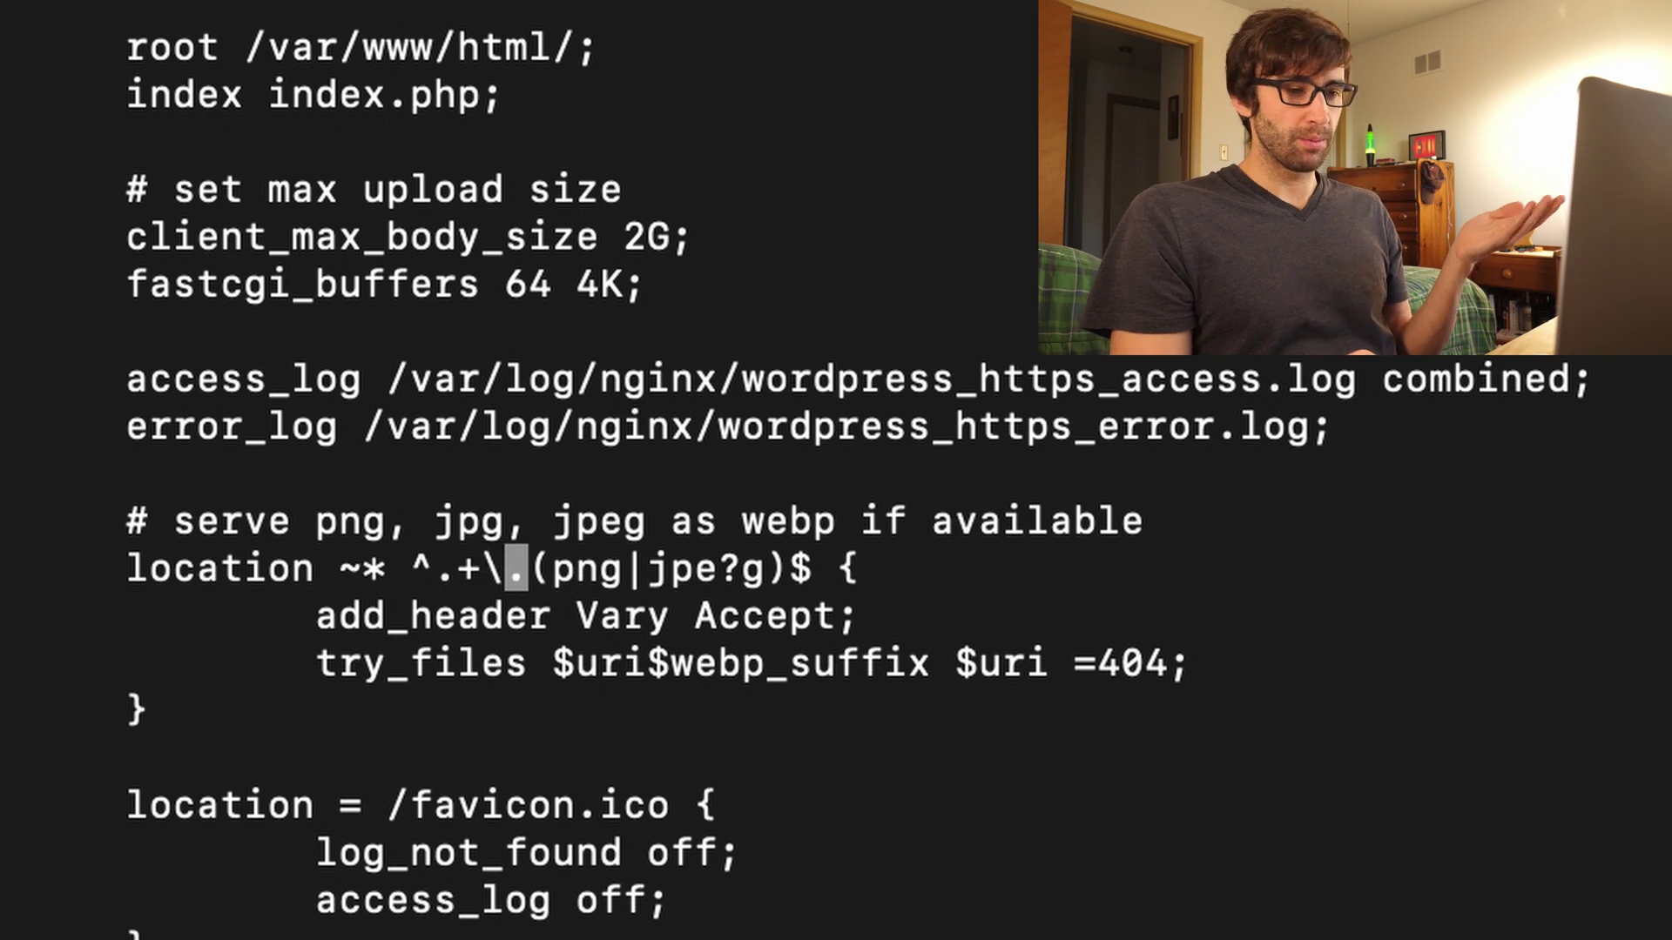
pyautogui.press('Right')
pyautogui.press('Right')
pyautogui.press('Right')
pyautogui.press('Right')
pyautogui.press('Right')
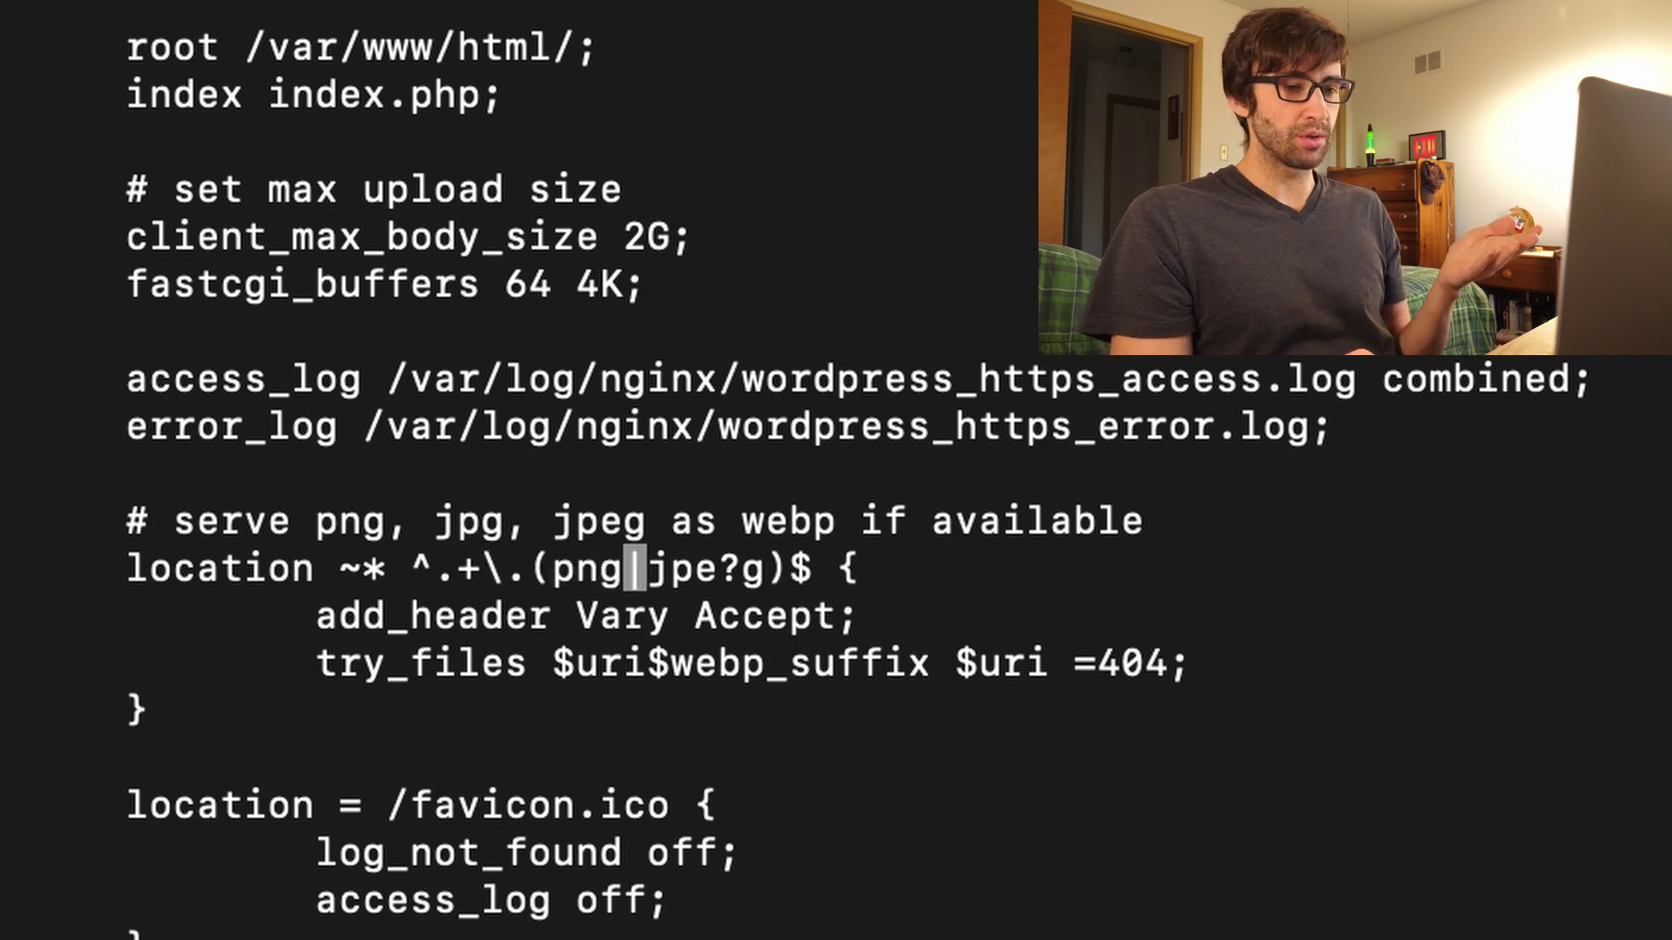
pyautogui.press('Right')
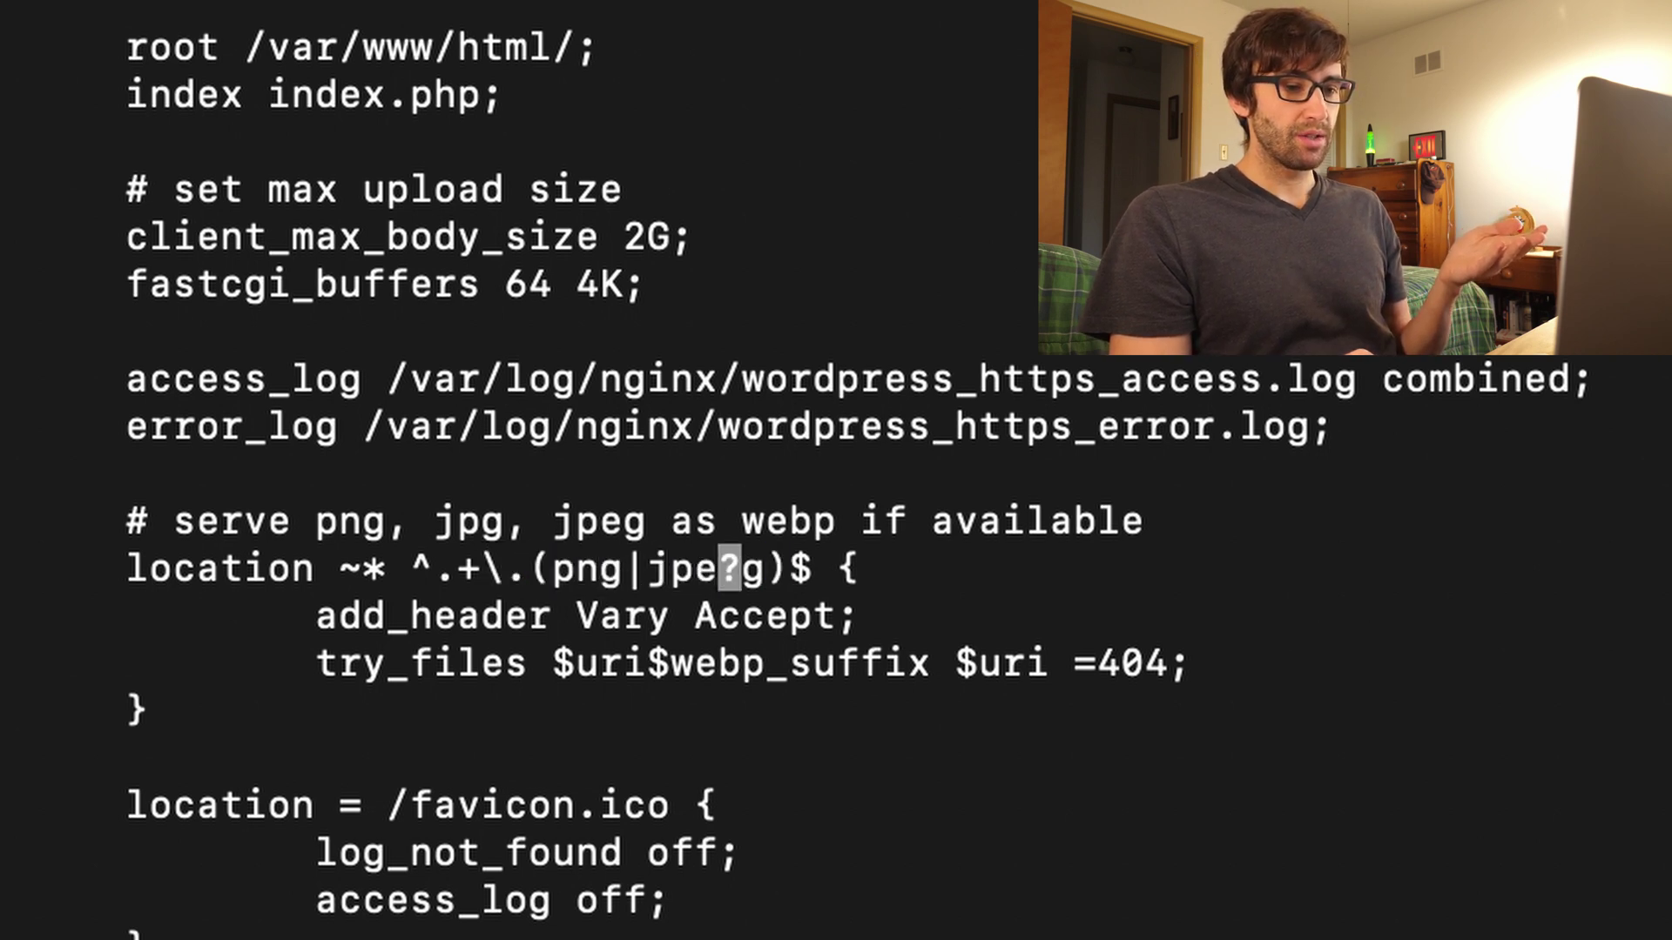
pyautogui.press('Left')
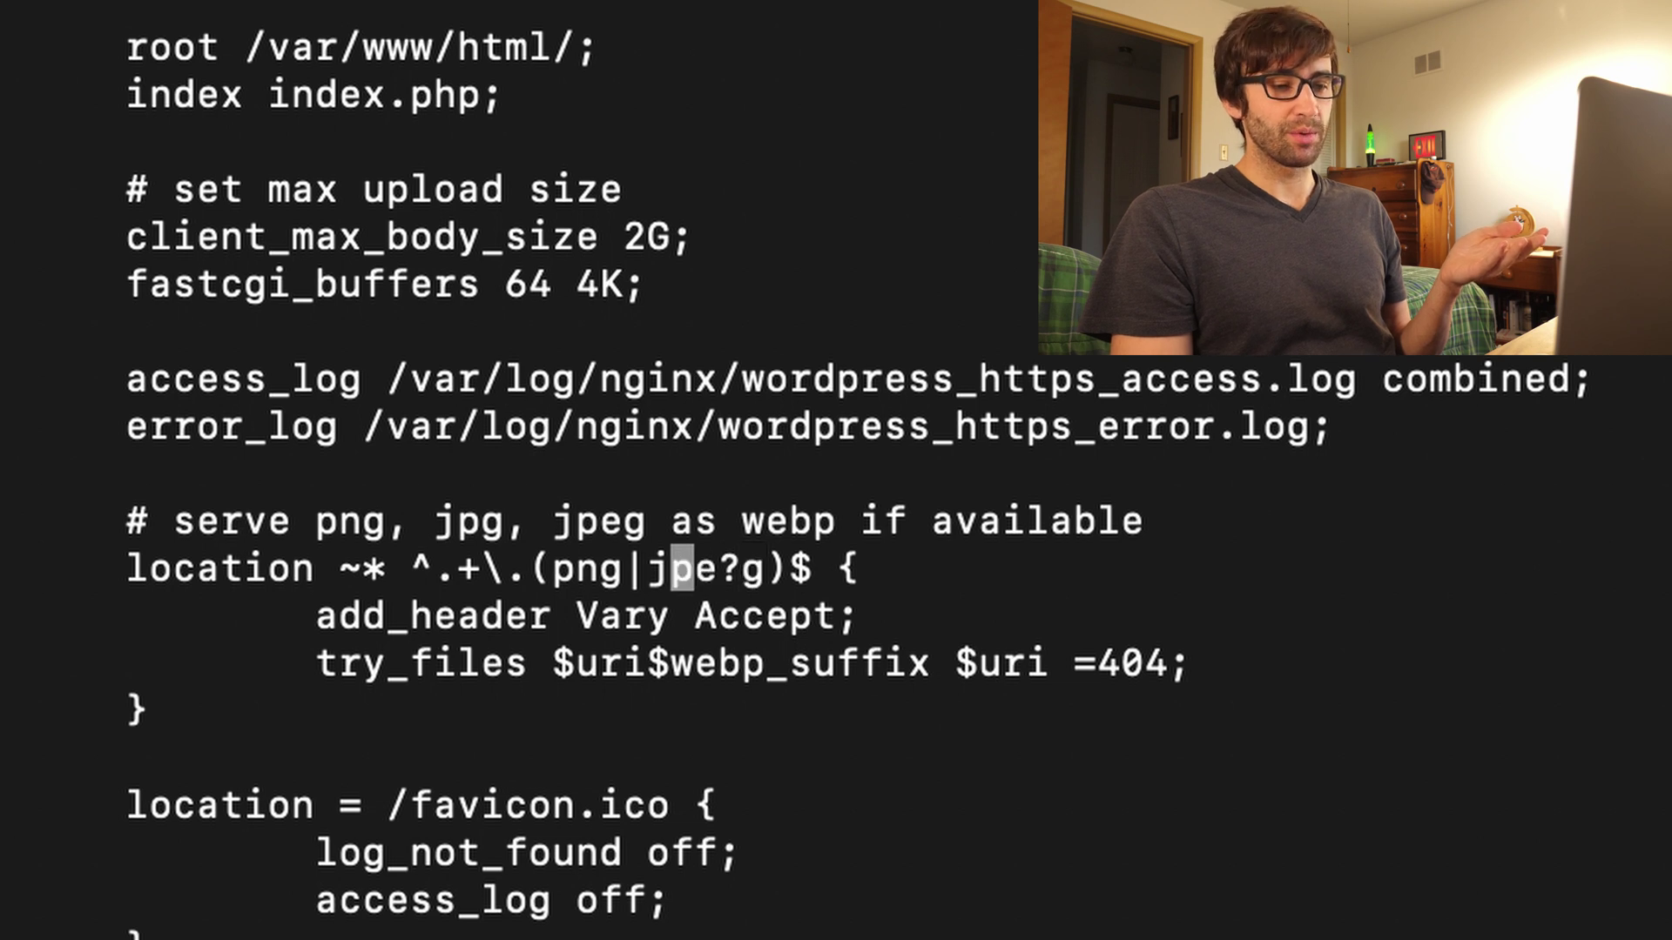
pyautogui.press('Right')
pyautogui.press('Right')
pyautogui.press('Right')
pyautogui.press('Right')
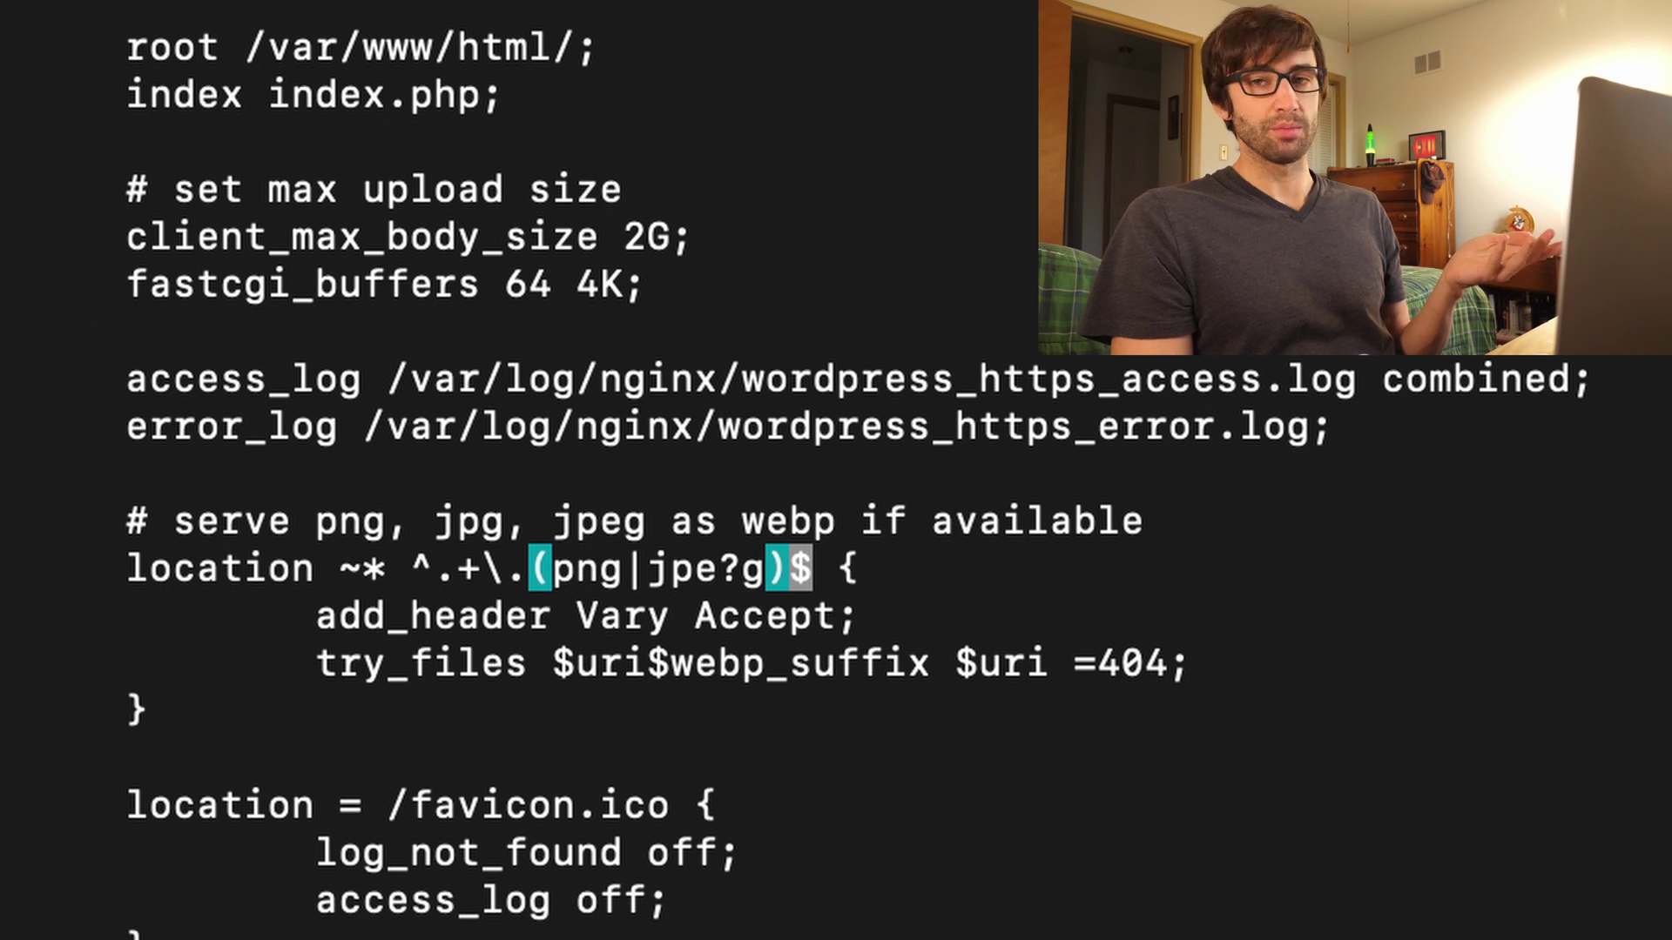
# Examine the add_header Vary Accept line and the $uri$webp_suffix argument of the try_files line in the new block.
pyautogui.press('Down')
pyautogui.press('Down')
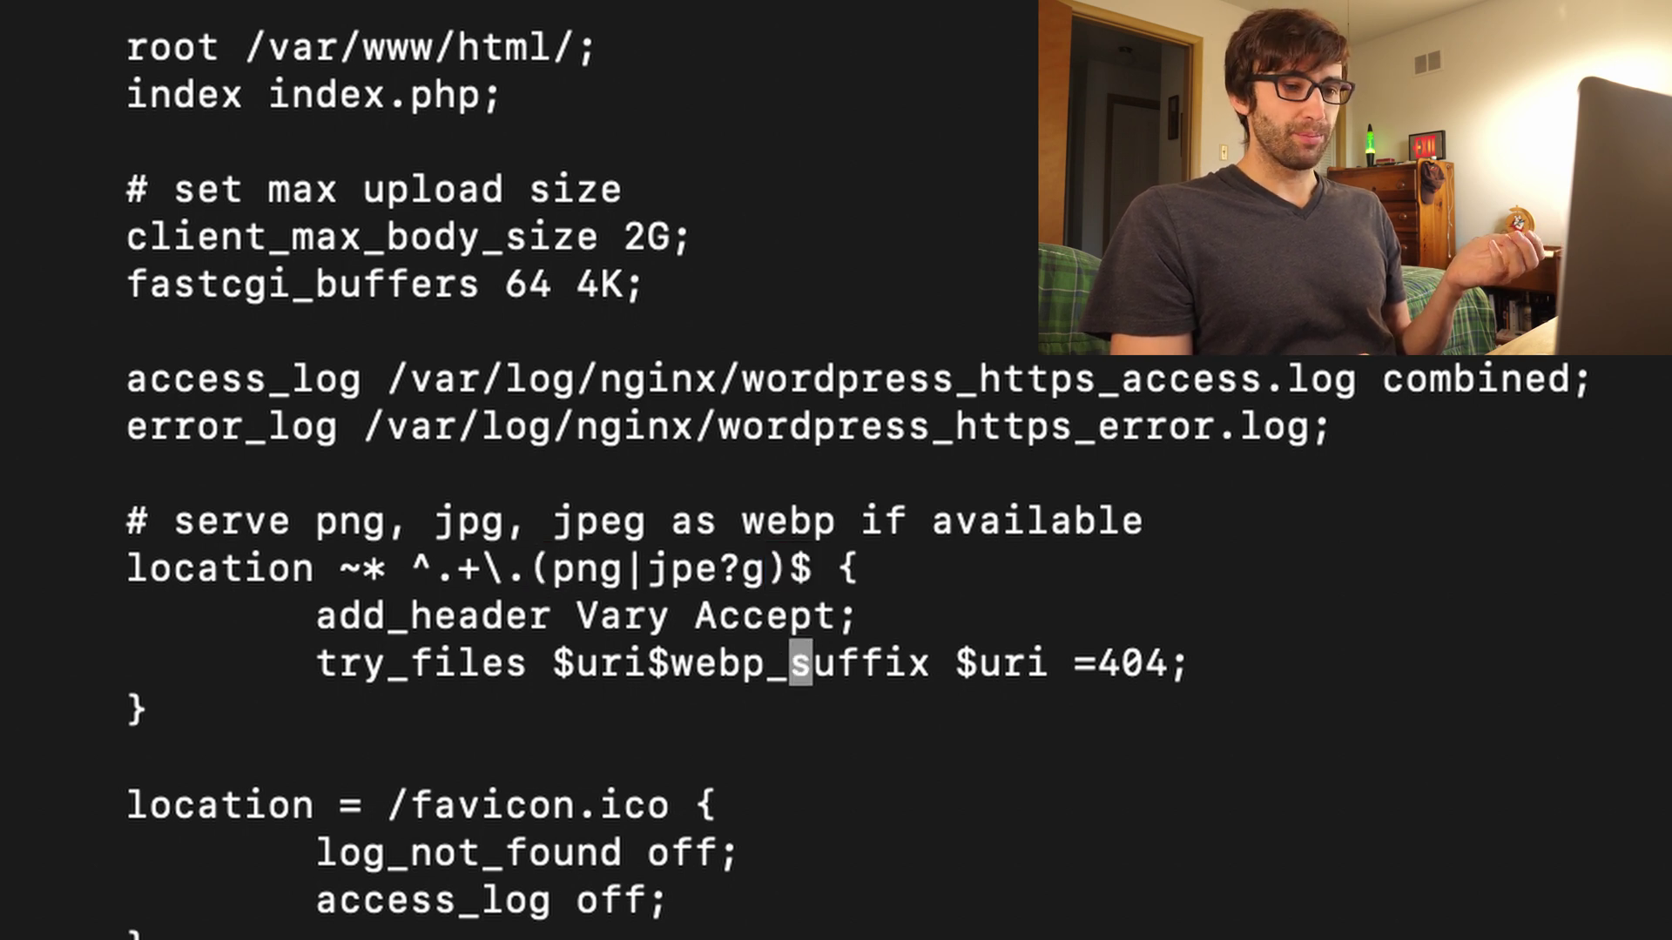
pyautogui.press('Up')
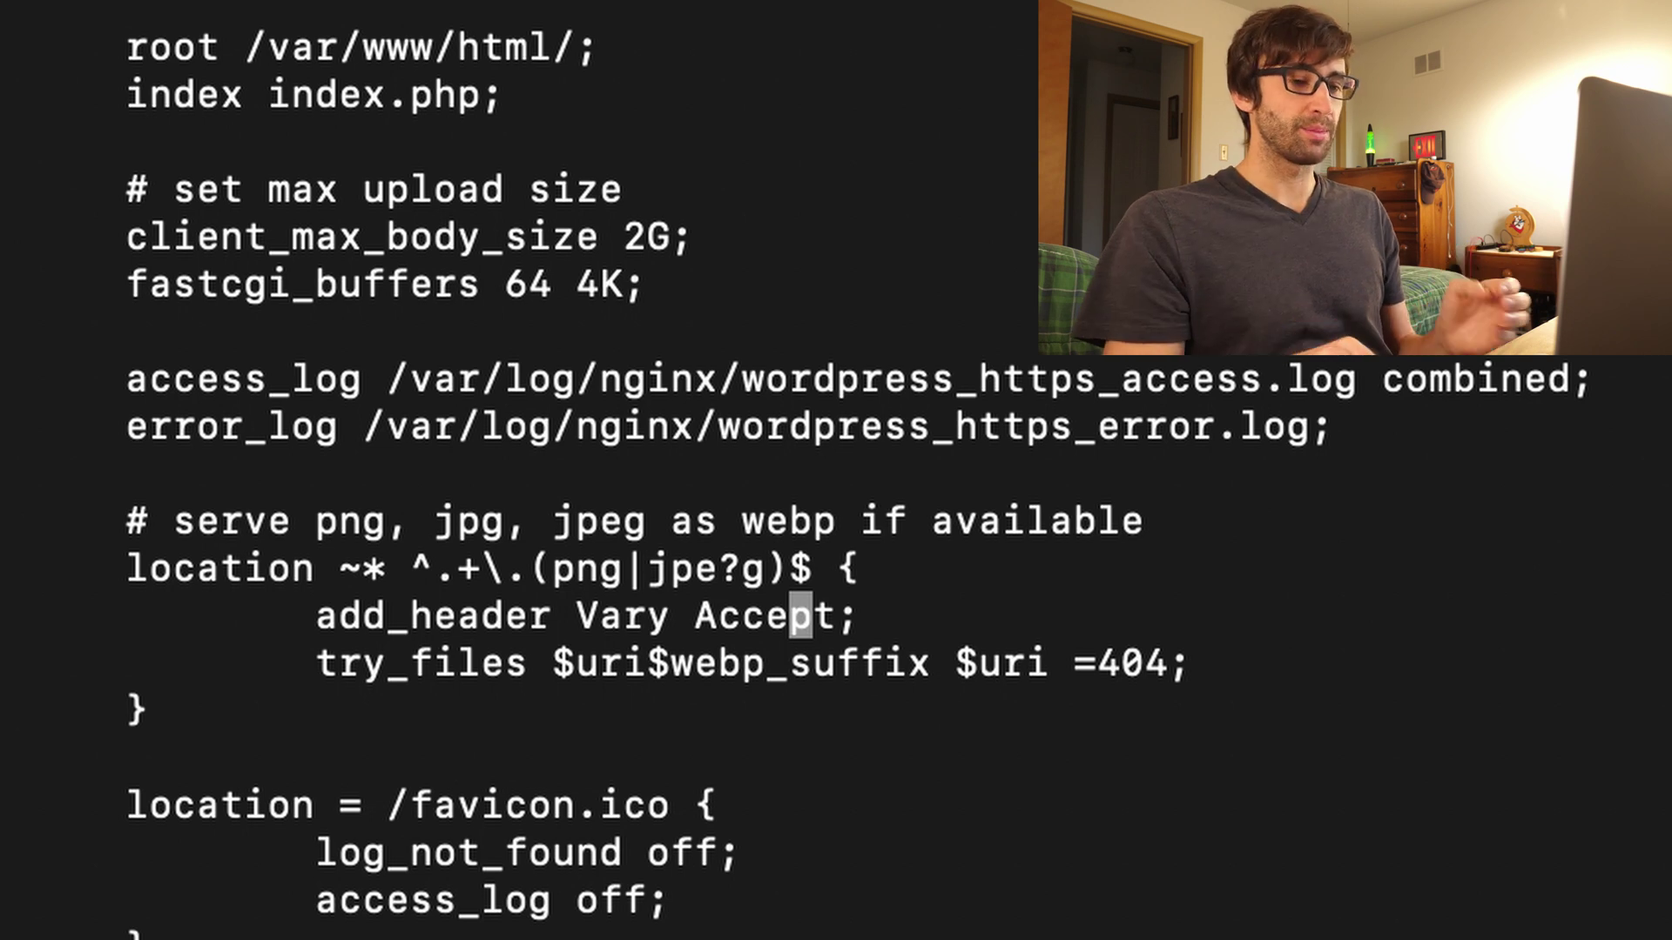
pyautogui.click(801, 663)
pyautogui.click(776, 663)
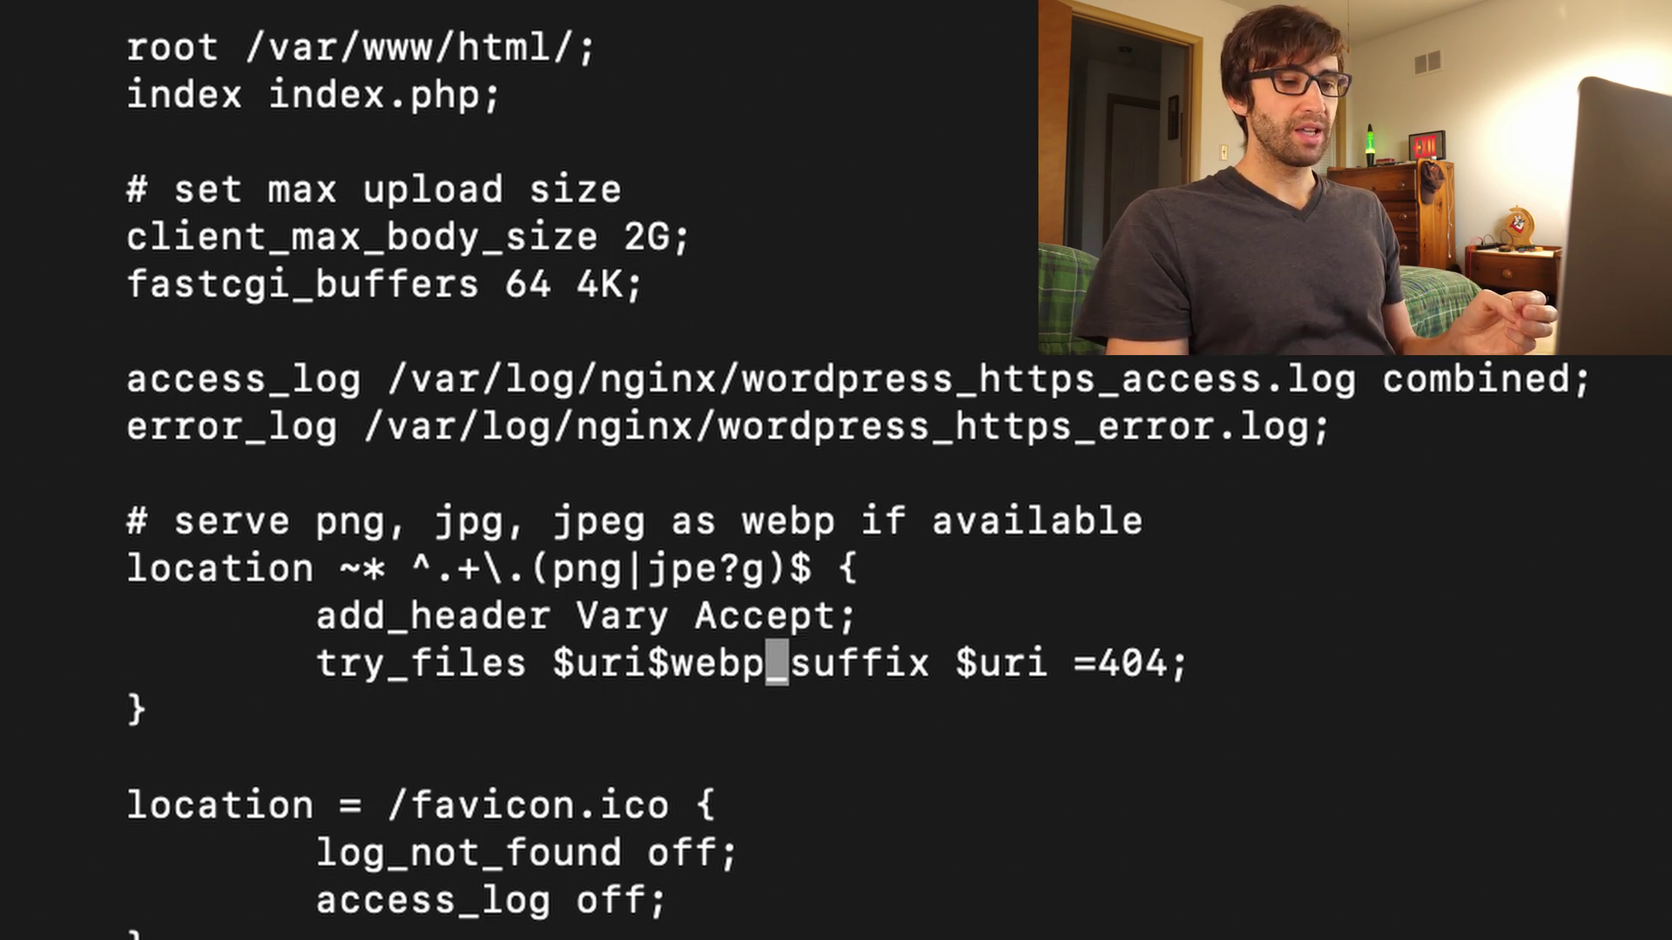
pyautogui.press('Left')
pyautogui.press('Left')
pyautogui.press('Left')
pyautogui.press('Left')
pyautogui.press('Left')
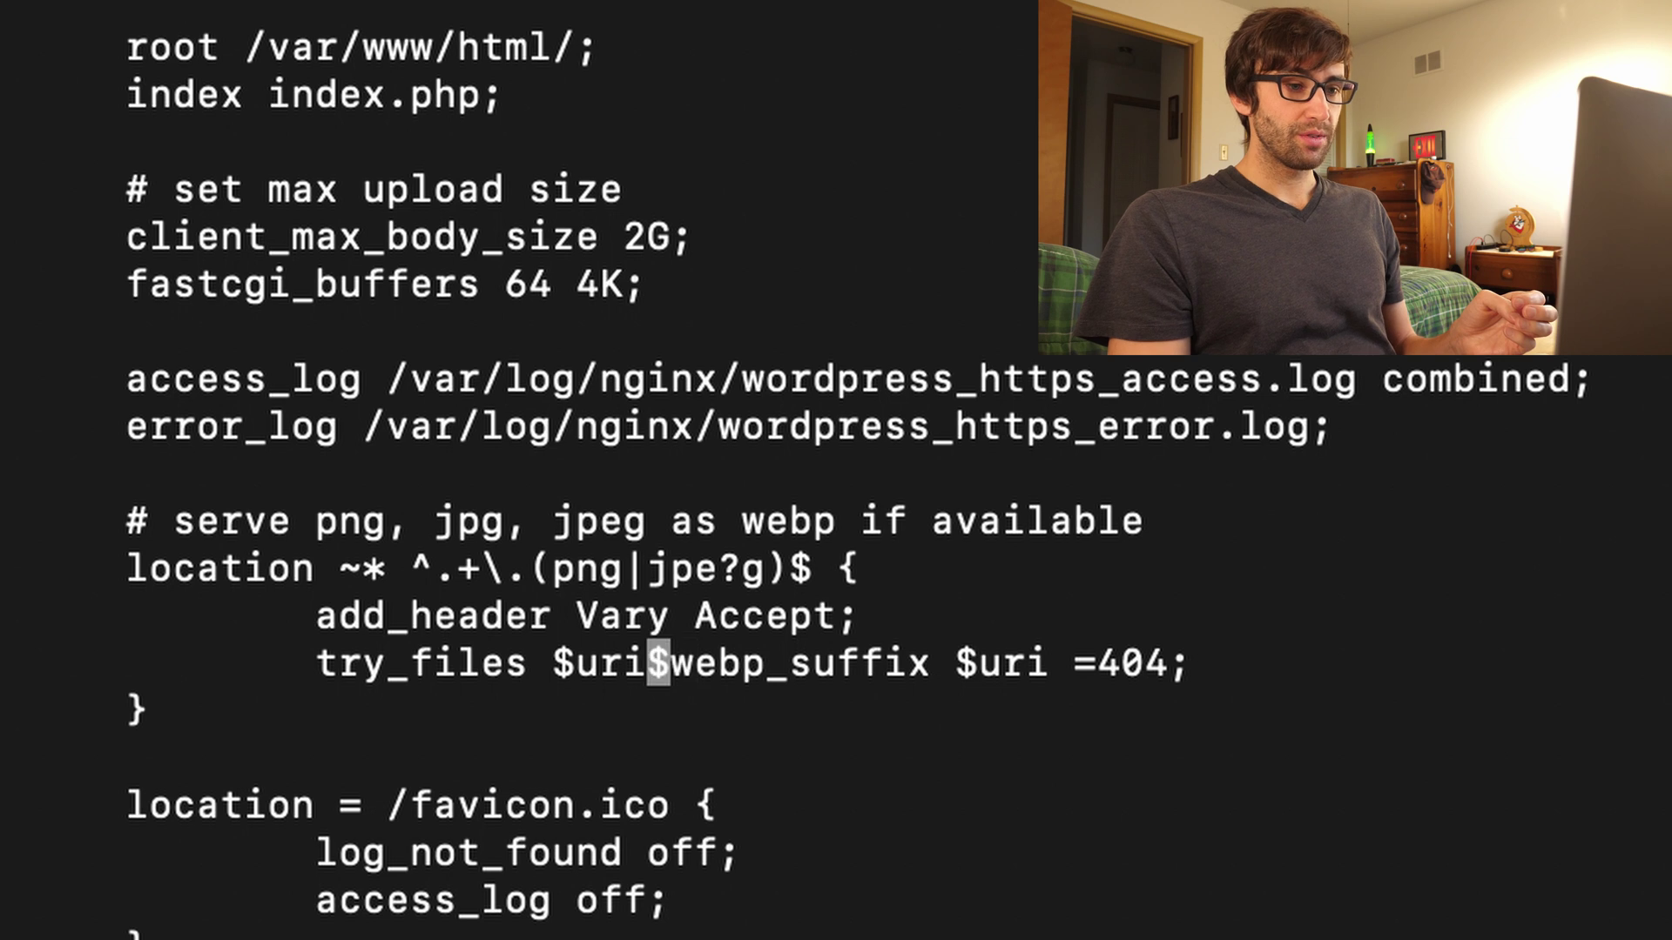
pyautogui.press('Left')
pyautogui.press('Left')
pyautogui.press('Left')
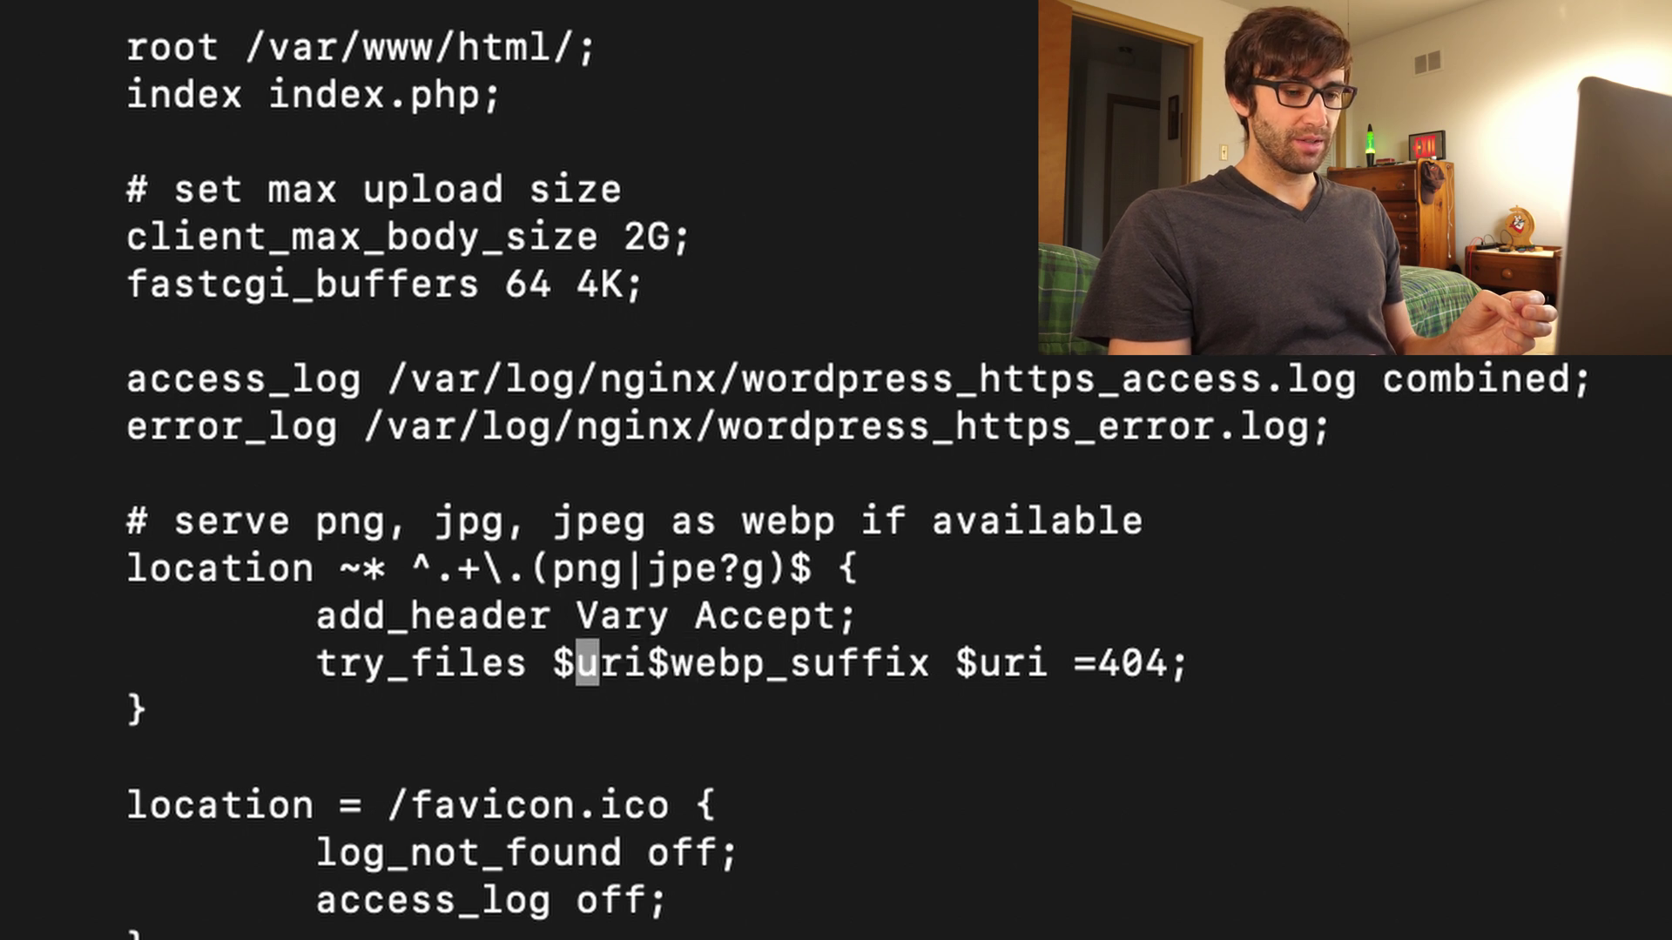
pyautogui.press('Left')
pyautogui.press('Right')
pyautogui.press('Right')
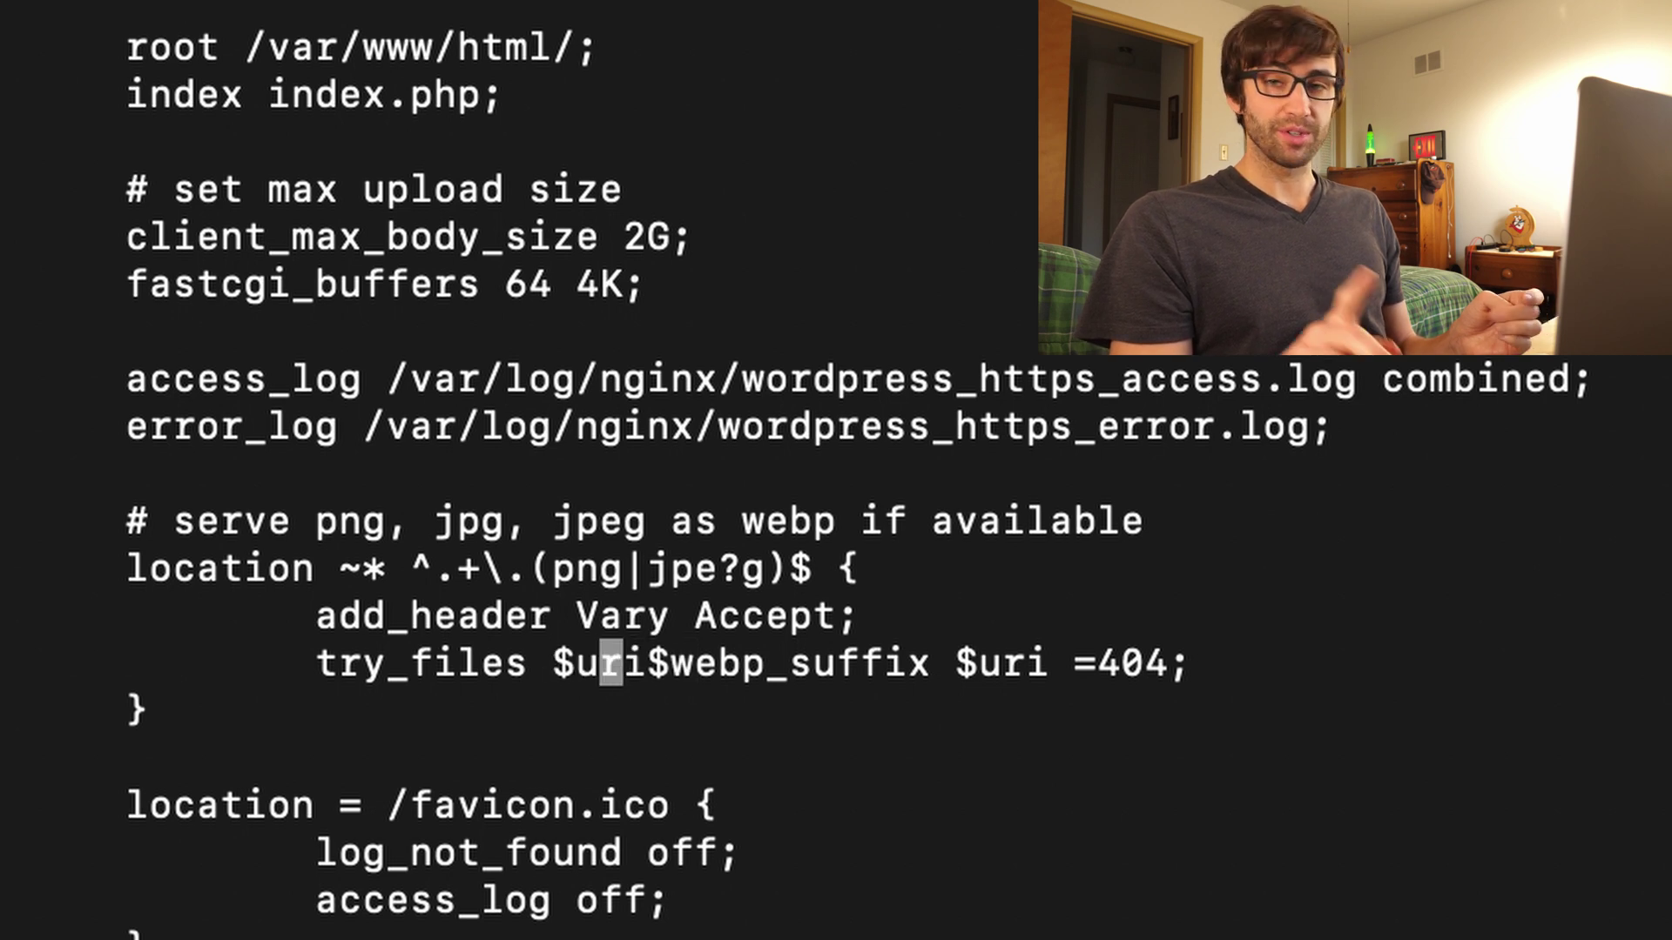
pyautogui.press('Right')
pyautogui.press('Left')
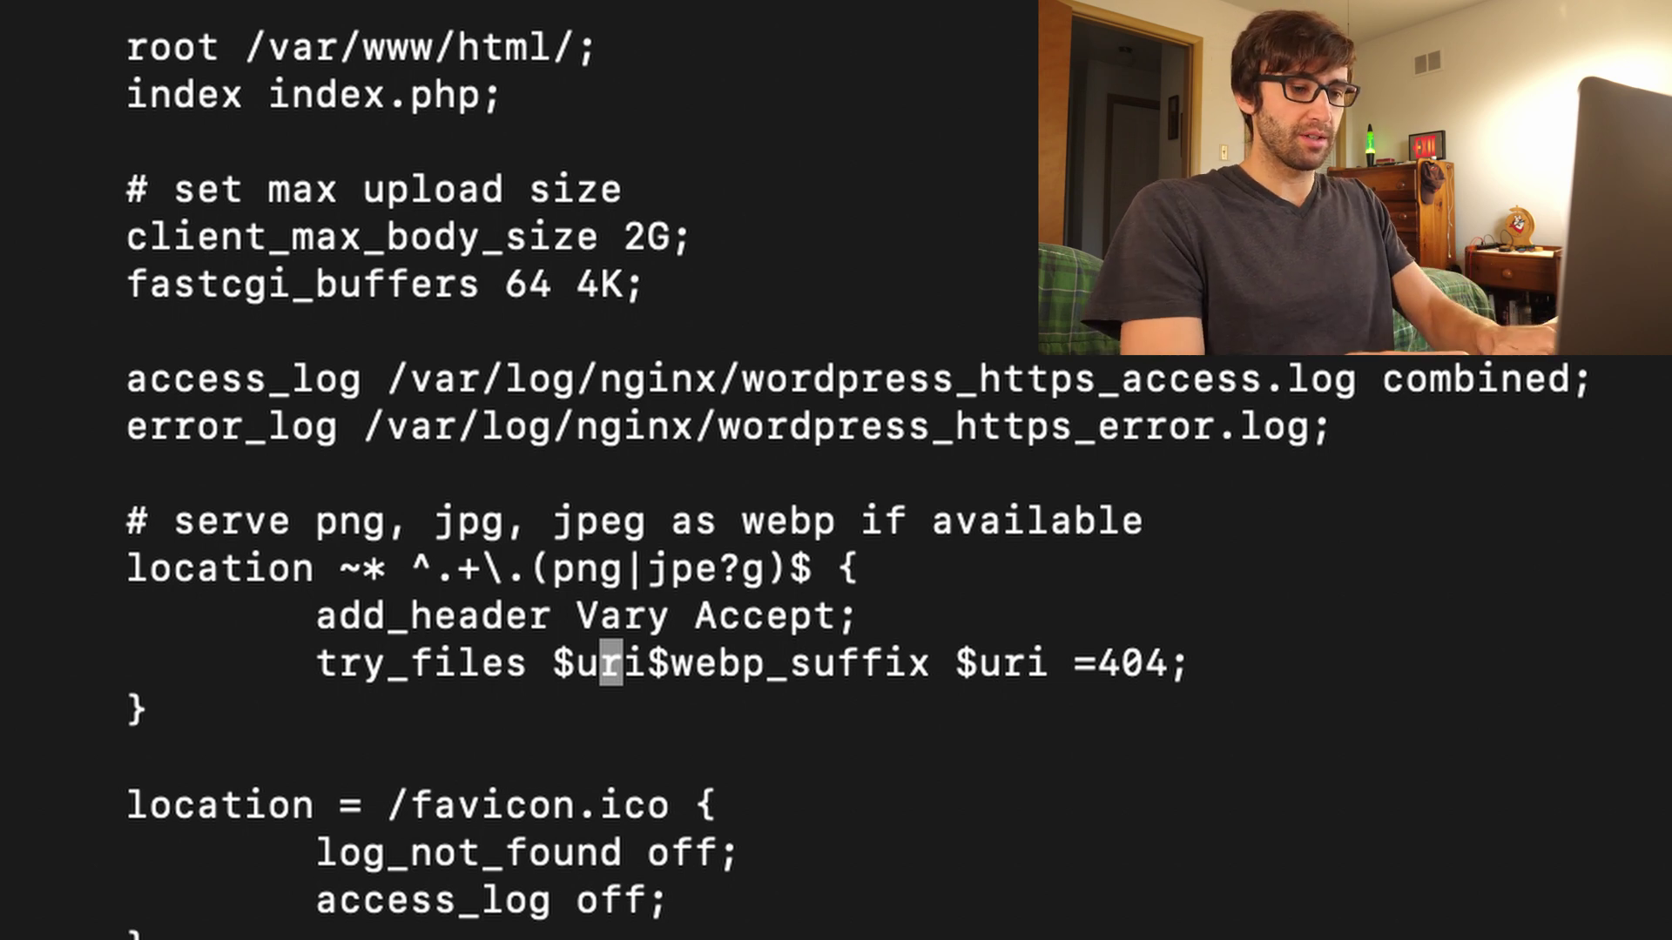
# Save the changes to wordpress_https.conf and quit the editor.
pyautogui.write(':')
pyautogui.press('BackSpace')
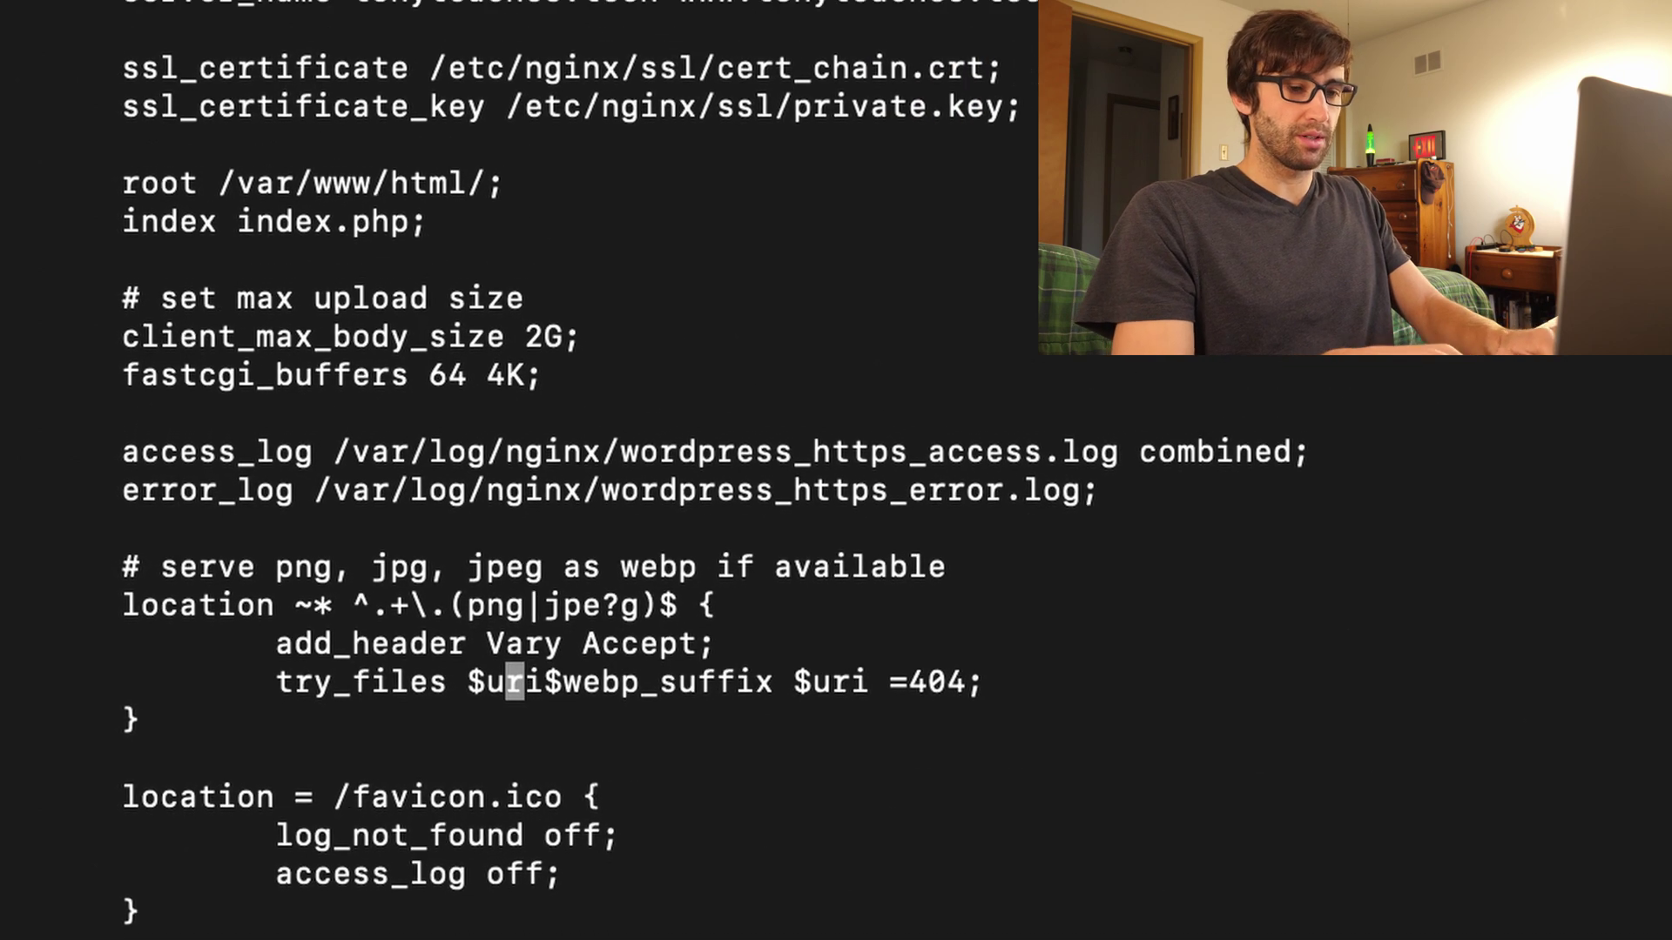
pyautogui.press('Escape')
pyautogui.write('j')
pyautogui.write(':')
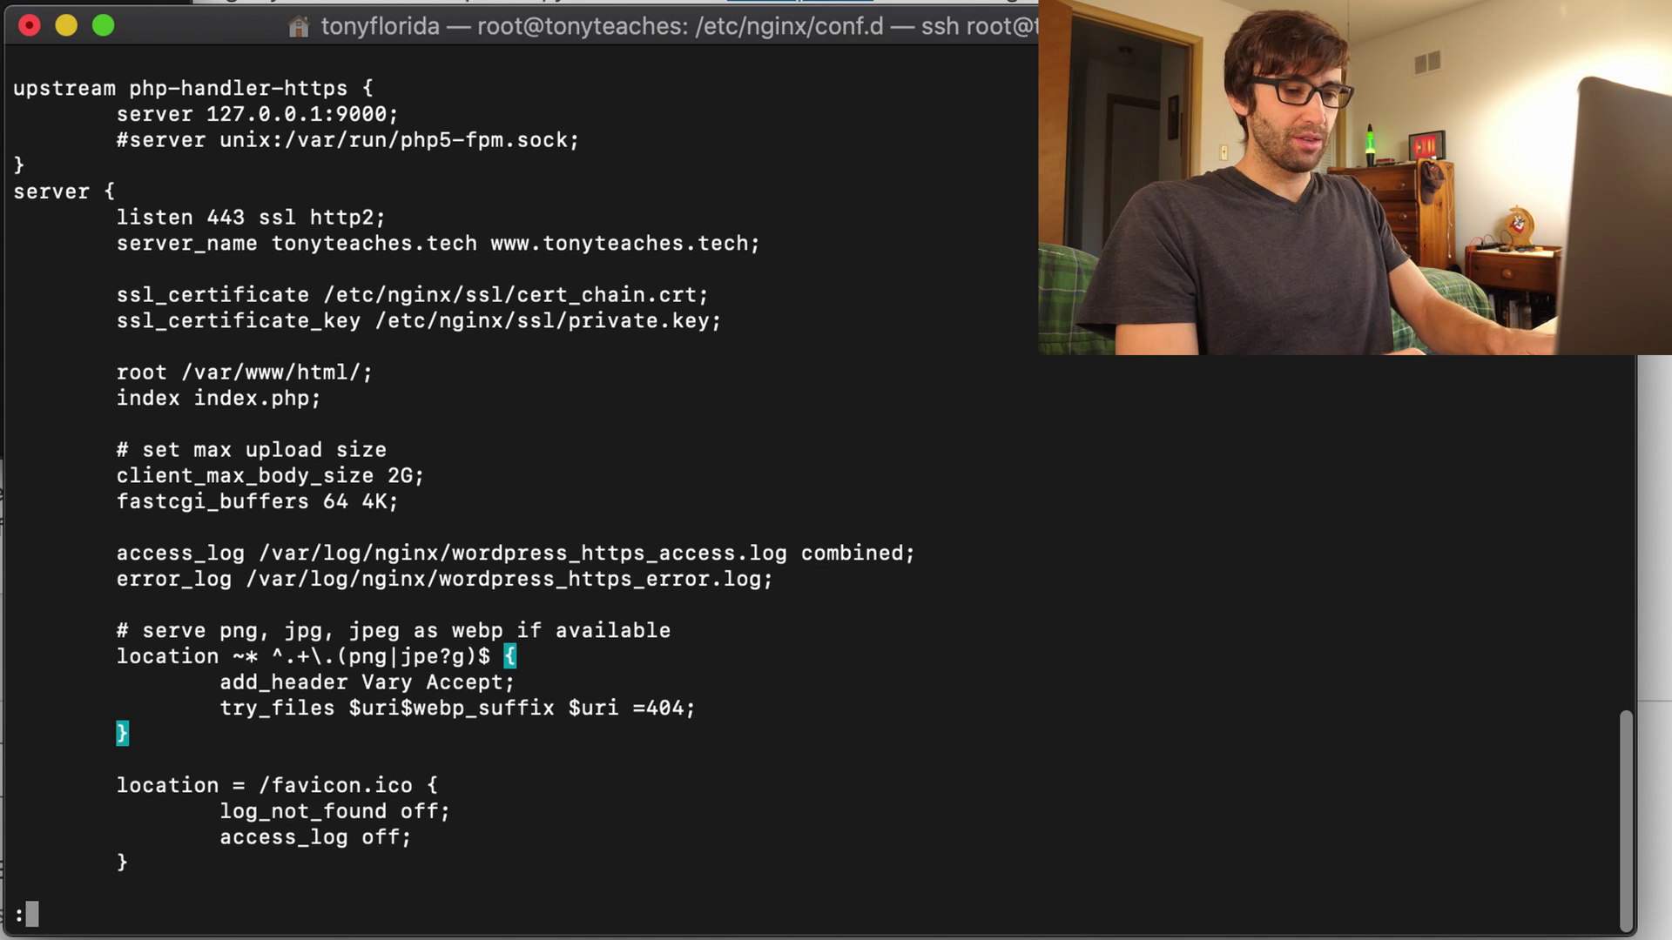
pyautogui.write('wq')
pyautogui.press('Return')
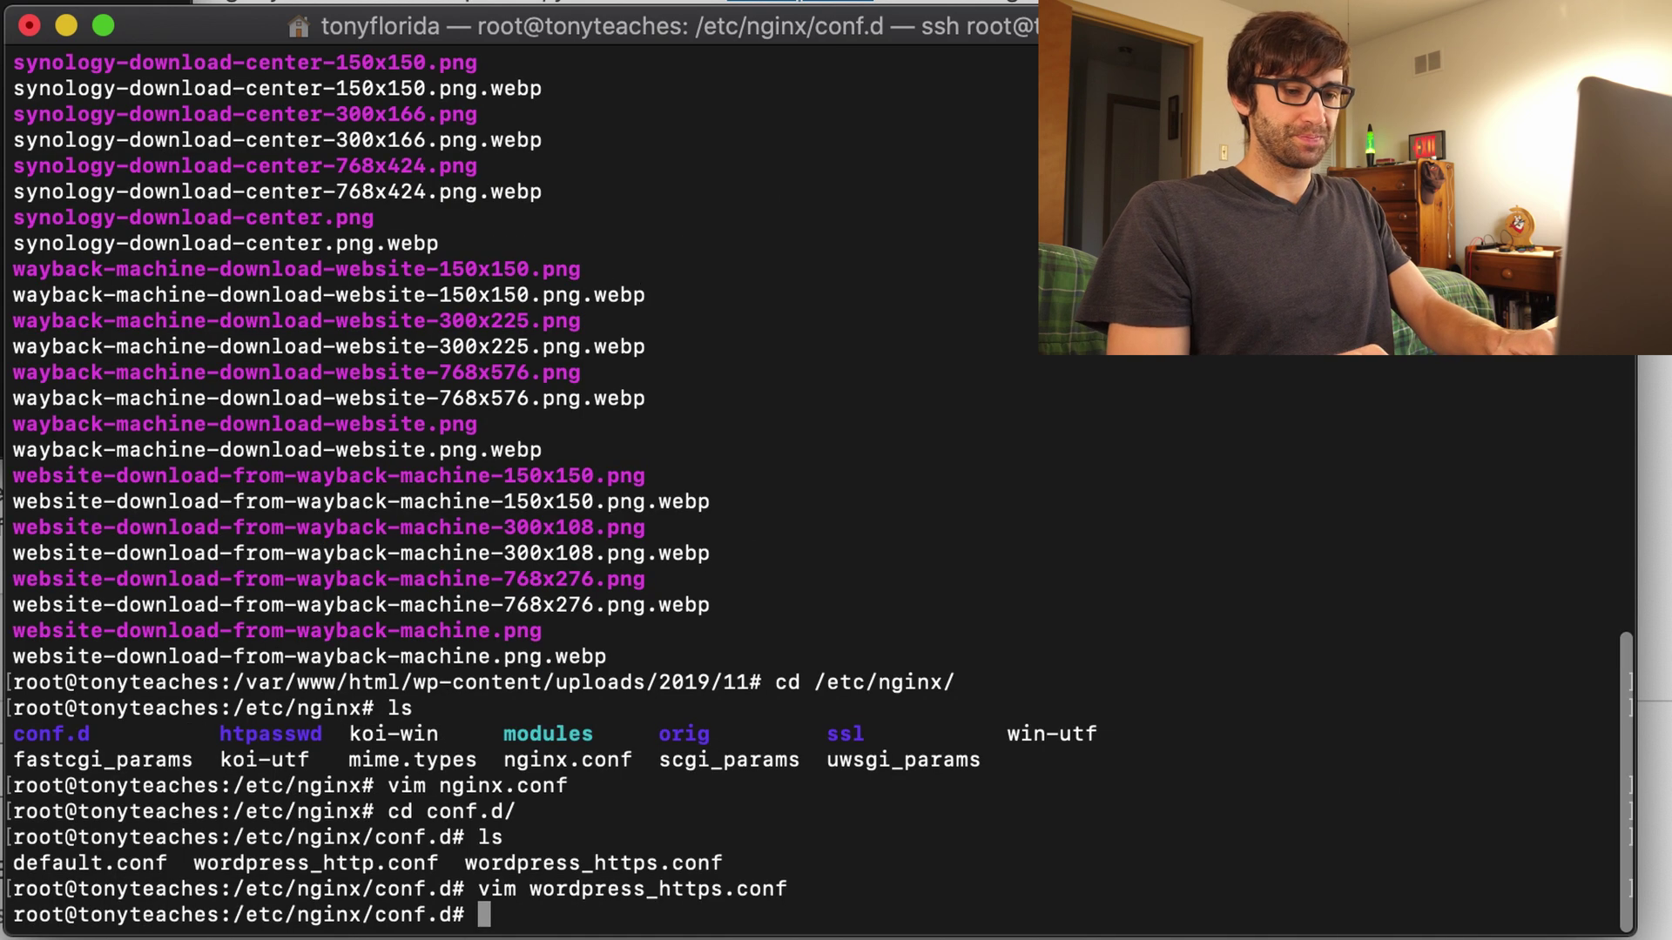
# Create the file webp.conf in /etc/nginx/conf.d and paste the copied "map $http_accept $webp_suffix" block into it.
pyautogui.press('super+Tab')
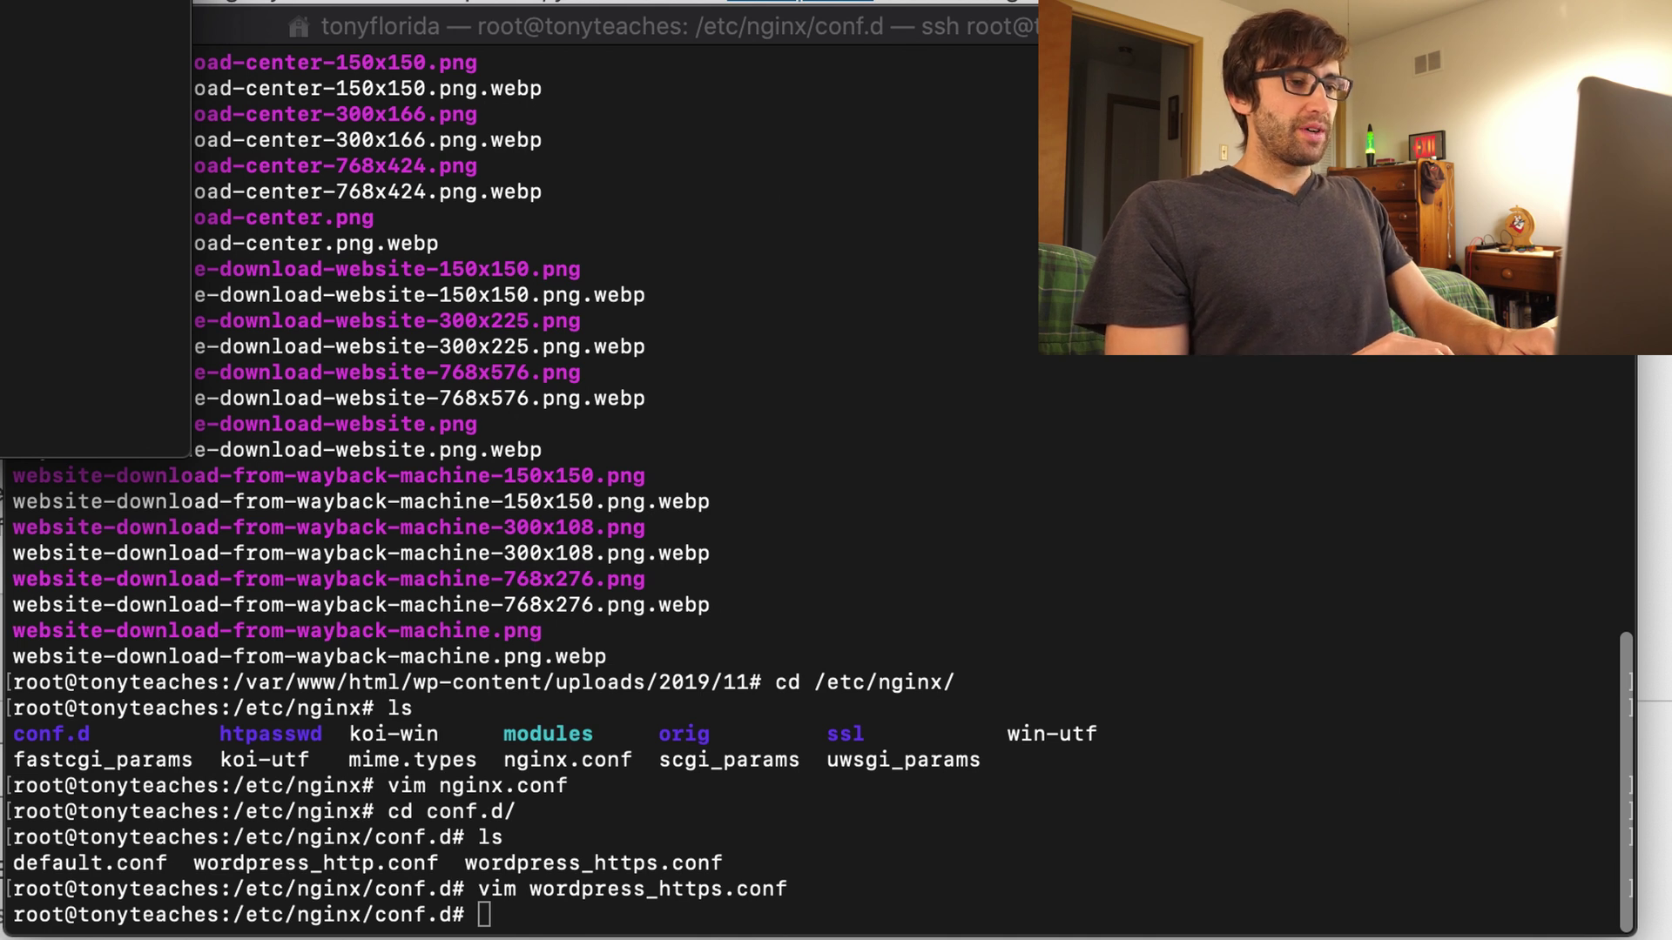
pyautogui.click(596, 677)
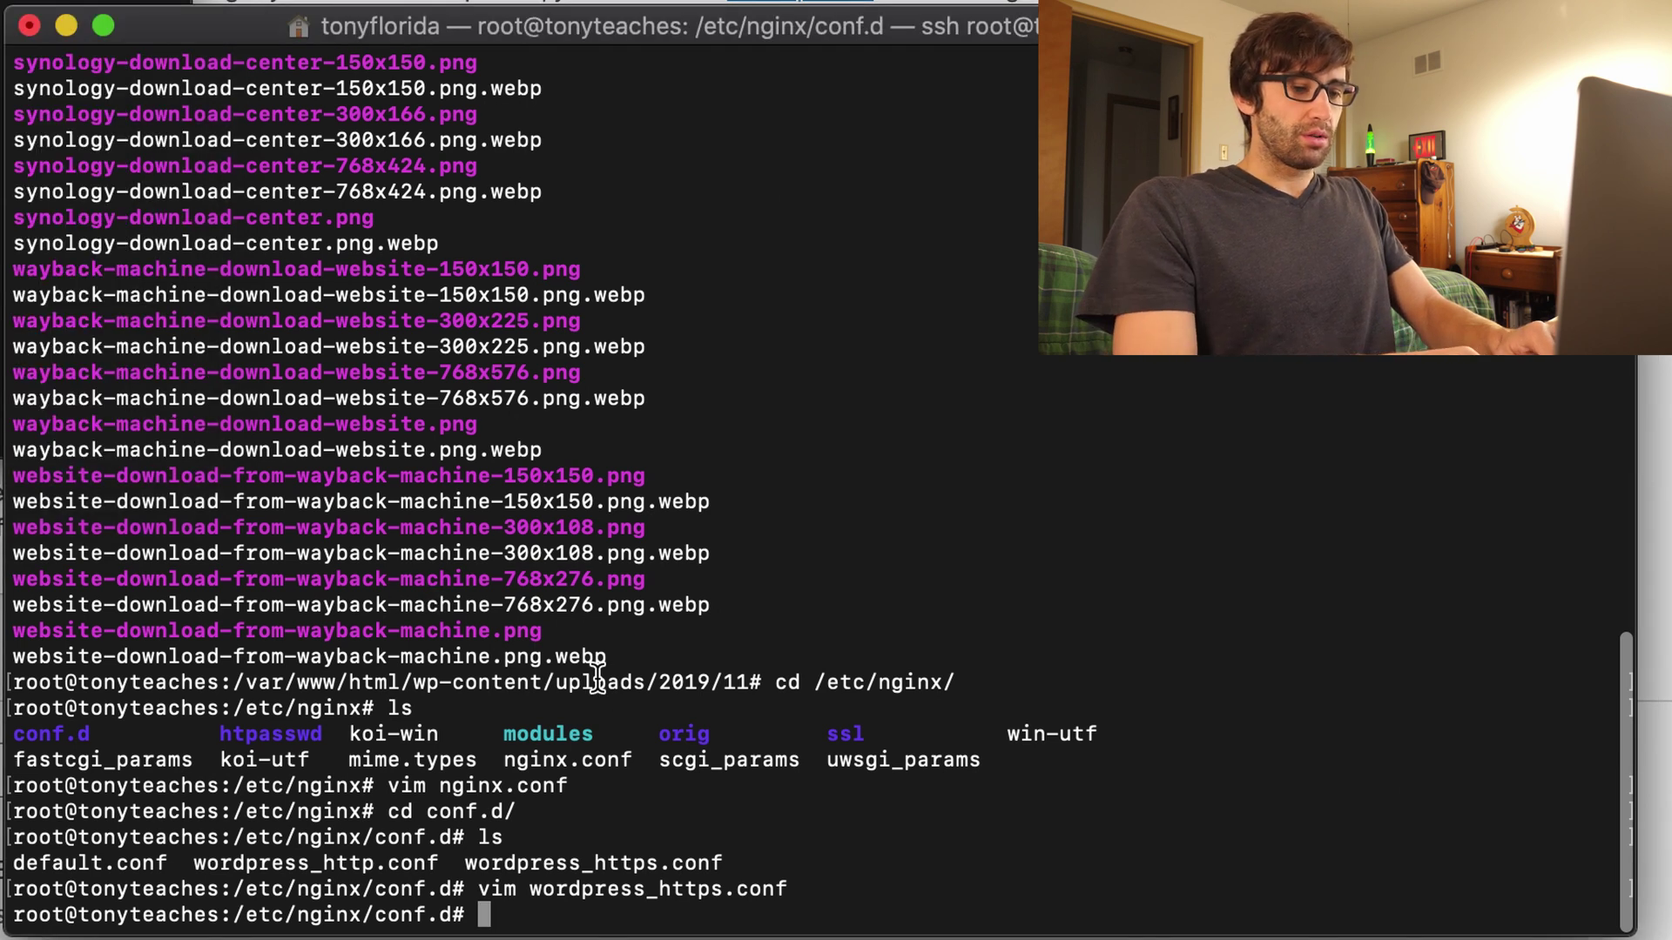
pyautogui.write('vim we')
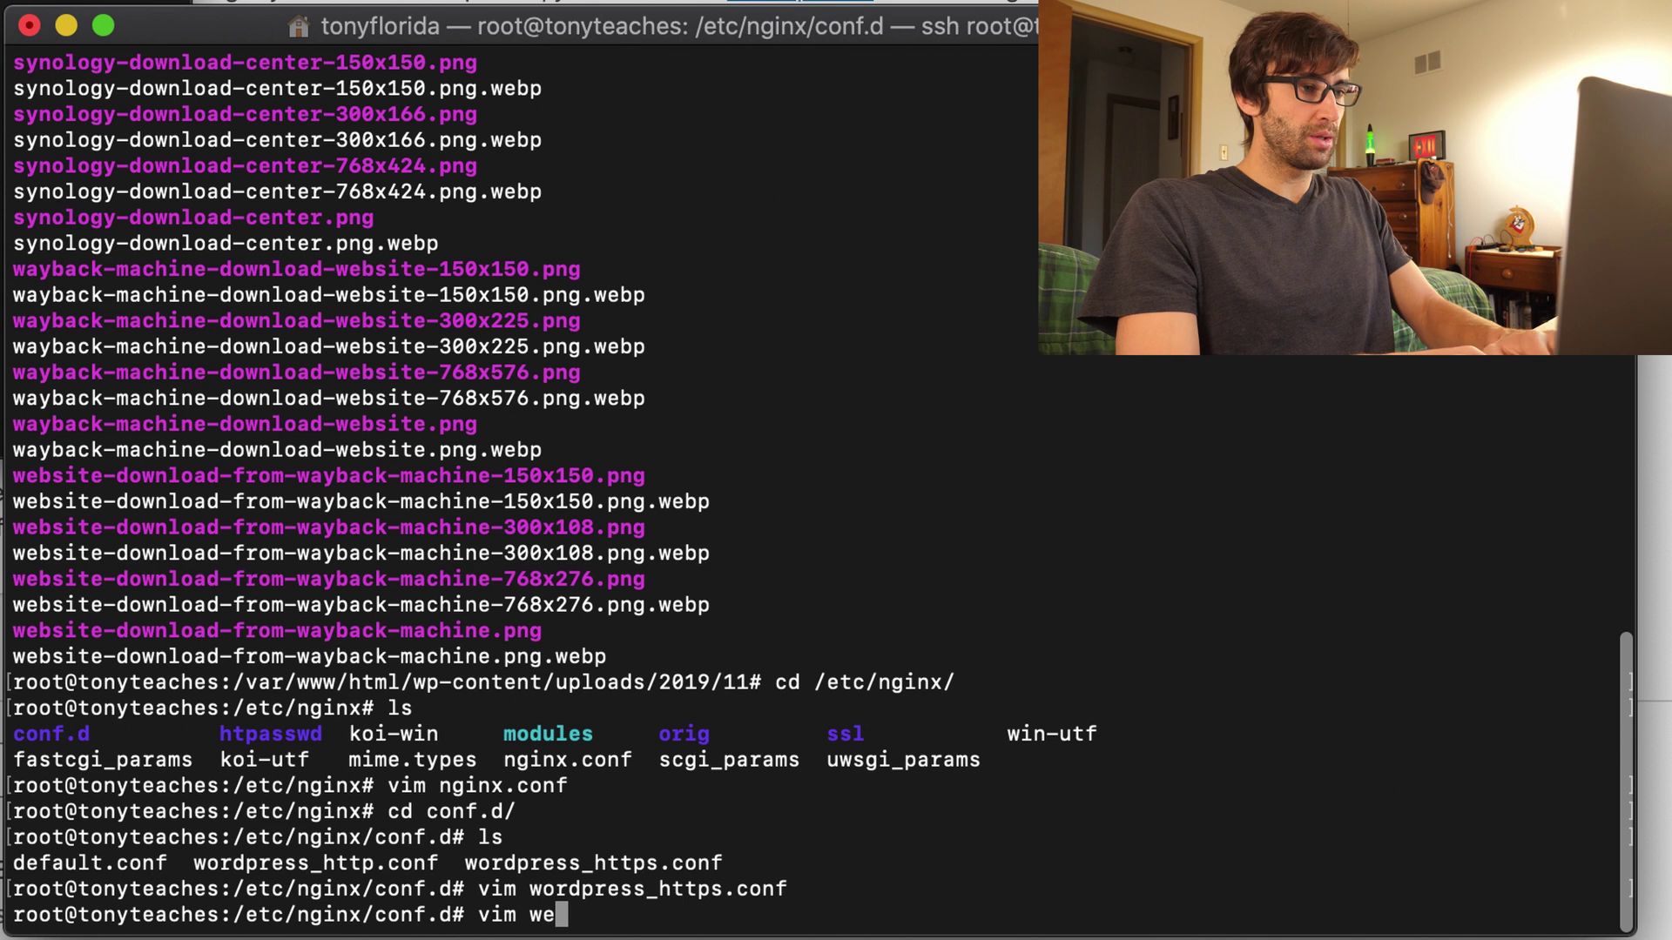
pyautogui.write('bp.conf')
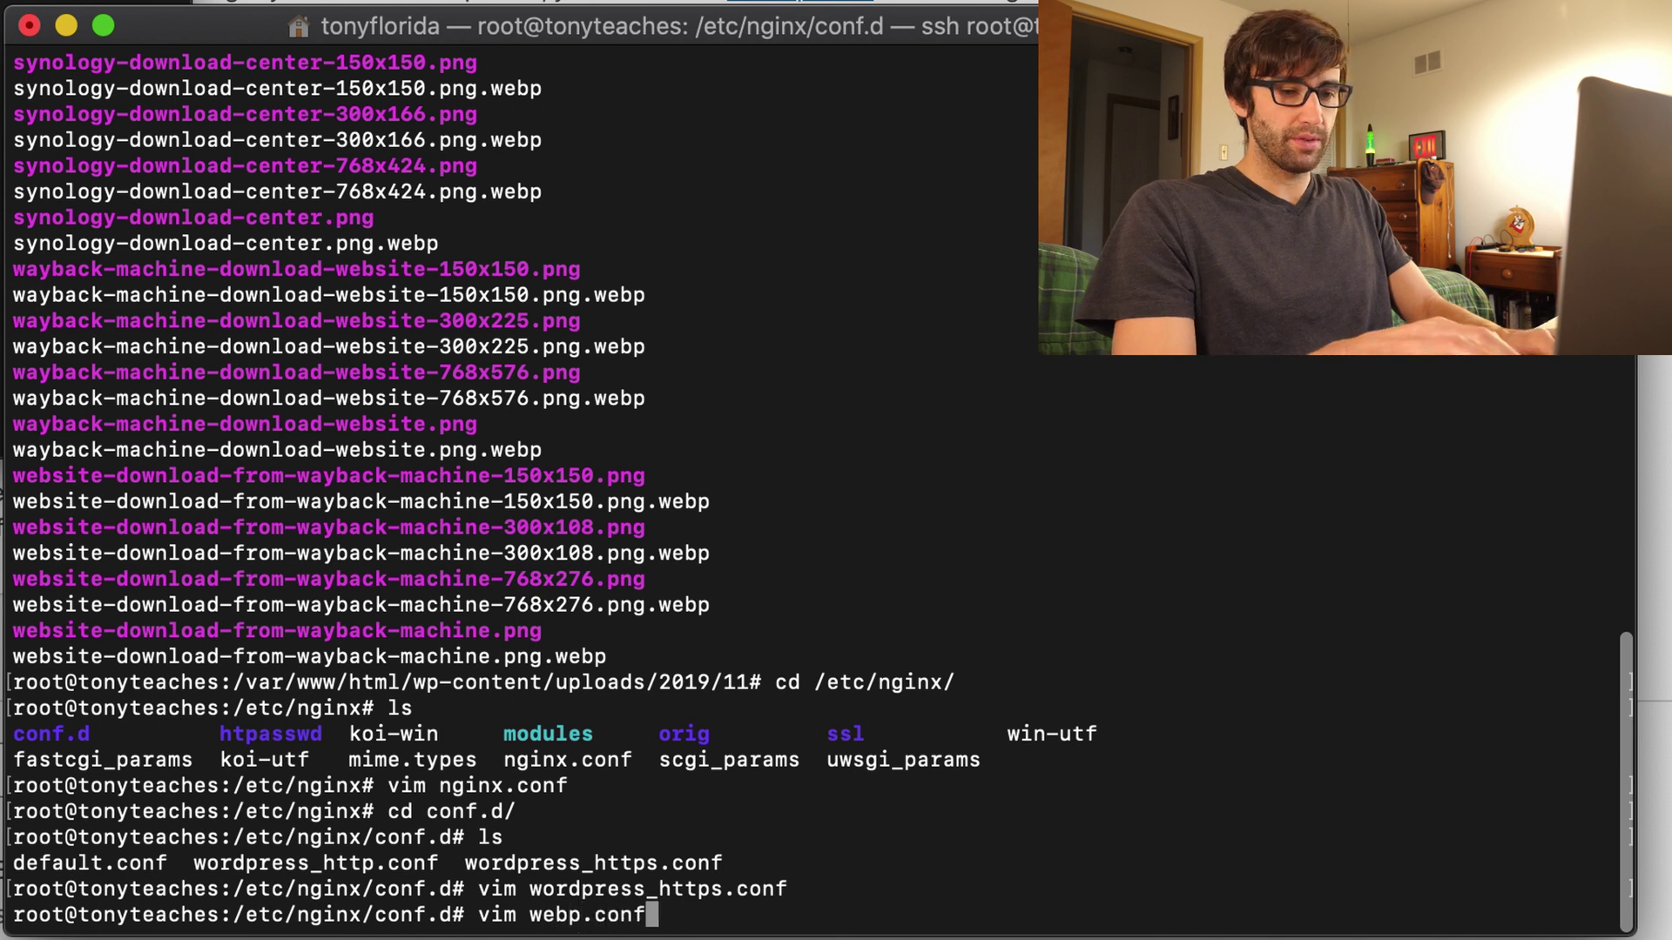
pyautogui.press('Return')
pyautogui.press('i')
pyautogui.rightClick(737, 653)
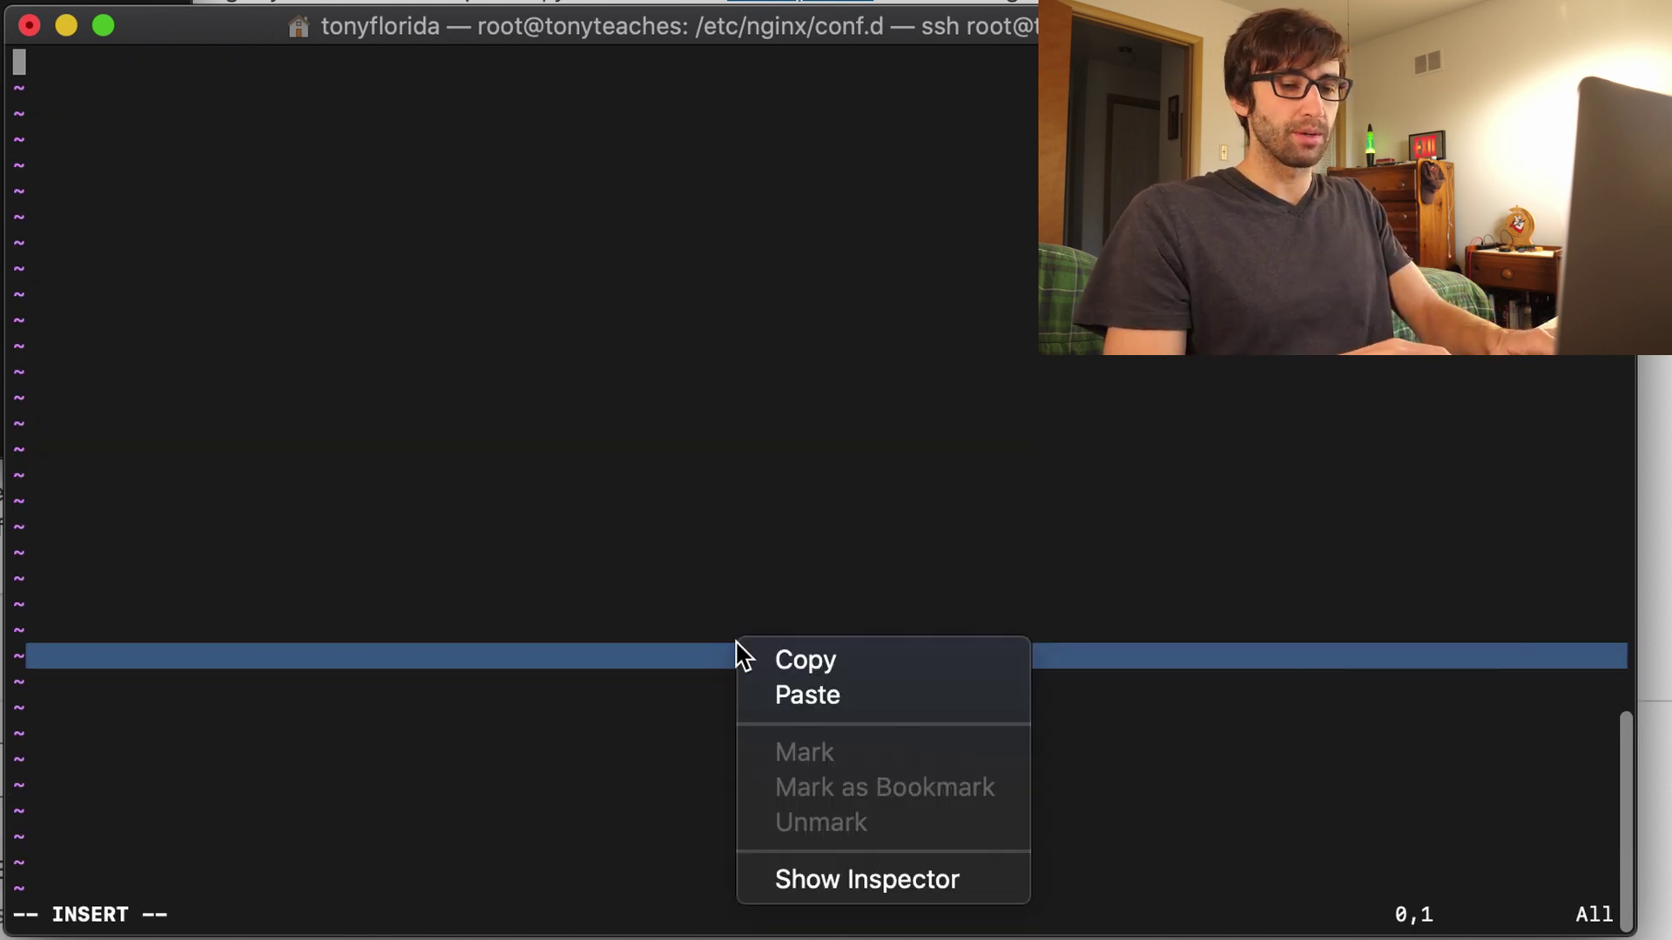
pyautogui.click(788, 695)
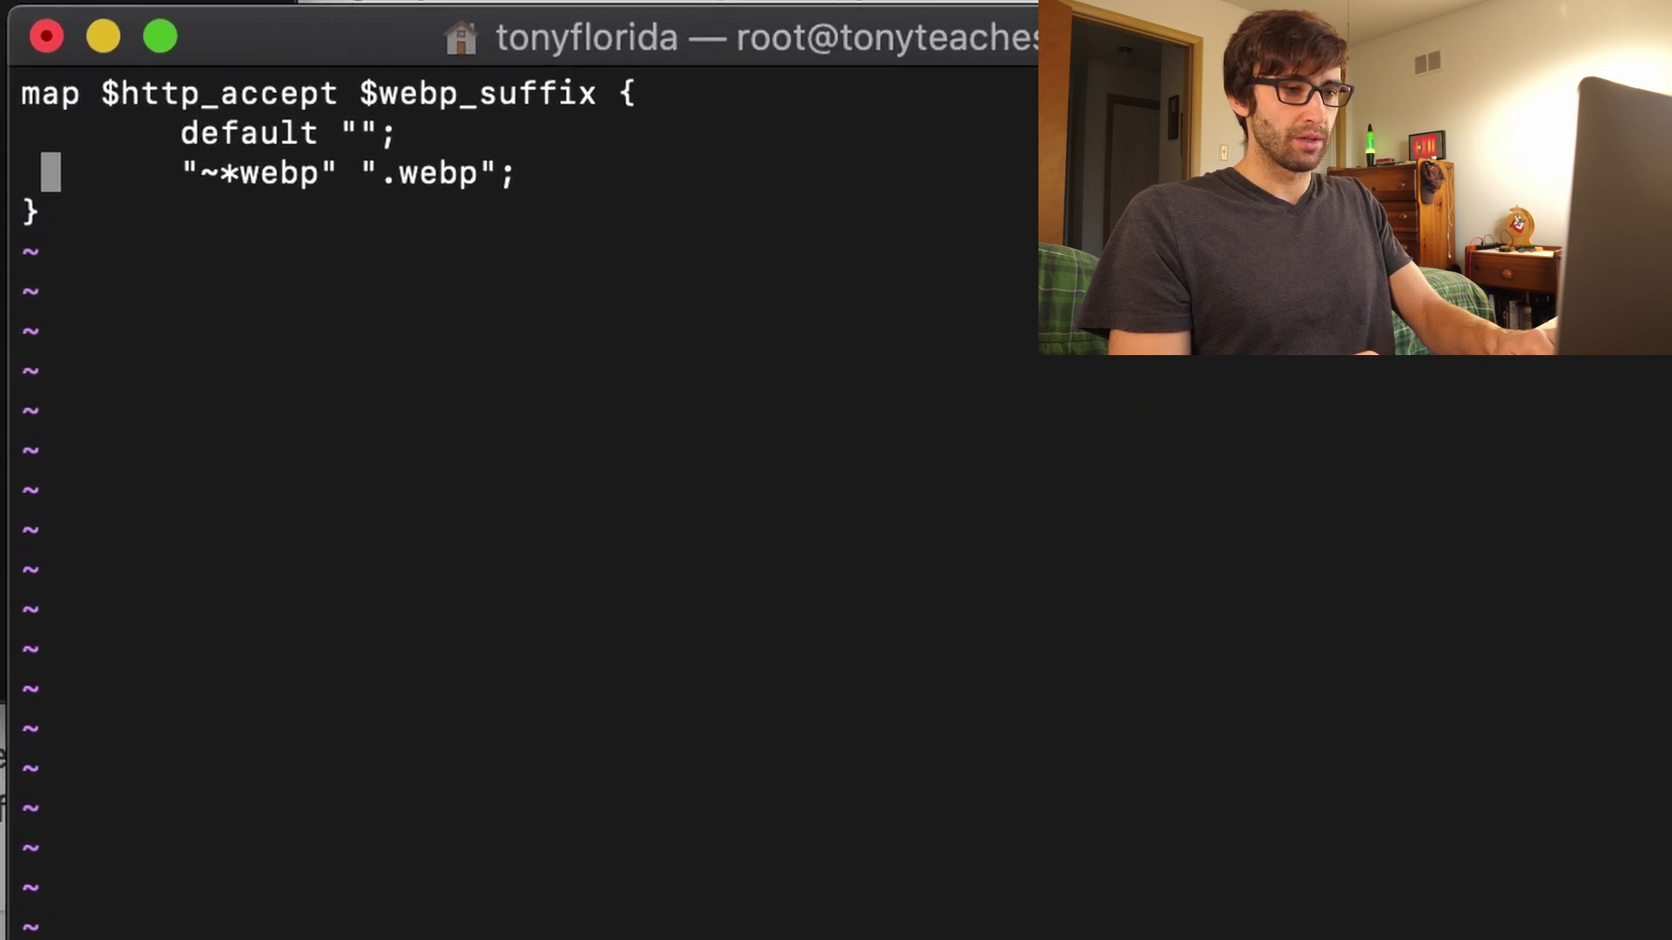
# Examine the map block in webp.conf, from the $http_accept variable to the "~*webp" entry and its ".webp" value.
pyautogui.press('Up')
pyautogui.press('Up')
pyautogui.press('Right')
pyautogui.press('Right')
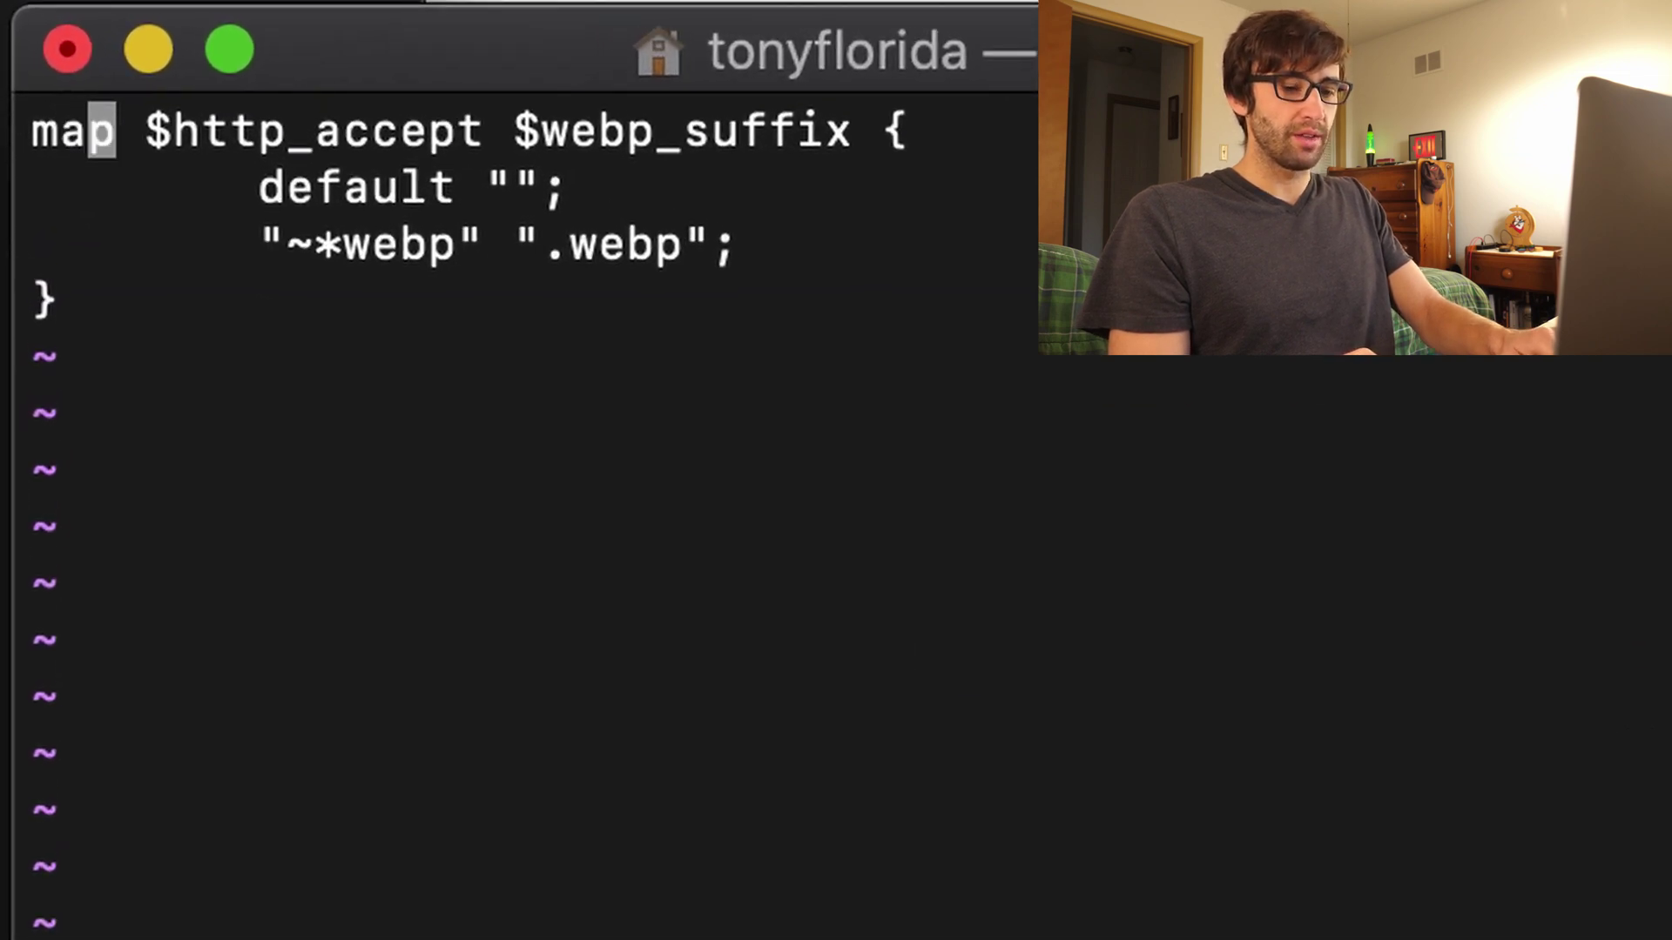
pyautogui.press('Right')
pyautogui.press('Right')
pyautogui.press('Right')
pyautogui.press('Right')
pyautogui.press('Right')
pyautogui.press('Right')
pyautogui.press('Right')
pyautogui.press('Right')
pyautogui.press('Right')
pyautogui.press('Right')
pyautogui.press('Right')
pyautogui.press('Right')
pyautogui.press('Right')
pyautogui.press('Right')
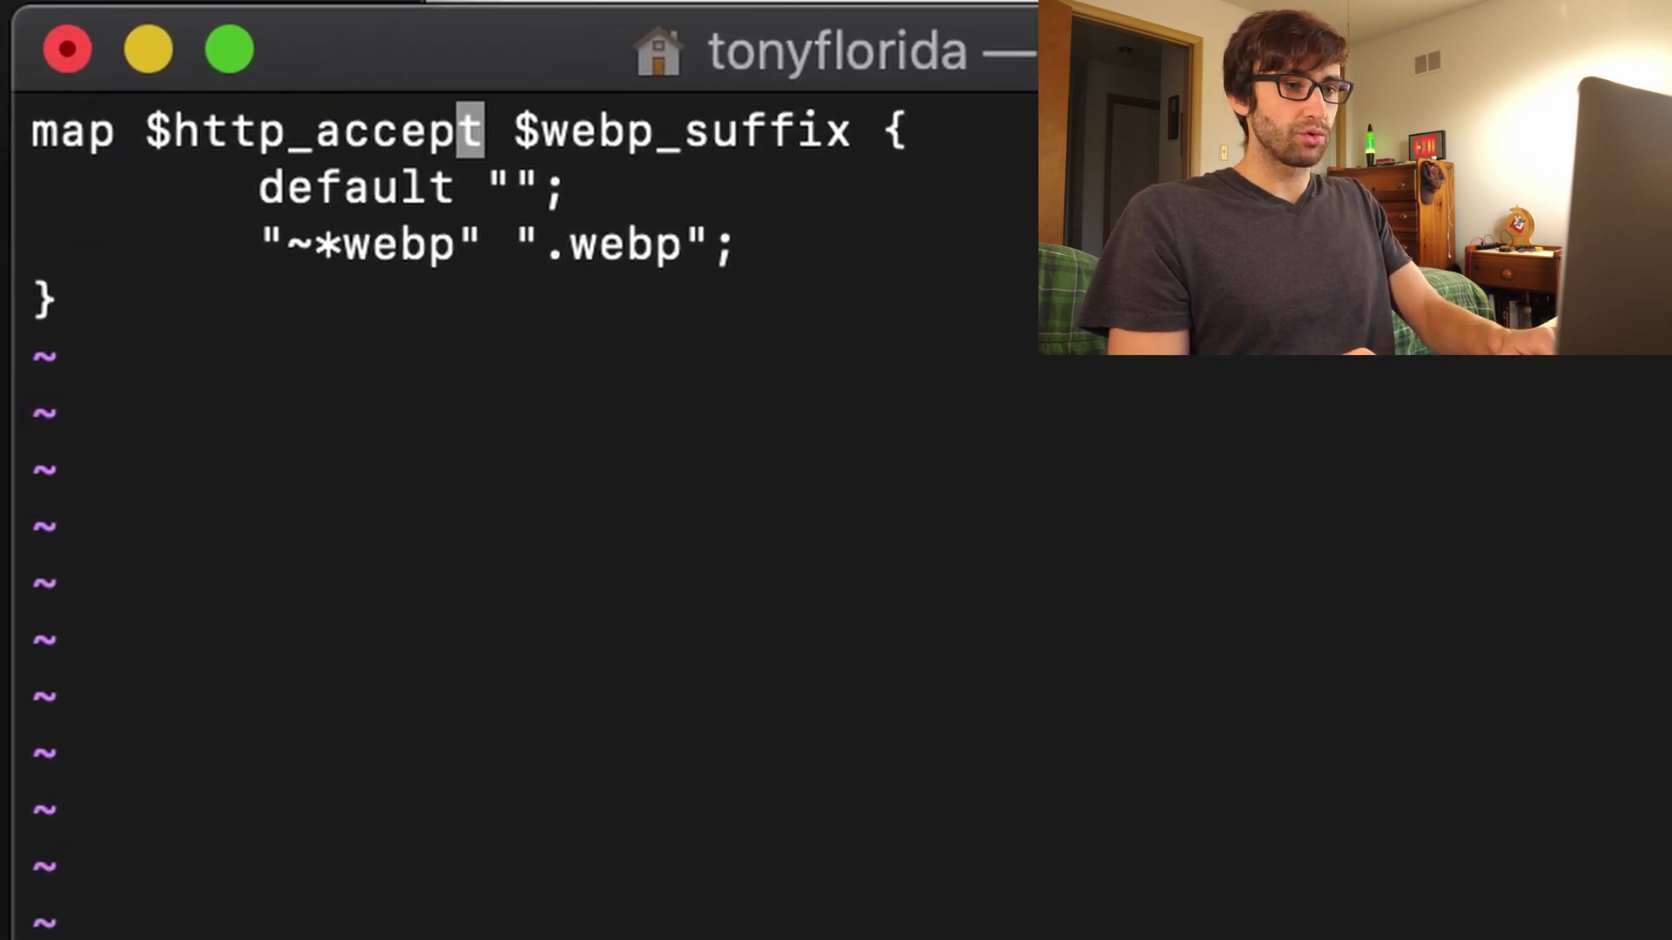
pyautogui.press('Down')
pyautogui.press('Down')
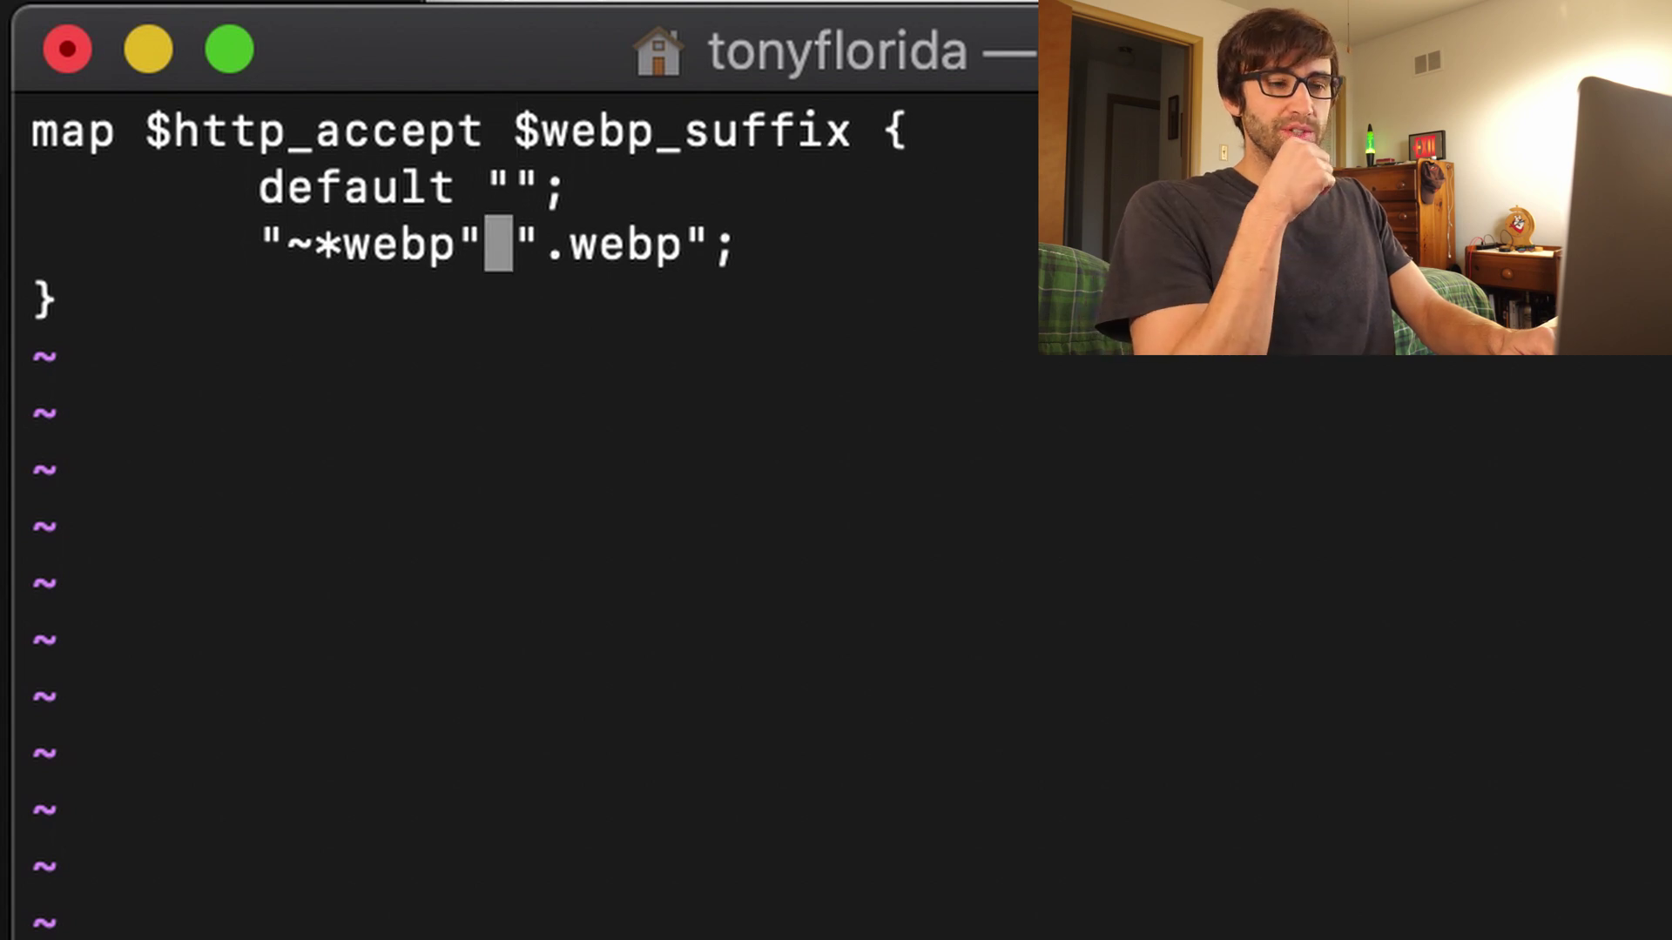
pyautogui.press('Down')
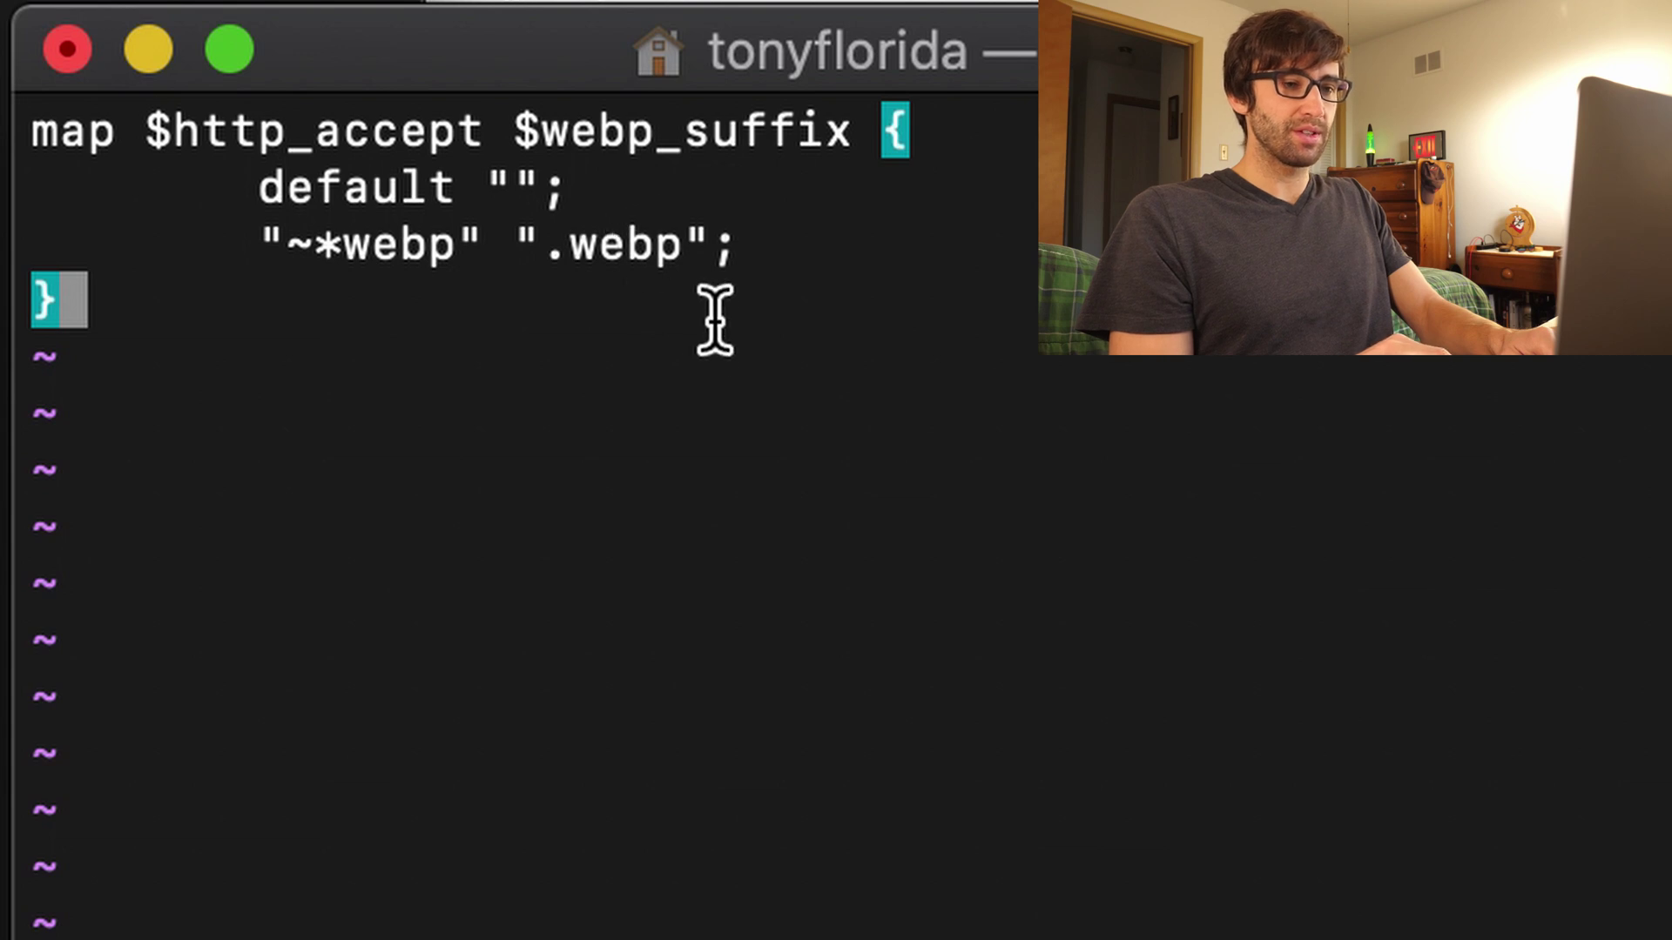
pyautogui.moveTo(568, 260); pyautogui.dragTo(697, 261)
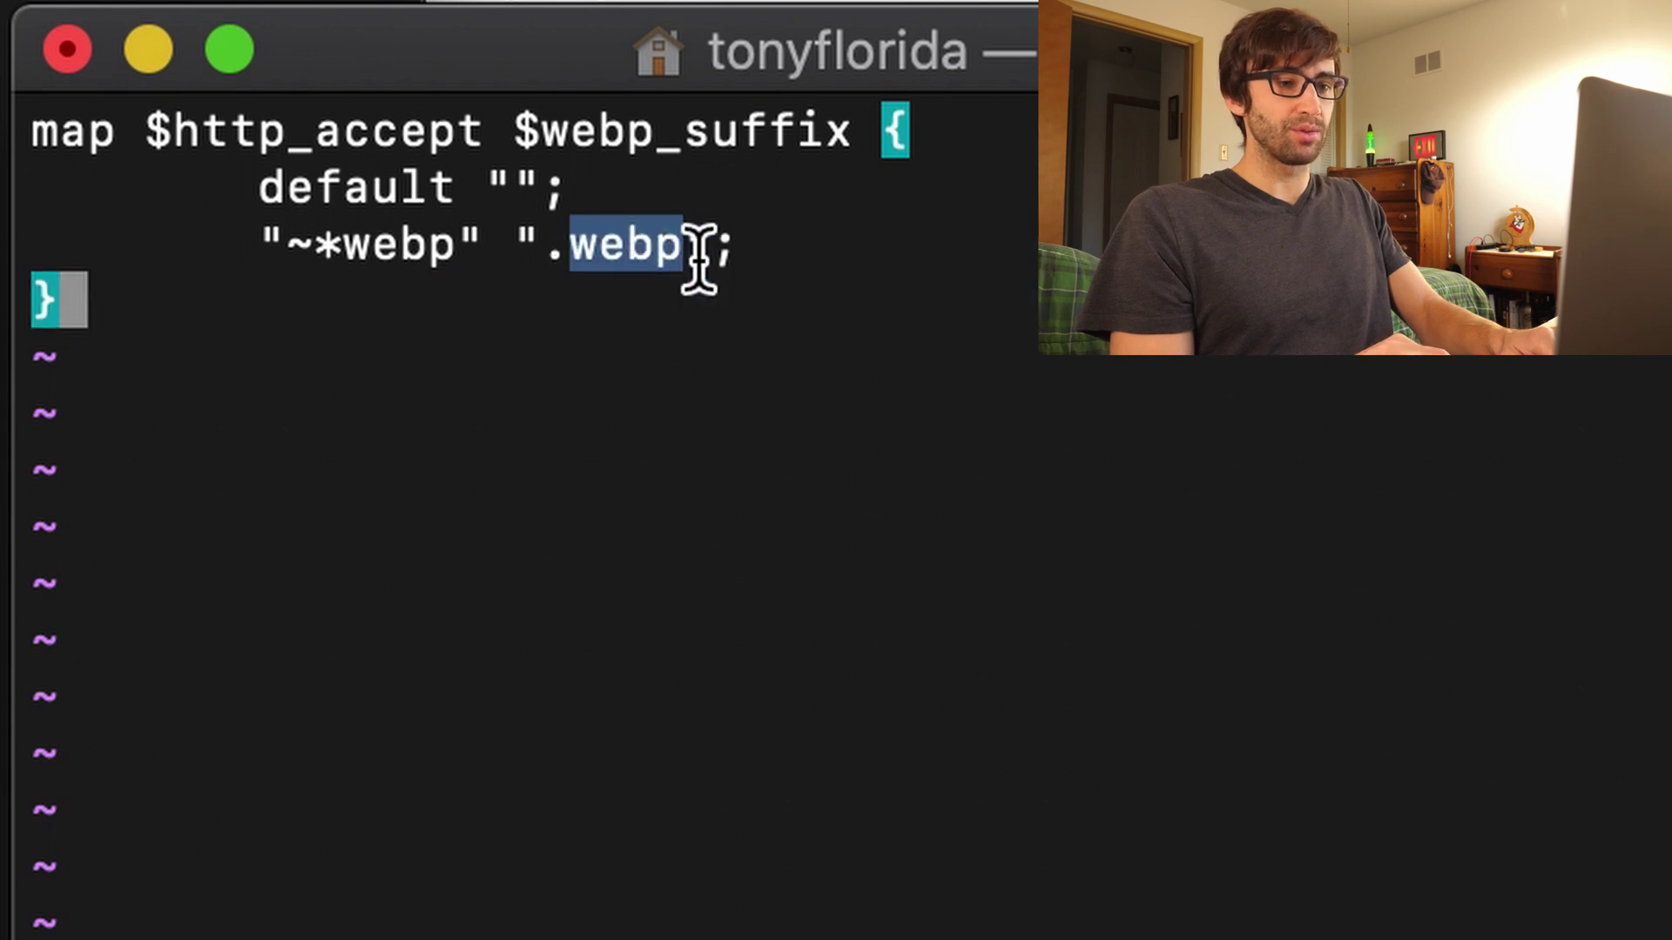
# Remove the stray character after the map block's closing brace, save webp.conf and quit the editor.
pyautogui.write('d')
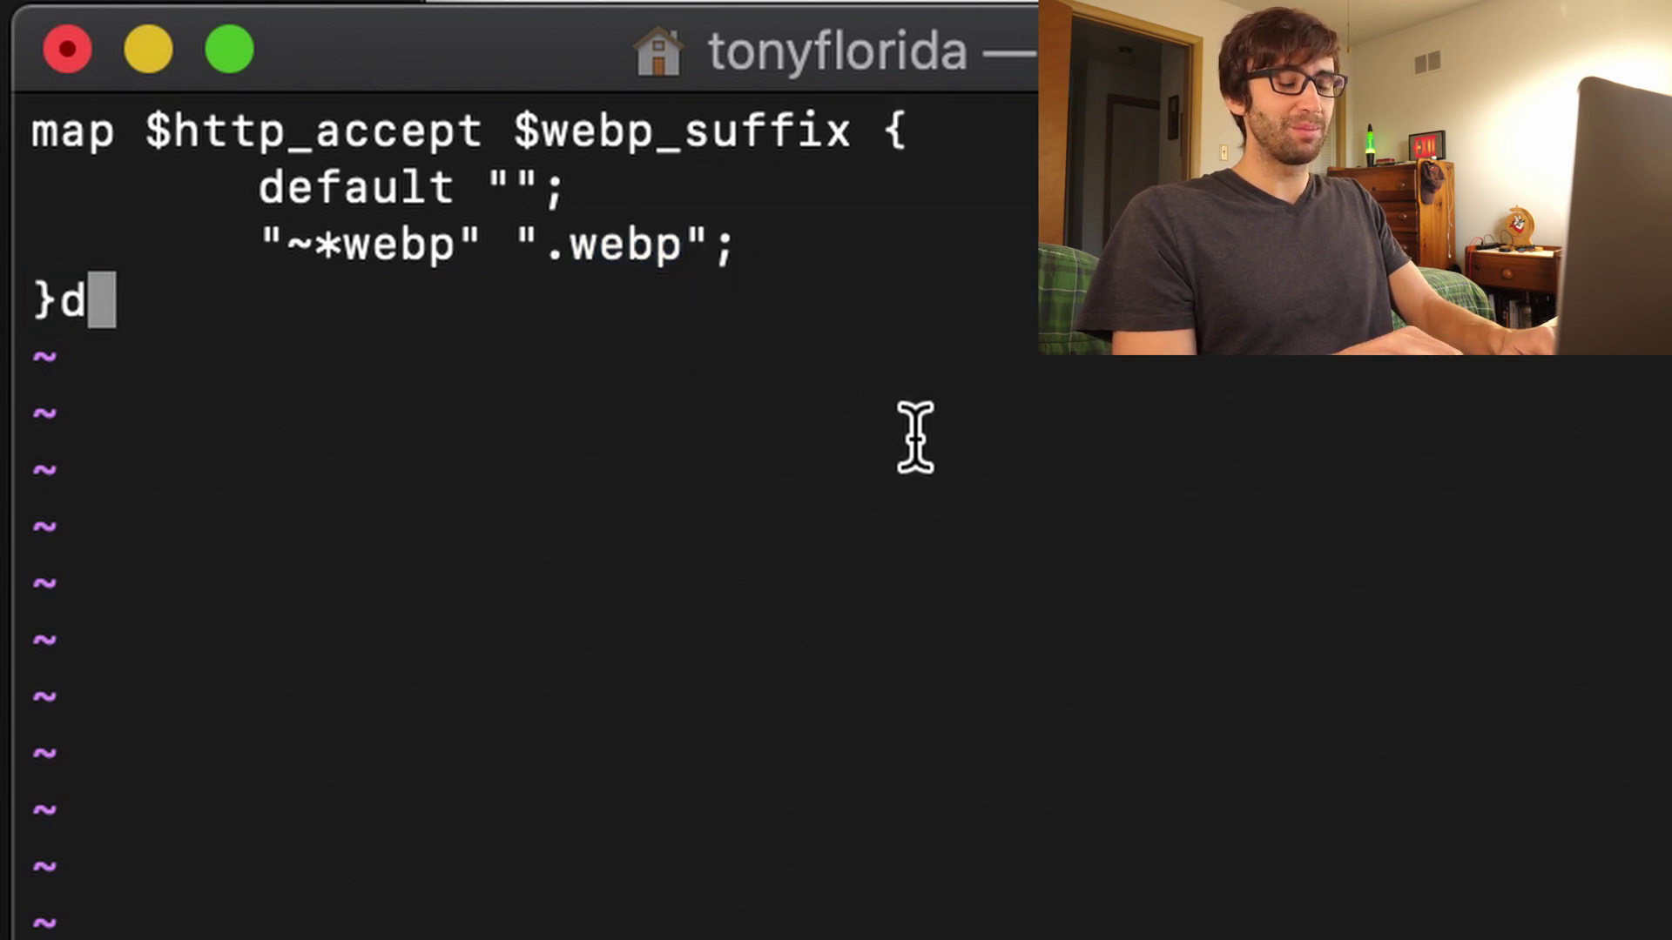
pyautogui.press('BackSpace')
pyautogui.press('Escape')
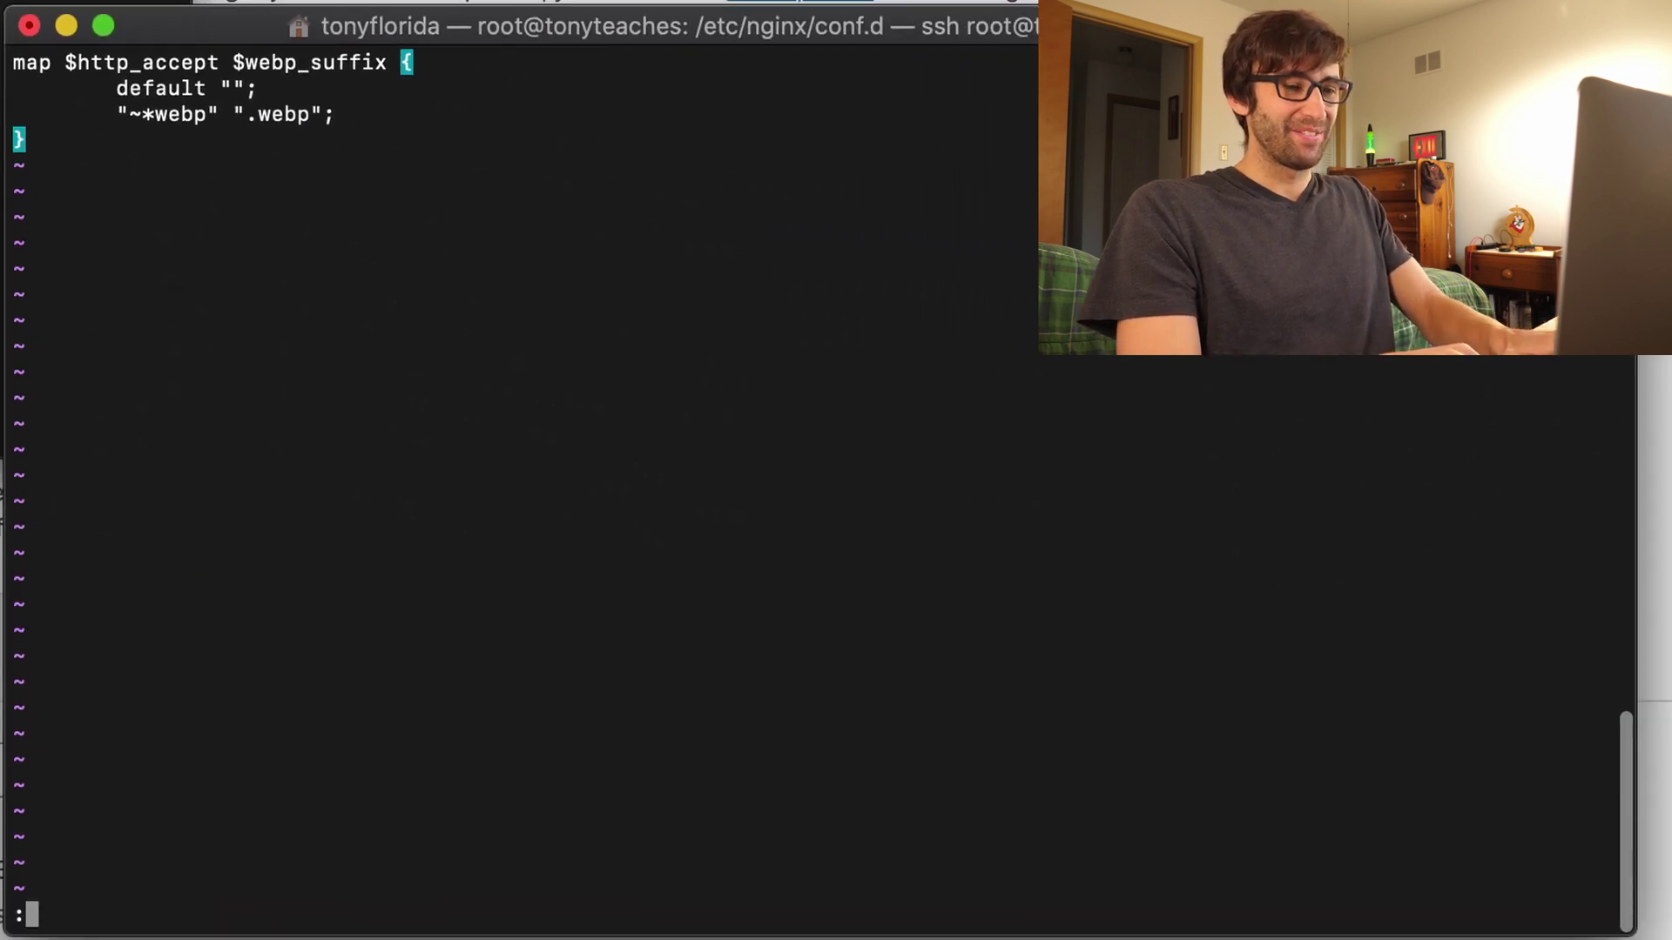
pyautogui.write(':wq')
pyautogui.press('Return')
# Reopen wordpress_https.conf, check the webp_suffix variable in the try_files line, and save and close the file.
pyautogui.press('Up')
pyautogui.press('Up')
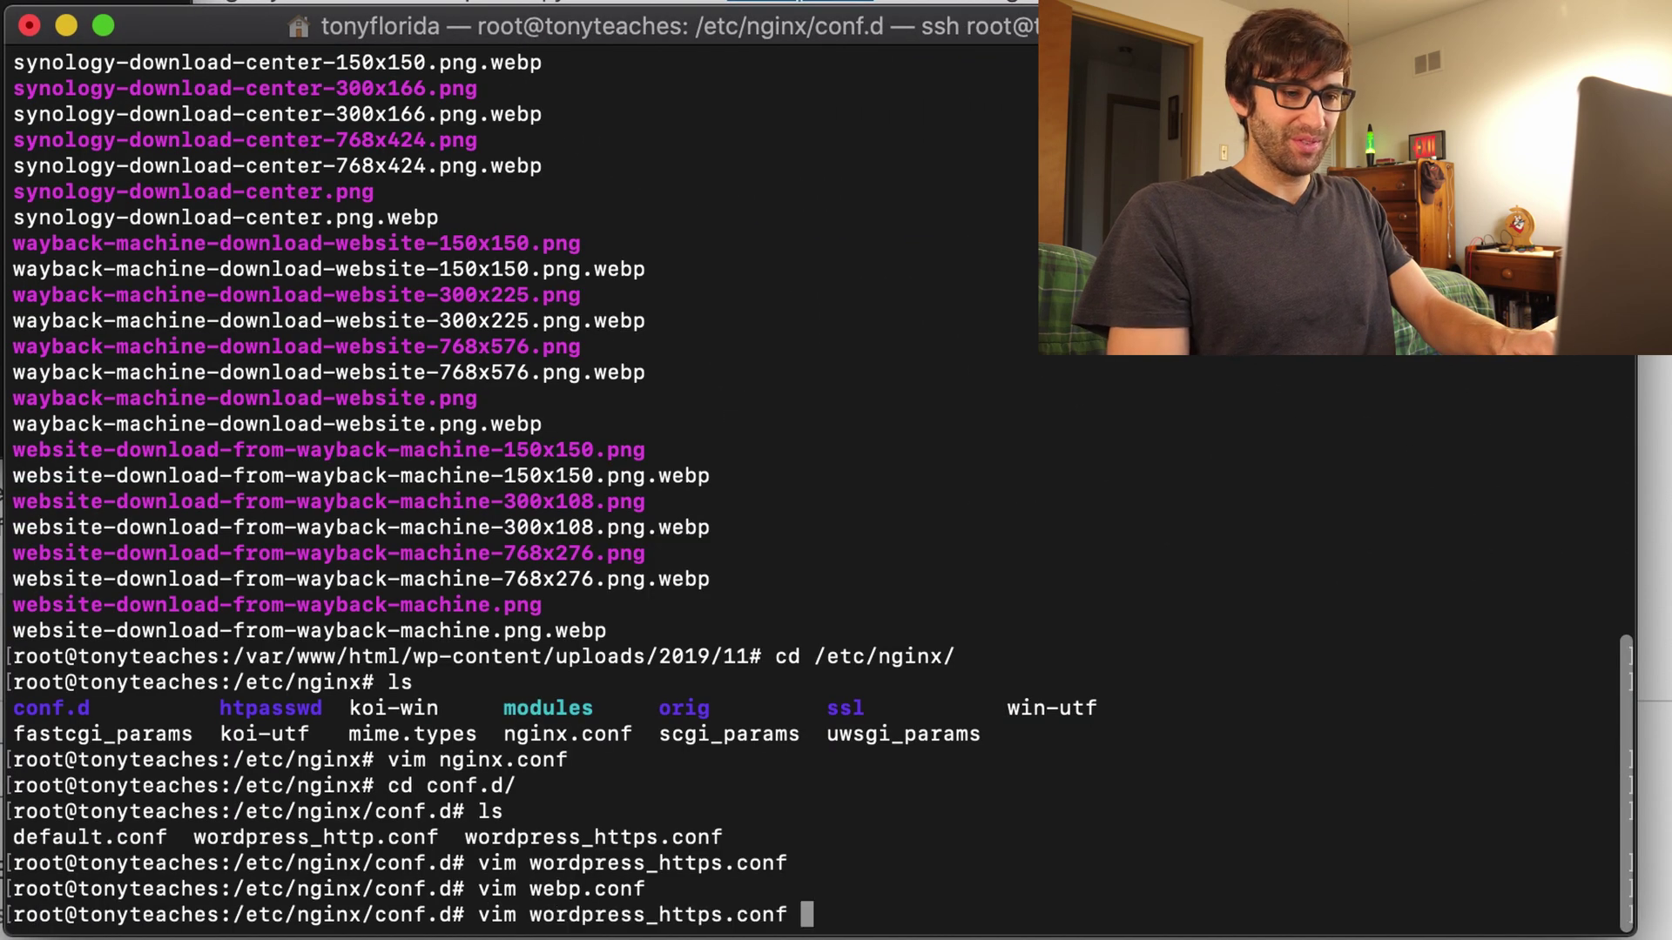
pyautogui.press('Return')
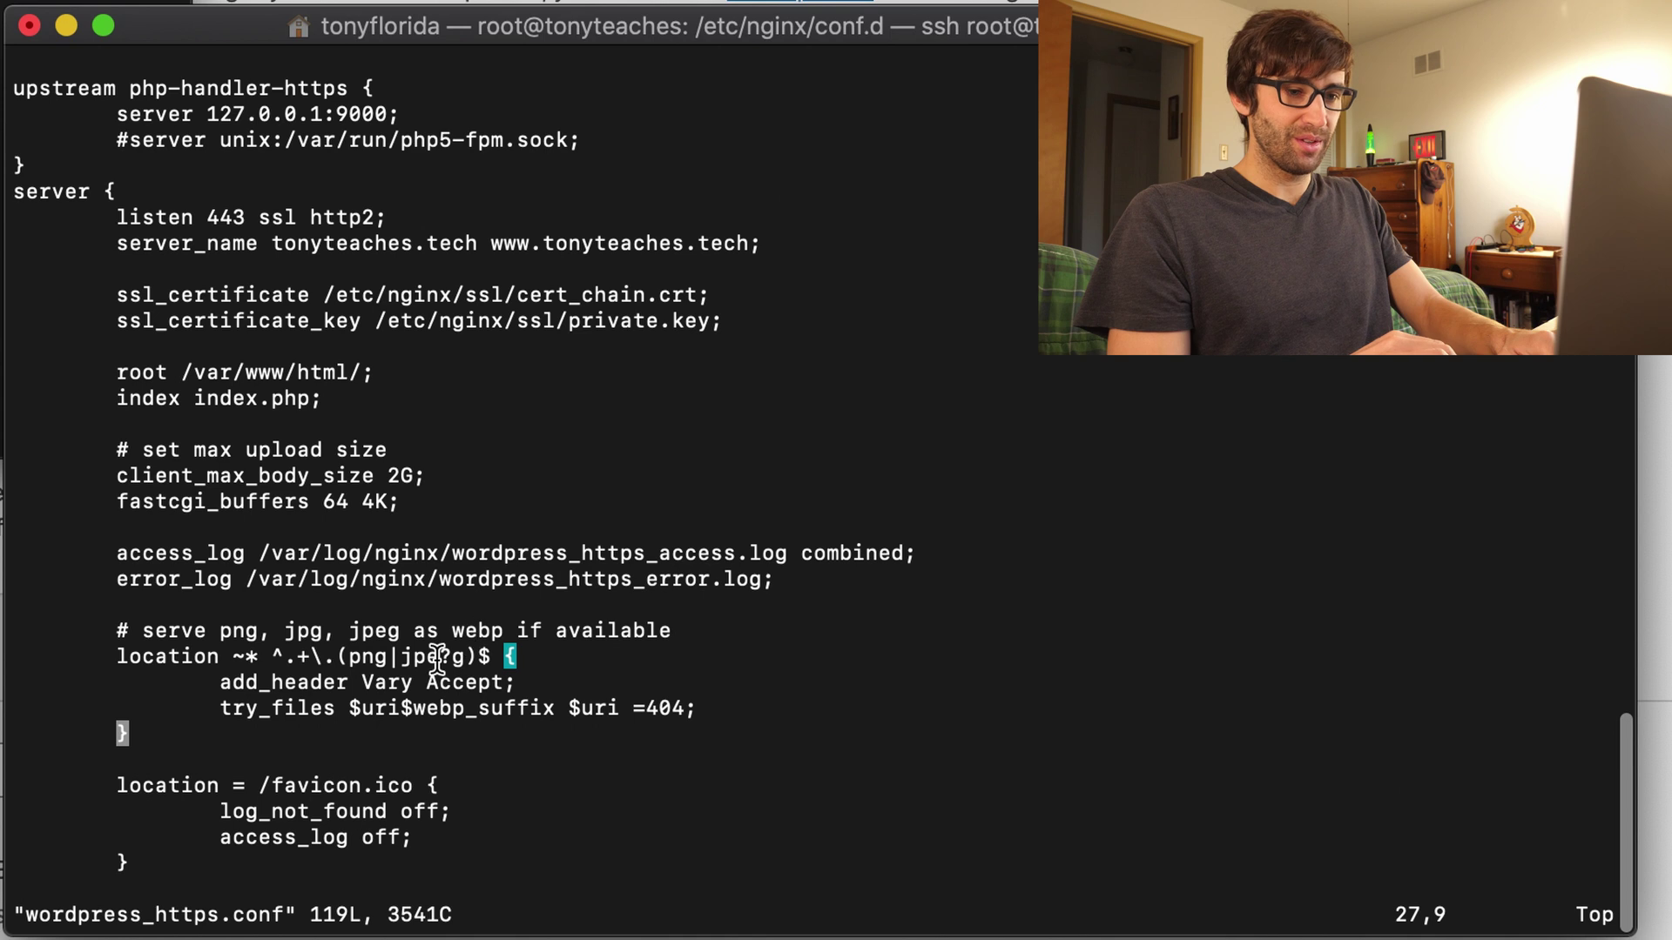
pyautogui.doubleClick(473, 709)
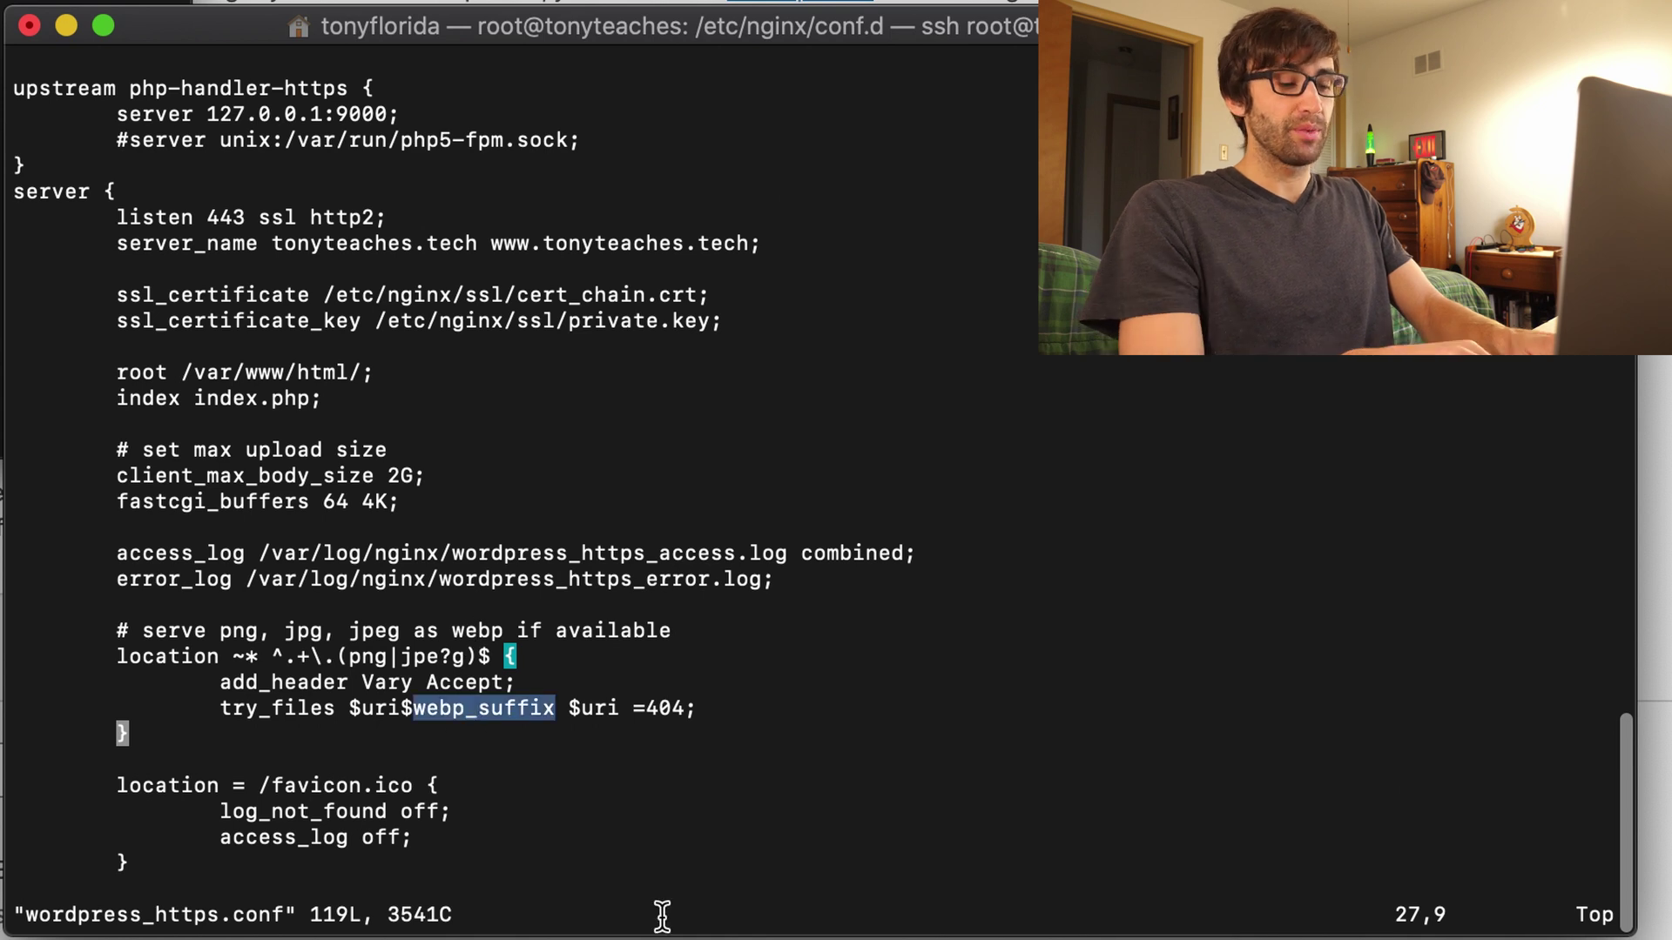
pyautogui.press('Escape')
pyautogui.write(':wq')
pyautogui.press('Return')
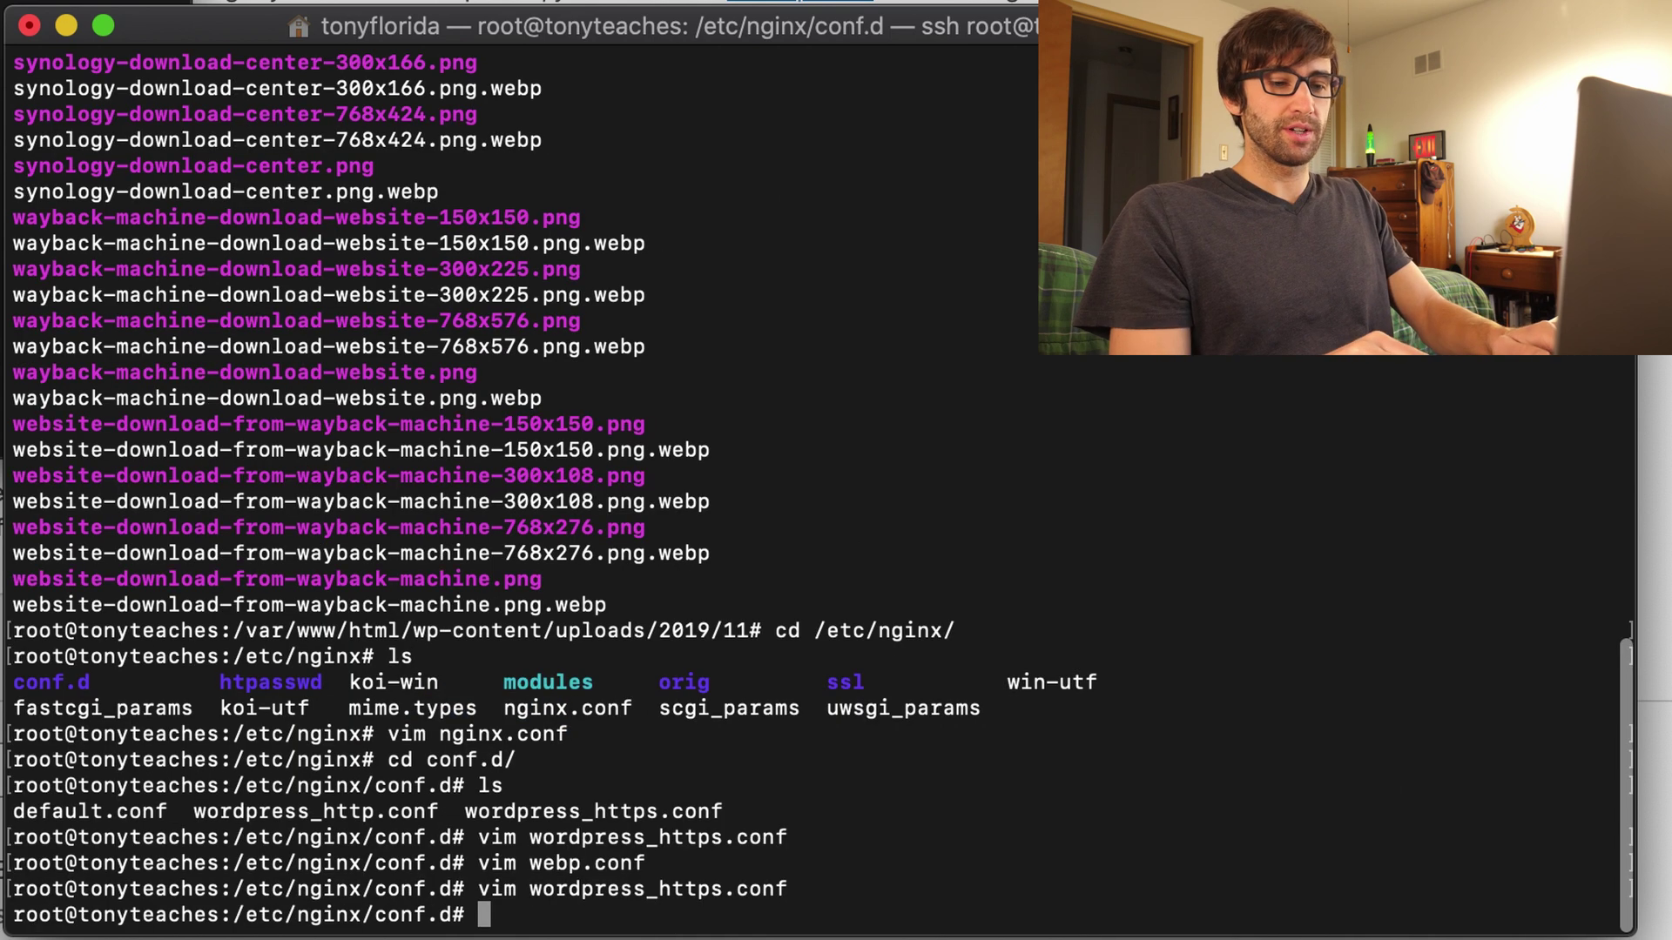
# Find the earlier restart command in the shell history and run sudo systemctl restart nginx.
pyautogui.hotkey('ctrl', 'r')
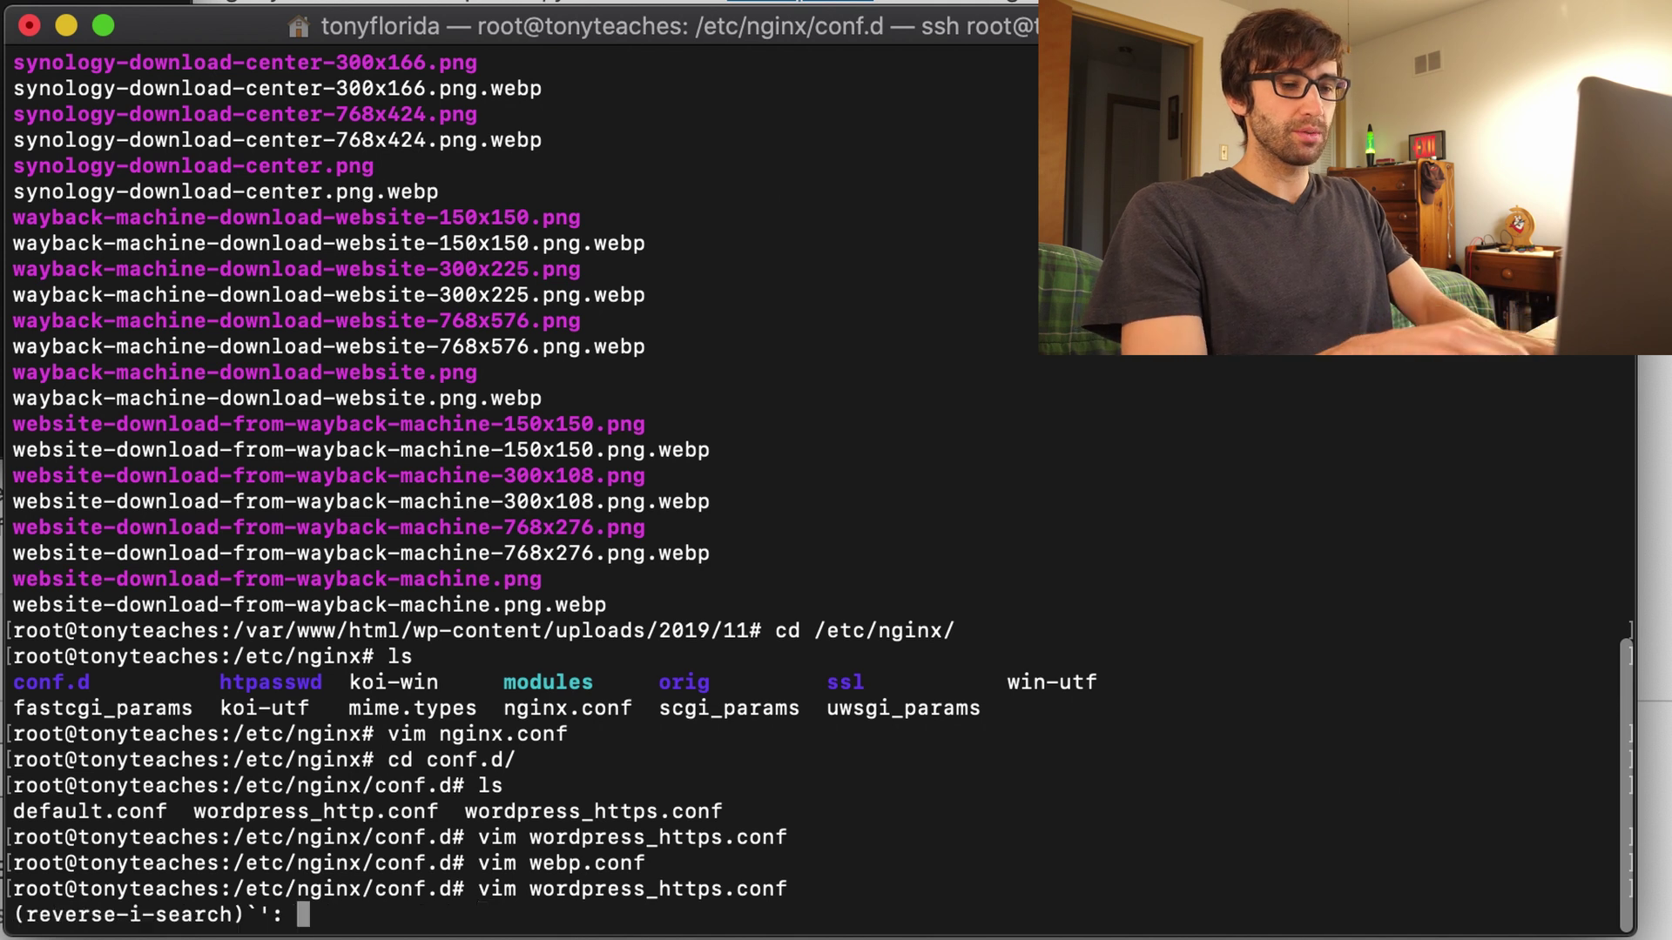
pyautogui.write('rest')
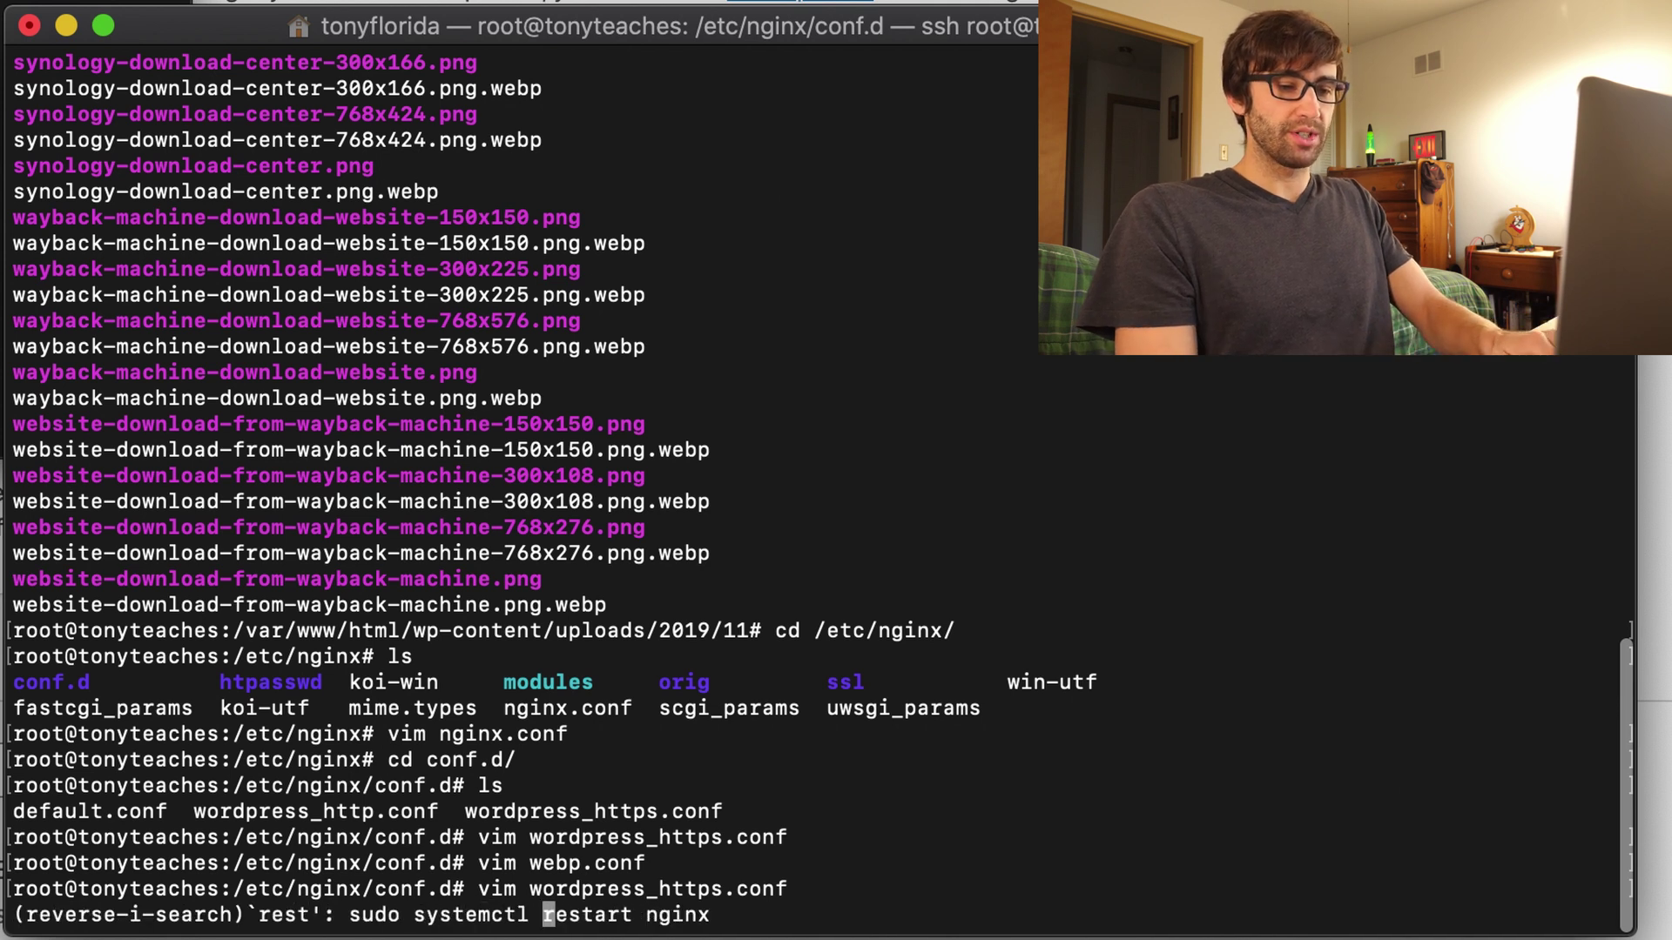
pyautogui.press('Return')
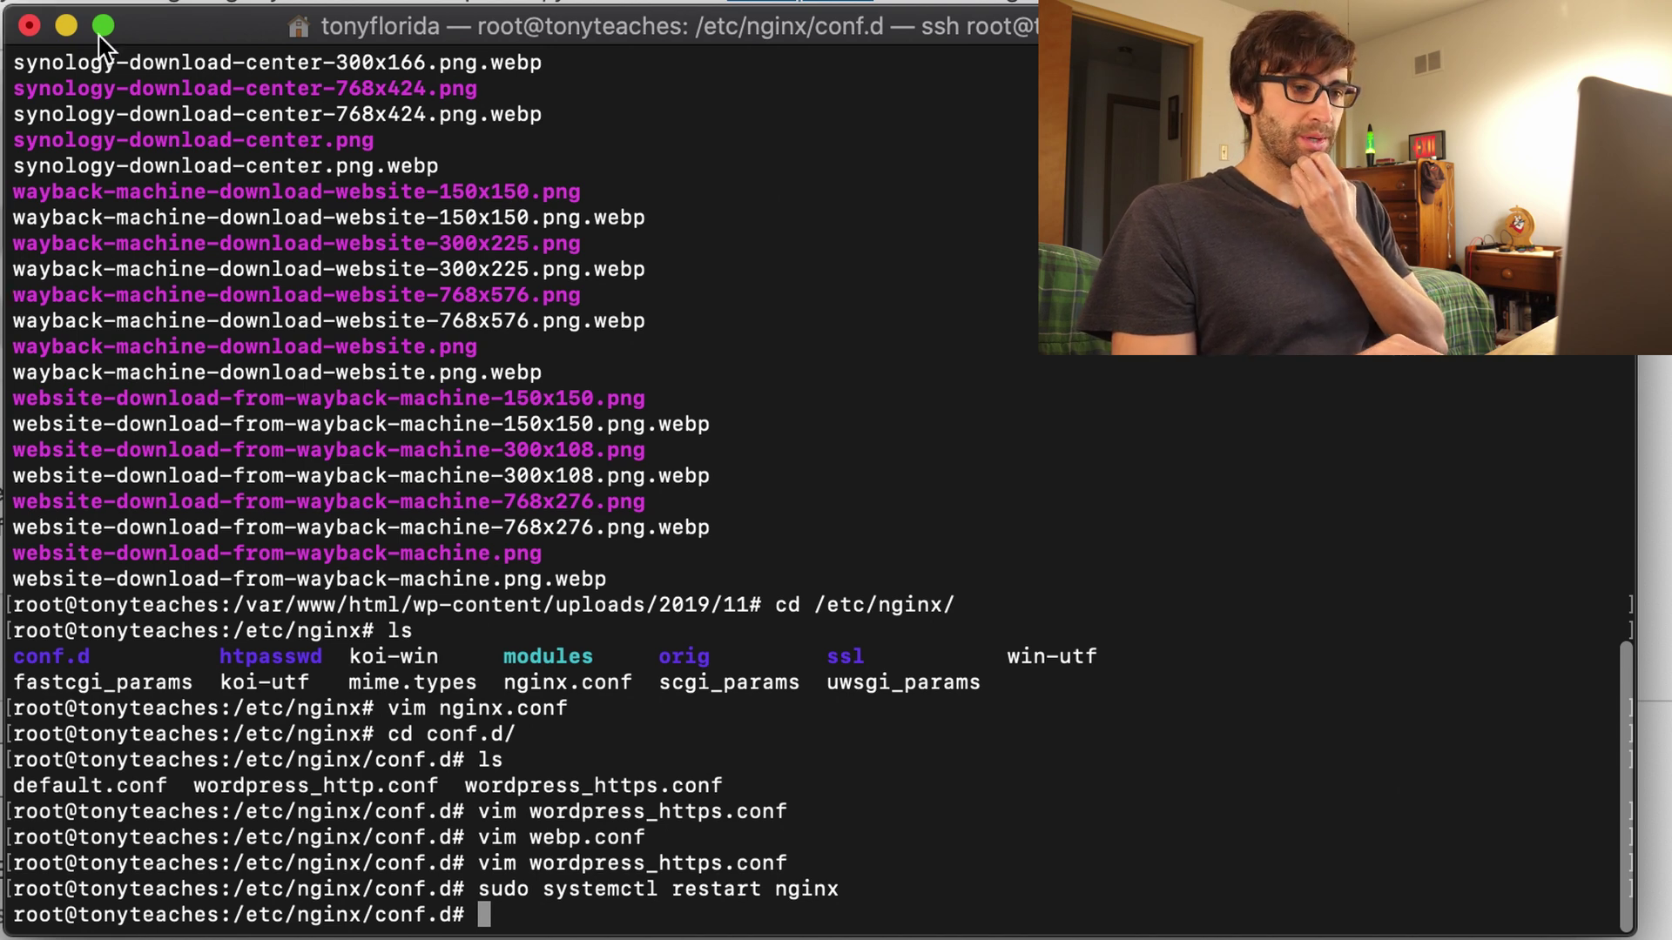
# Switch to the browser, open the site's home page, and reload it with the developer tools showing image network requests.
pyautogui.click(66, 26)
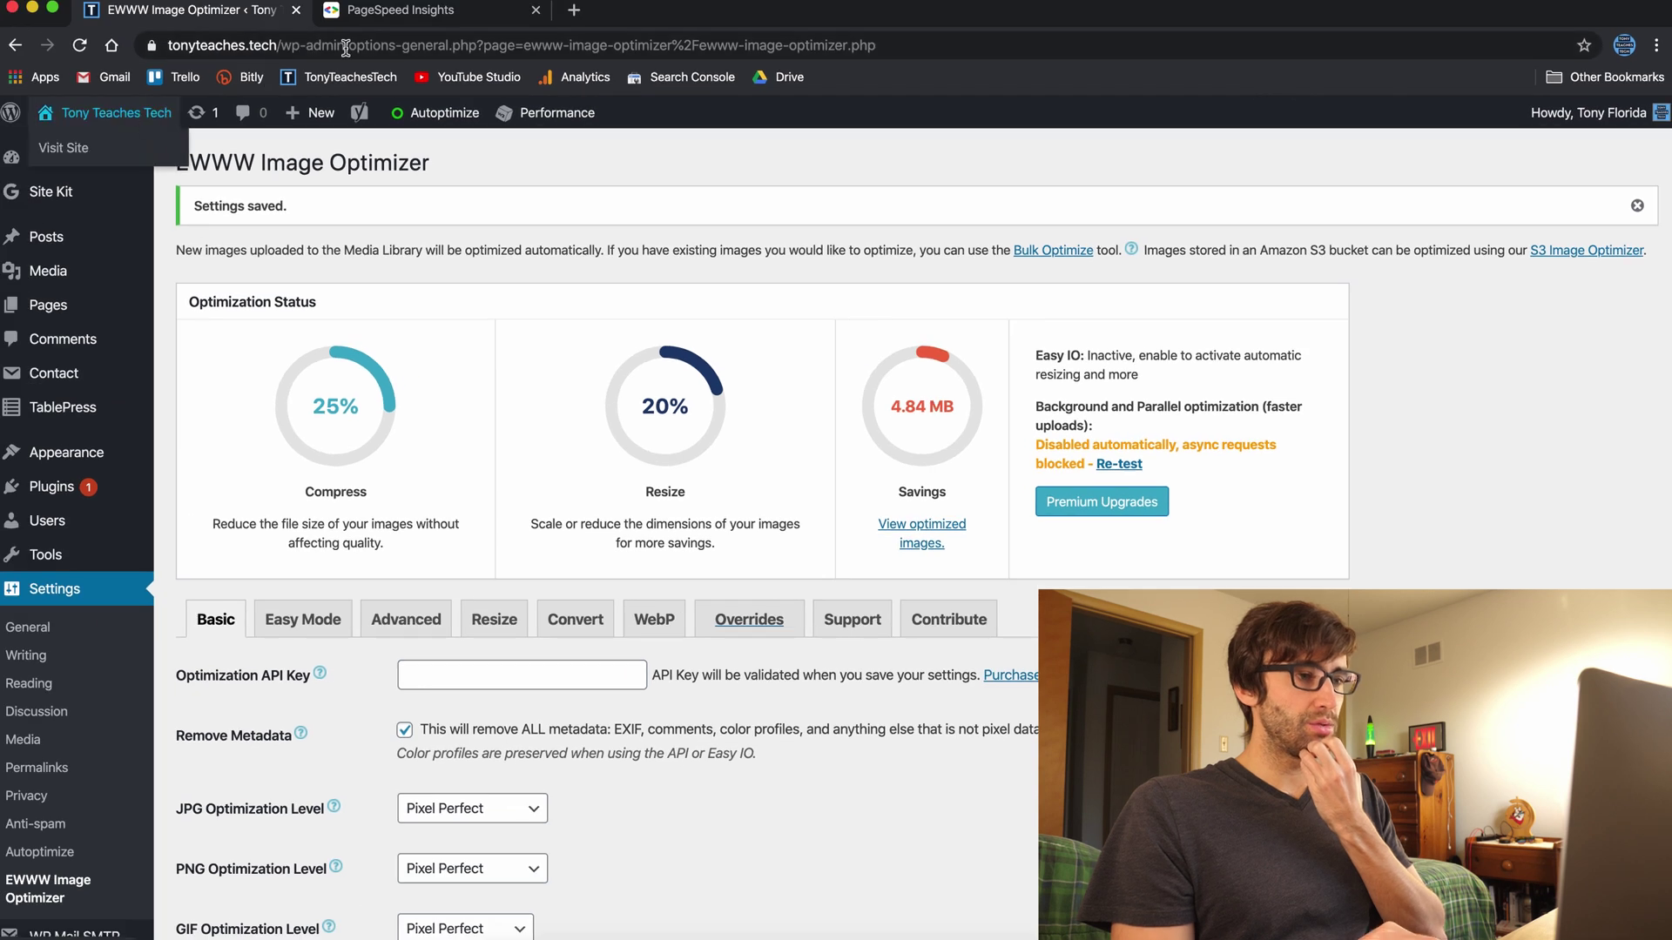
pyautogui.click(120, 116)
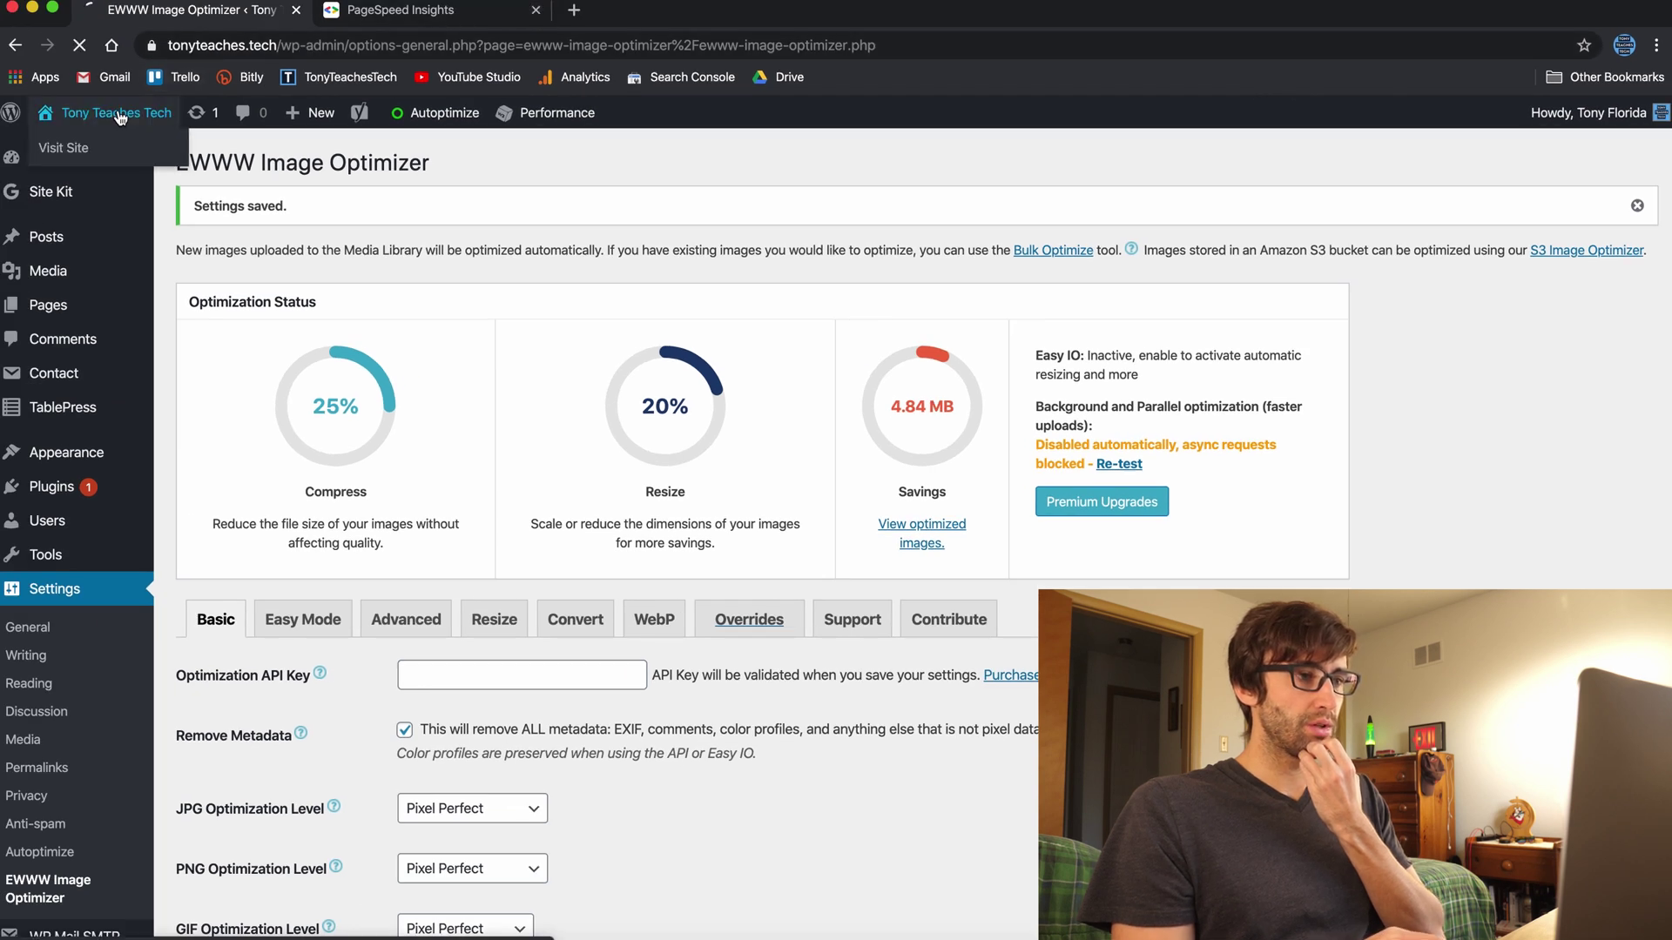
pyautogui.click(222, 3)
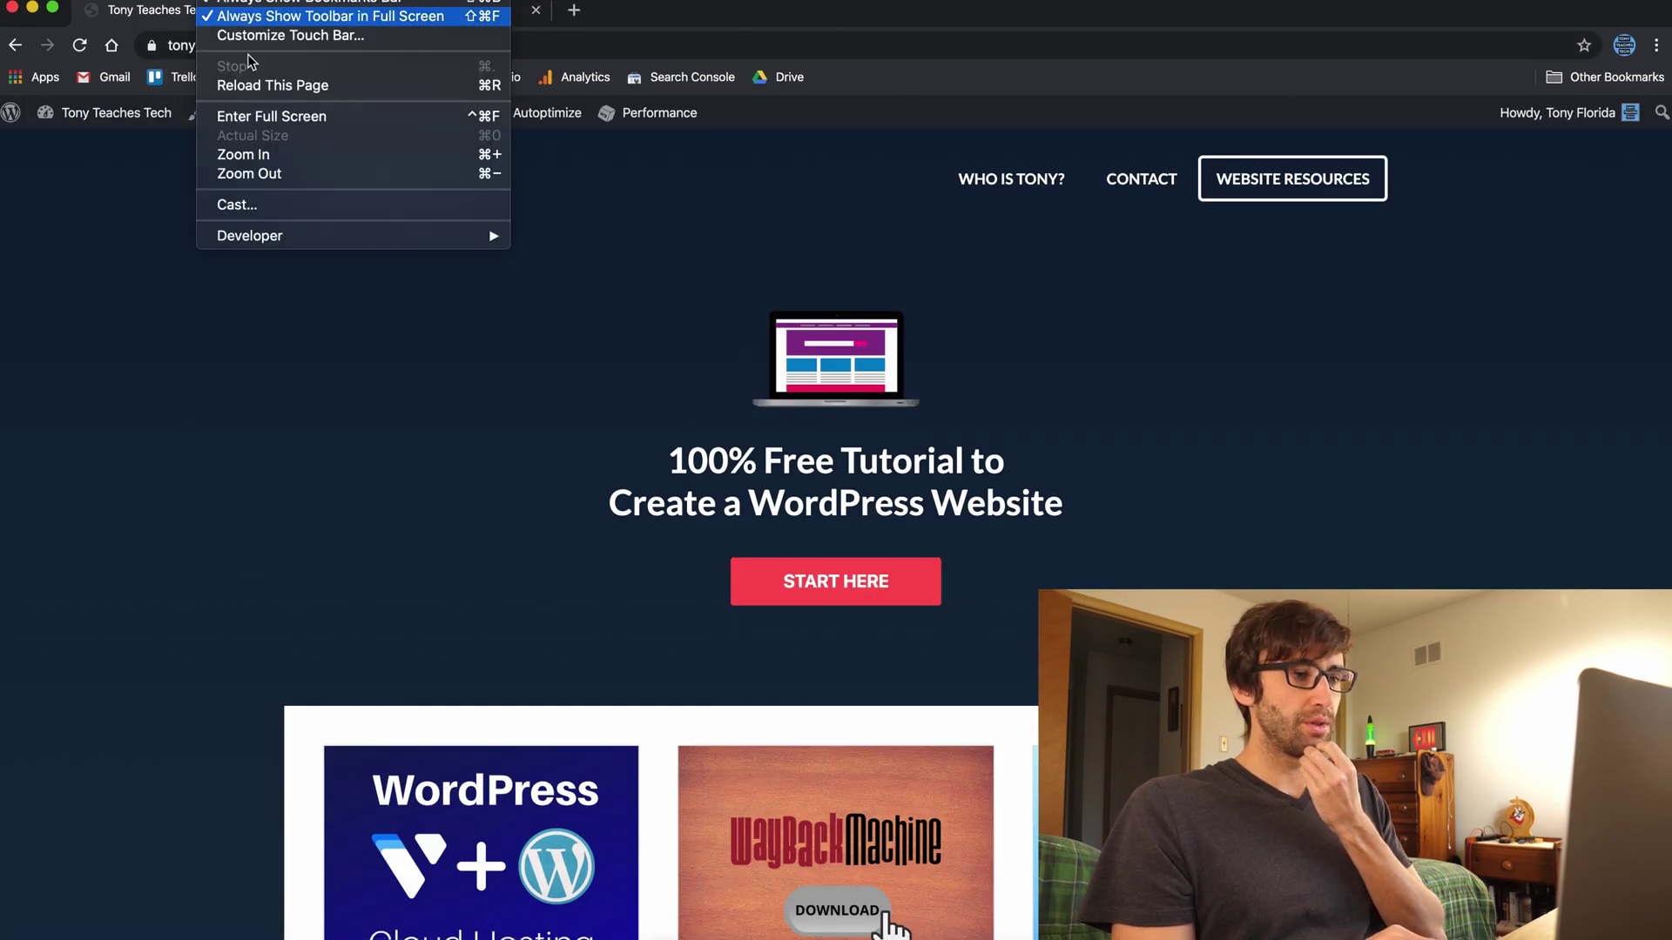
pyautogui.moveTo(317, 235)
pyautogui.click(642, 258)
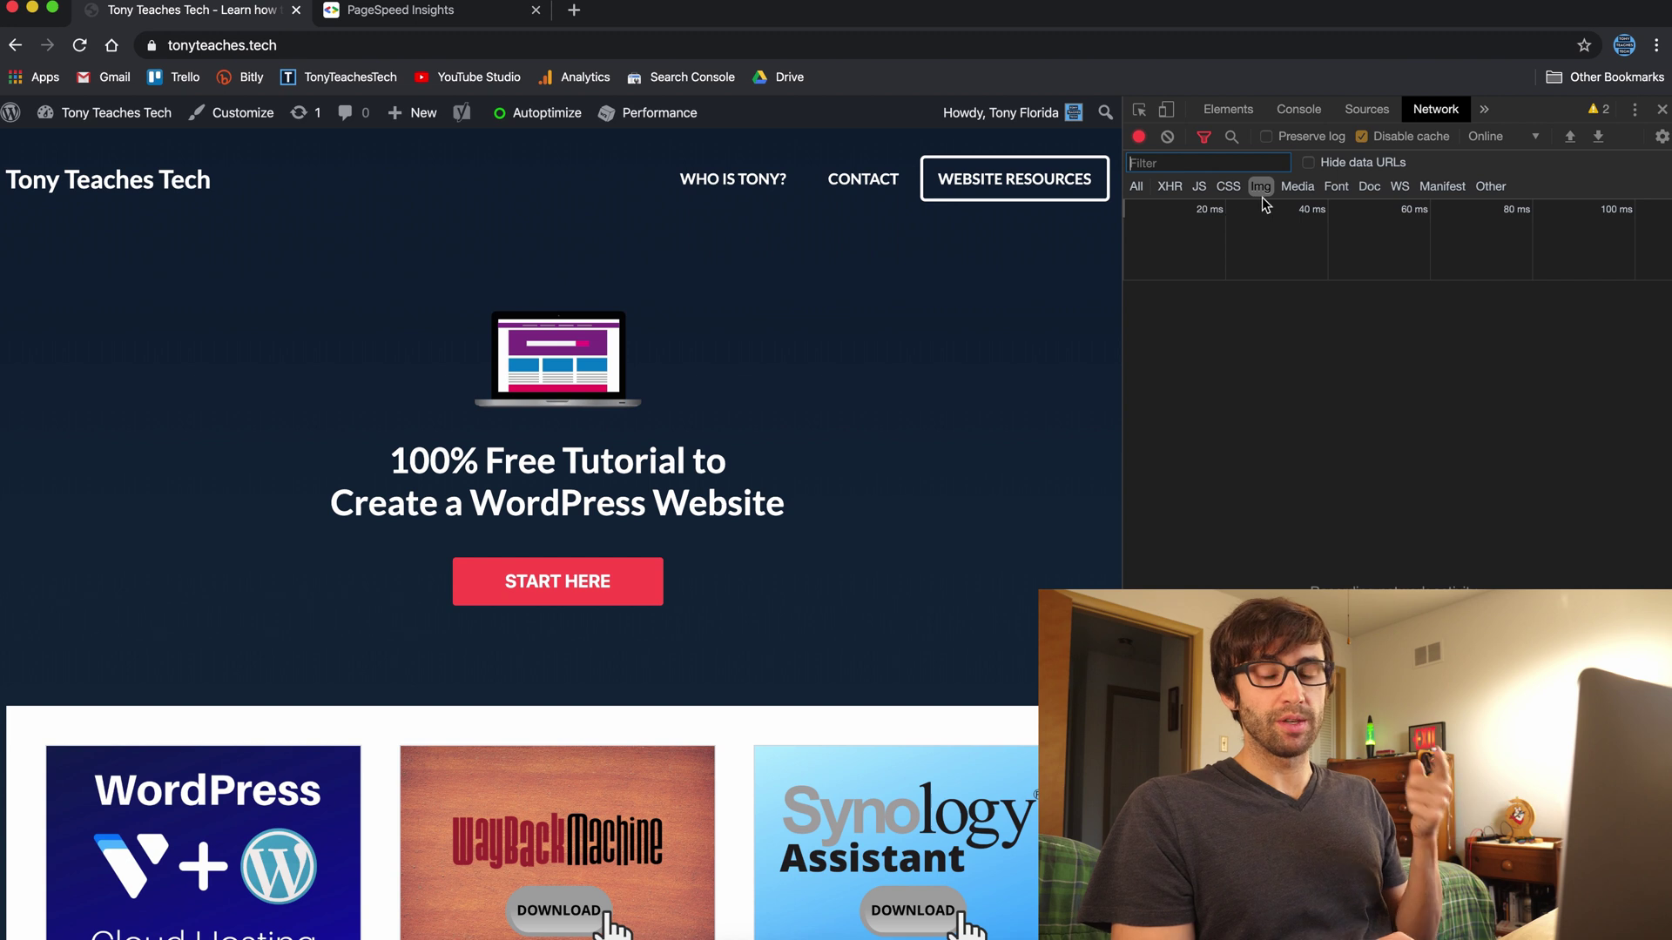
pyautogui.click(86, 50)
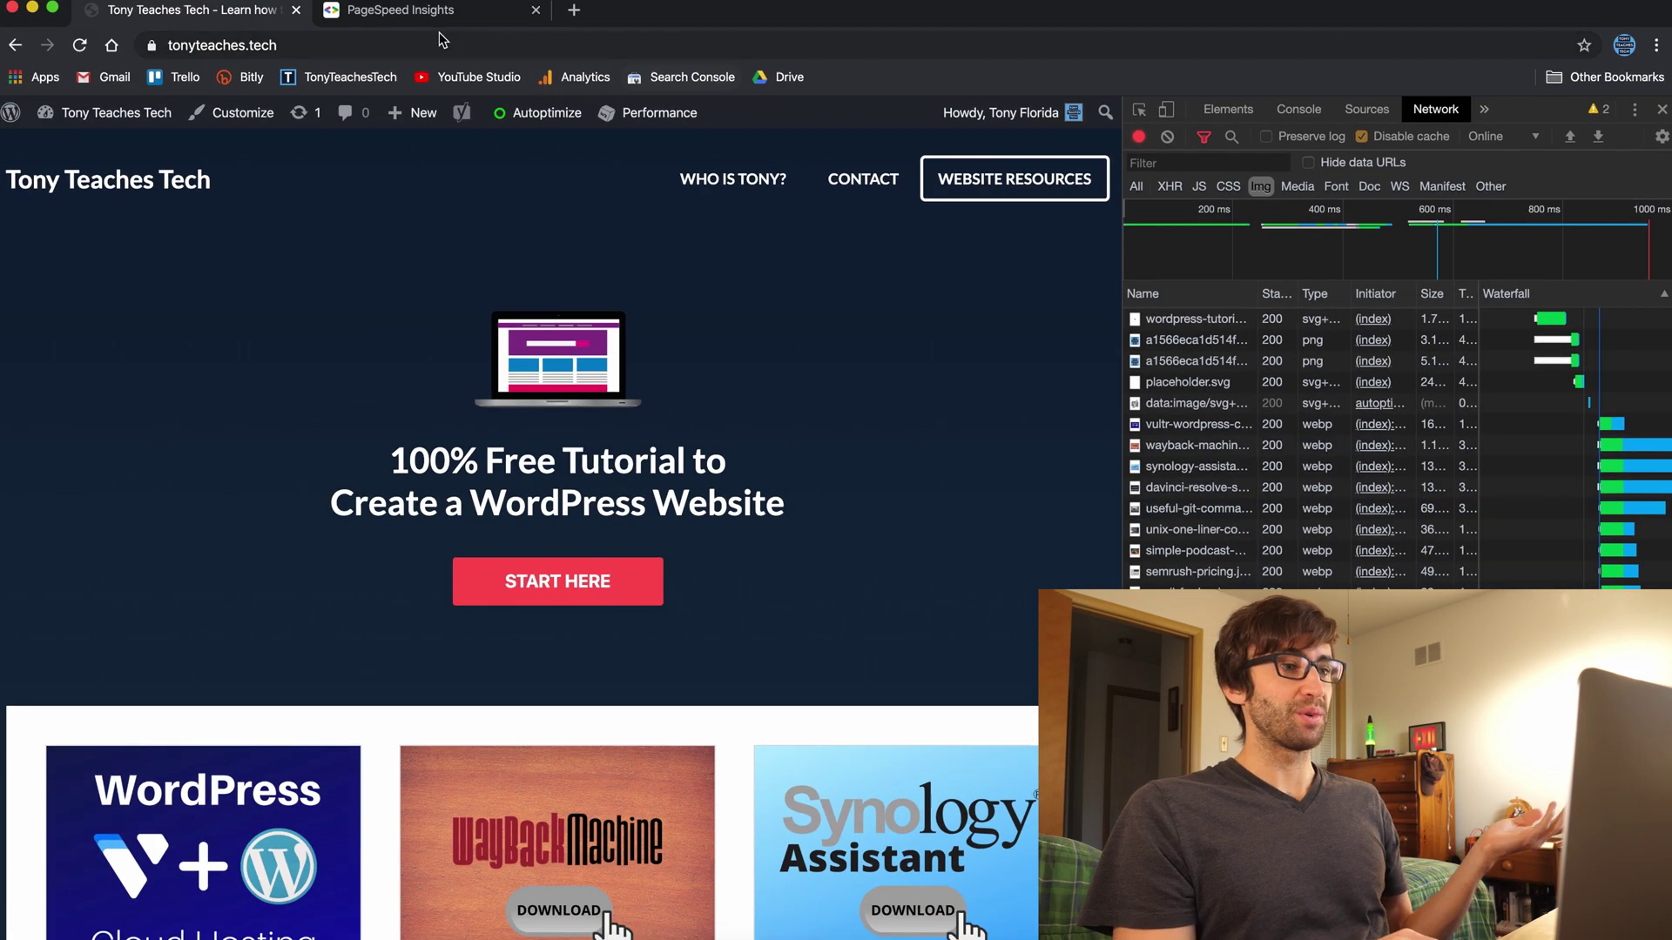
pyautogui.click(439, 18)
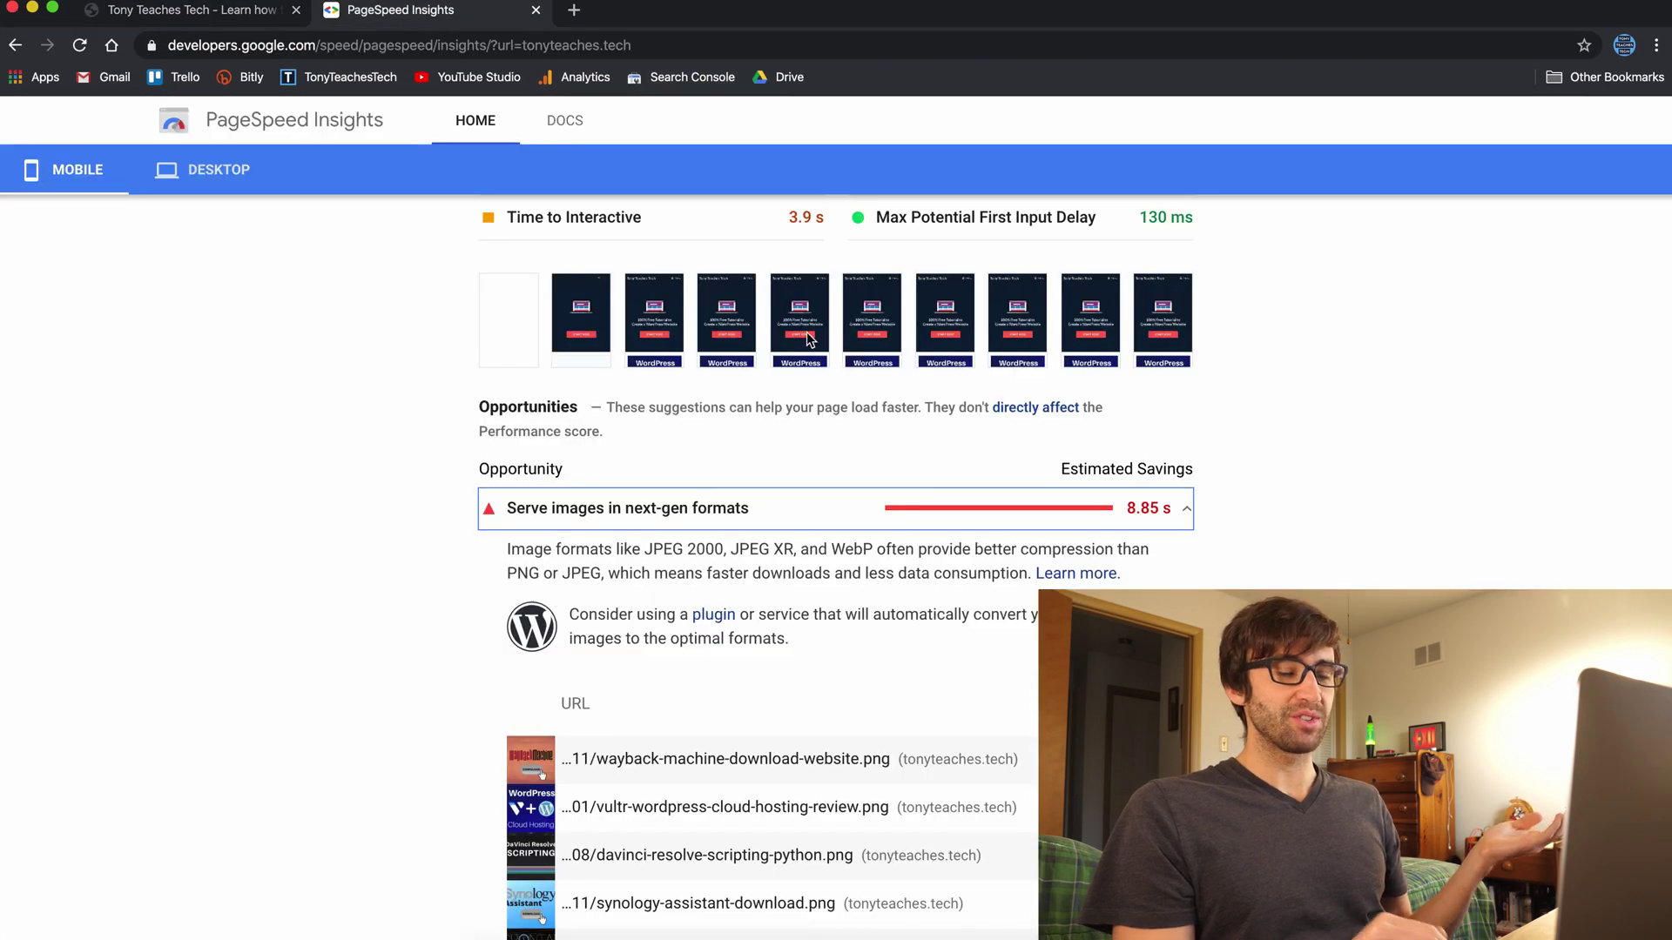
pyautogui.scroll(15, 807, 340)
pyautogui.click(1186, 218)
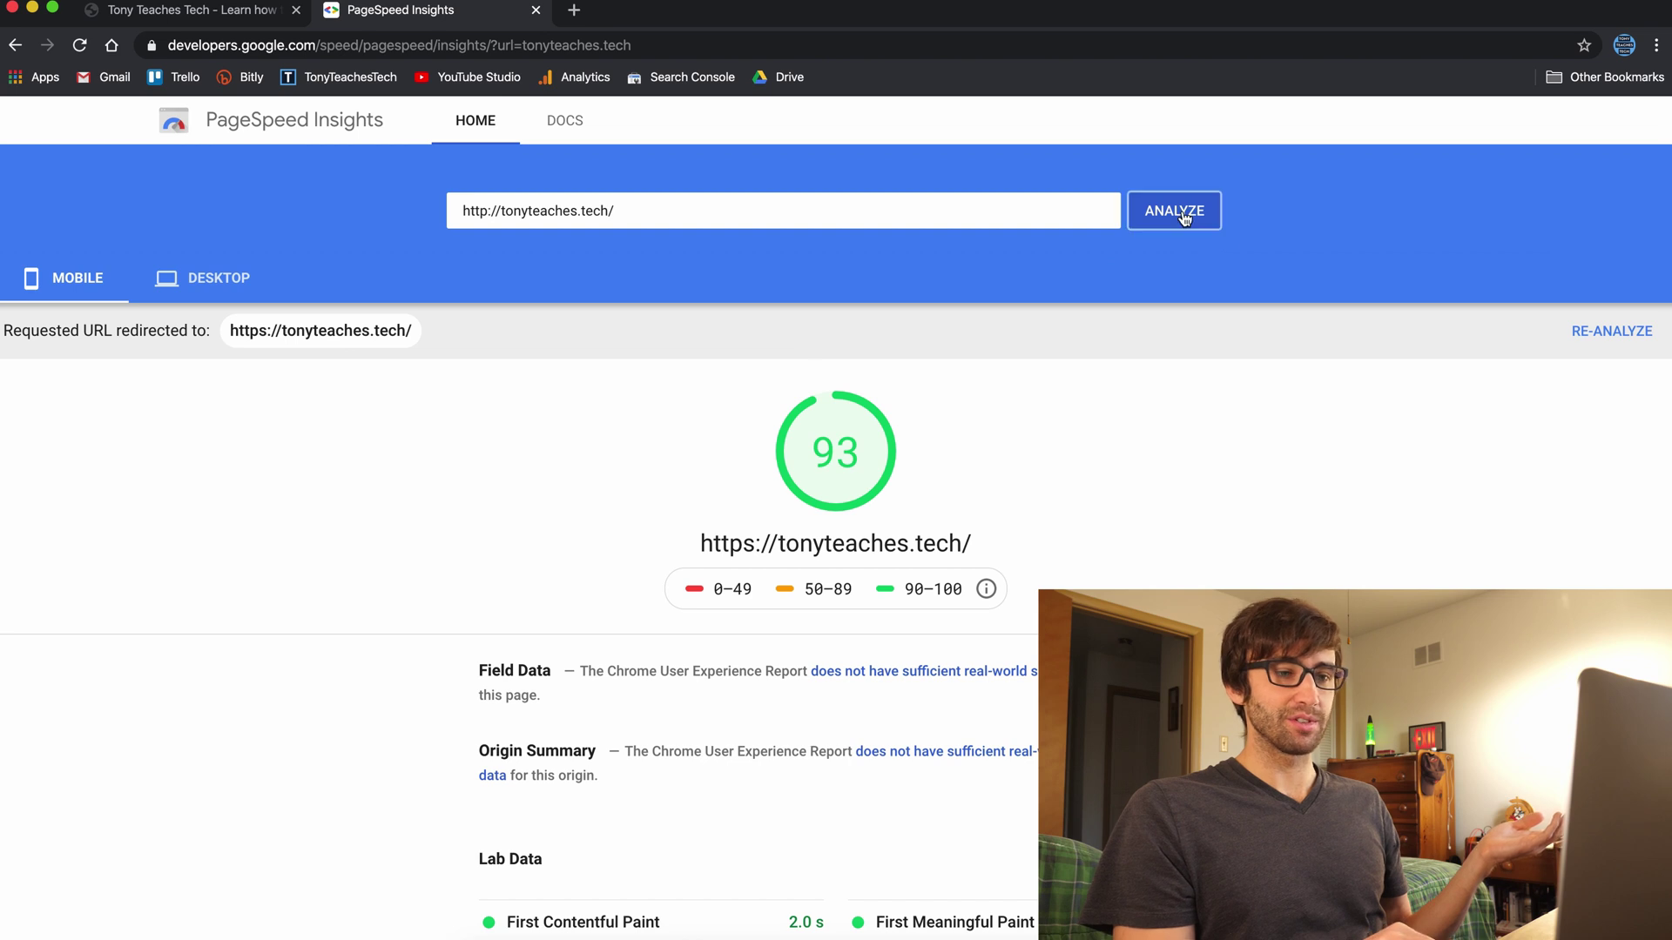
pyautogui.scroll(-8, 1156, 397)
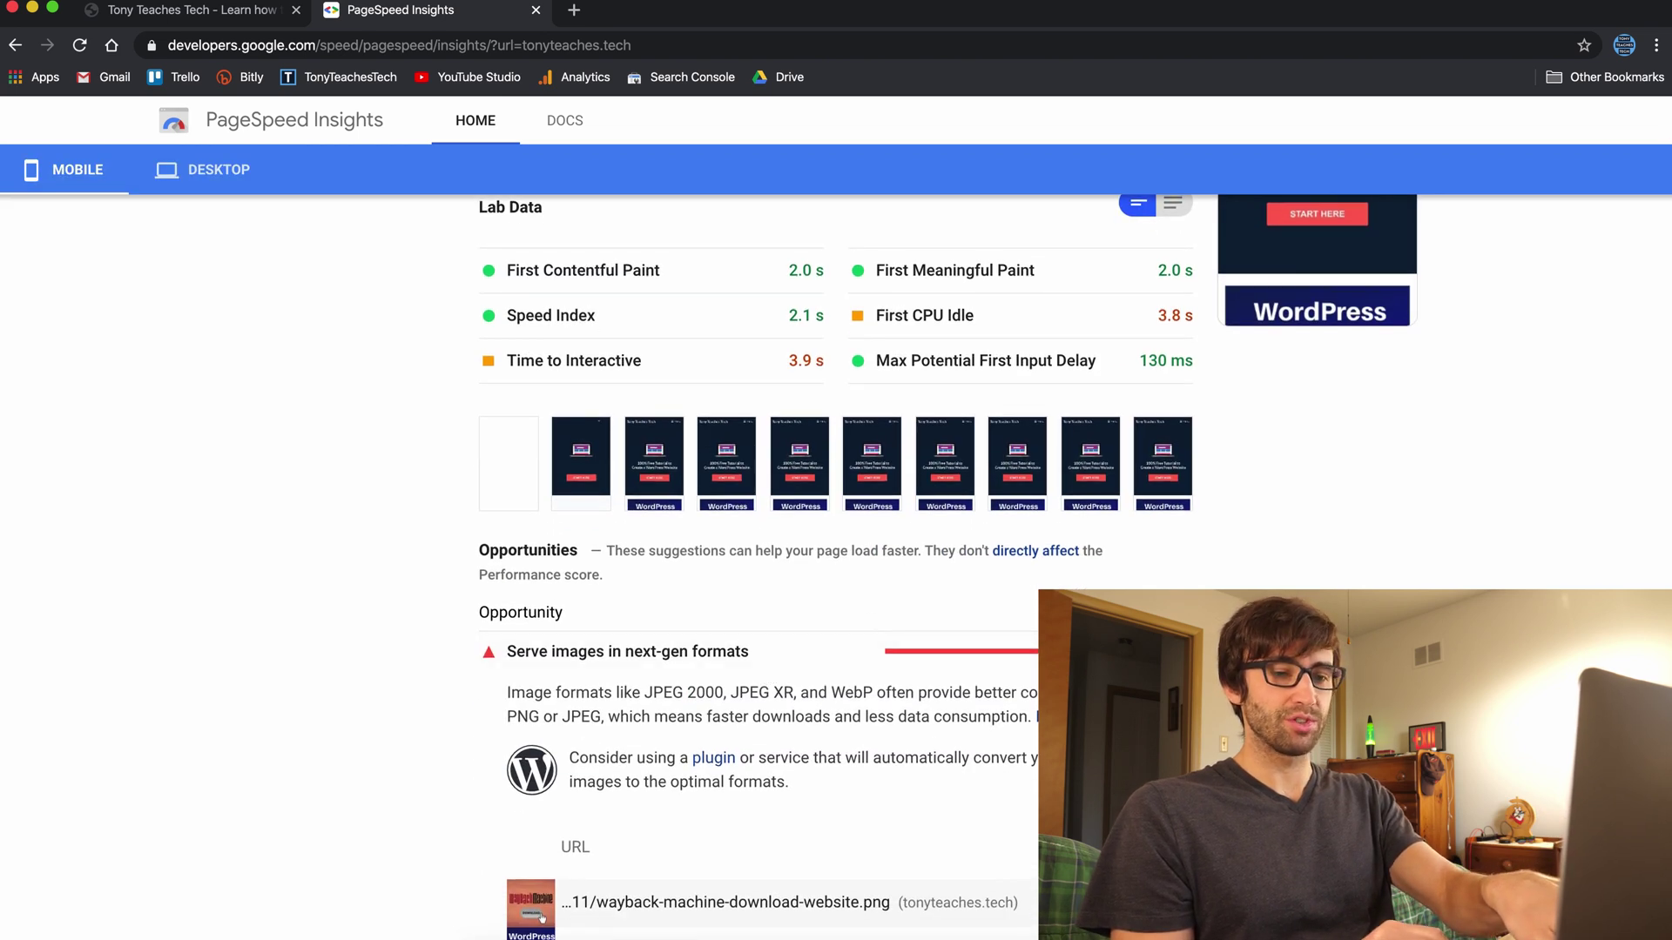
pyautogui.click(626, 651)
pyautogui.scroll(15, 783, 522)
pyautogui.click(1174, 209)
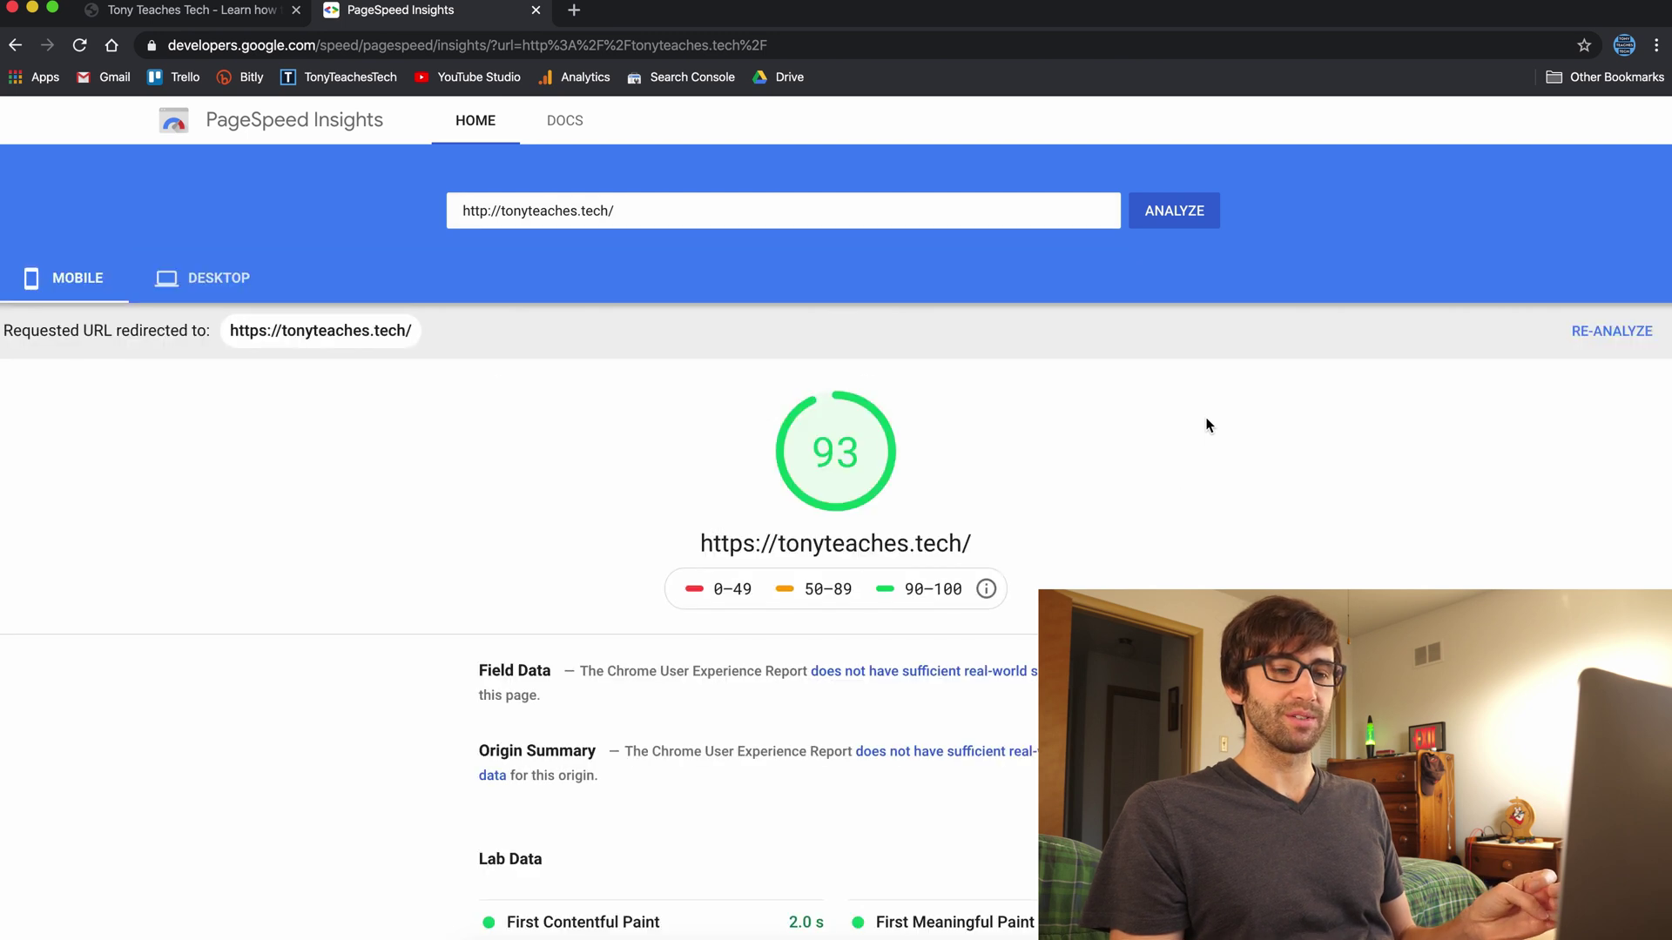
pyautogui.scroll(-10, 1207, 425)
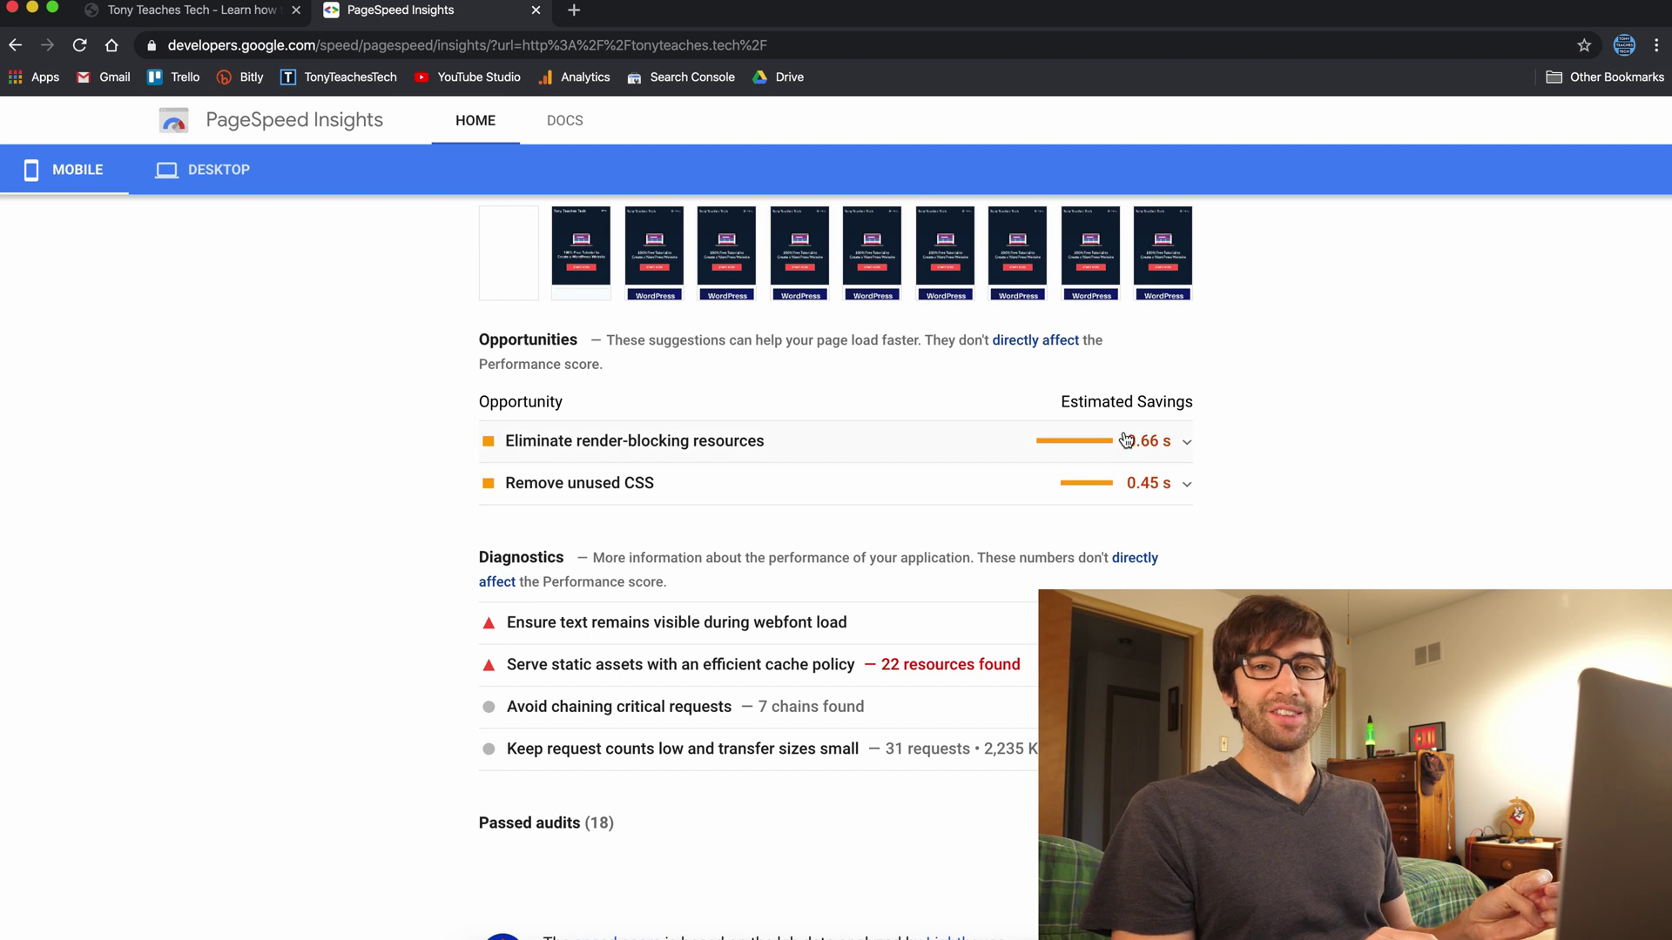
pyautogui.moveTo(1126, 438)
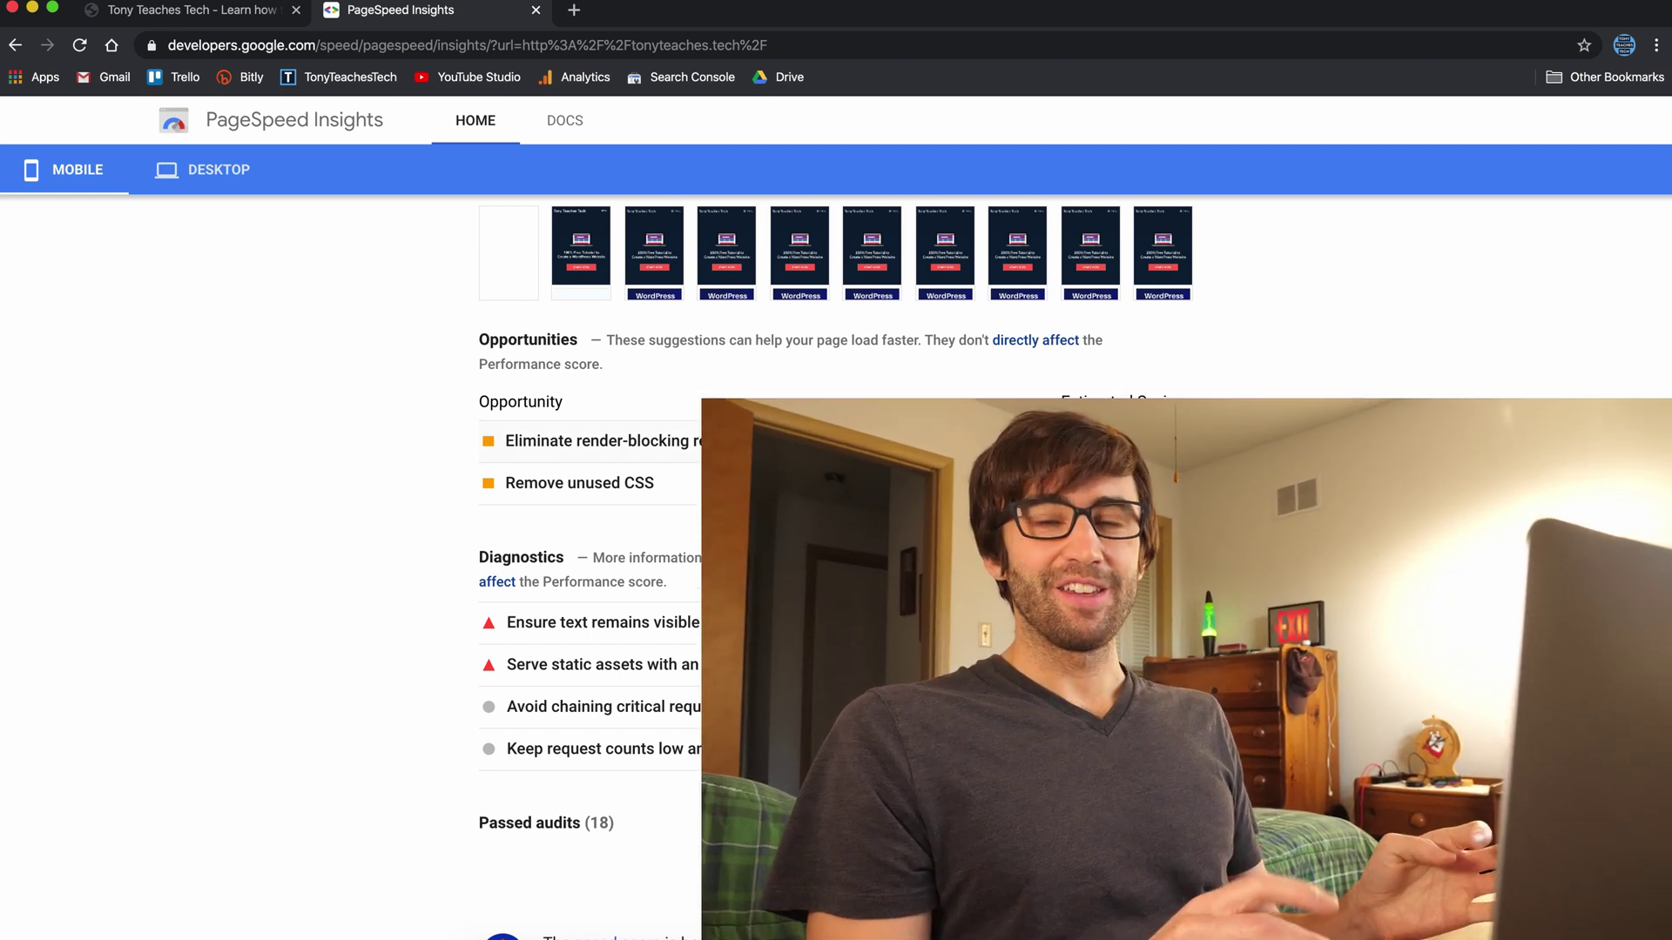